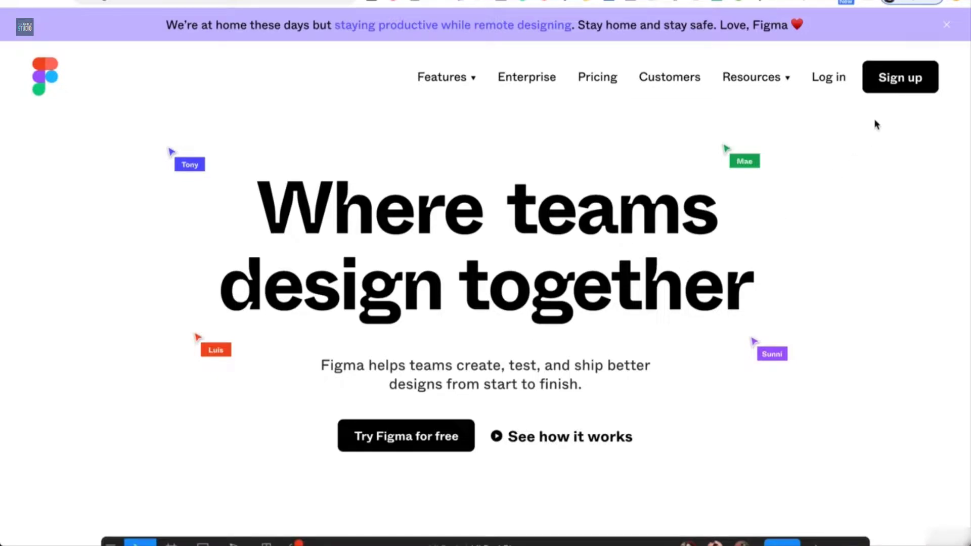
Step: Open the Figma account sign-up form and switch to Safari to view the recently viewed files
left_click(905, 81)
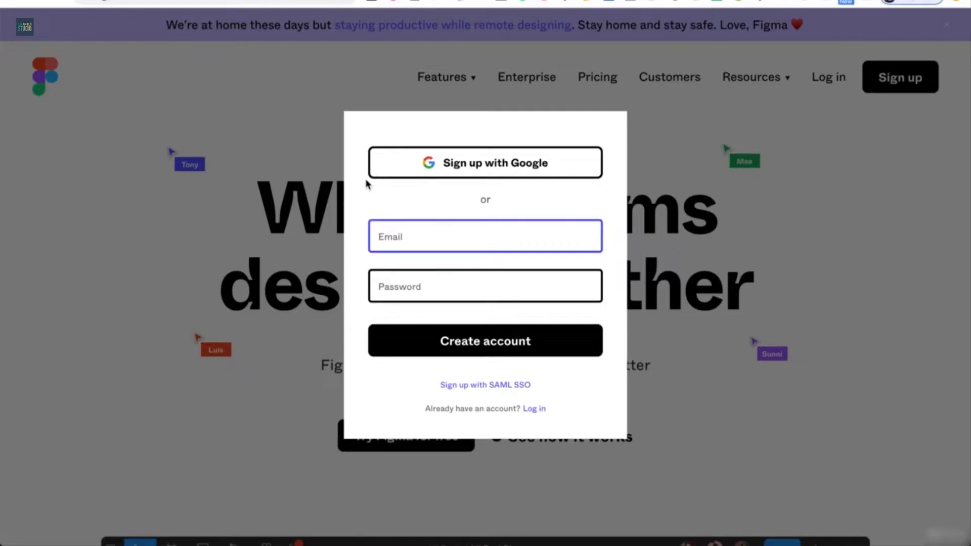
mouse_move(387, 544)
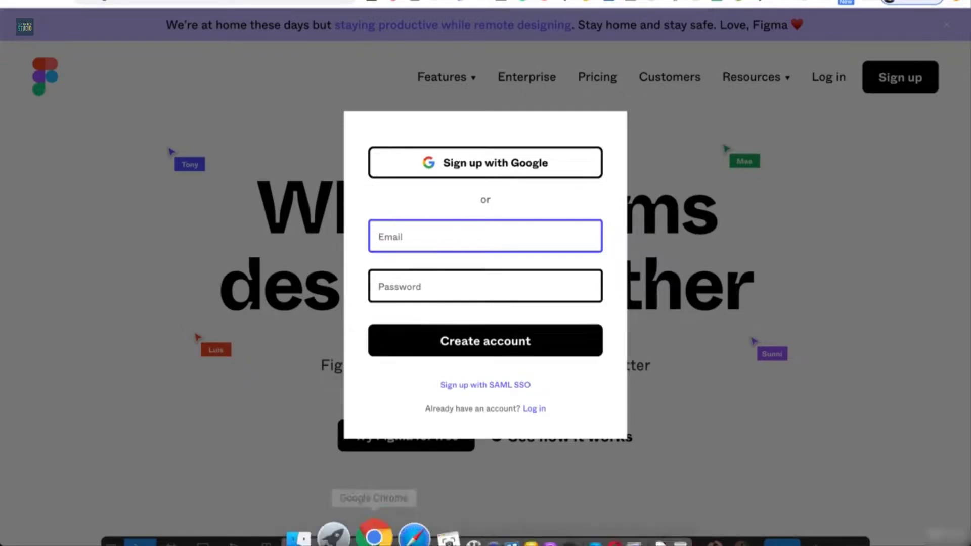
left_click(445, 526)
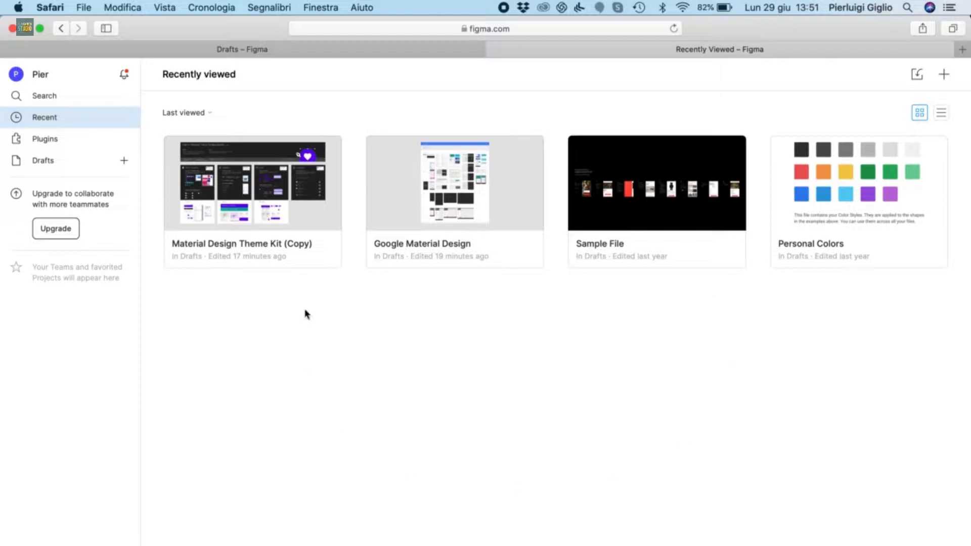
Step: Show the recently viewed files as a list and return them to the grid view
left_click(944, 112)
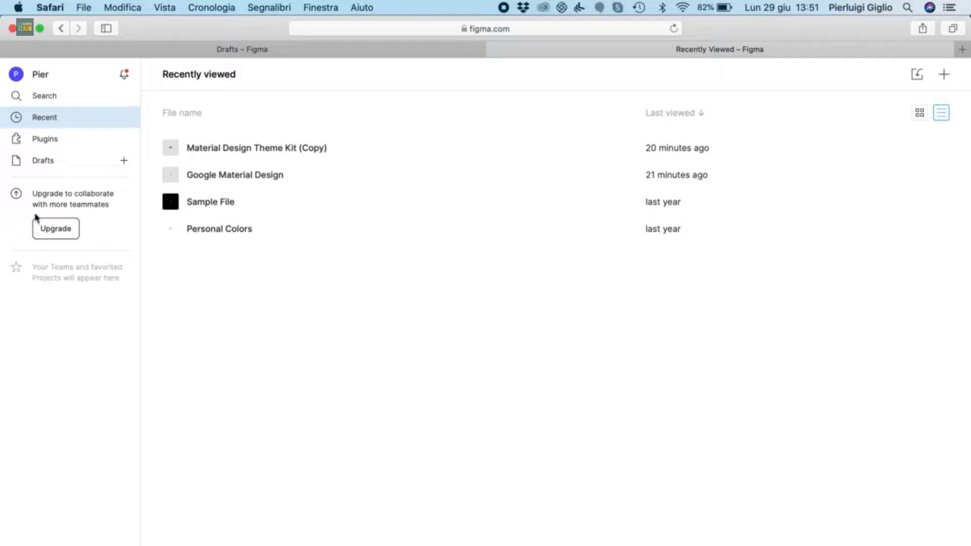
left_click(920, 111)
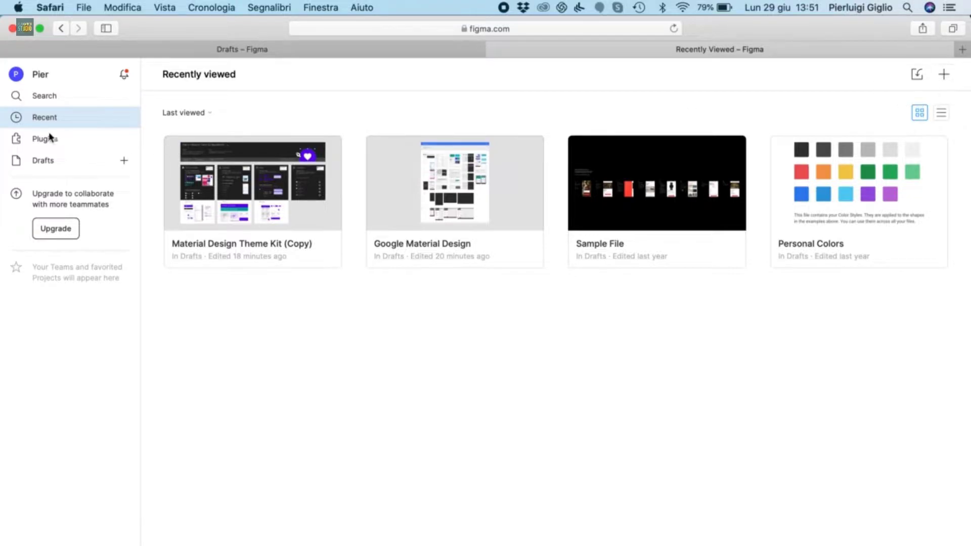
Step: Search the files for "d"
left_click(55, 96)
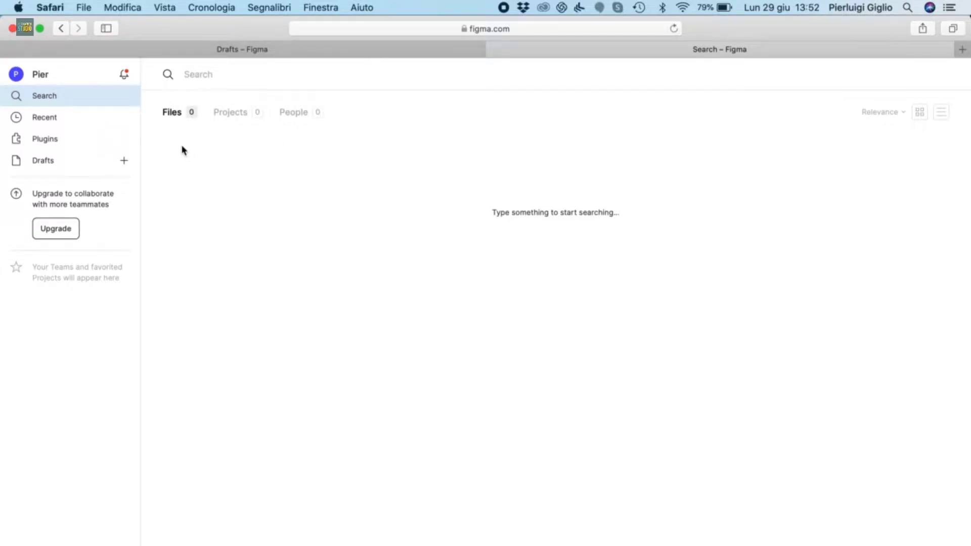
type("d")
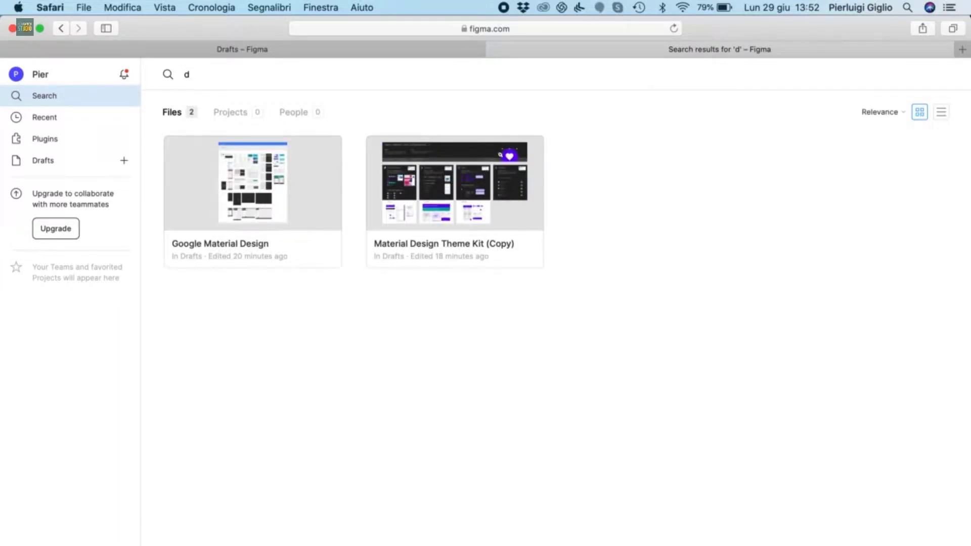
left_click(375, 238)
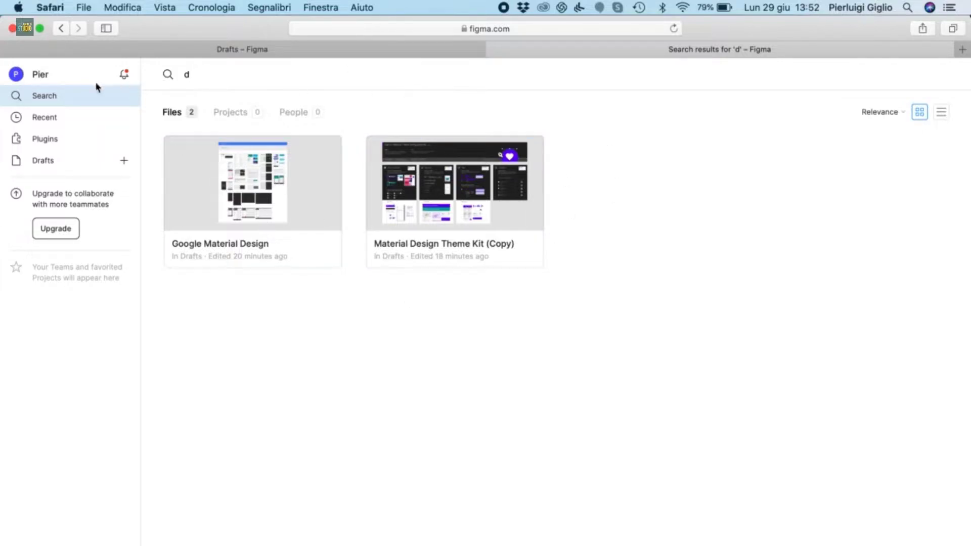
Step: View the account notifications and the featured plugins page
left_click(123, 76)
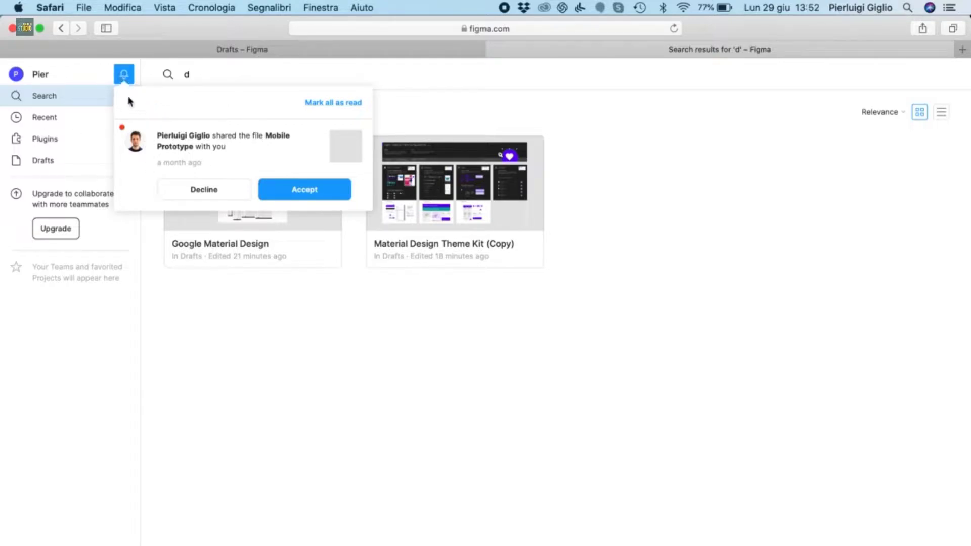
left_click(51, 140)
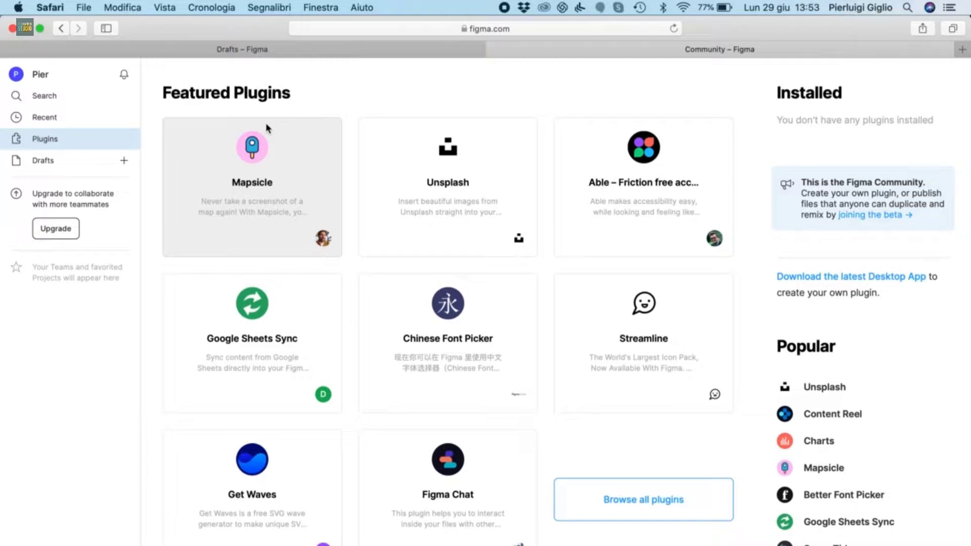
Step: View the draft files and the available help and resource options
left_click(50, 161)
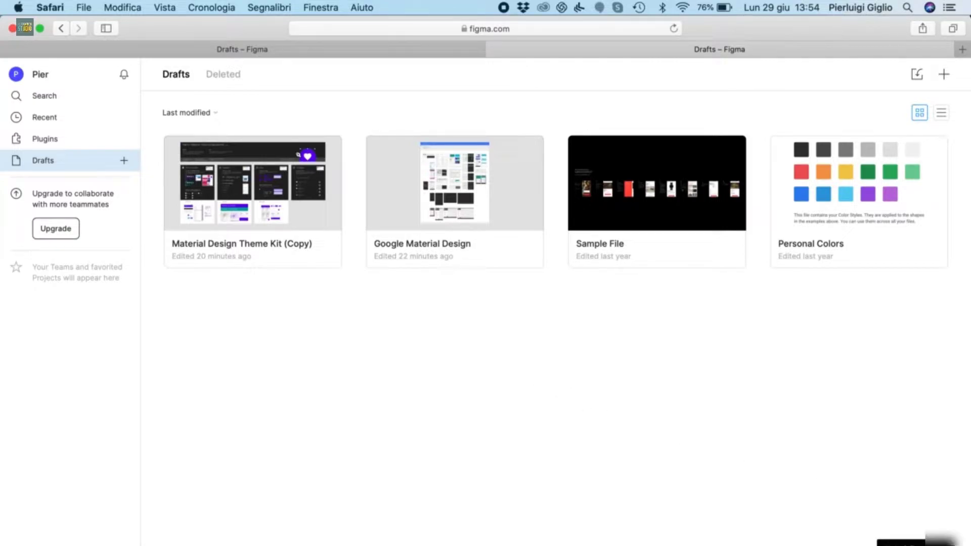
left_click(939, 541)
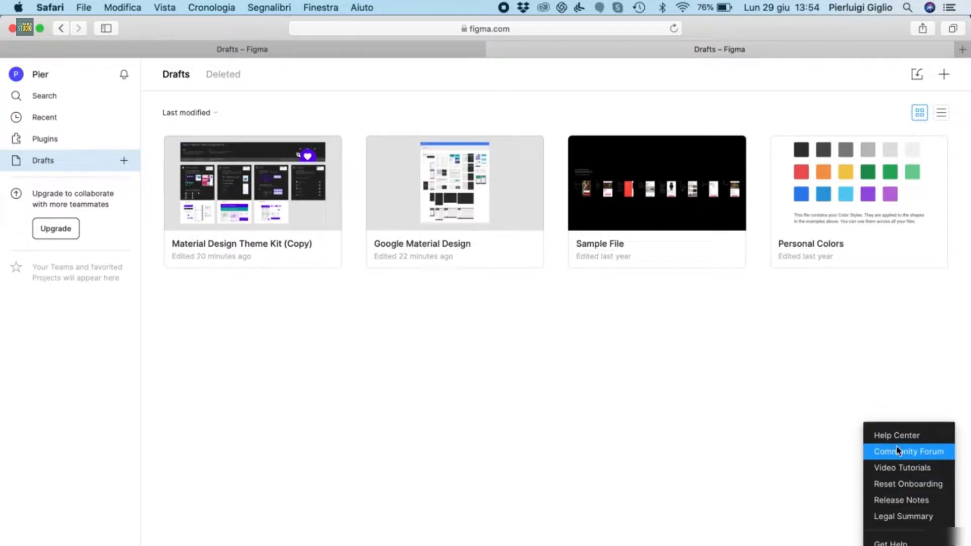
left_click(749, 414)
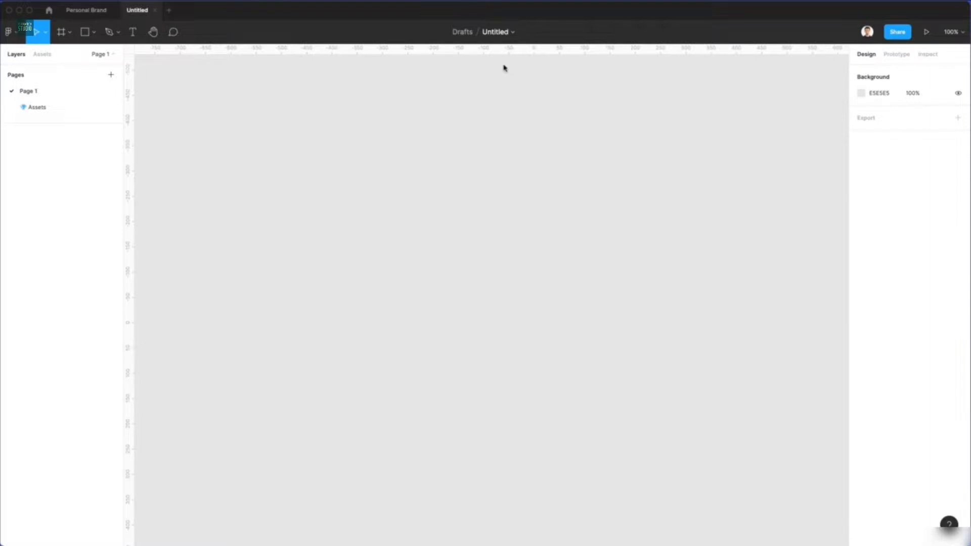
Step: Rename the untitled file as "iOS Design"
left_click(496, 34)
type("iOS Design")
key("Return")
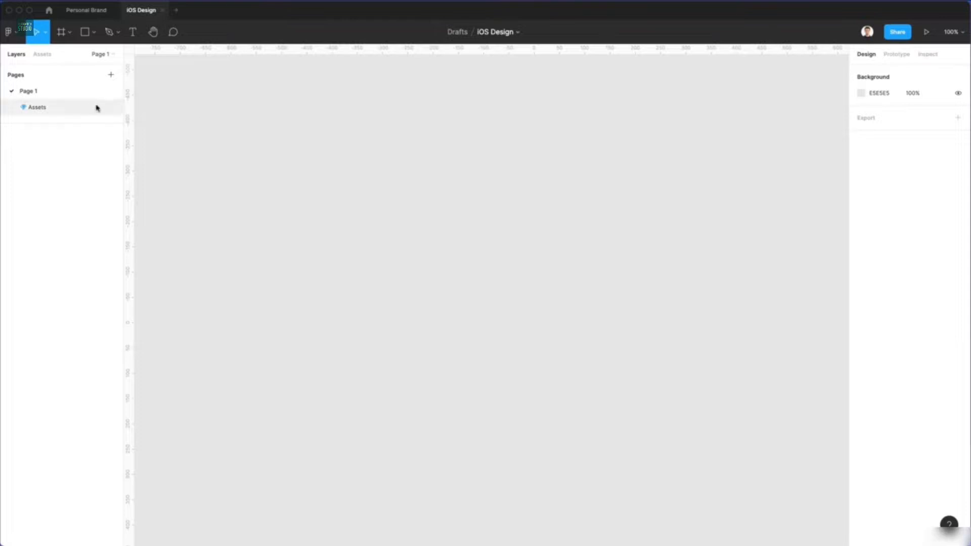
Step: Rename Page 1 as "iOS Design" with a mobile phone emoji in front of the name
double_click(39, 94)
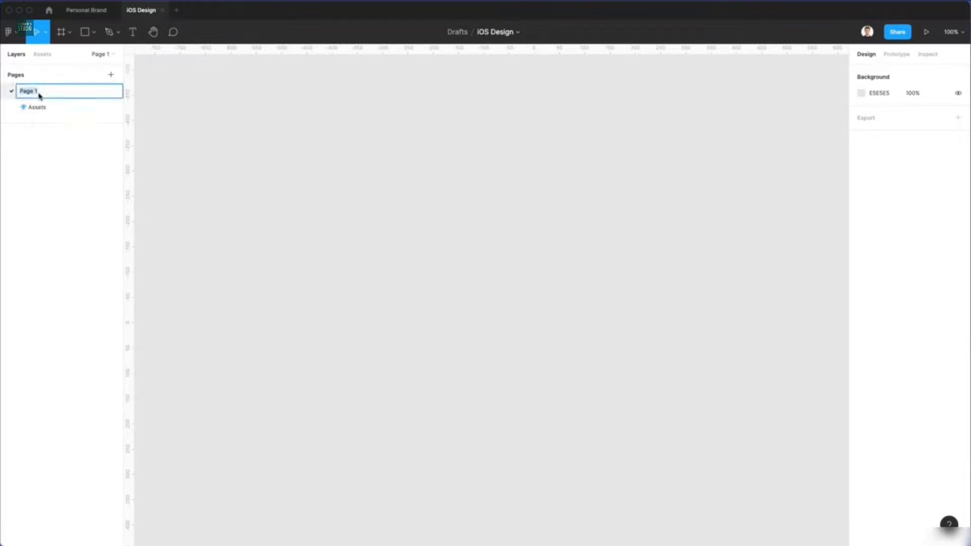
type("UI")
key("ctrl+super+space")
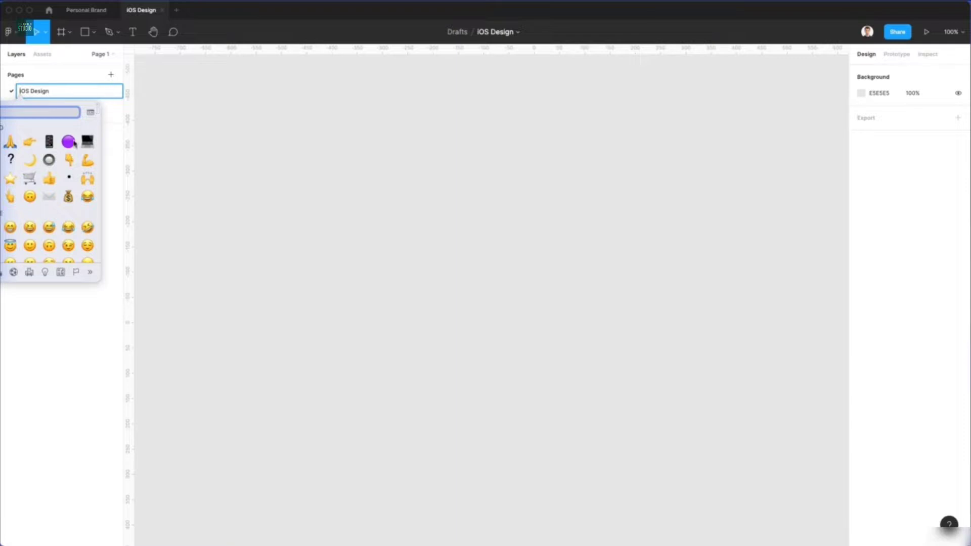
key("Return")
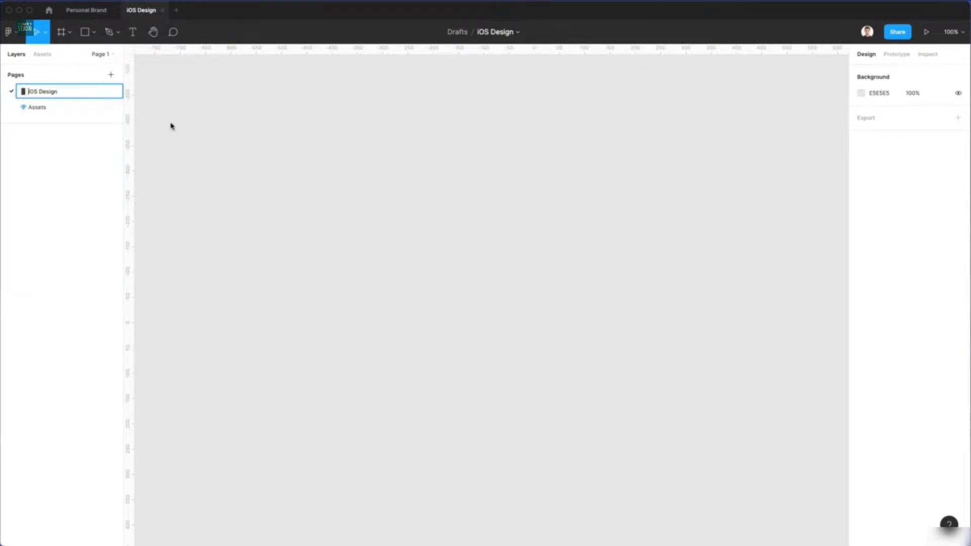
key("Return")
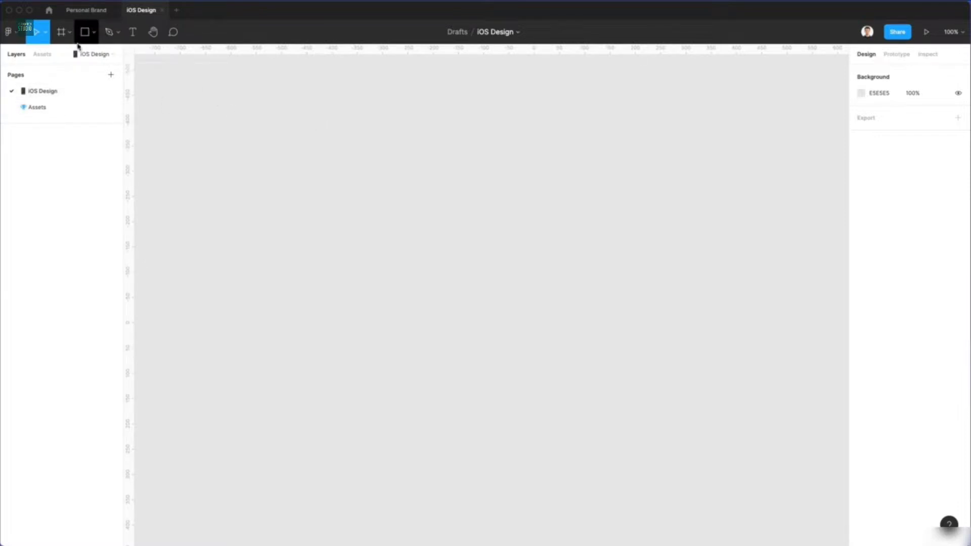
Step: Create a frame on the canvas from the iPhone 11 Pro Max phone preset
left_click(62, 33)
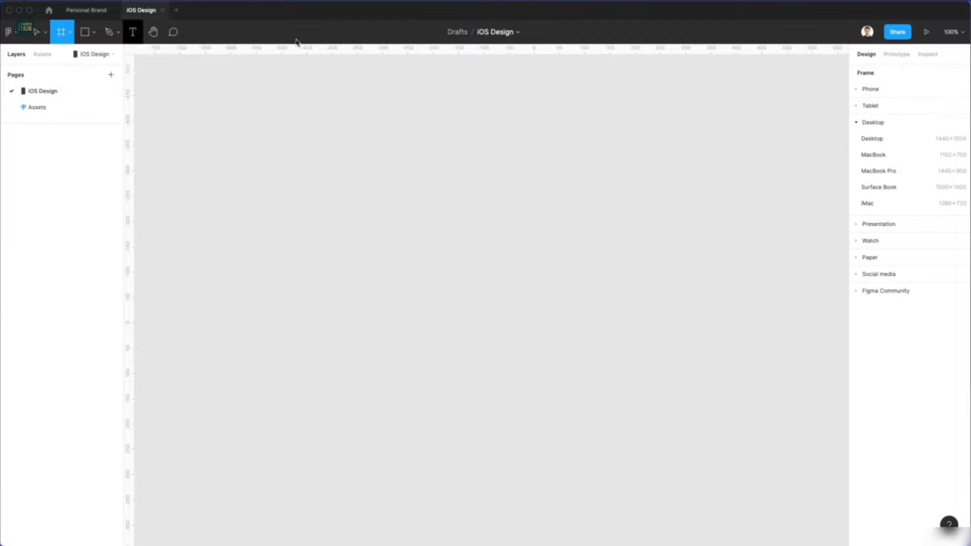
left_click(871, 91)
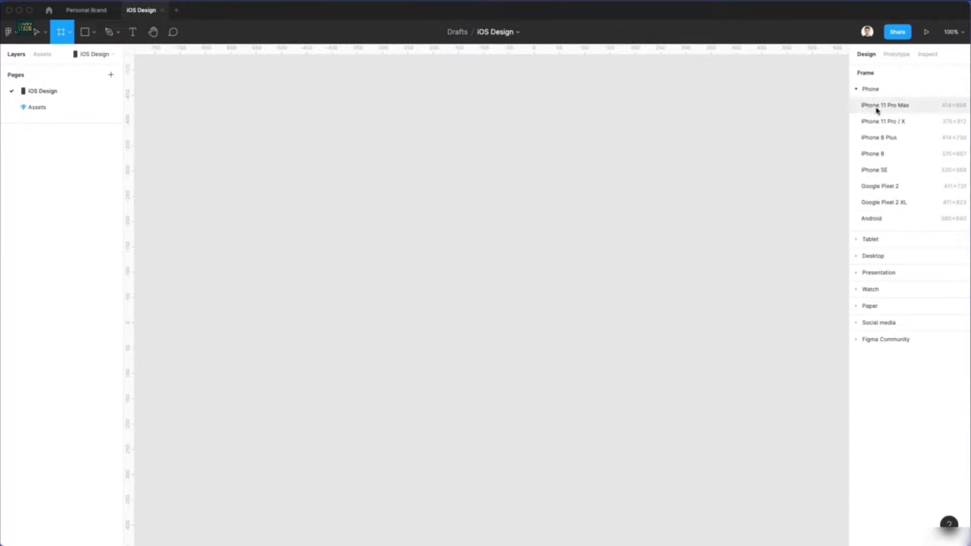
left_click(878, 107)
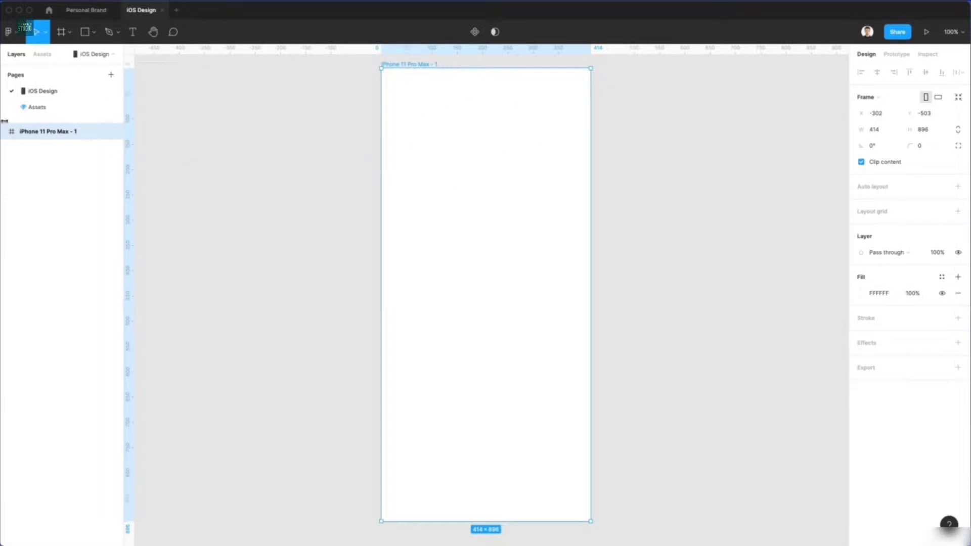
Step: Rename the iPhone 11 Pro Max frame as "1" and deselect it
double_click(57, 136)
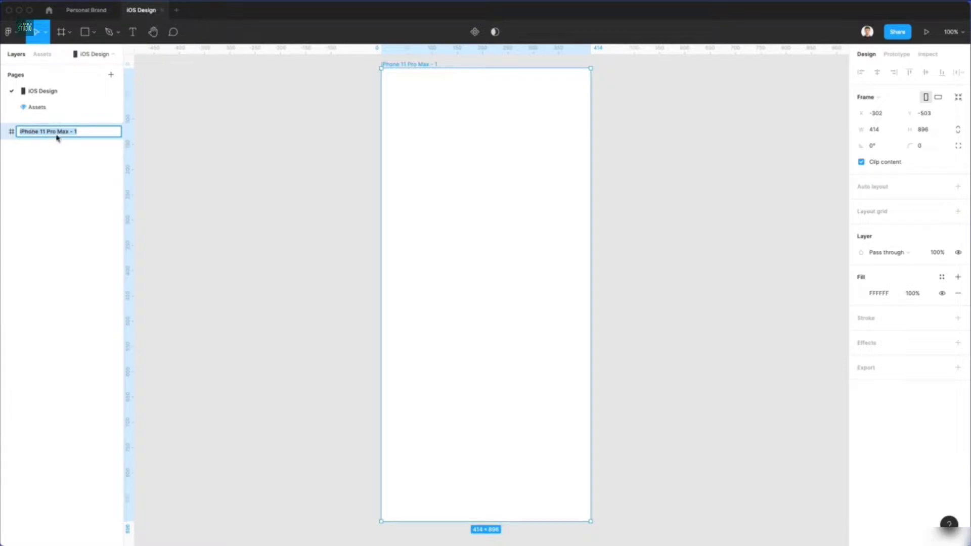
type("1")
key("Return")
left_click(222, 151)
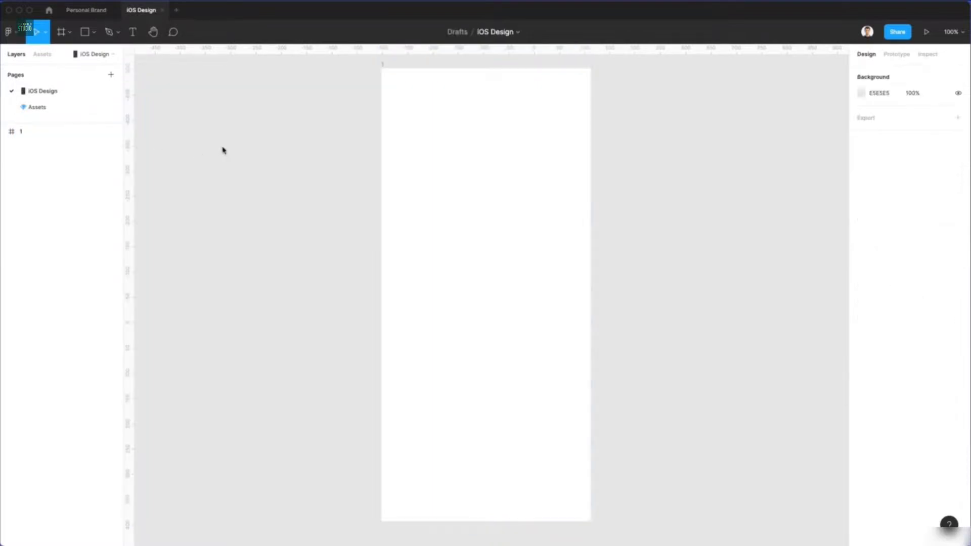
Step: Change the canvas background to the light blue-grey EDF0F4 and close the colour picker
scroll(361, 132, "right", 2)
scroll(341, 133, "left", 2)
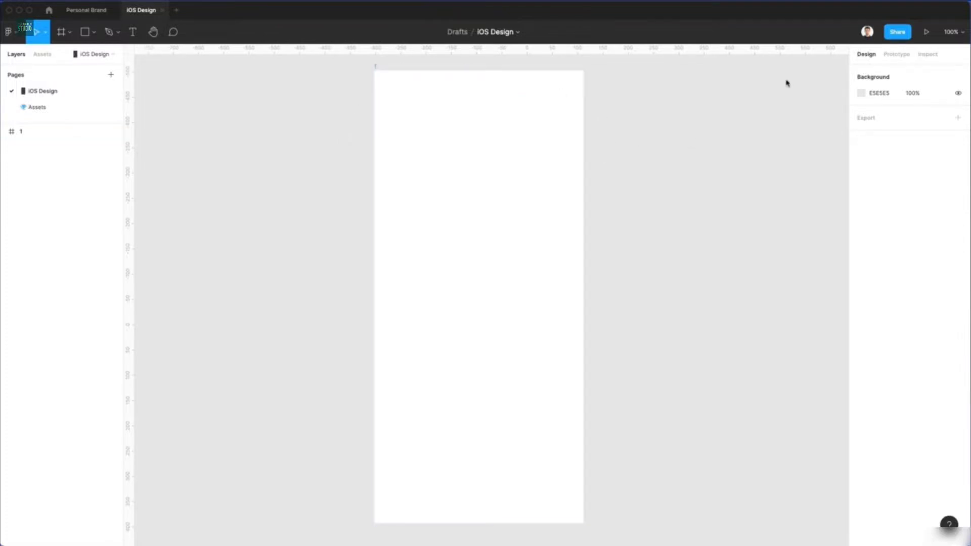
left_click(861, 94)
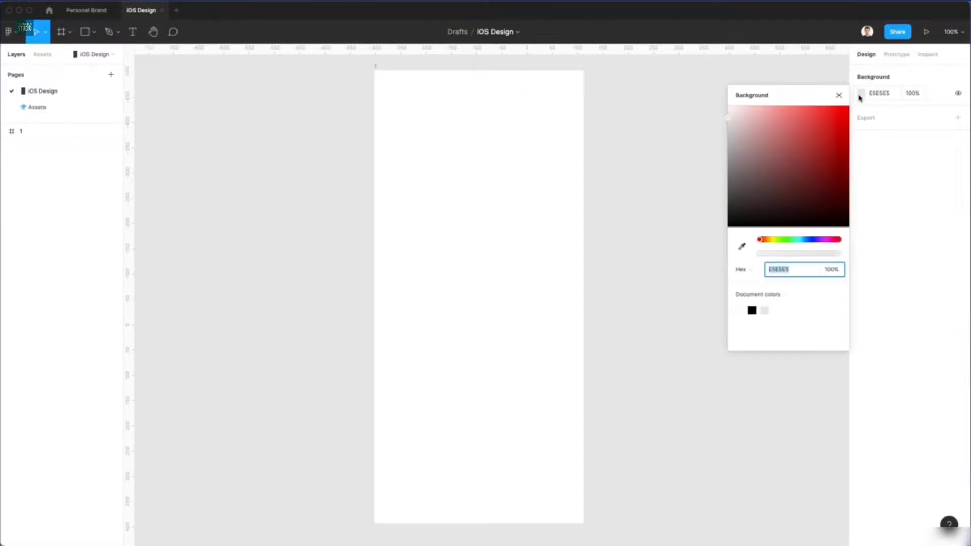
left_click(806, 241)
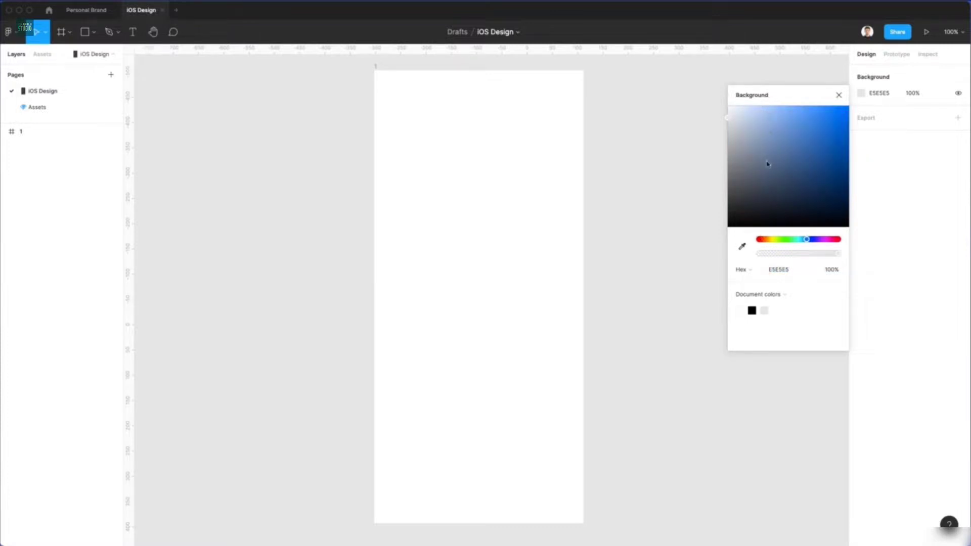
left_click(730, 116)
left_click_drag(729, 116, 731, 120)
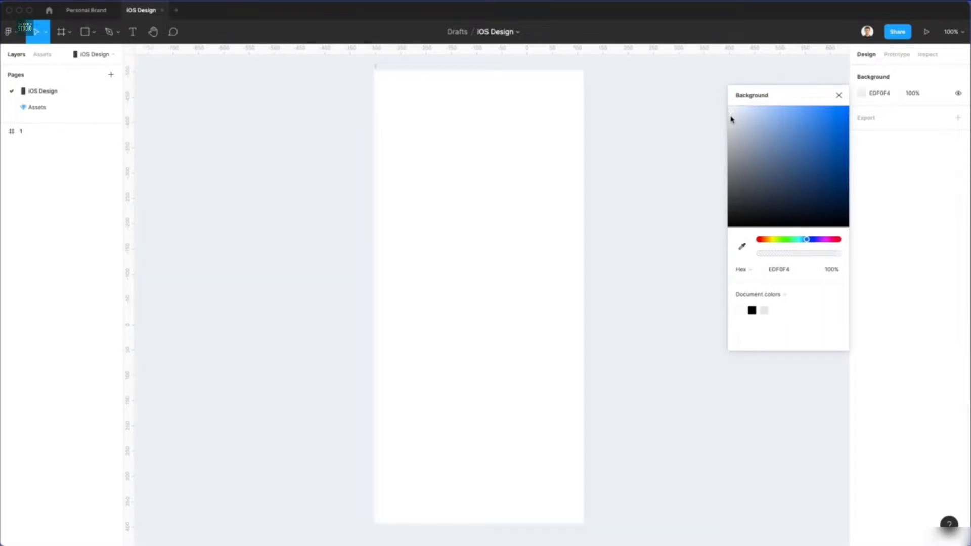
left_click(839, 96)
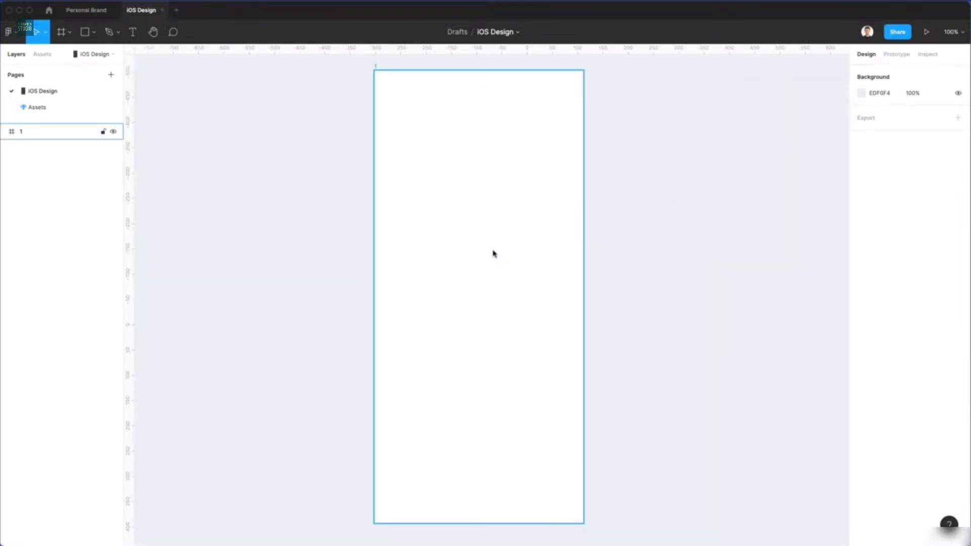
Step: Add a text layer reading "Overview of situation" near the upper edge of frame 1, at about X 49, Y 66
left_click(133, 38)
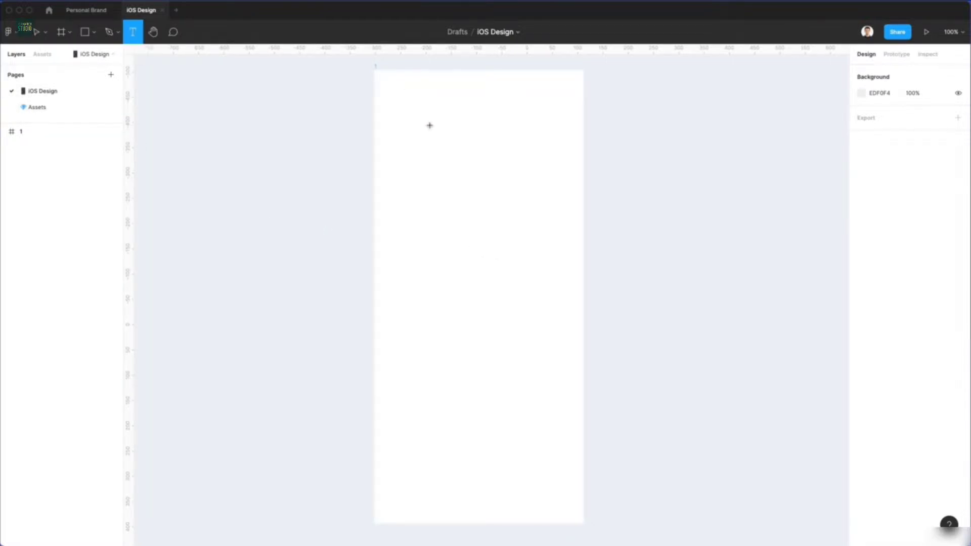
left_click(398, 107)
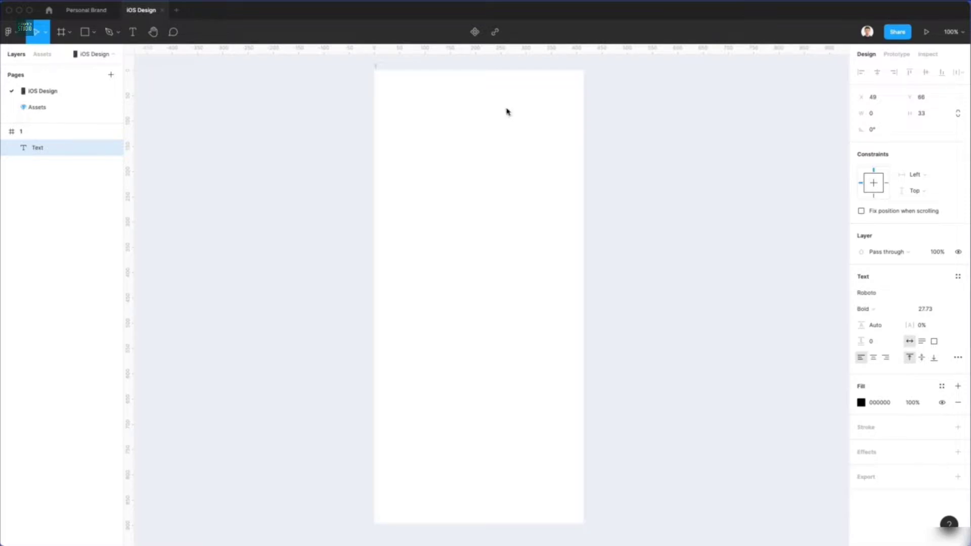
type("Over")
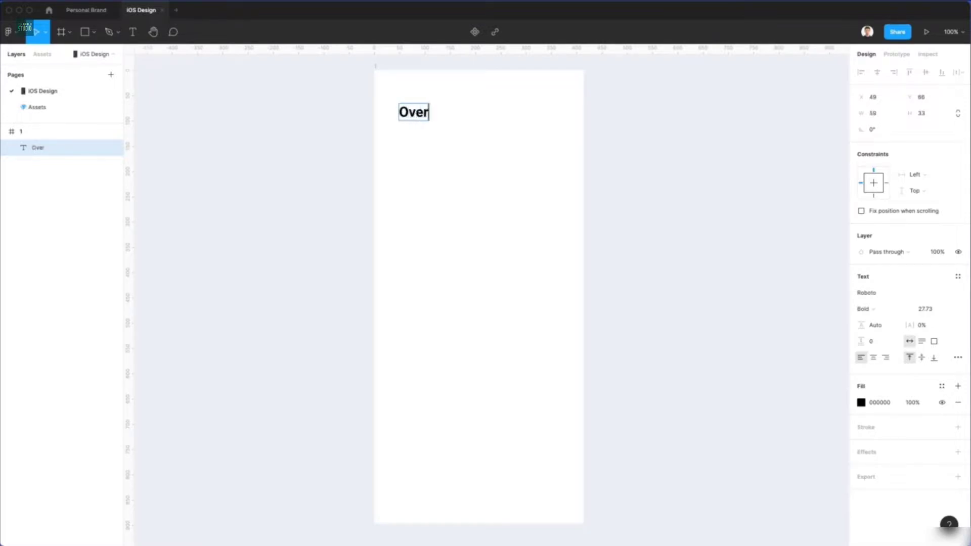
type("view of")
key("BackSpace")
key("BackSpace")
type("of ")
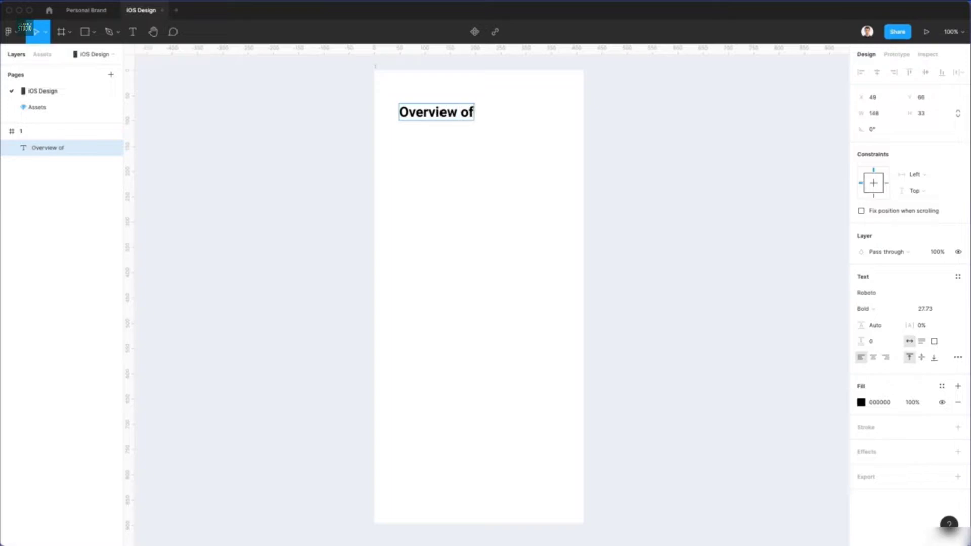
type("situation")
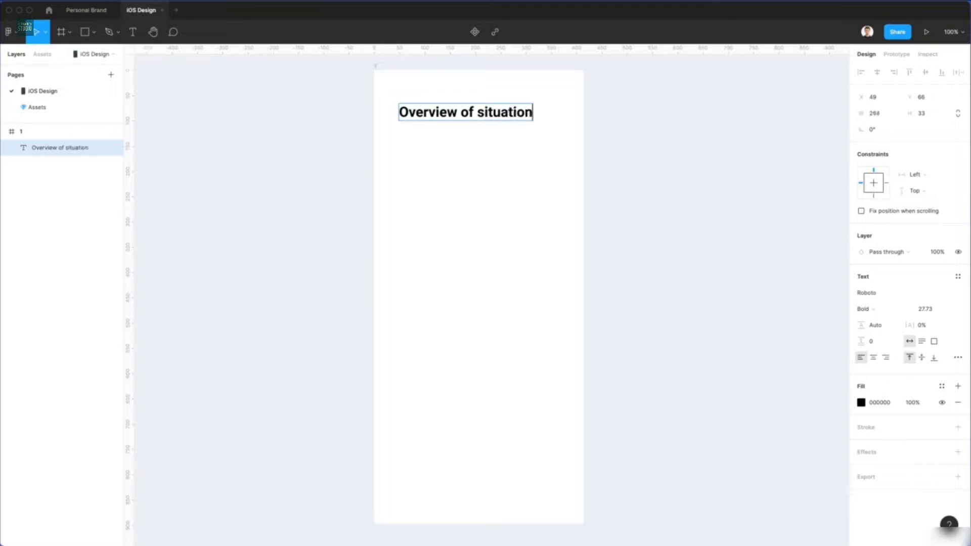
key("Escape")
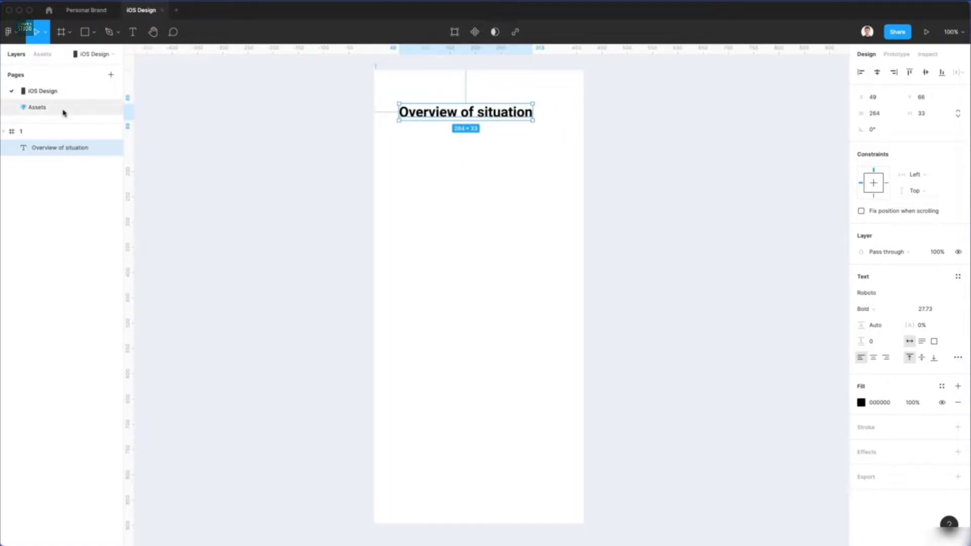
left_click_drag(663, 545, 686, 34)
left_click(395, 62)
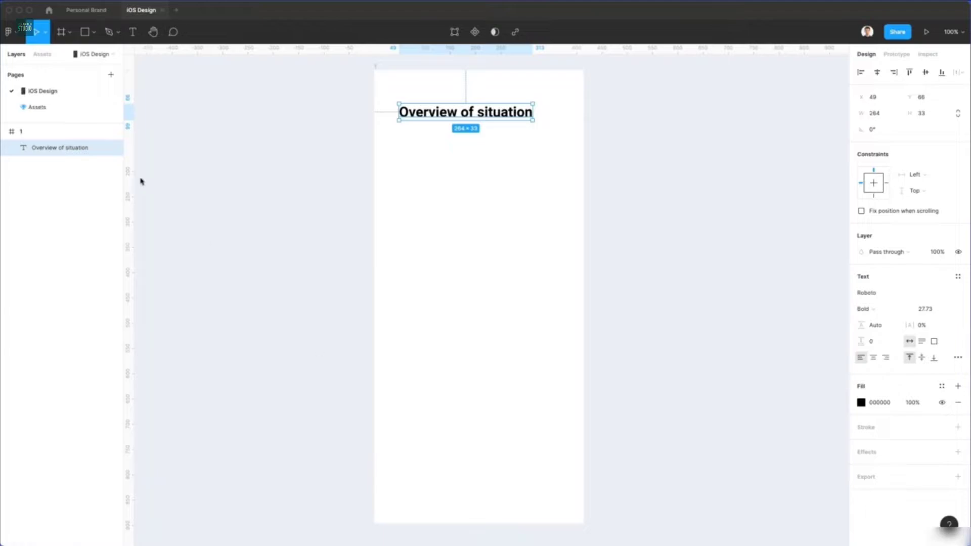
Step: Check the font named on the Assets page and set the "Overview of situation" text on the iOS Design page to Lato
left_click(41, 107)
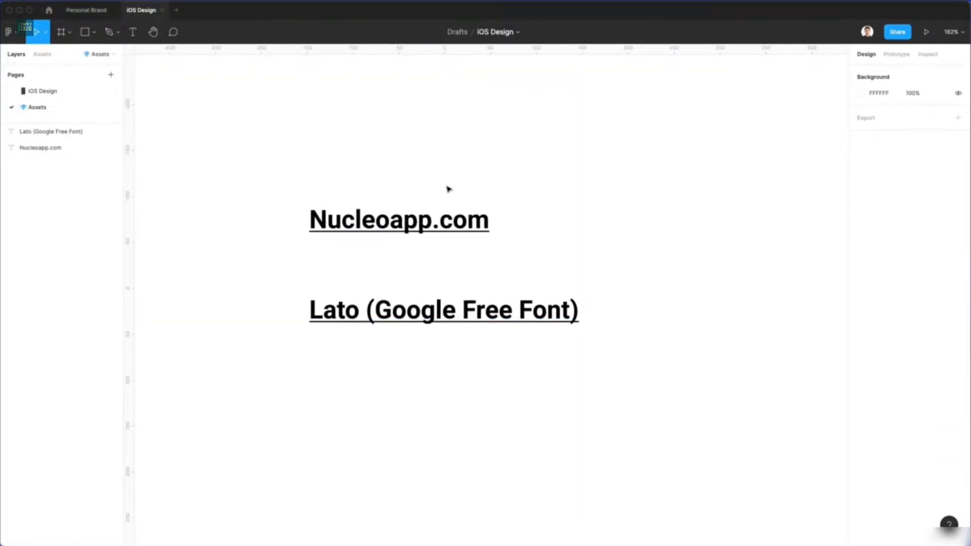
double_click(364, 318)
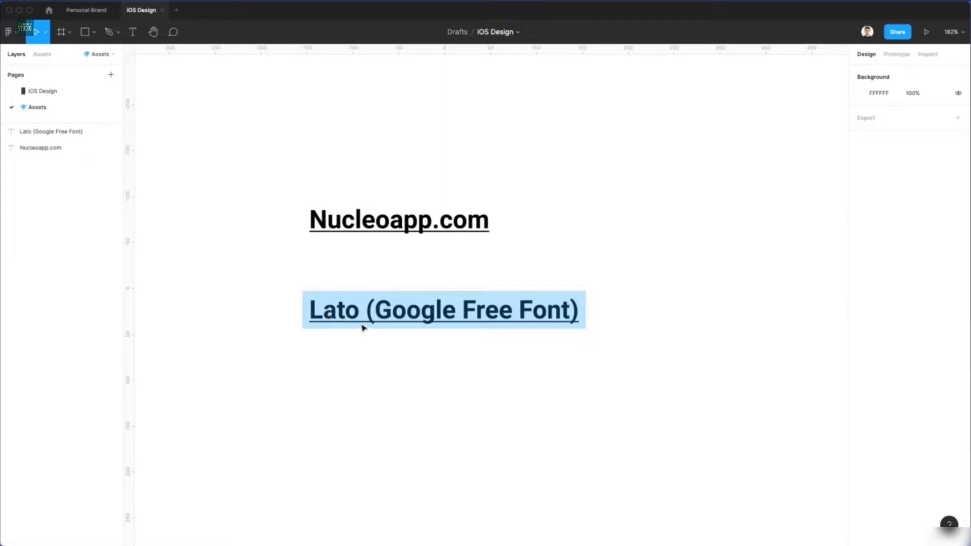
left_click(156, 206)
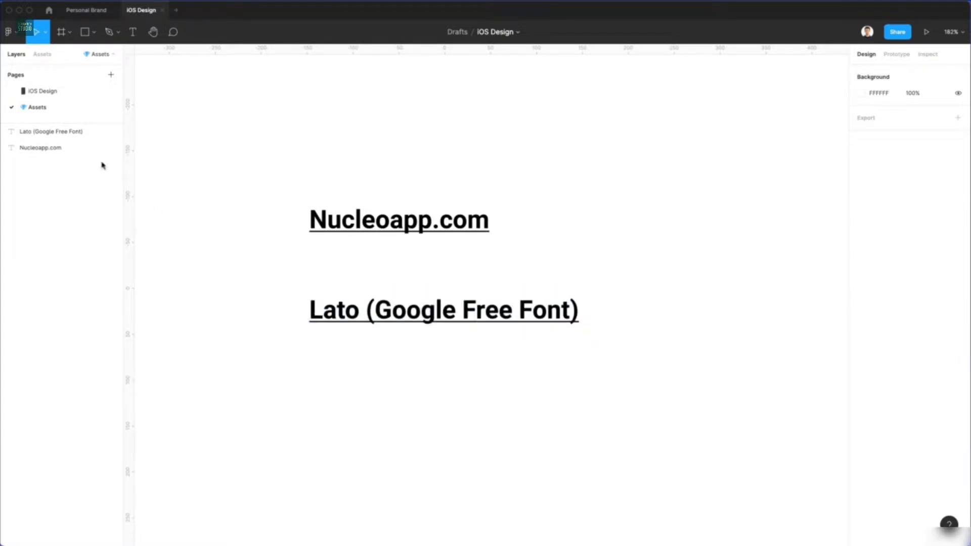
left_click(43, 92)
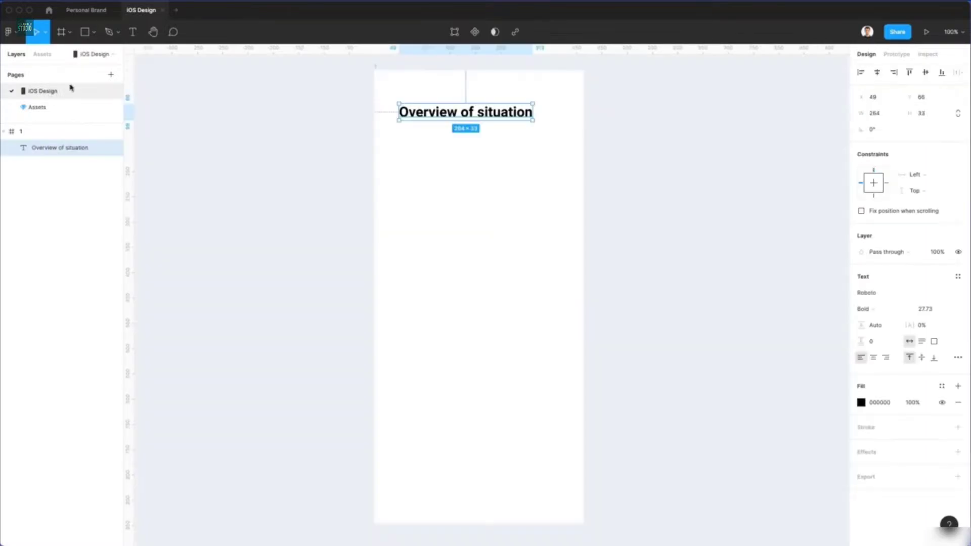
left_click(884, 293)
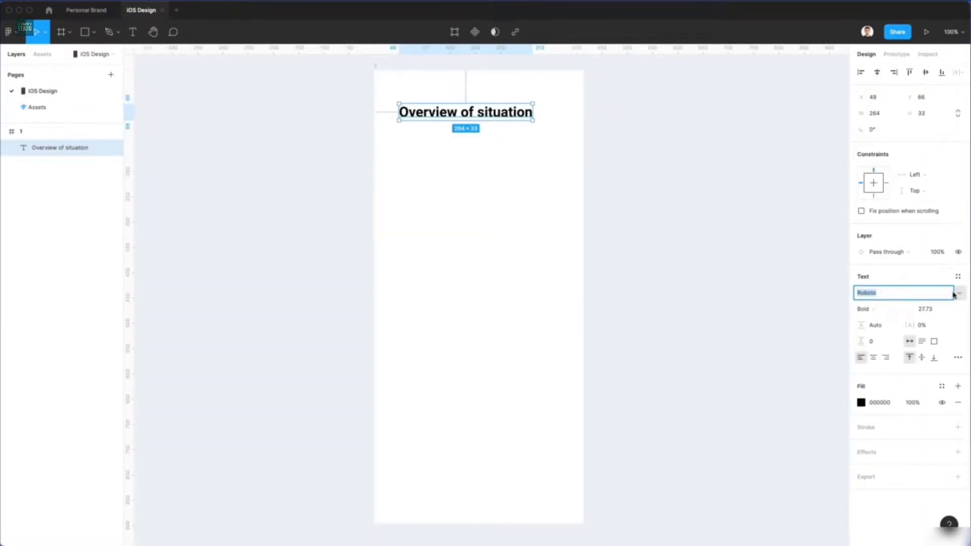
type("Lato")
key("Return")
Step: Move the "Overview of situation" text in frame 1 to about X 39, Y 69
scroll(580, 198, "left", 1)
scroll(465, 121, "up", 1)
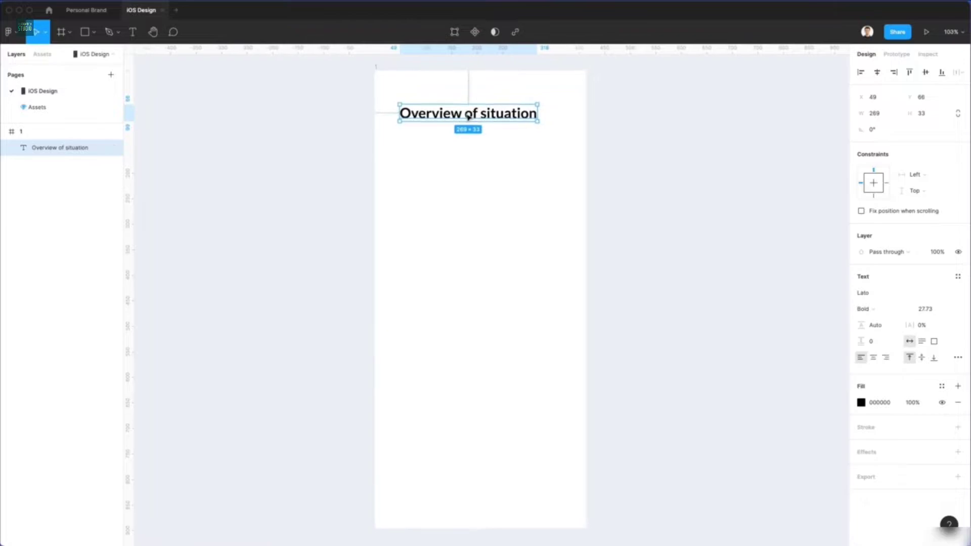
left_click(473, 202)
left_click_drag(453, 112, 449, 114)
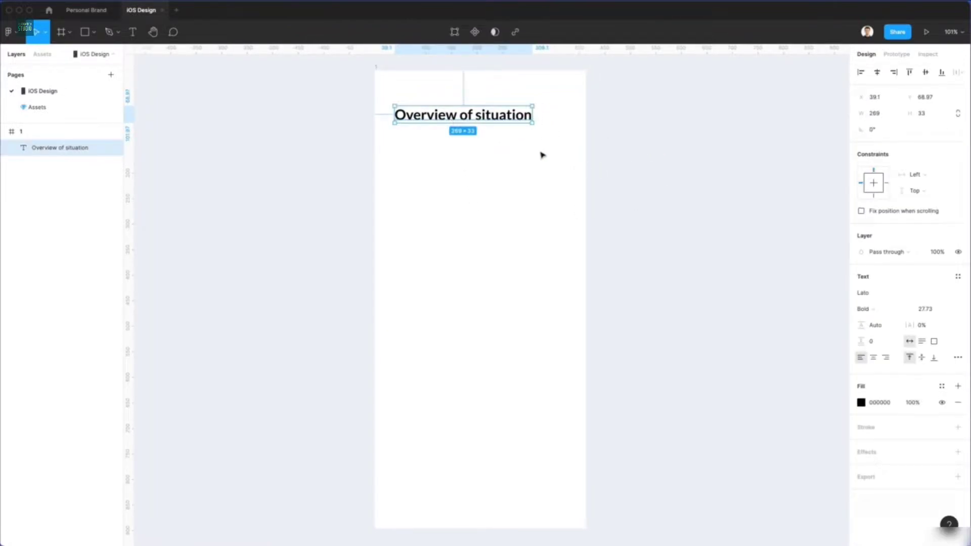
Step: Set the "Overview of situation" text to font size 14 and Heavy weight, and deselect it
left_click(927, 309)
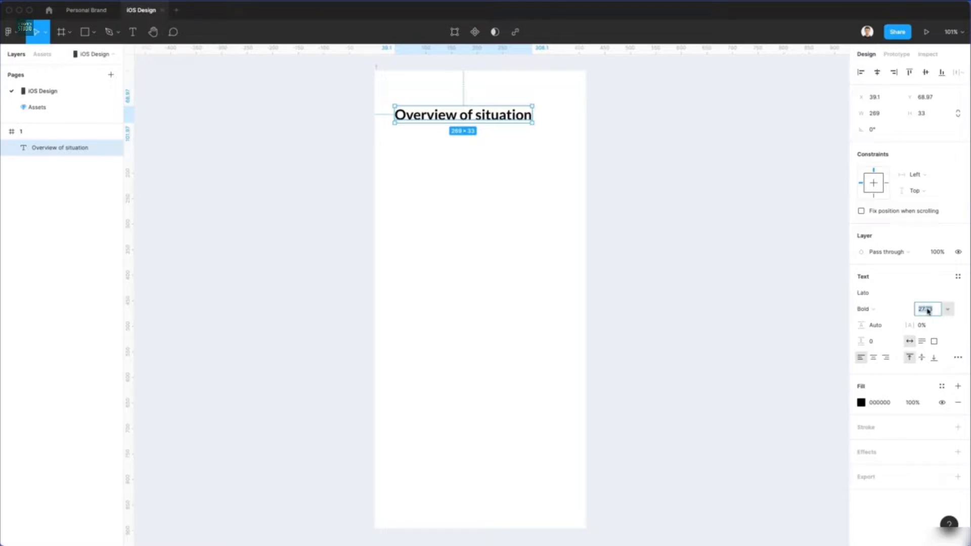
type("3")
key("Return")
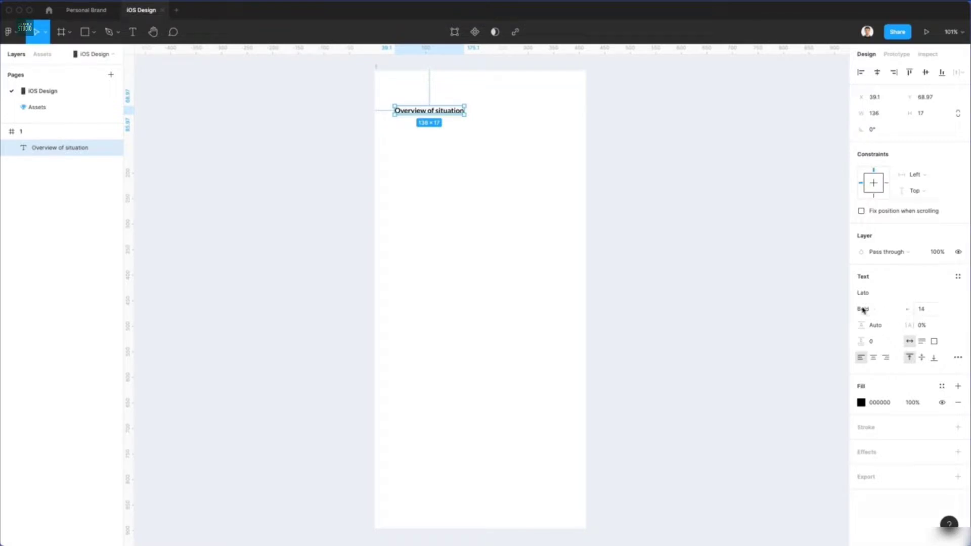
left_click(879, 310)
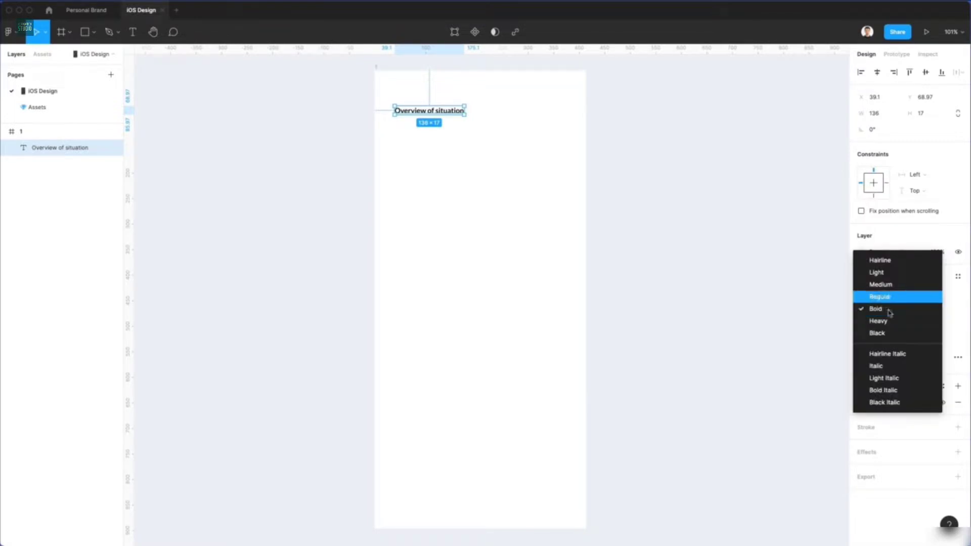
left_click(882, 321)
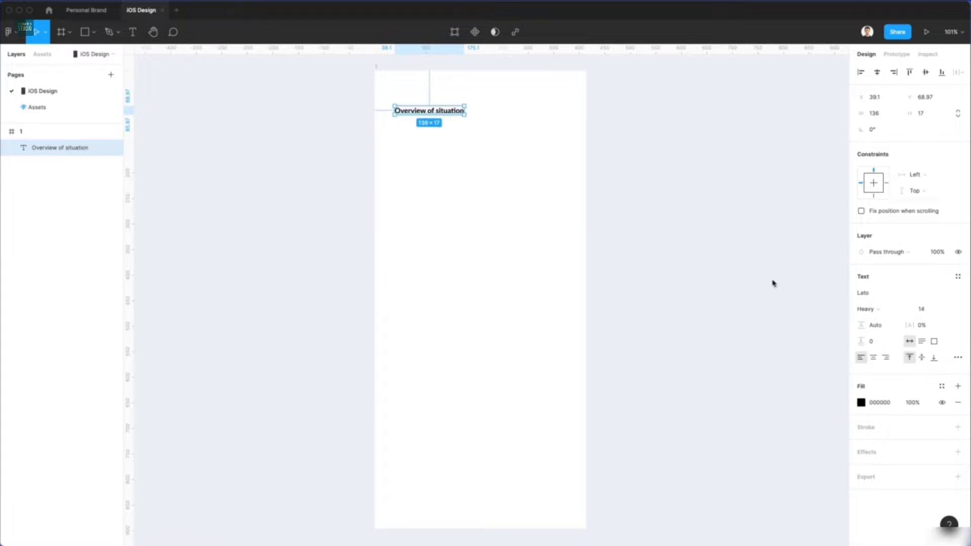
left_click(471, 176)
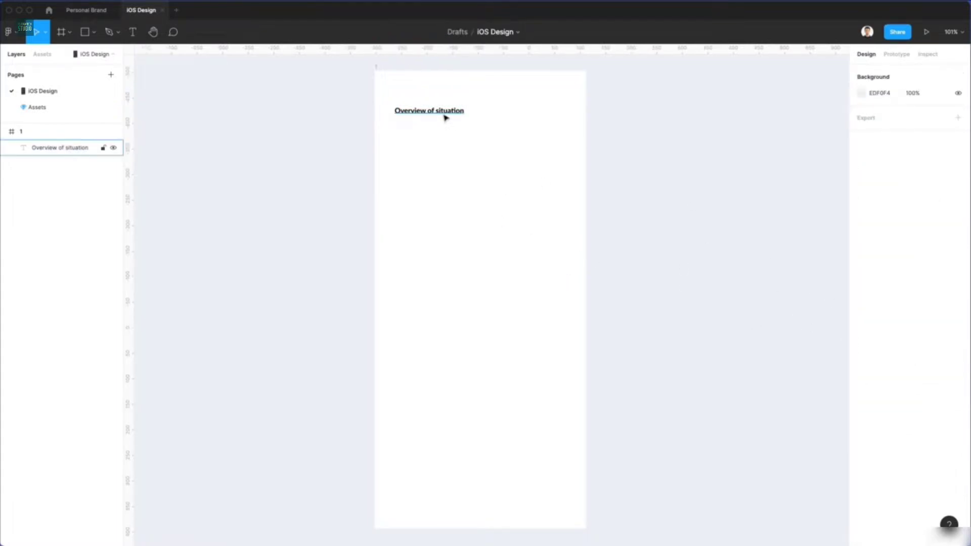
Step: Duplicate the "Overview of situation" text and place the copy directly below the original, at about Y 106
left_click(445, 116)
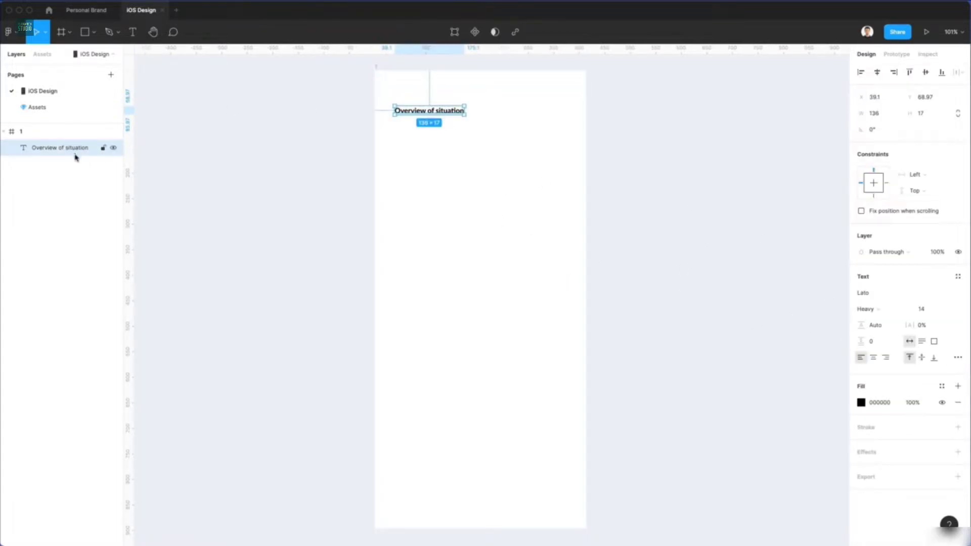
key("ctrl+v")
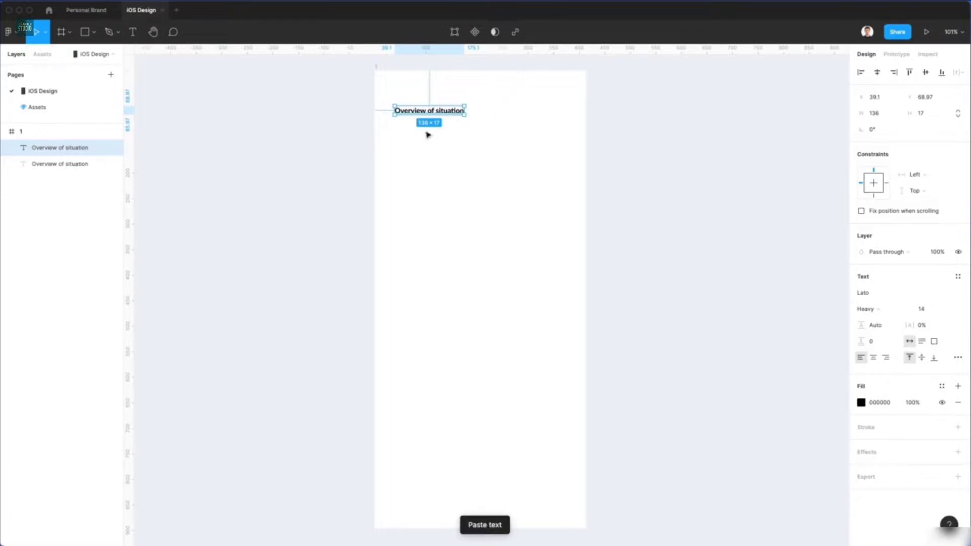
left_click_drag(429, 111, 429, 130)
left_click(555, 160)
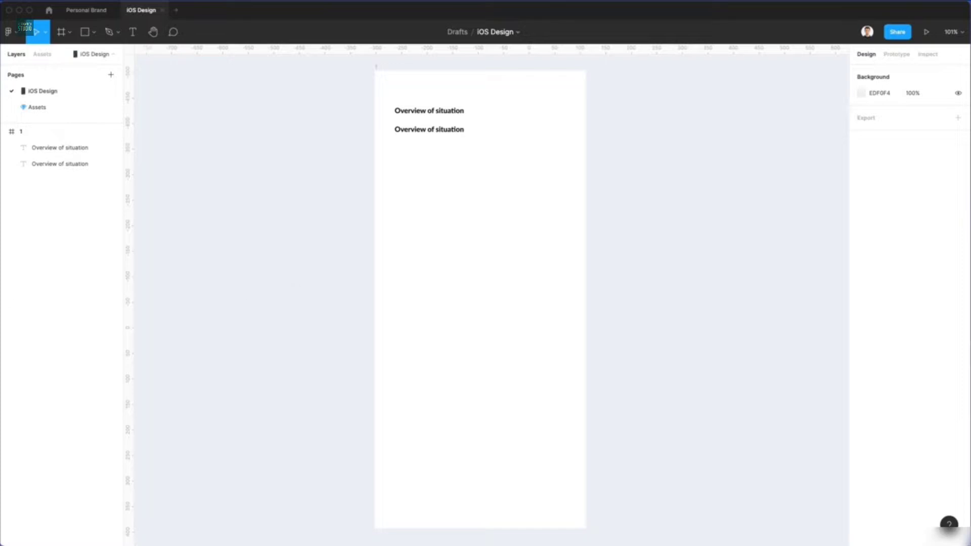
left_click_drag(74, 383, 71, 446)
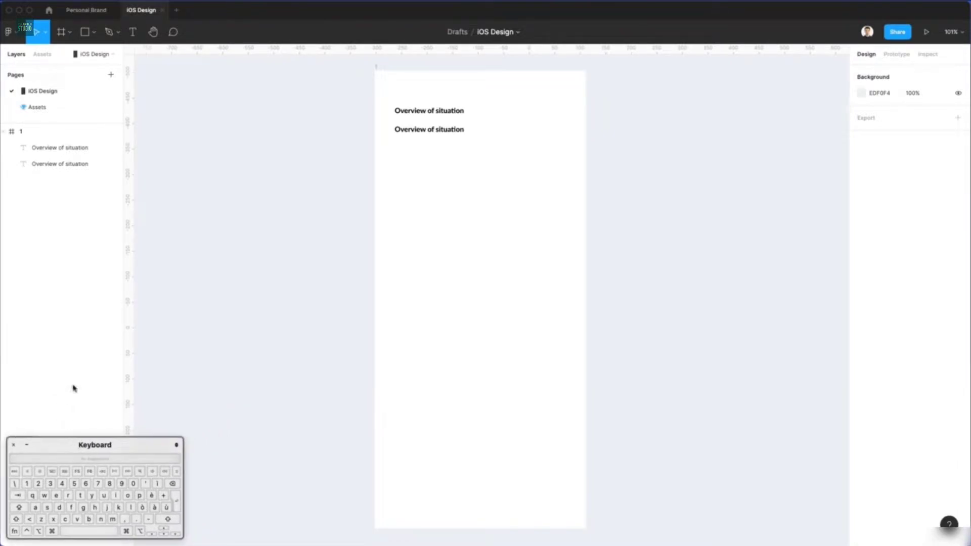
Step: Increase the font size of the lower "Overview of situation" copy to 28
left_click(427, 131)
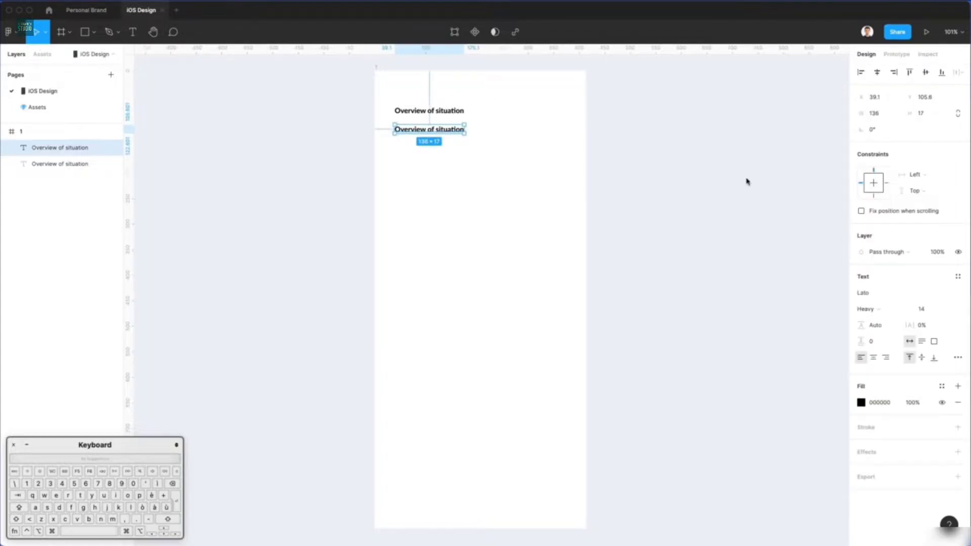
left_click(928, 313)
key("Up")
key("Up")
key("Up")
key("Up")
key("Up")
key("Up")
key("Up")
key("Up")
key("Up")
key("Up")
key("Up")
key("Up")
key("Up")
key("Up")
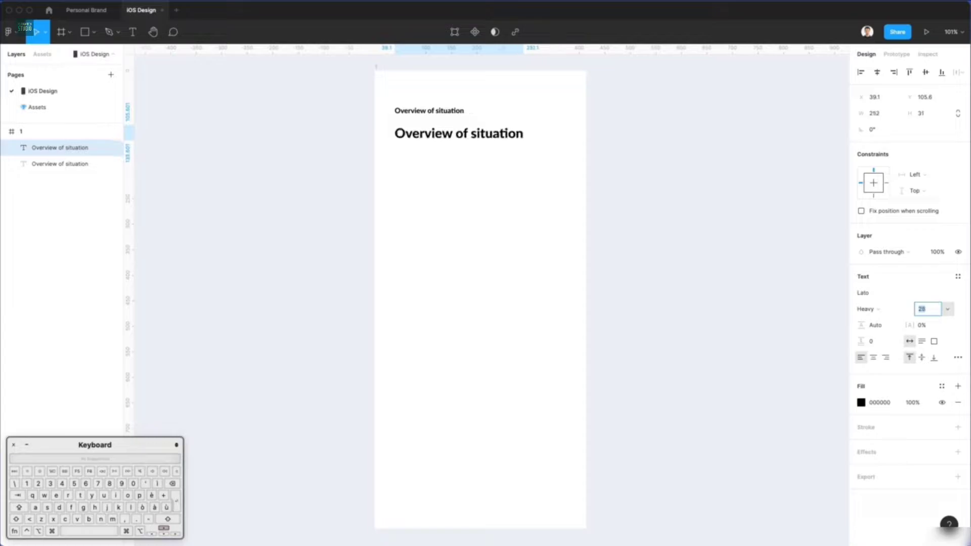
Step: Replace the wording of the enlarged copy with "1.783,93 USD"
double_click(476, 140)
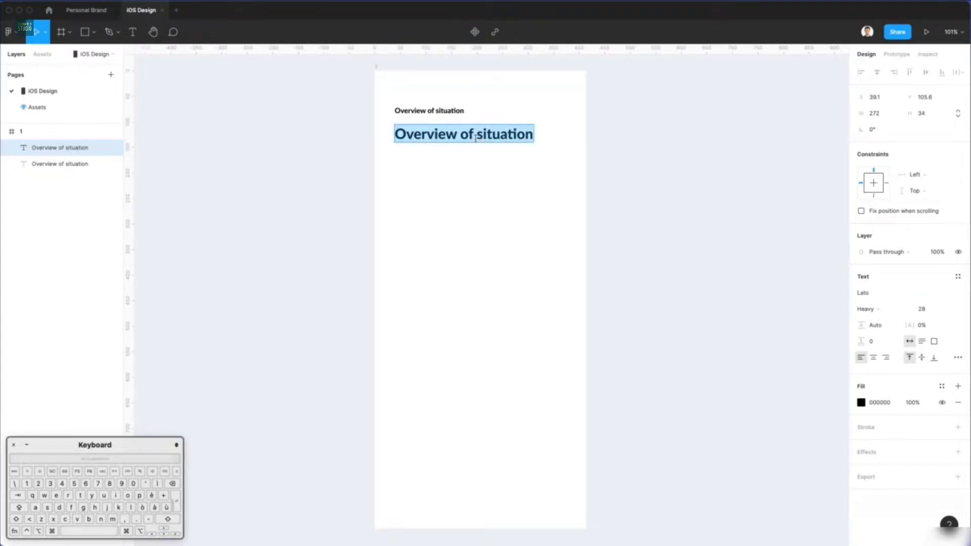
type("1.")
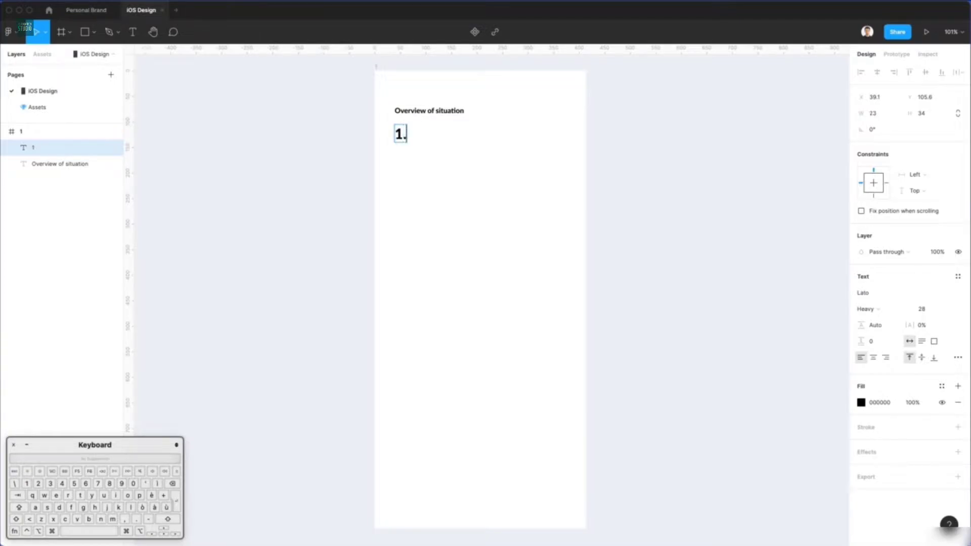
type("783,")
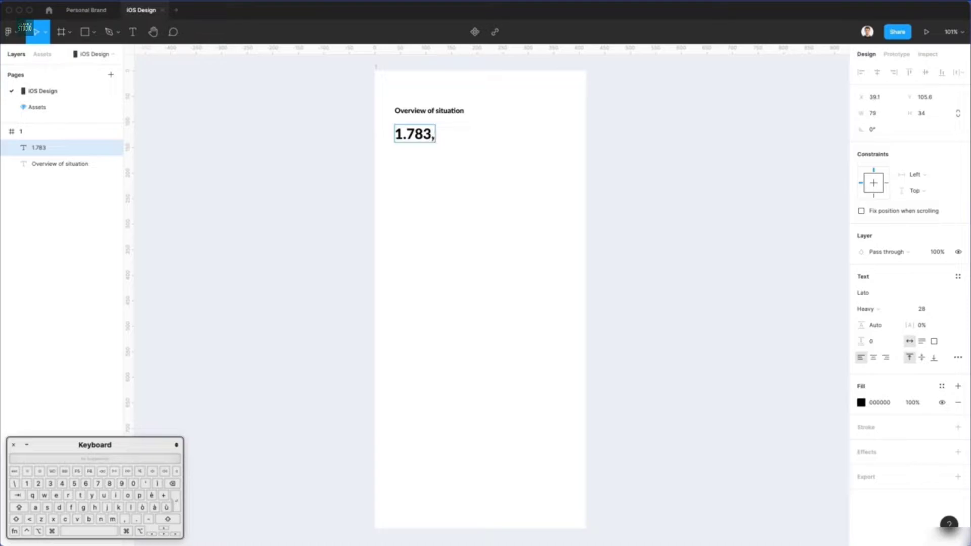
type("93")
key("Escape")
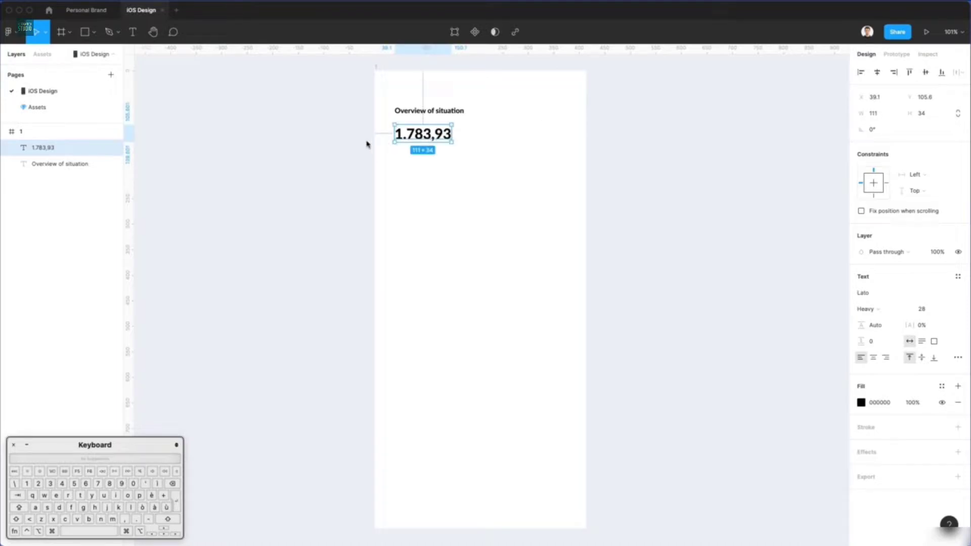
double_click(445, 135)
key("Right")
type("US")
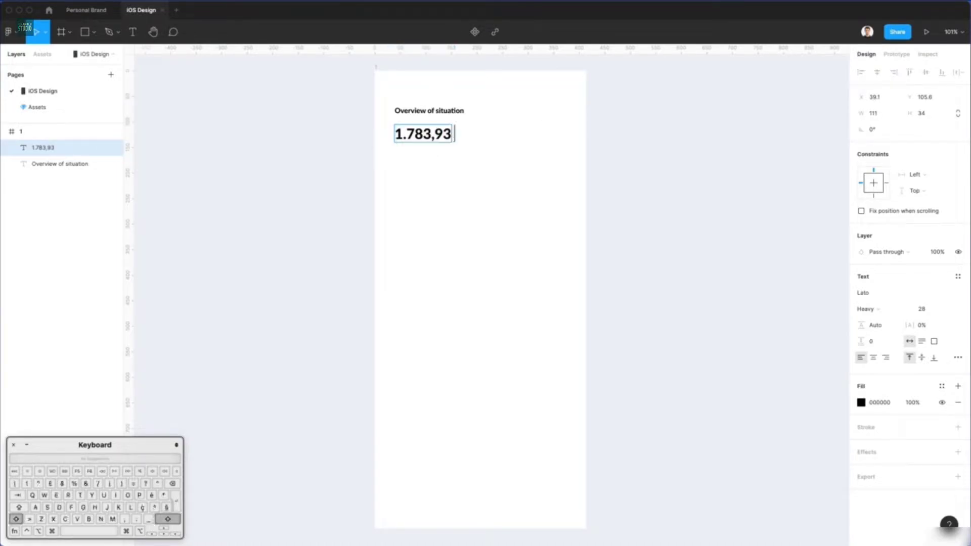
type("D")
key("Escape")
Step: Move the "1.783,93 USD" text up slightly so it sits closer beneath "Overview of situation", and deselect it
left_click(494, 135)
left_click(453, 140)
left_click_drag(453, 140, 452, 137)
left_click(520, 166)
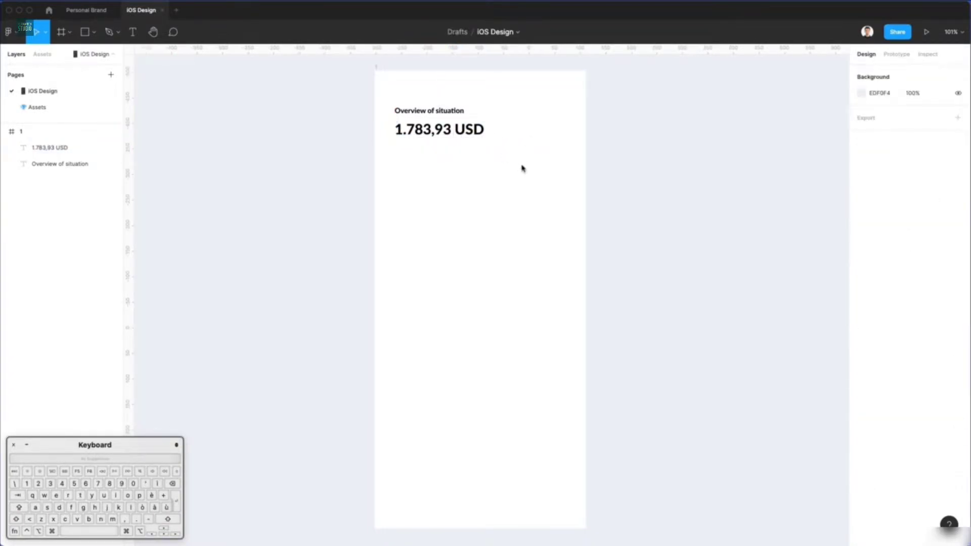
Step: Change the fill colour of the "Overview of situation" text to the blue-grey 5E626F and close the colour picker
left_click(443, 111)
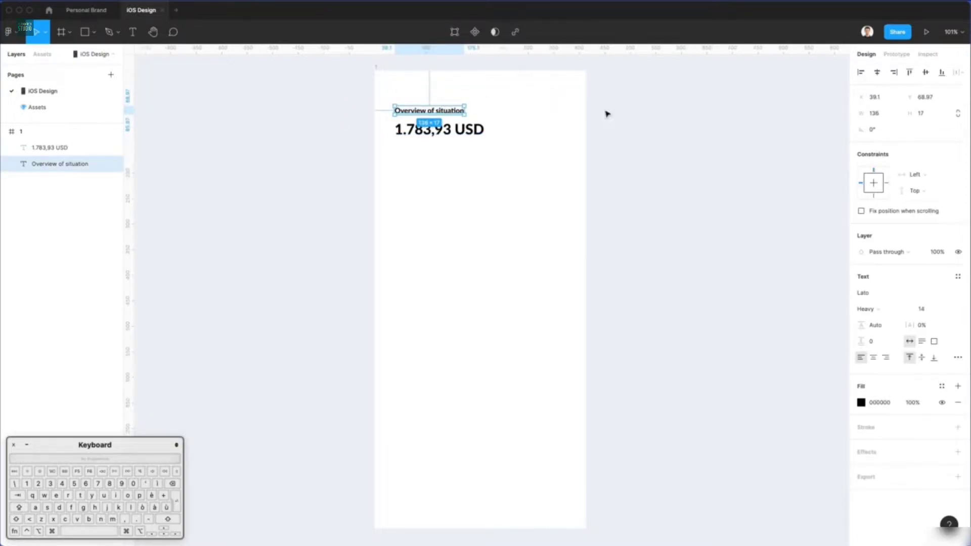
left_click(861, 403)
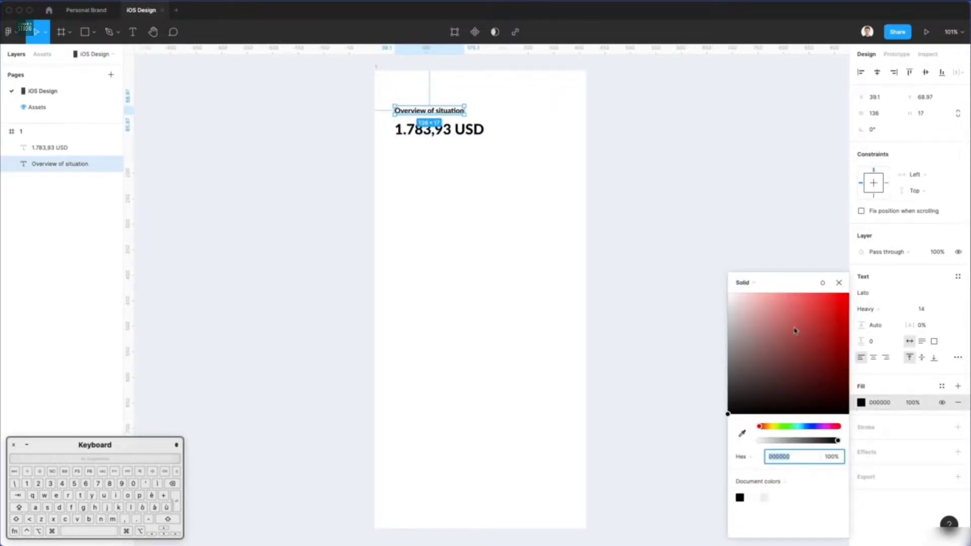
left_click(810, 428)
left_click_drag(740, 319, 745, 368)
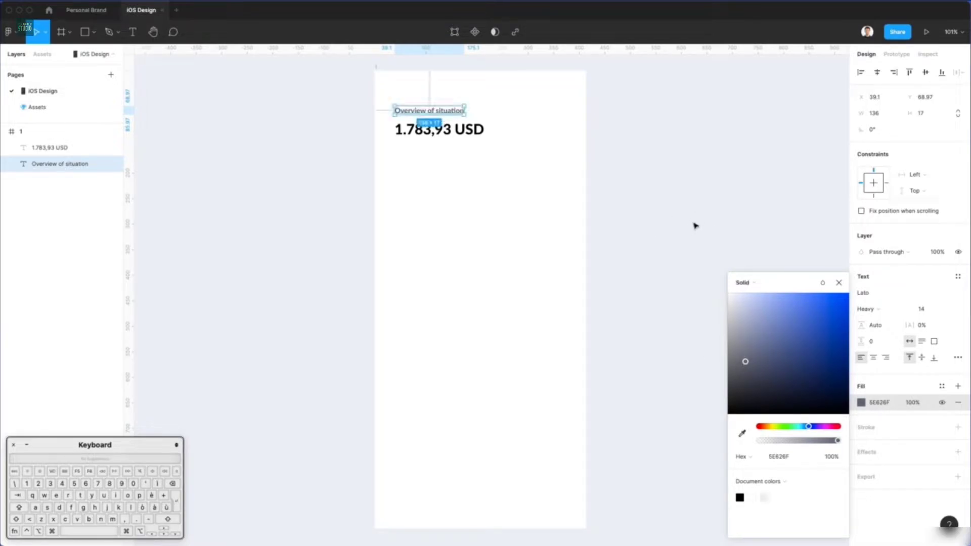
left_click(839, 283)
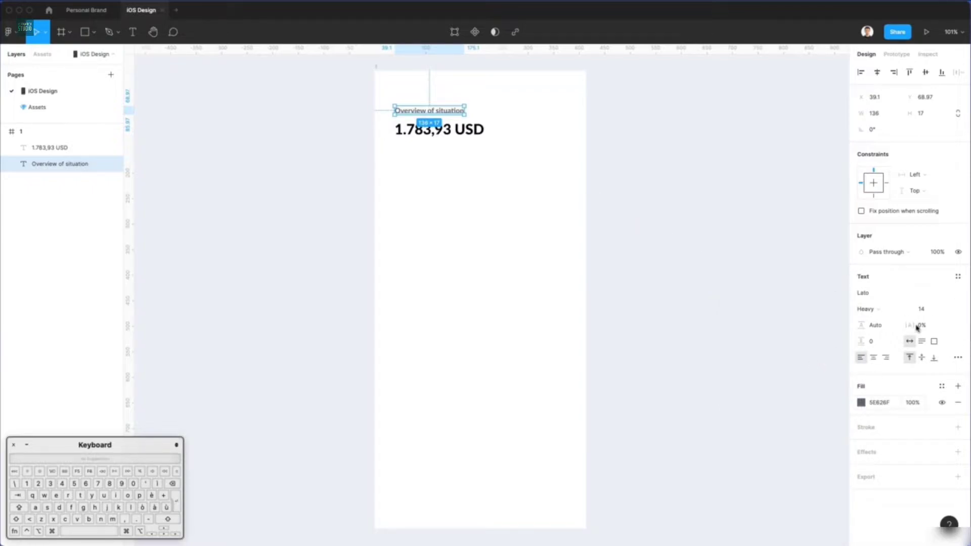
Step: Set the weight of the "Overview of situation" text to Bold and deselect it
left_click(875, 311)
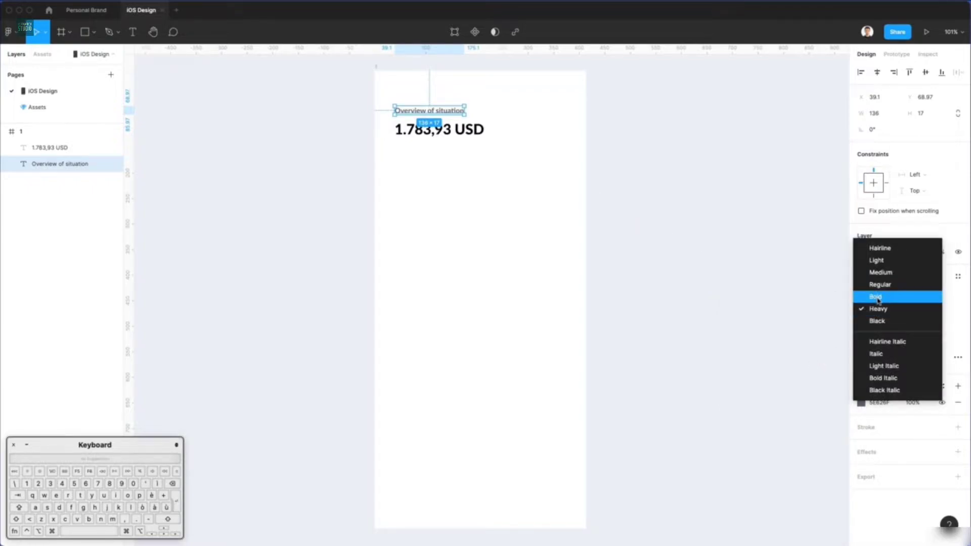
left_click(879, 297)
left_click(527, 125)
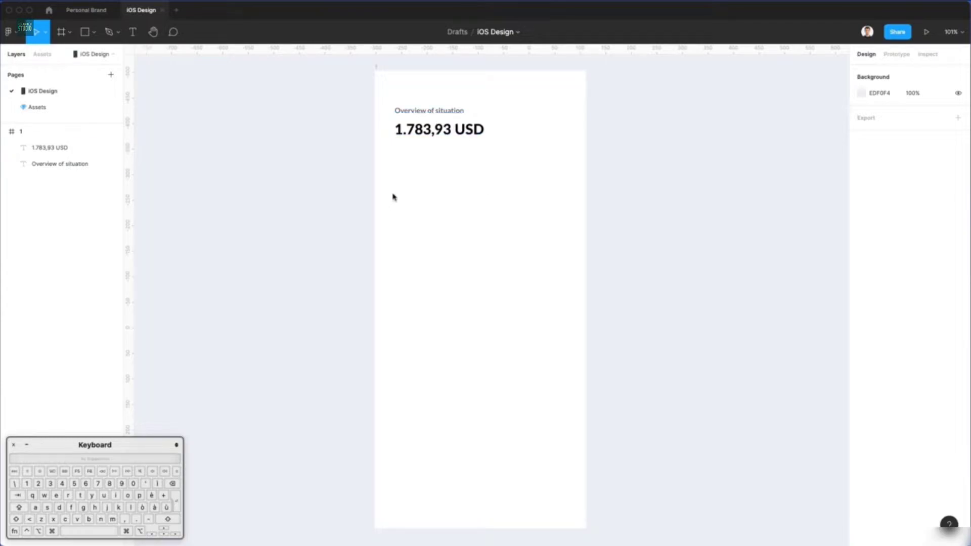
Step: Duplicate the grey "Overview of situation" text and place the copy below the amount at about X 196, Y 192
left_click(429, 112)
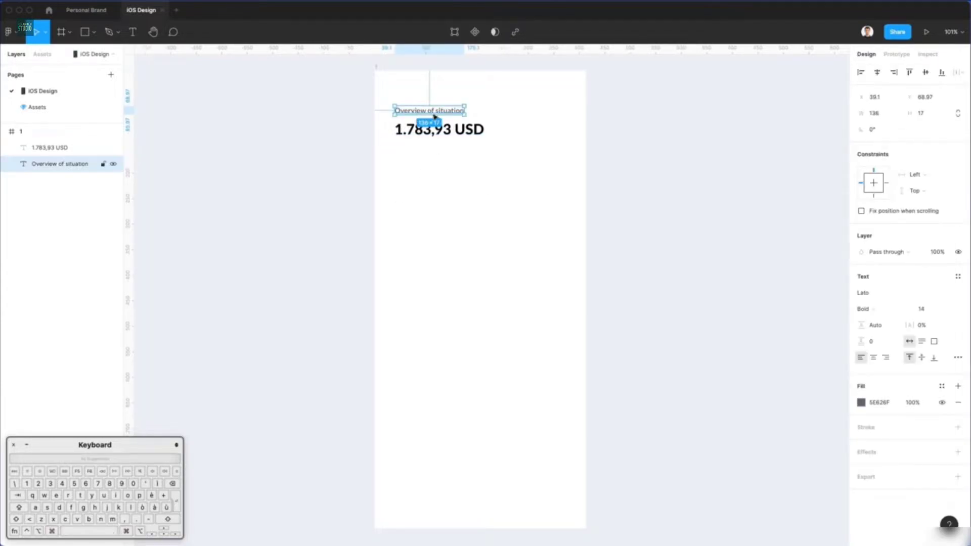
key("super+v")
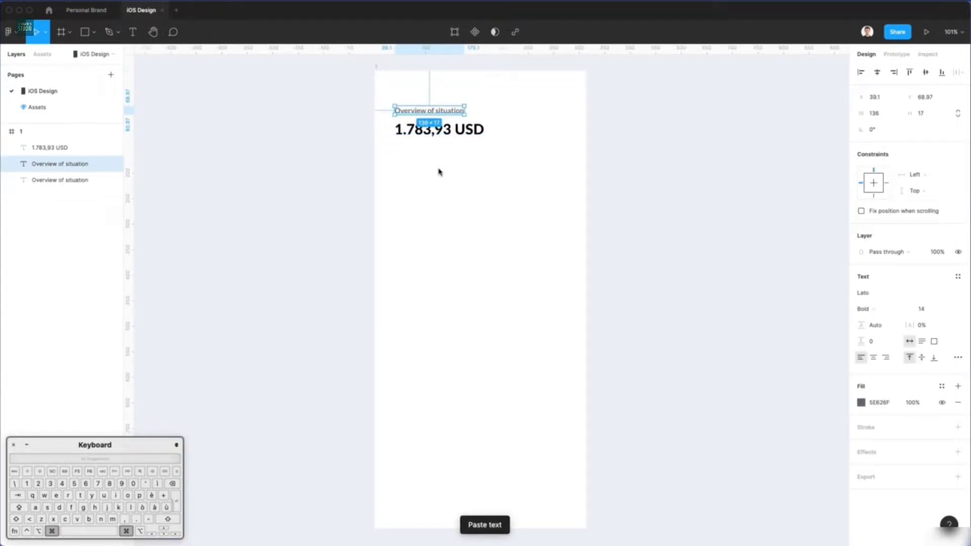
left_click_drag(428, 115, 505, 177)
Step: Replace the wording of the new grey copy with "1.237,36 USD"
double_click(502, 175)
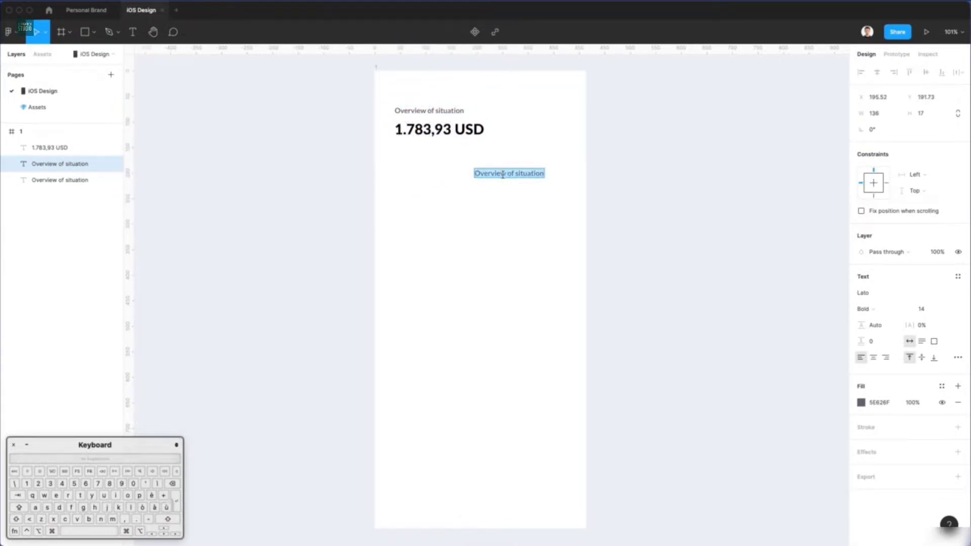
type("1.")
type("937")
key("BackSpace")
key("BackSpace")
key("BackSpace")
type("237")
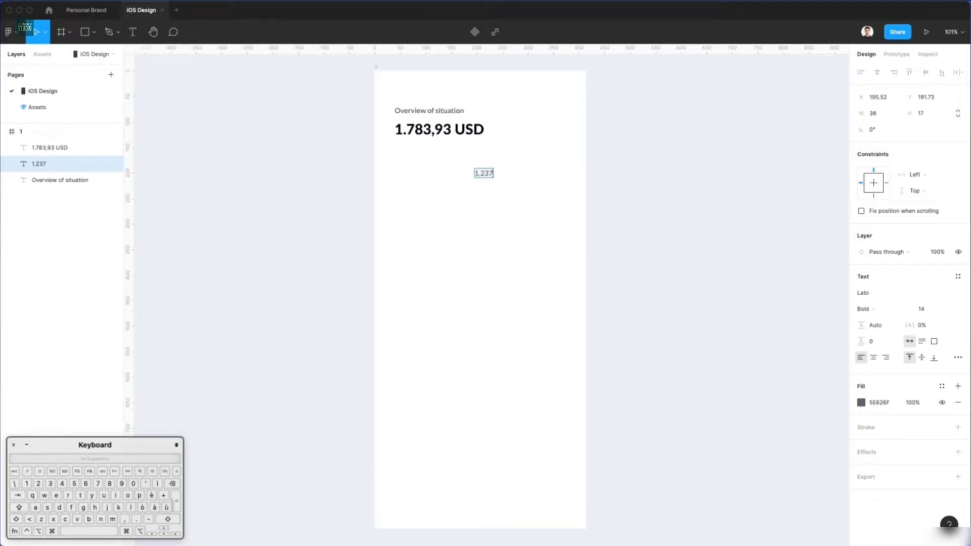
type(",36 USD")
key("Escape")
Step: Move the "1.237,36 USD" text toward the frame's right edge, to about X 285, Y 187, and select it
left_click_drag(498, 177, 539, 173)
left_click(542, 154)
left_click(557, 176)
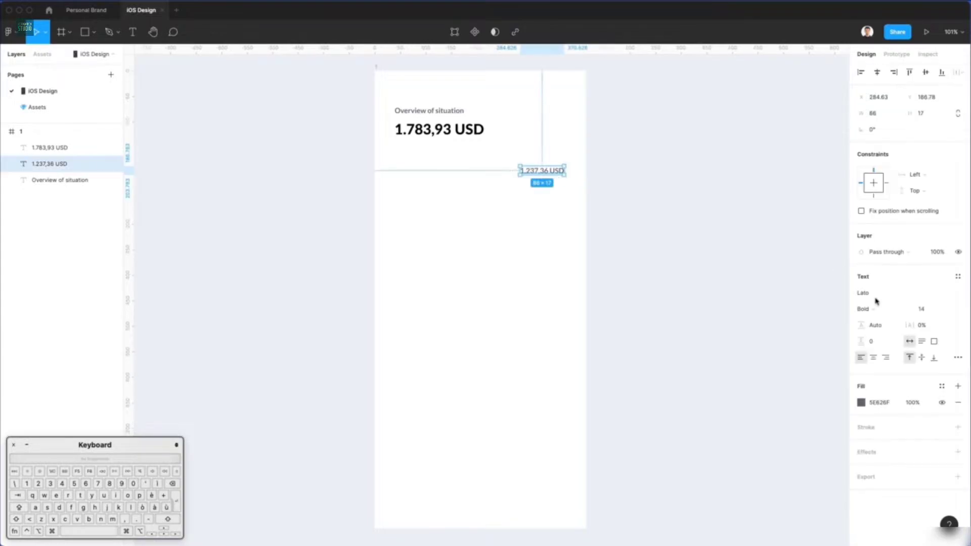
Step: Reduce the font size of the "1.237,36 USD" text to 11 and deselect it
left_click(925, 308)
key("Down")
key("Down")
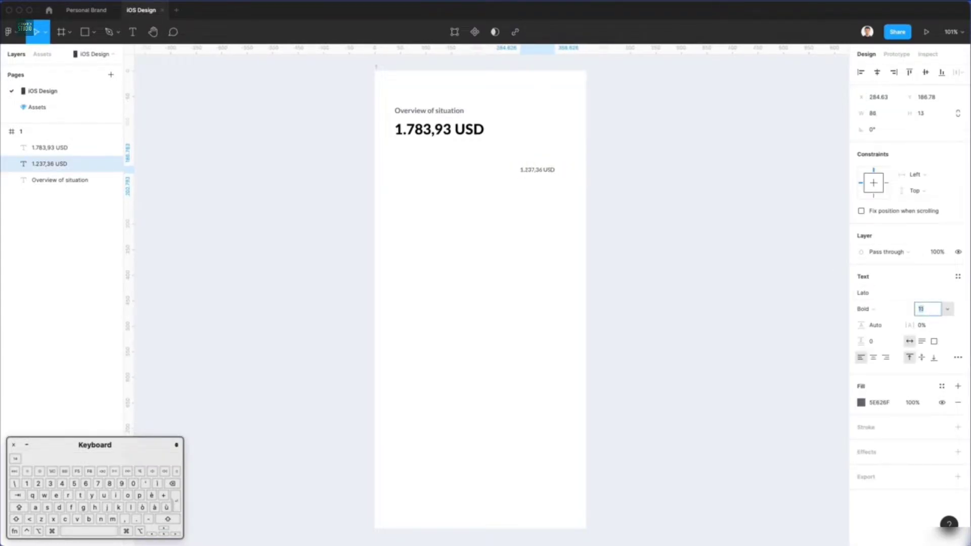
left_click(601, 215)
Step: Draw a jagged, rising chart line of short segments with the Pen tool below the amounts, about 344 by 159, and finish the path
scroll(523, 170, "down", 3)
scroll(524, 170, "up", 4)
scroll(524, 173, "up", 3)
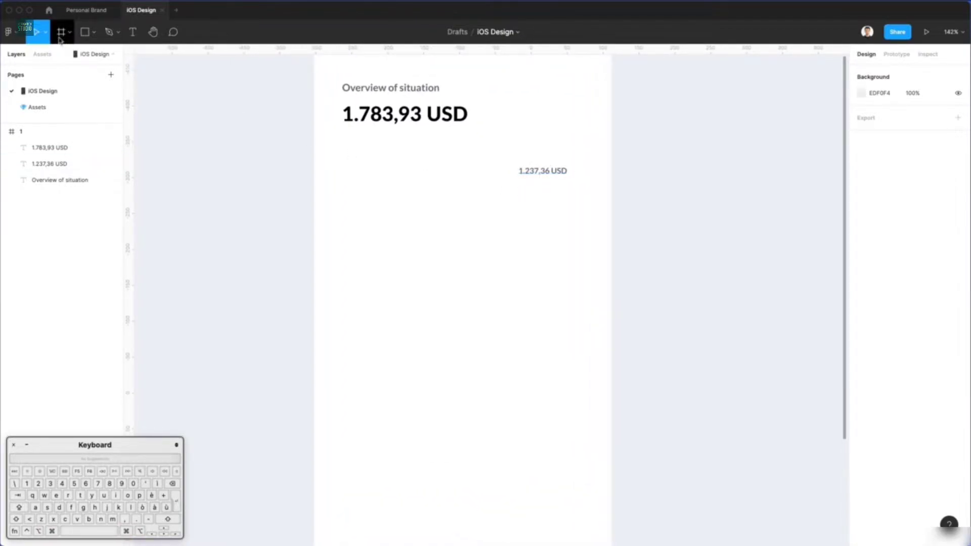
left_click(110, 33)
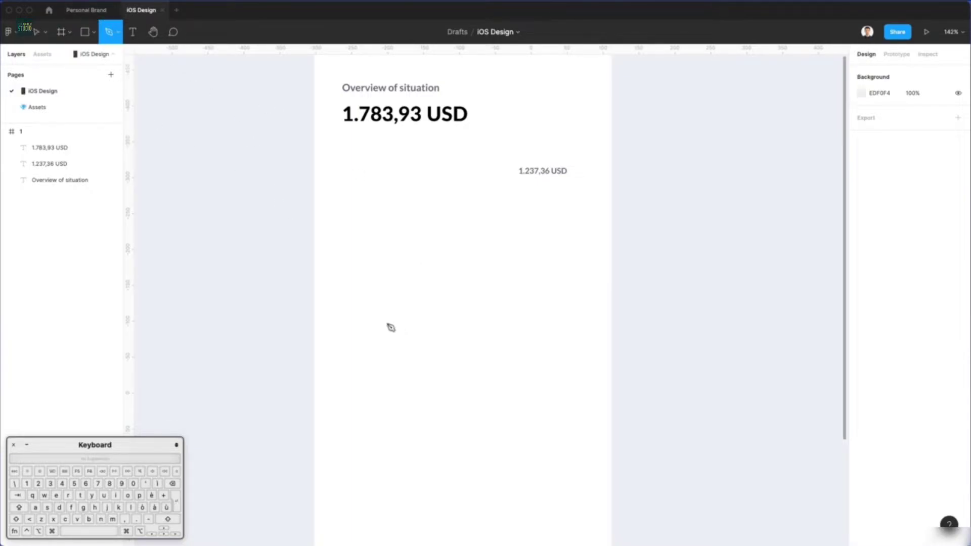
left_click(347, 325)
left_click_drag(359, 321, 358, 329)
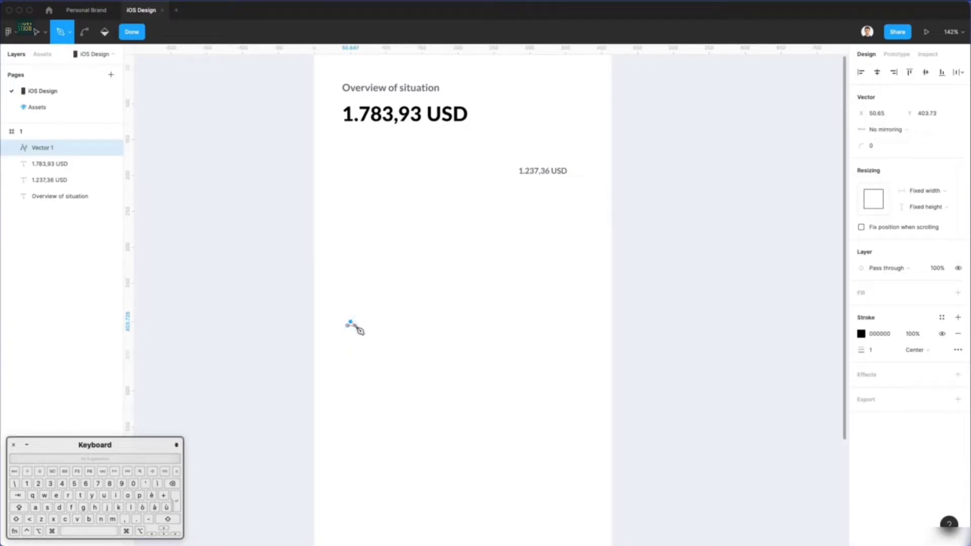
left_click(354, 326)
left_click(358, 322)
left_click(363, 314)
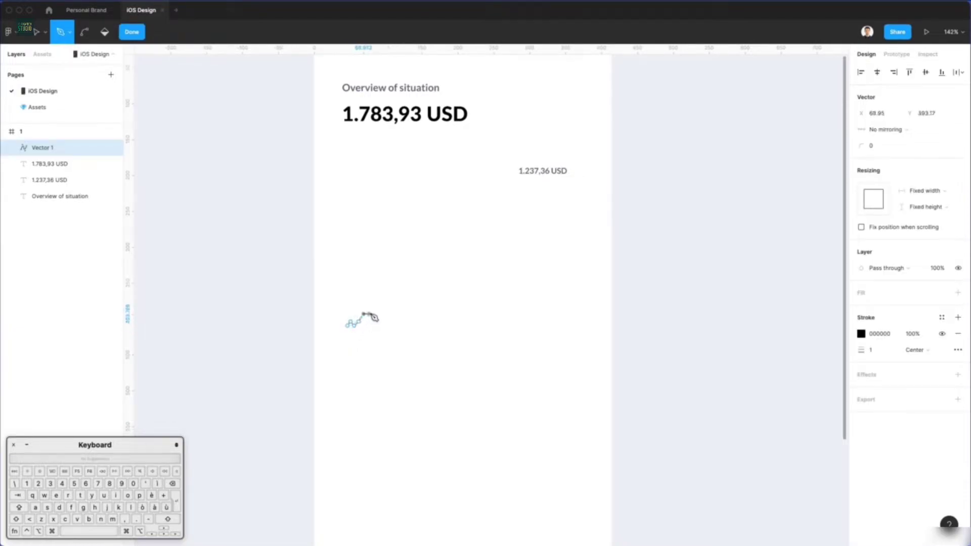
left_click(369, 314)
left_click(370, 326)
left_click(376, 341)
left_click(384, 345)
left_click(386, 335)
left_click(391, 326)
left_click(391, 314)
left_click(398, 306)
left_click(403, 298)
left_click(410, 299)
left_click(411, 307)
key("super+z")
key("super+z")
left_click(410, 310)
left_click(410, 322)
left_click(415, 330)
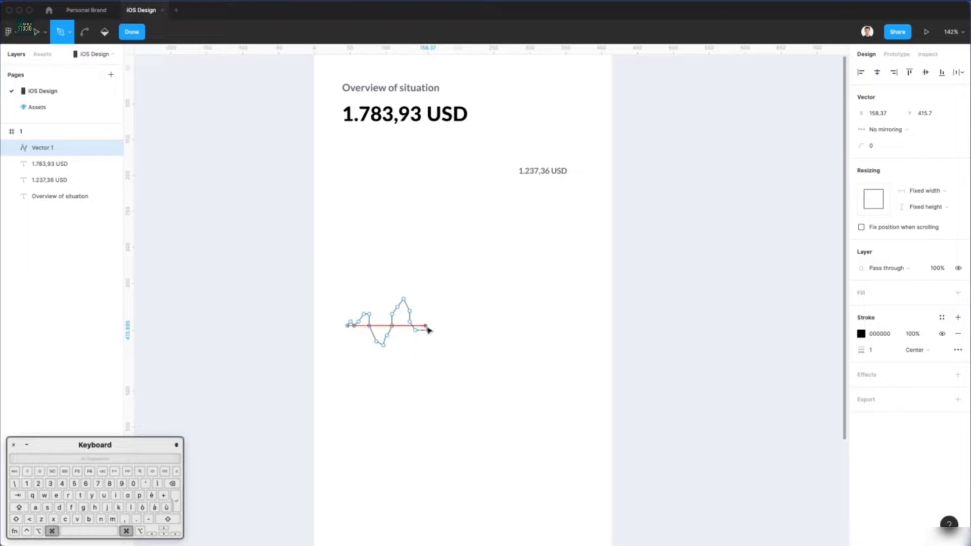
left_click(422, 322)
left_click(426, 314)
left_click(426, 307)
left_click_drag(434, 295, 436, 292)
left_click(441, 281)
left_click(448, 270)
left_click(456, 263)
left_click(465, 260)
left_click(469, 277)
left_click(473, 281)
left_click_drag(480, 290, 483, 291)
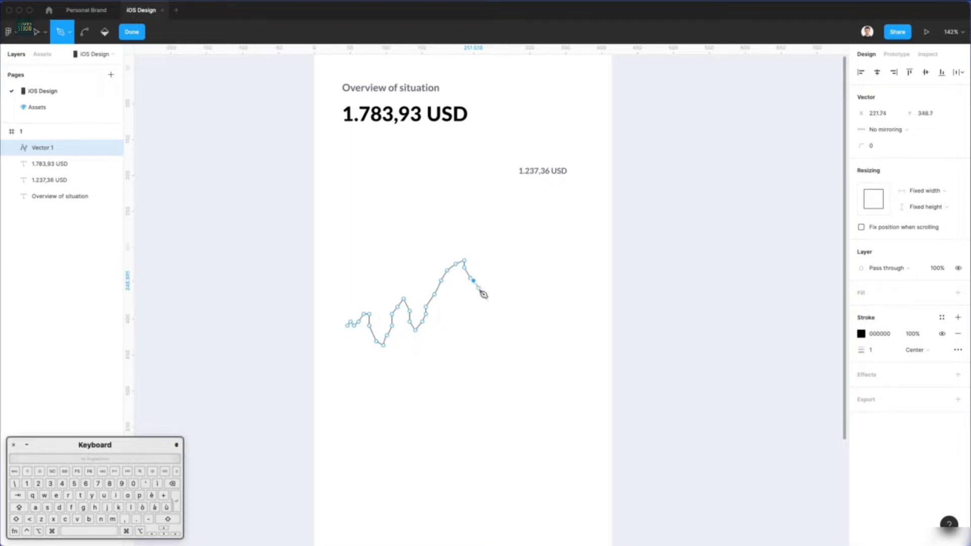
left_click(491, 281)
left_click(495, 276)
left_click(501, 268)
left_click(513, 260)
left_click(524, 252)
left_click(525, 260)
left_click(531, 267)
left_click(537, 270)
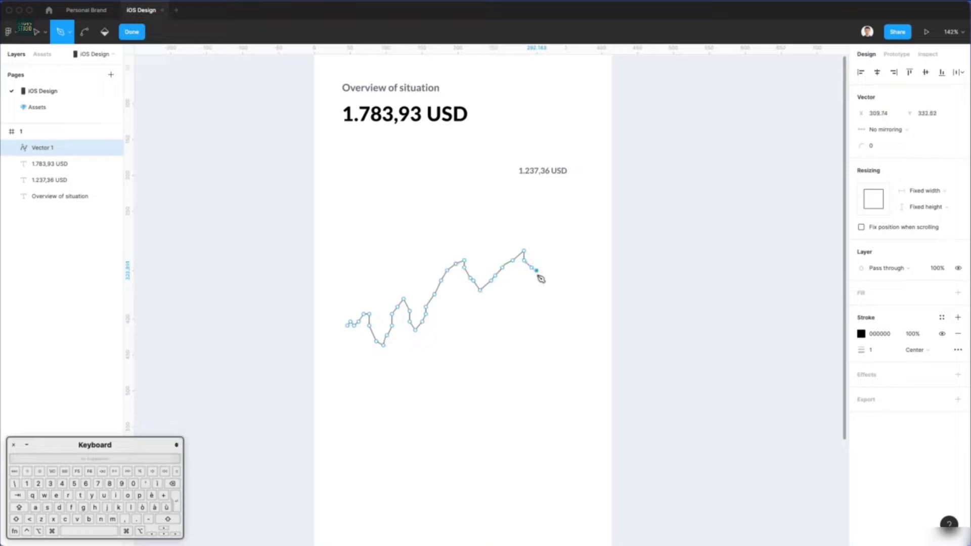
left_click(545, 271)
left_click(547, 264)
left_click(550, 254)
left_click_drag(561, 246, 565, 240)
left_click(568, 239)
left_click(572, 239)
left_click(580, 232)
left_click(581, 242)
left_click(584, 247)
left_click(587, 255)
left_click(588, 259)
left_click(590, 268)
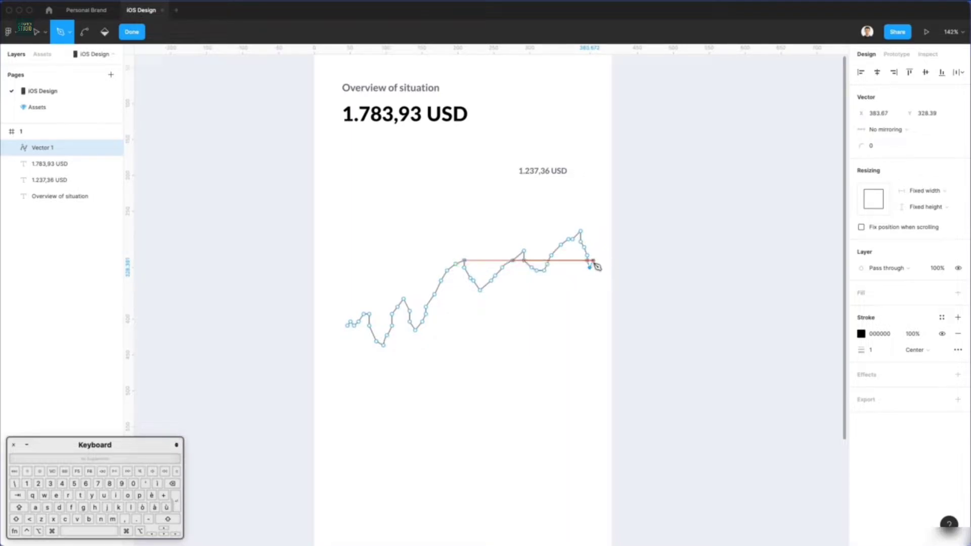
left_click(594, 255)
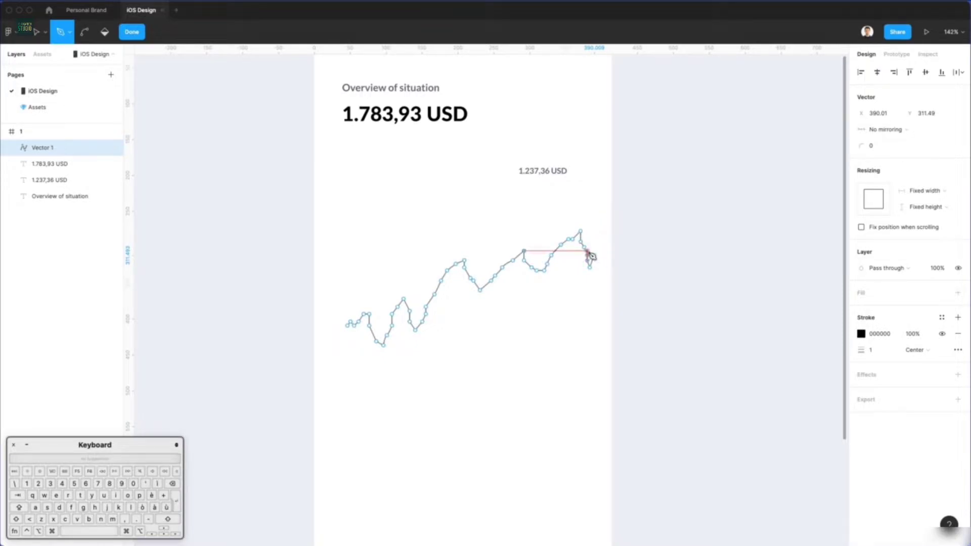
key("Escape")
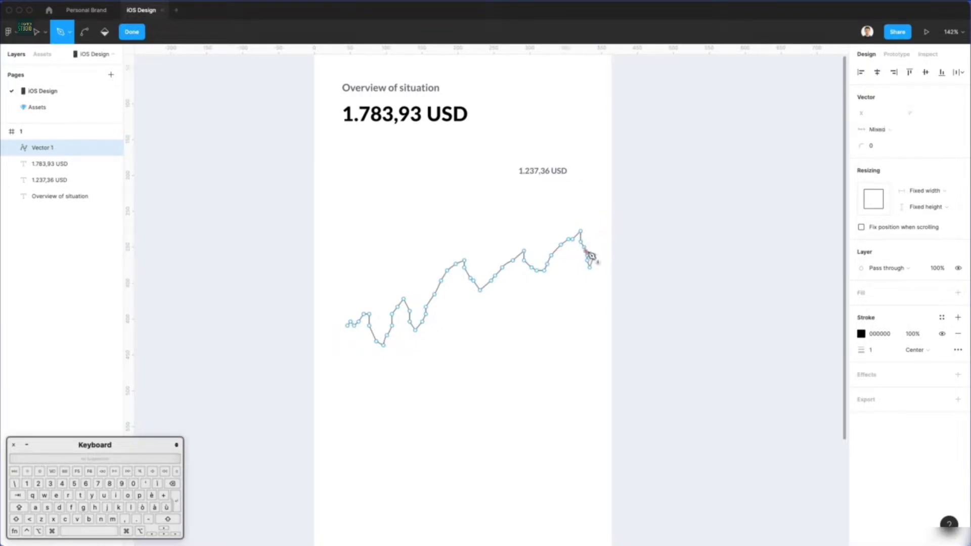
left_click(36, 33)
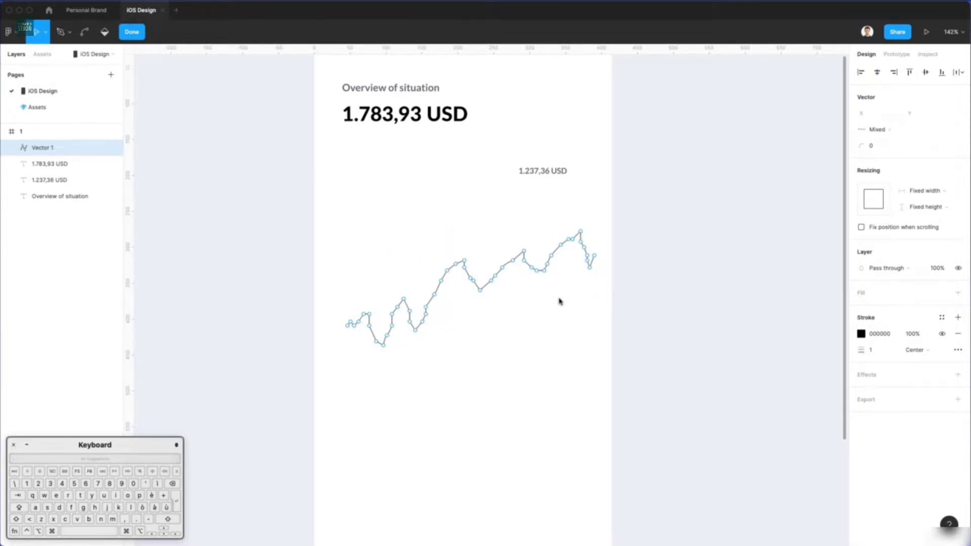
key("Escape")
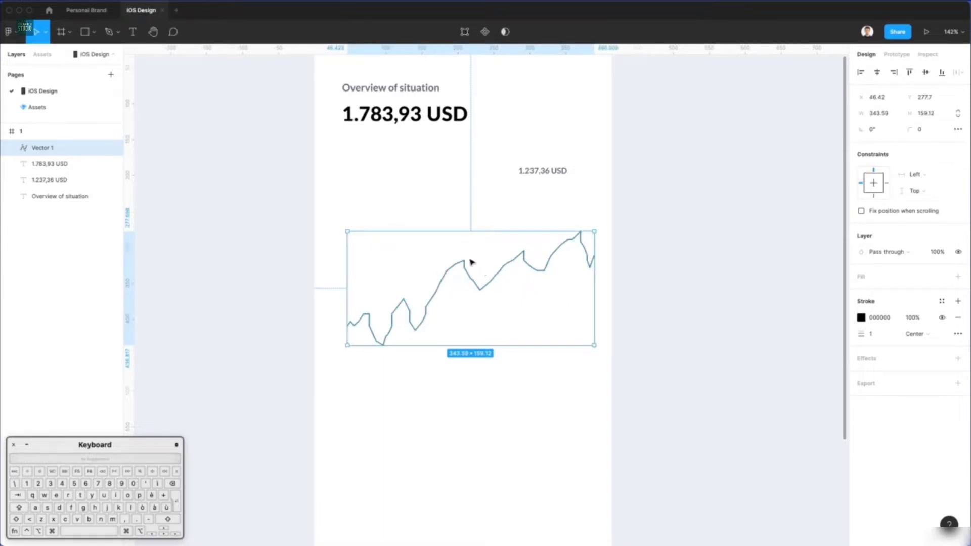
Step: Set the chart line's stroke to blue 0029FF with a weight of 1.5
left_click(862, 318)
left_click(808, 426)
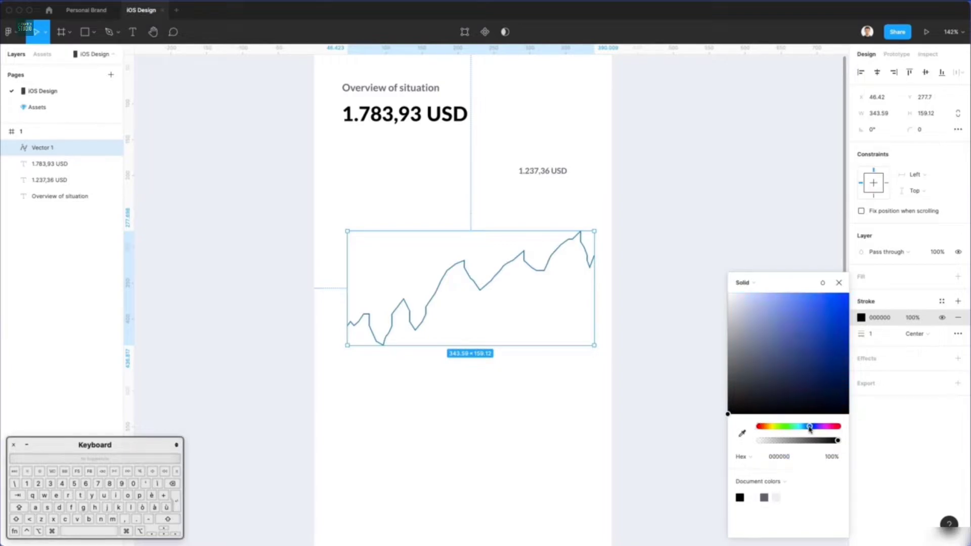
left_click_drag(811, 402, 849, 293)
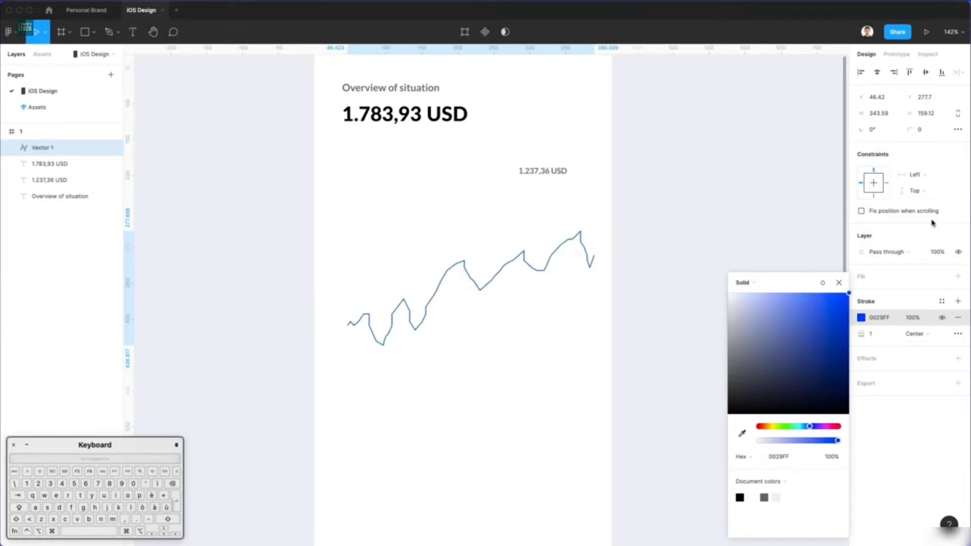
left_click(879, 333)
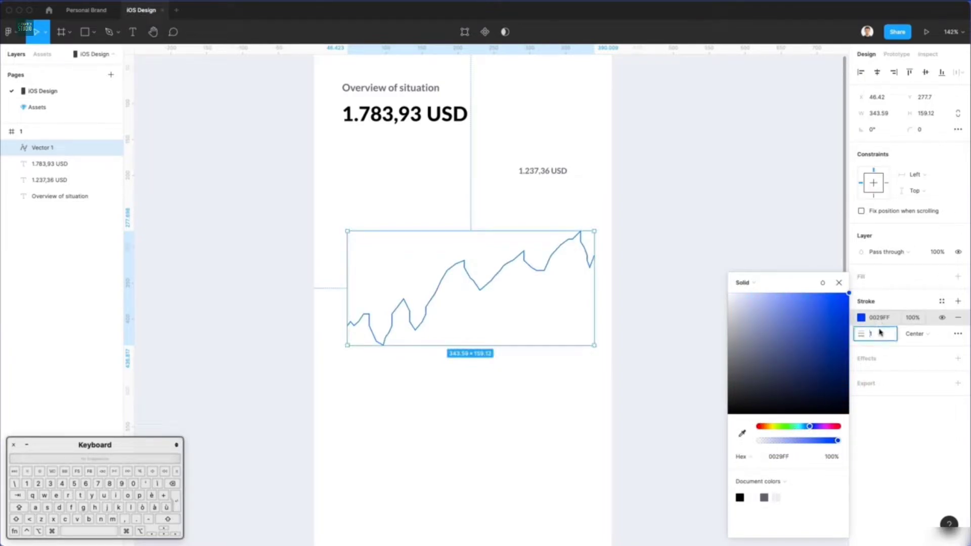
key("Up")
type("1,5")
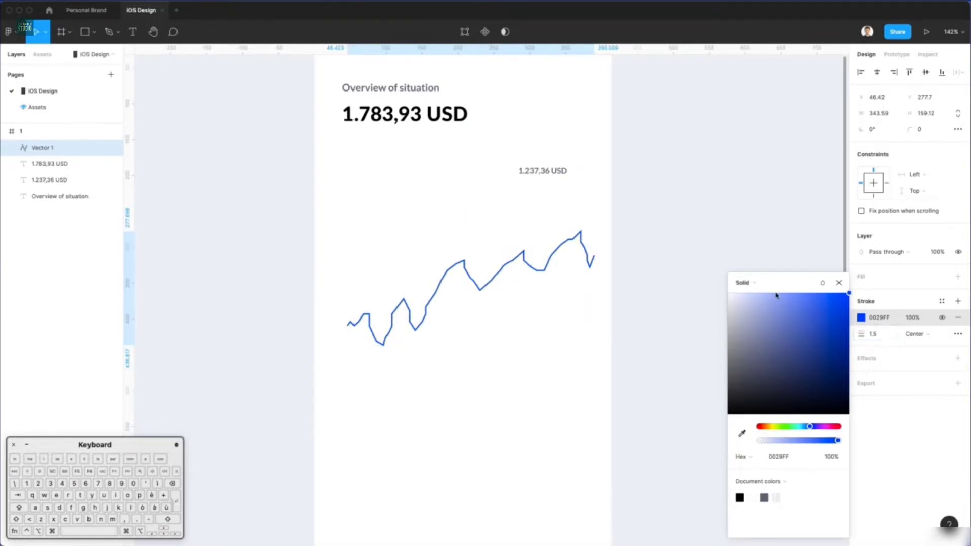
left_click(641, 218)
Step: Move the chart line left to X 39.1, aligned with the heading's left edge
left_click_drag(472, 277, 467, 277)
left_click(454, 257)
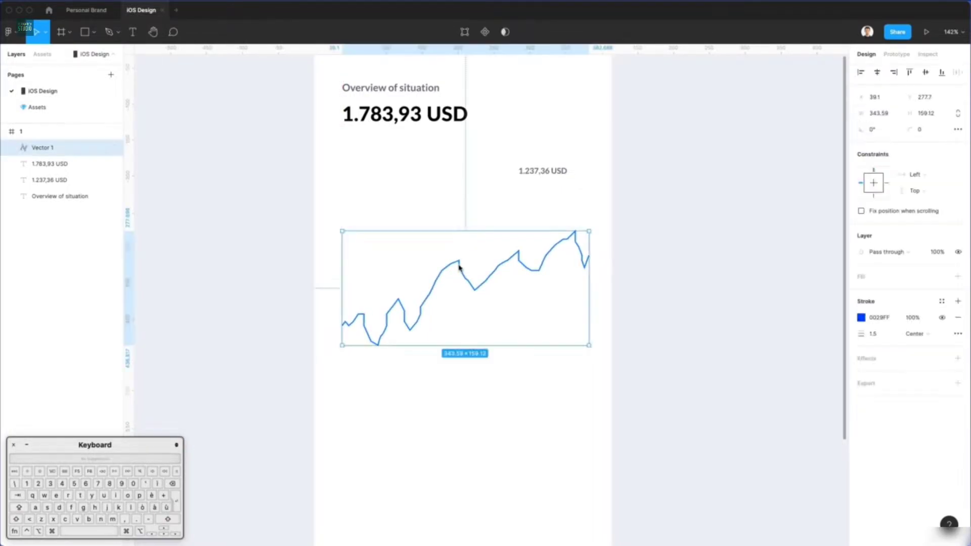
double_click(456, 252)
scroll(459, 262, "up", 5)
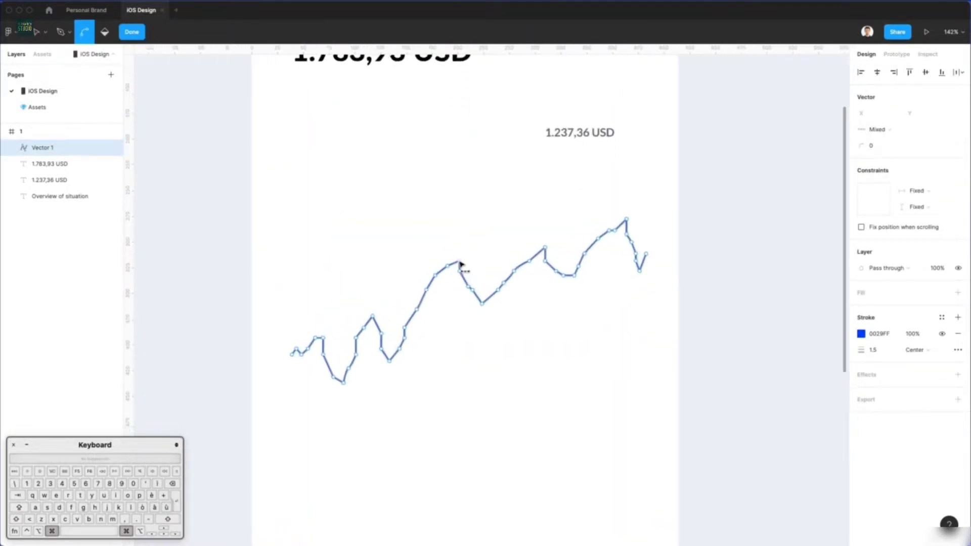
key("Escape")
scroll(465, 242, "down", 2)
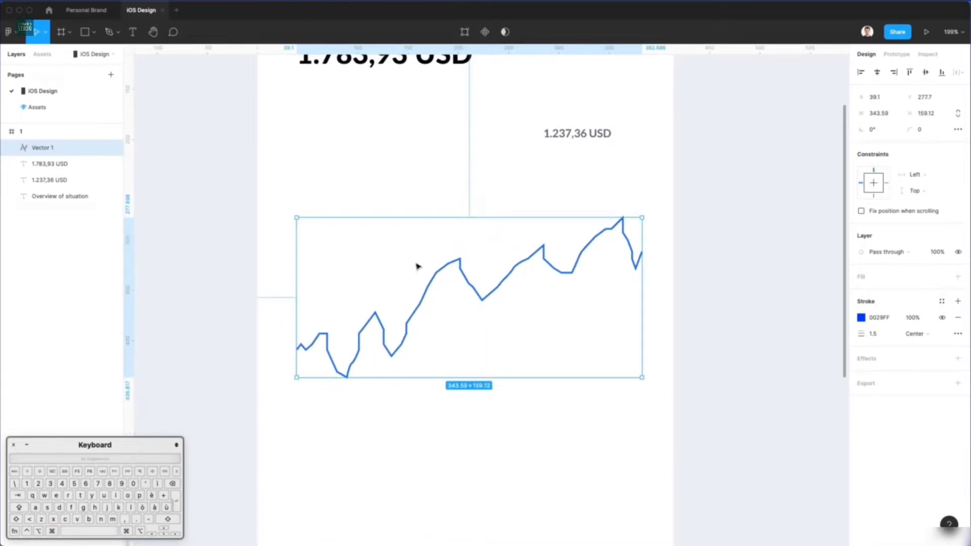
Step: Edit the chart line's points and nudge the middle peak above the vertical drop leftward to about X 197
double_click(458, 263)
scroll(459, 260, "up", 6)
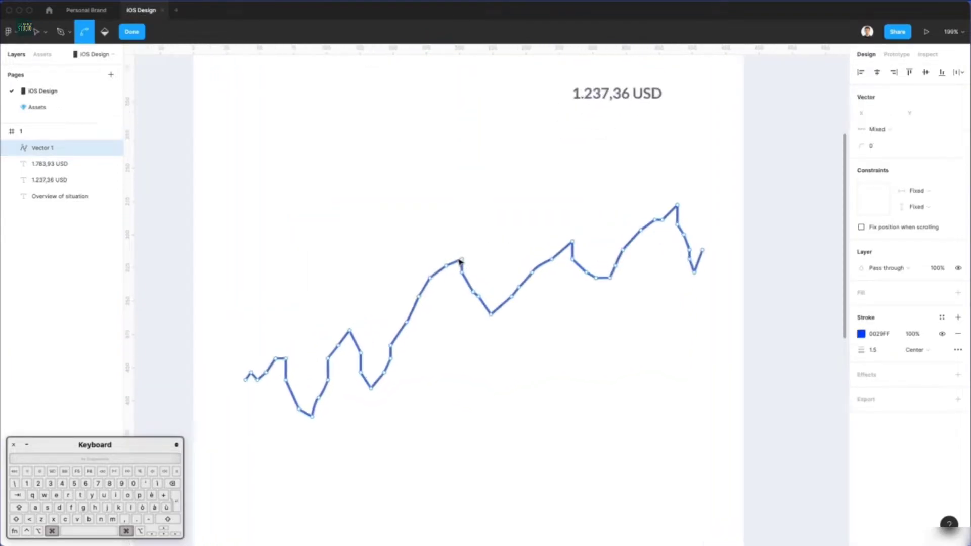
left_click(463, 261)
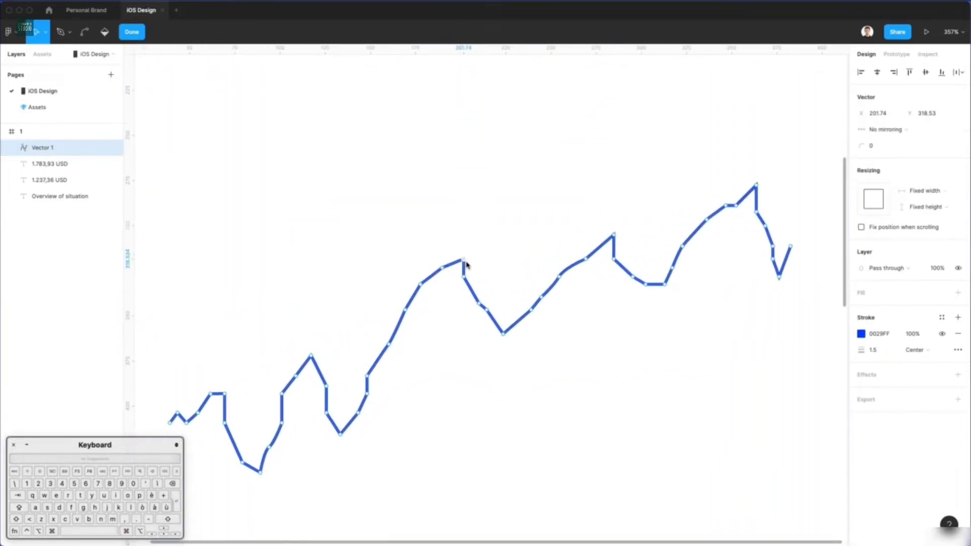
key("shift+Left")
key("Right")
key("Right")
key("Right")
key("Right")
key("Right")
key("Right")
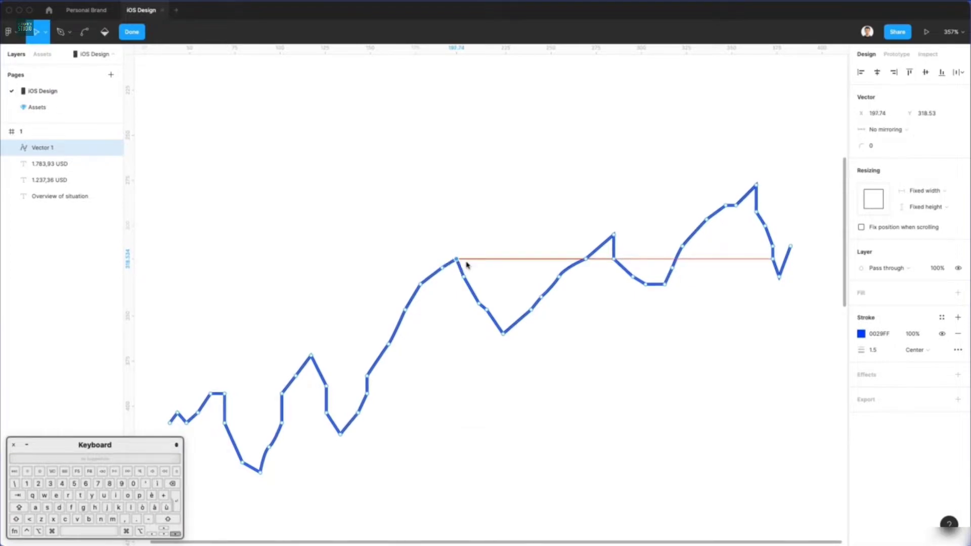
key("Escape")
key("Escape")
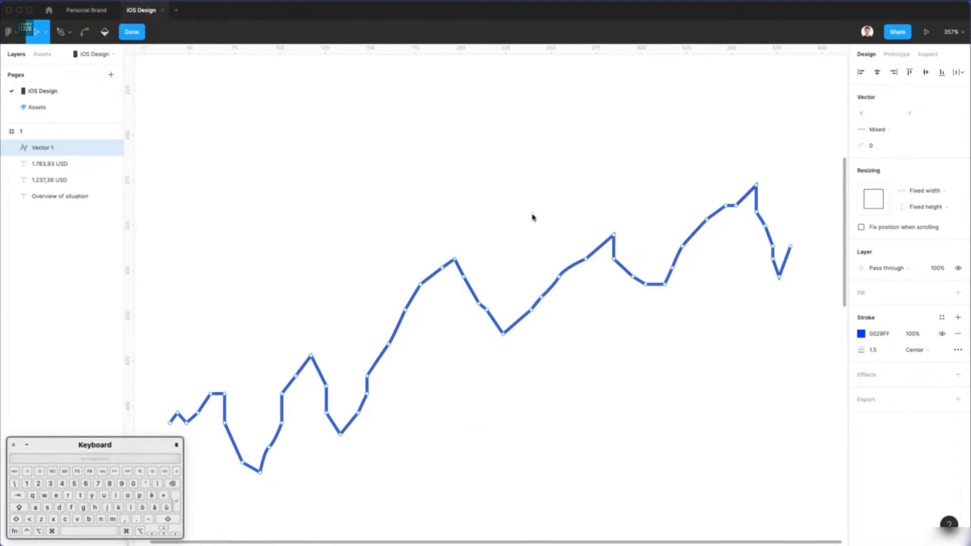
Step: Nudge the second-highest peak of the chart line about 7 px left to slant its vertical drop
double_click(610, 242)
left_click(613, 238)
key("Left")
key("Left")
key("Left")
key("Left")
key("Left")
key("Left")
key("Left")
key("Escape")
Step: Nudge the chart line's highest peak left to X 359.68
left_click(754, 182)
key("Left")
key("Left")
key("Left")
key("Left")
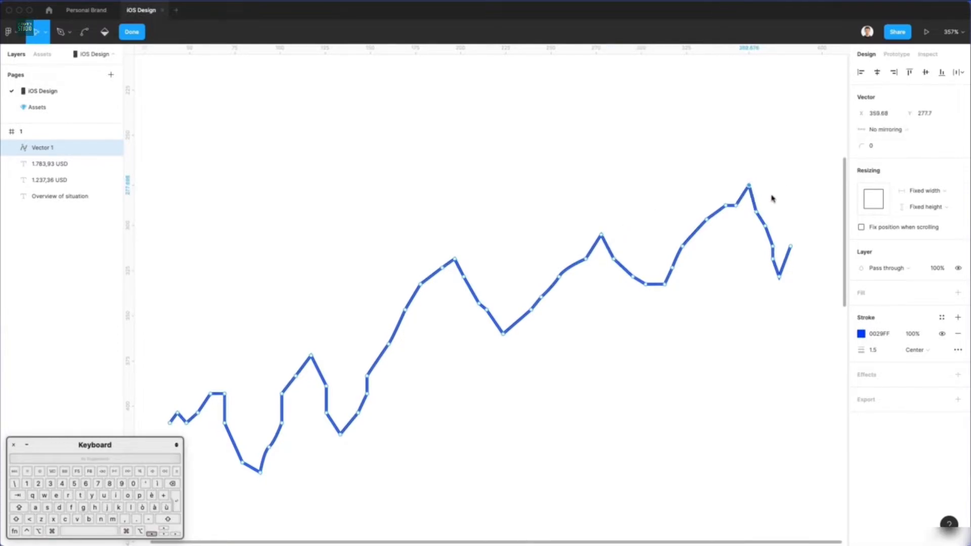
Step: Shift the two level points just before the highest peak slightly left and leave vector editing
left_click_drag(720, 194, 737, 217)
key("Left")
key("Left")
key("Left")
key("Left")
key("Left")
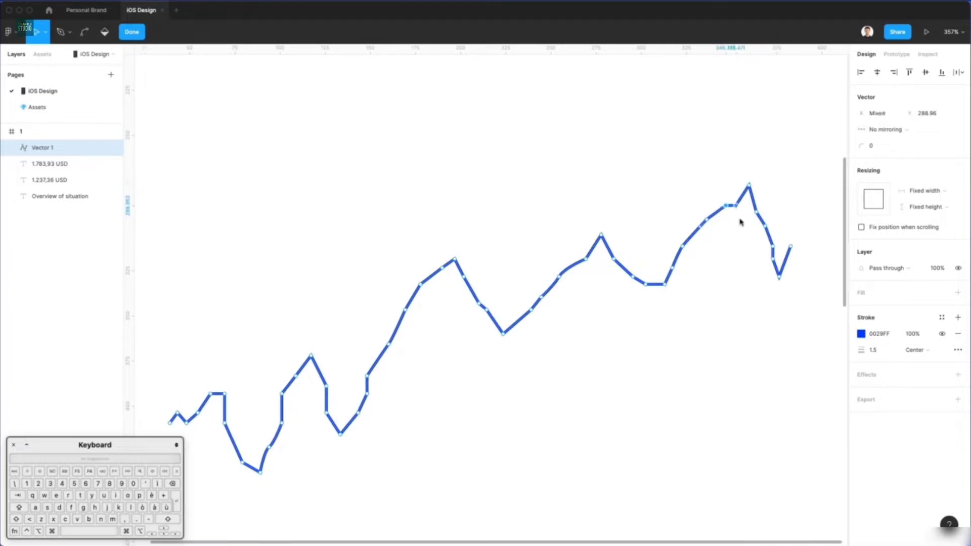
key("Escape")
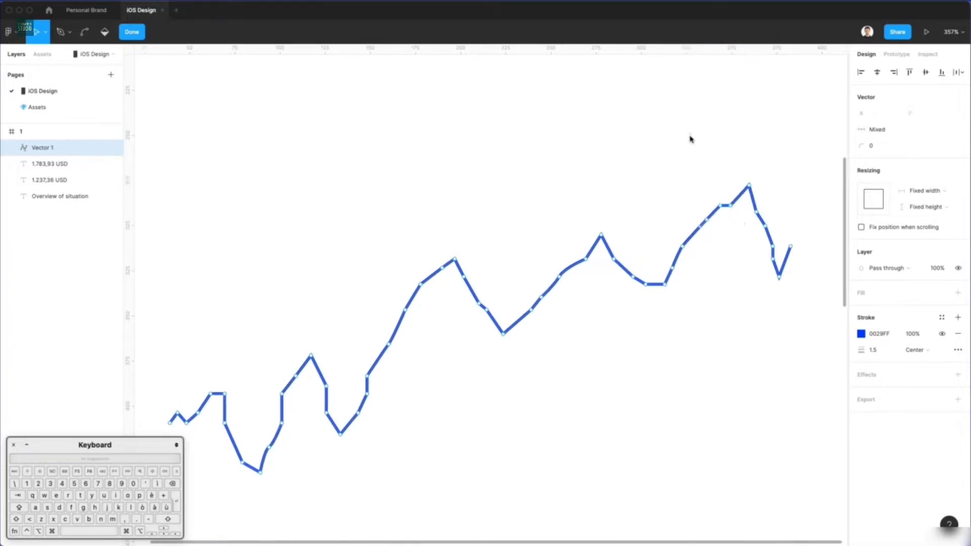
key("Escape")
key("Escape")
Step: Move the second point at the chart line's start down to about X 43, Y 416, and exit point editing
scroll(544, 295, "down", 5)
scroll(388, 298, "down", 2)
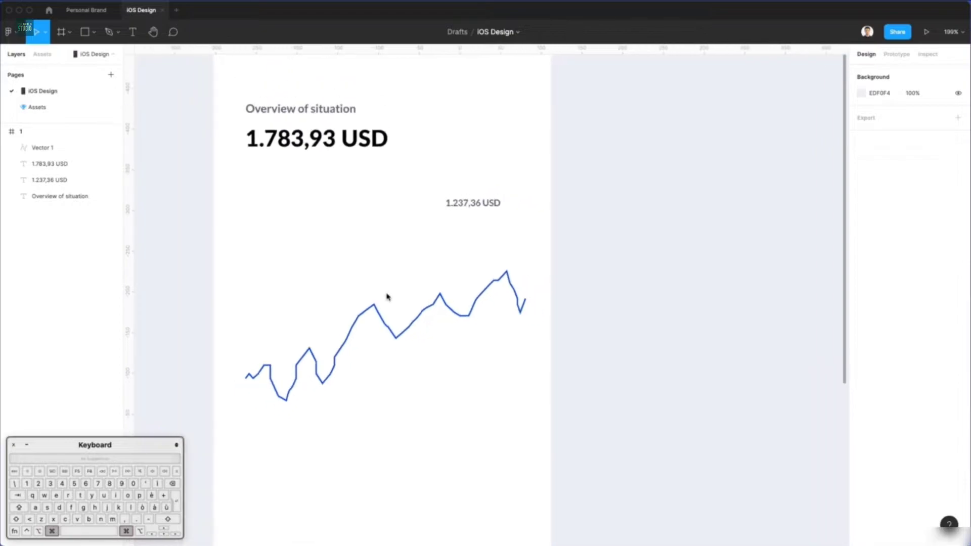
double_click(257, 374)
left_click_drag(251, 375, 253, 385)
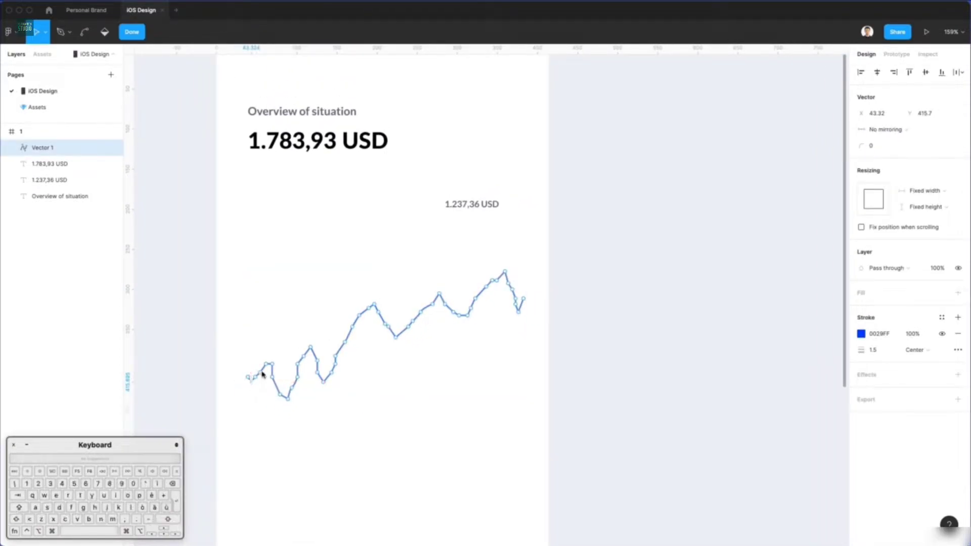
key("Escape")
key("Escape")
Step: Move the chart line up to just below the "1.237,36 USD" text and align that text with the line's right end
left_click_drag(418, 325, 430, 268)
scroll(419, 326, "down", 5)
left_click(455, 305)
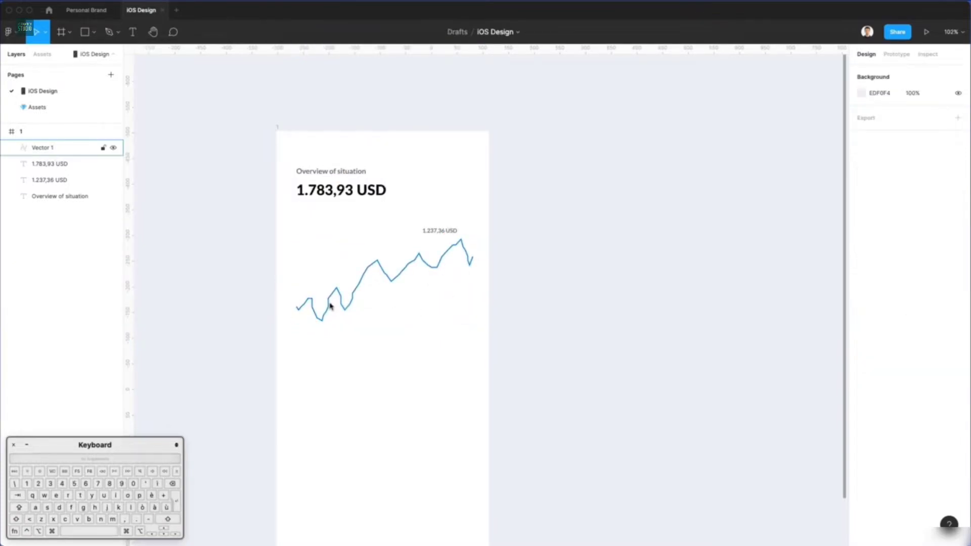
left_click_drag(441, 236, 457, 235)
left_click(448, 203)
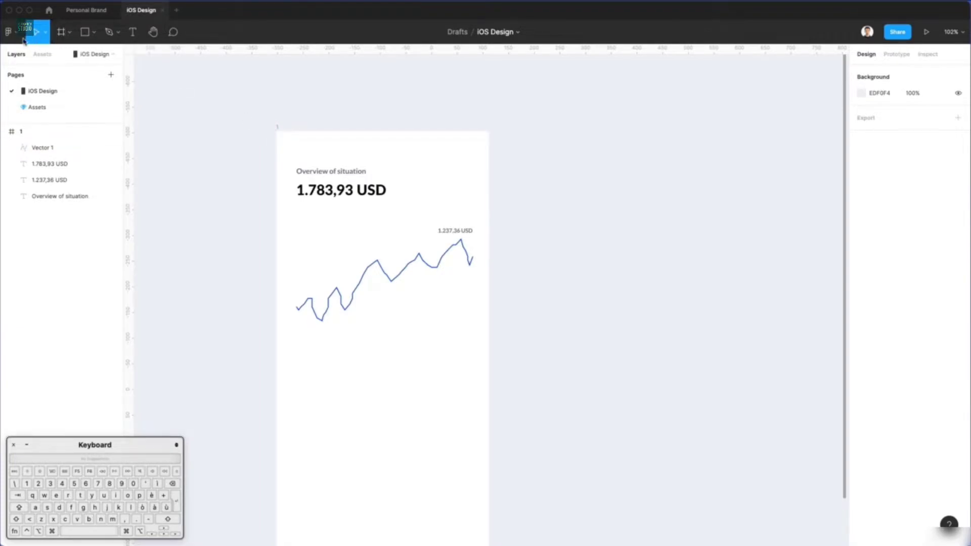
Step: Add a layout grid to frame 1, switch it to columns and set the column count to 2
left_click(279, 129)
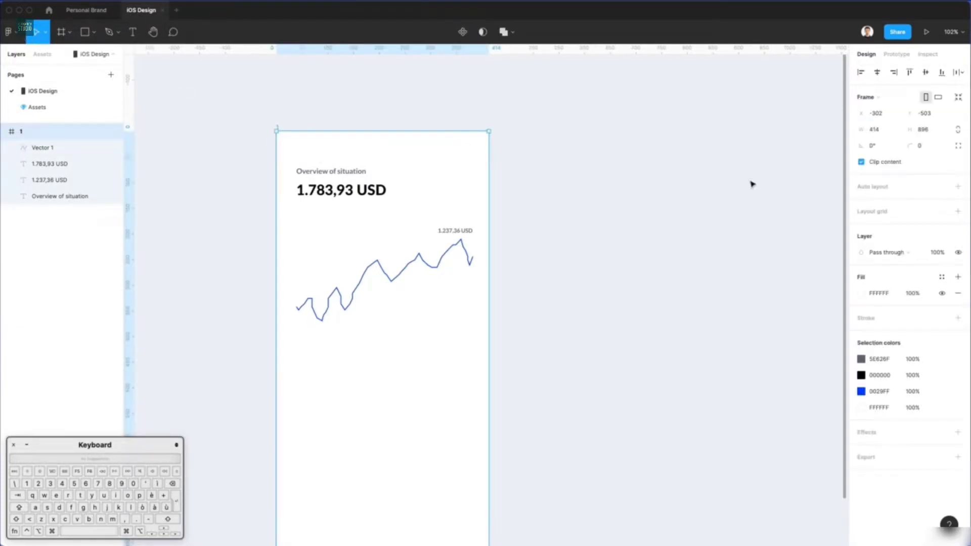
left_click(880, 211)
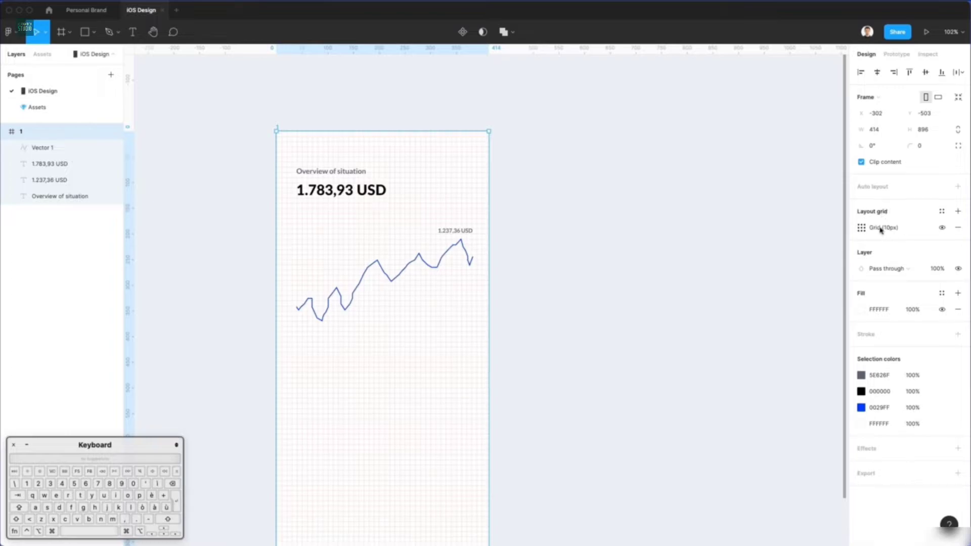
left_click(861, 227)
left_click(748, 235)
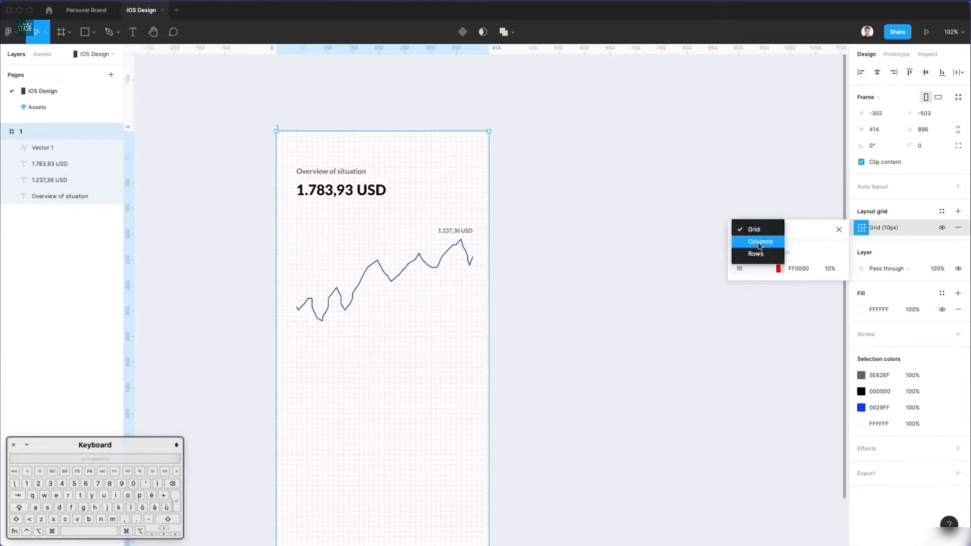
left_click(759, 242)
key("Down")
key("Down")
key("Down")
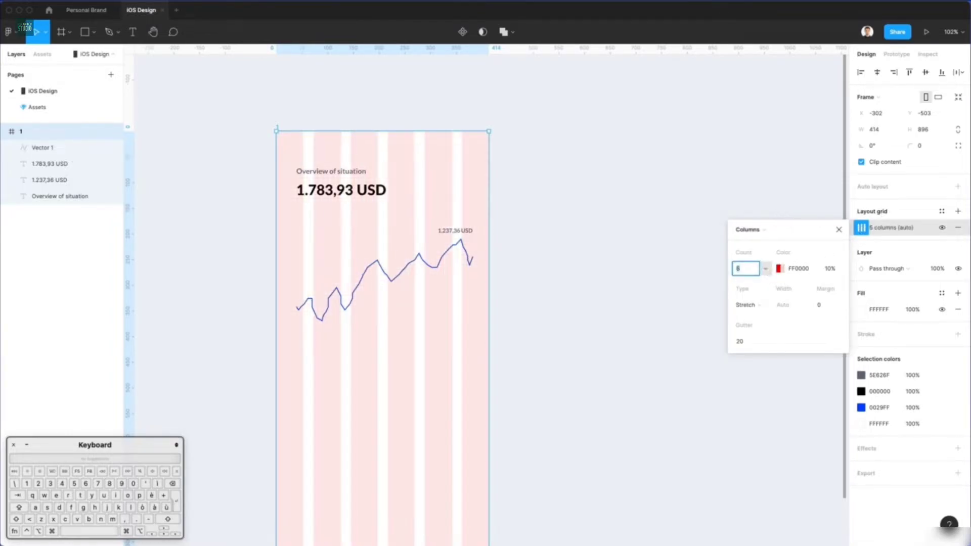
Step: Set the two-column grid's margin to 37
left_click(832, 306)
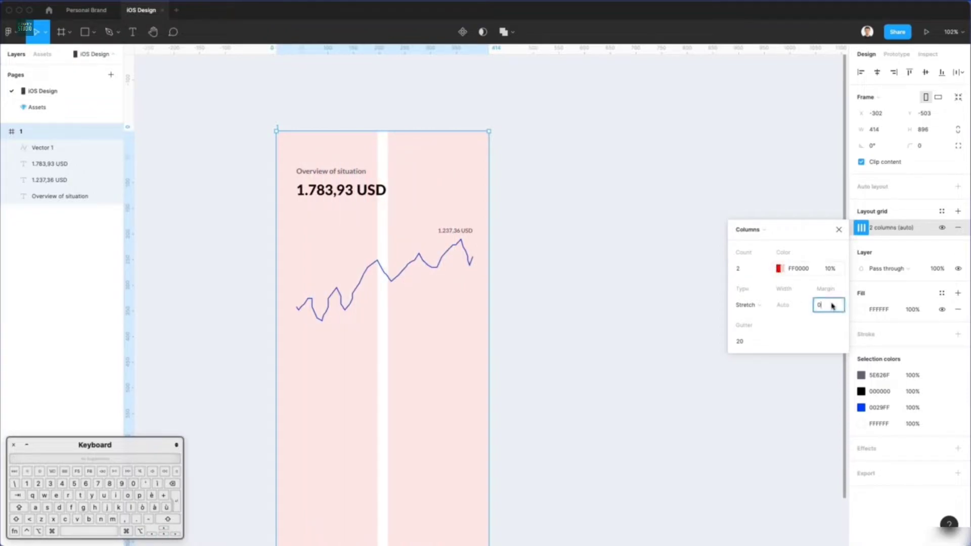
type("4")
key("shift+Up")
key("shift+Up")
key("shift+Up")
key("shift+Up")
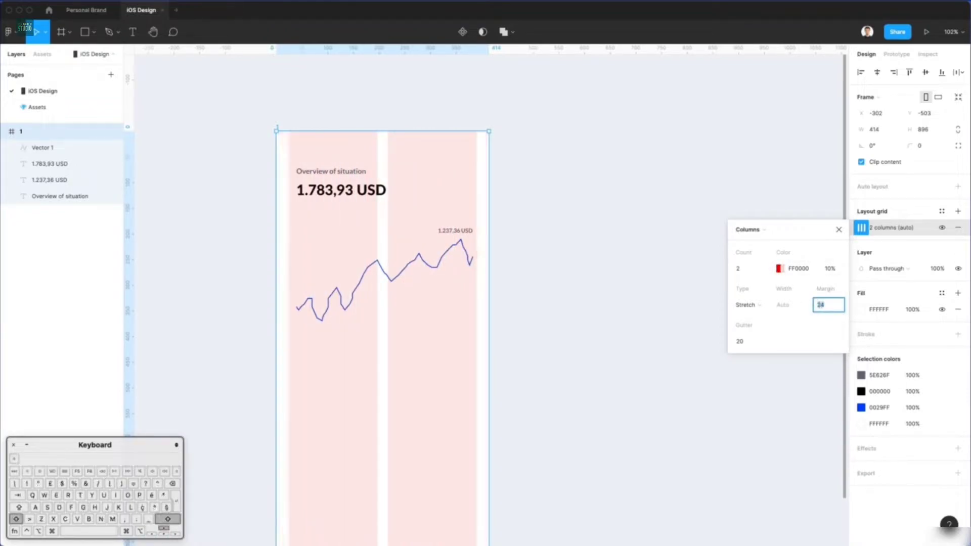
key("shift+Down")
key("Up")
key("Up")
key("Up")
key("Up")
left_click(668, 147)
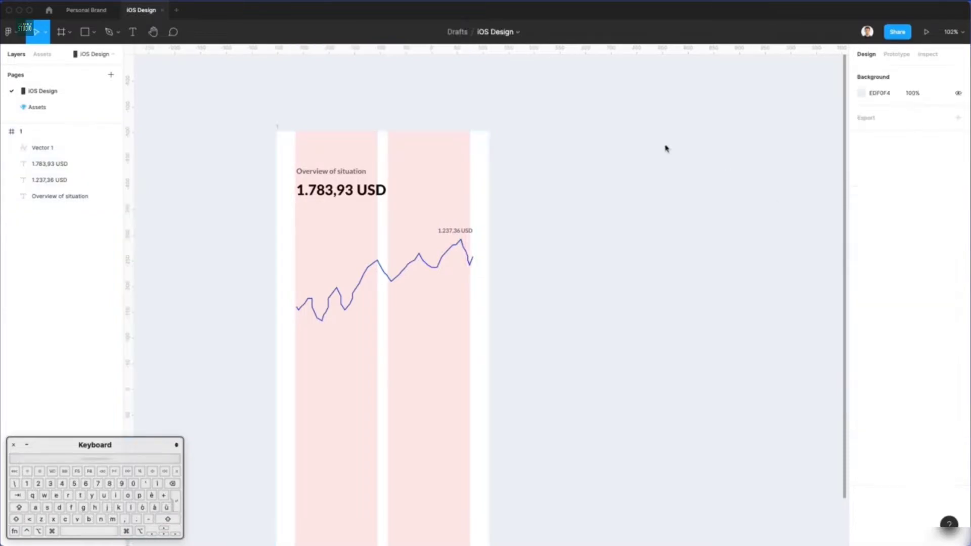
Step: Align the "1.237,36 USD" text to the second column's outer edge at X 309 and shift the chart line to X 37.1
left_click(458, 233, "shift")
left_click_drag(457, 232, 455, 232)
scroll(314, 197, "up", 5)
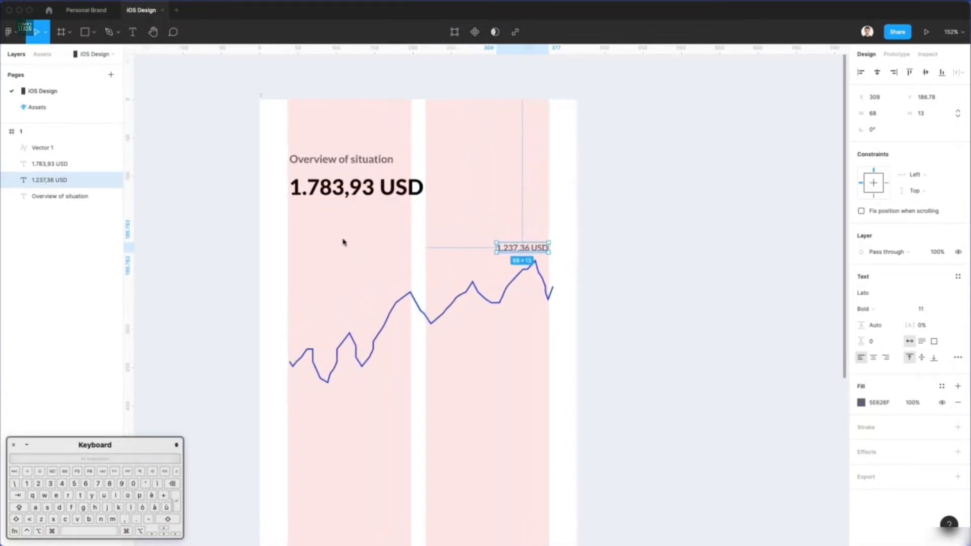
left_click(309, 351)
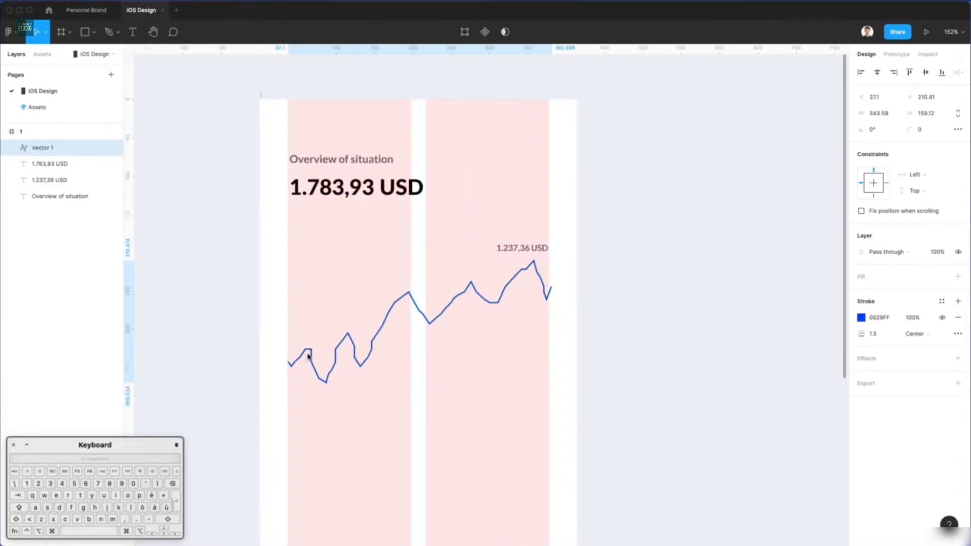
scroll(322, 209, "left", 1)
Step: Change frame 1's column grid color from red to a neutral dark tone that shows as pale grey columns
left_click(276, 101)
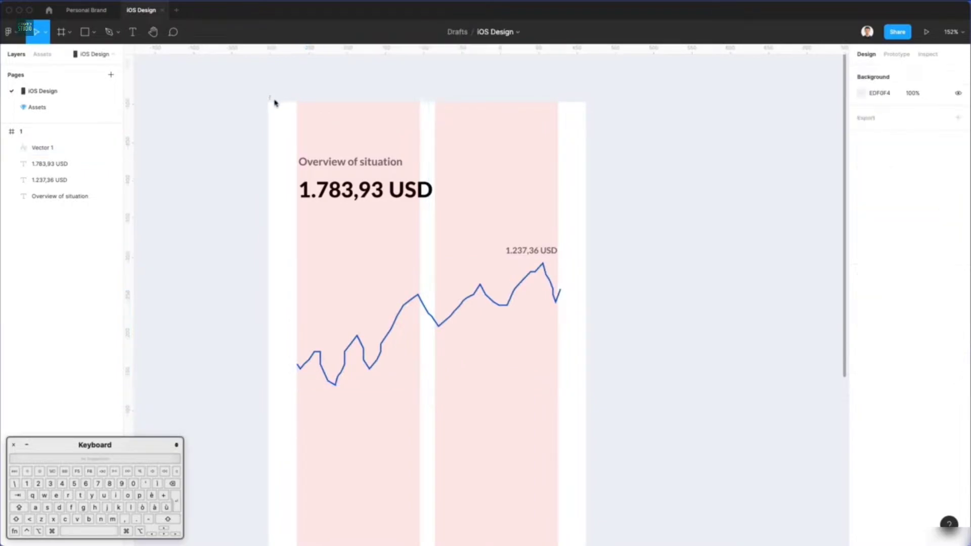
left_click(270, 98)
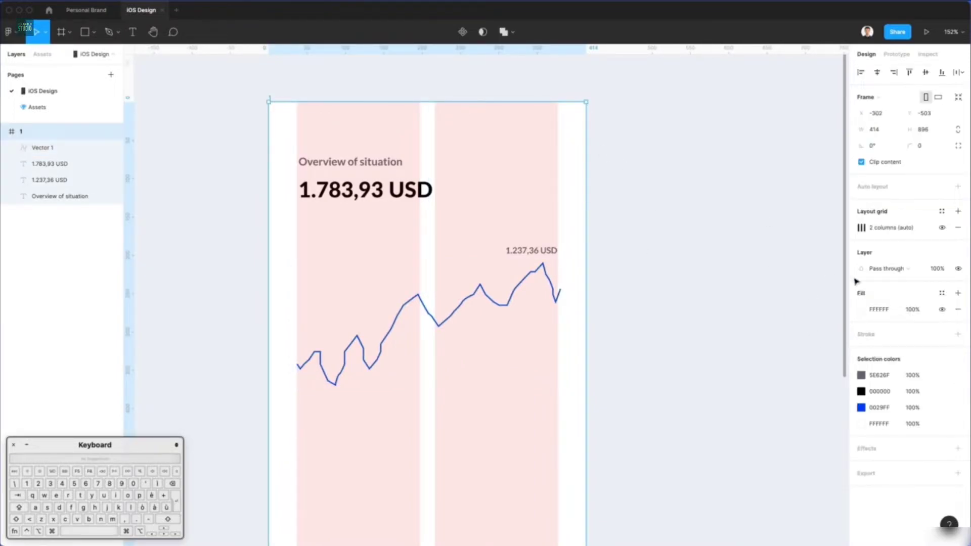
left_click(861, 228)
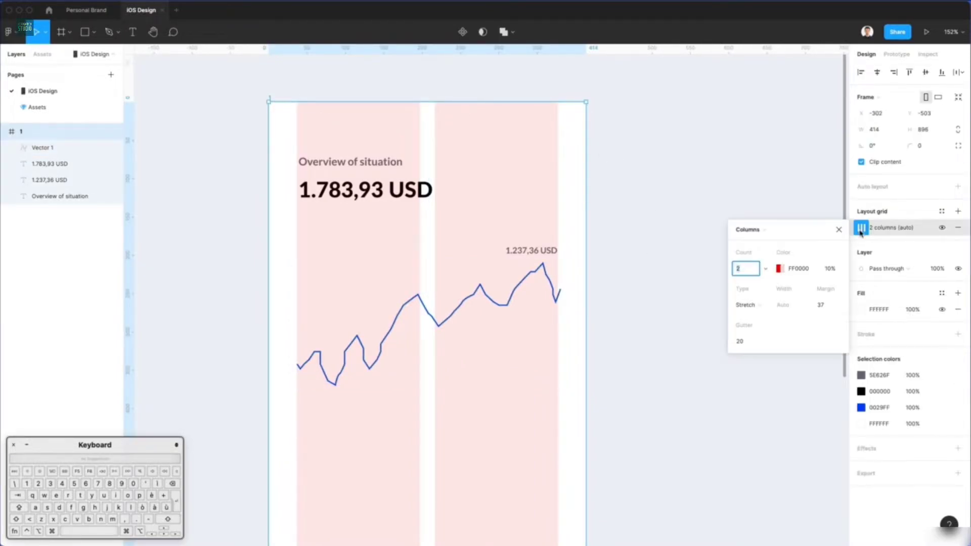
left_click(778, 268)
left_click(609, 293)
left_click_drag(610, 298, 613, 301)
left_click(636, 210)
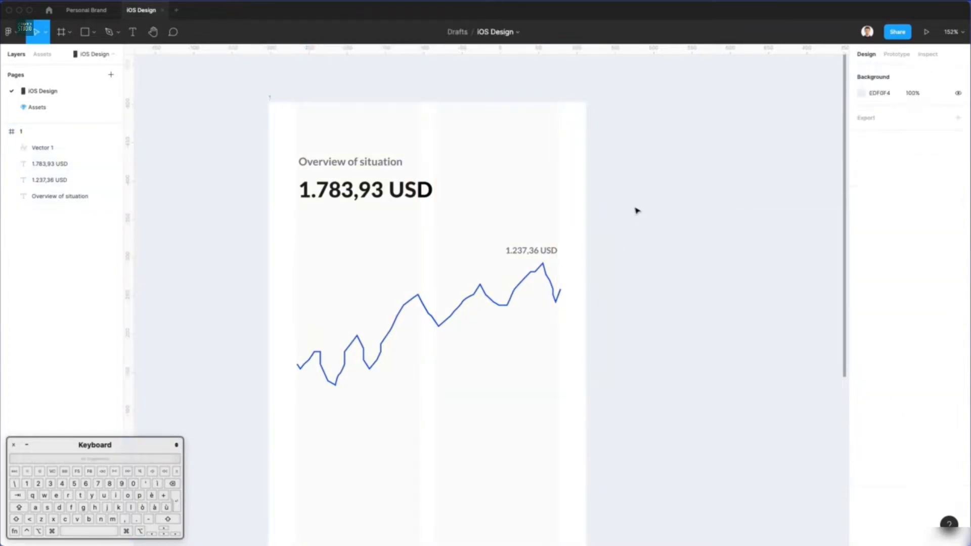
Step: Duplicate the "1.237,36 USD" text to just below the chart line's lowest point
scroll(637, 264, "down", 3)
double_click(565, 254)
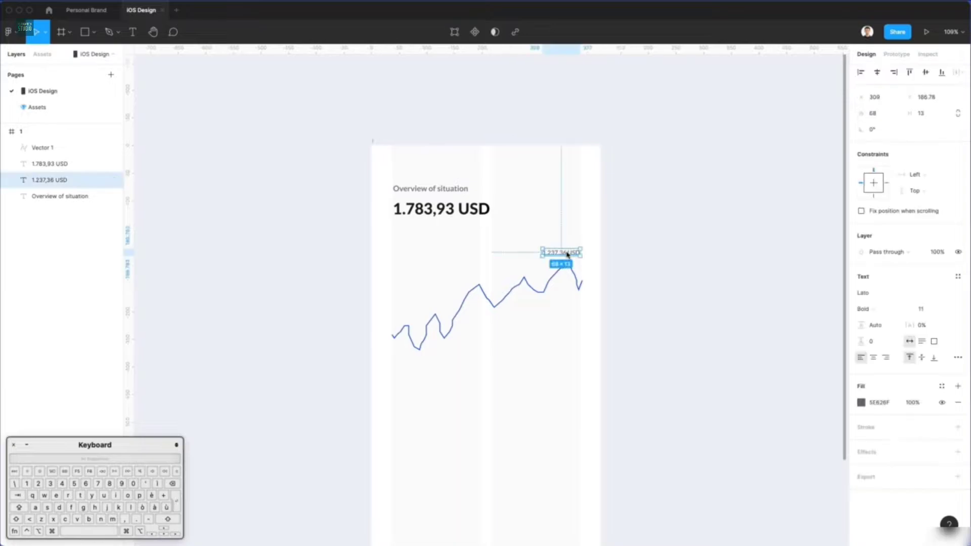
key("Escape")
left_click(675, 0)
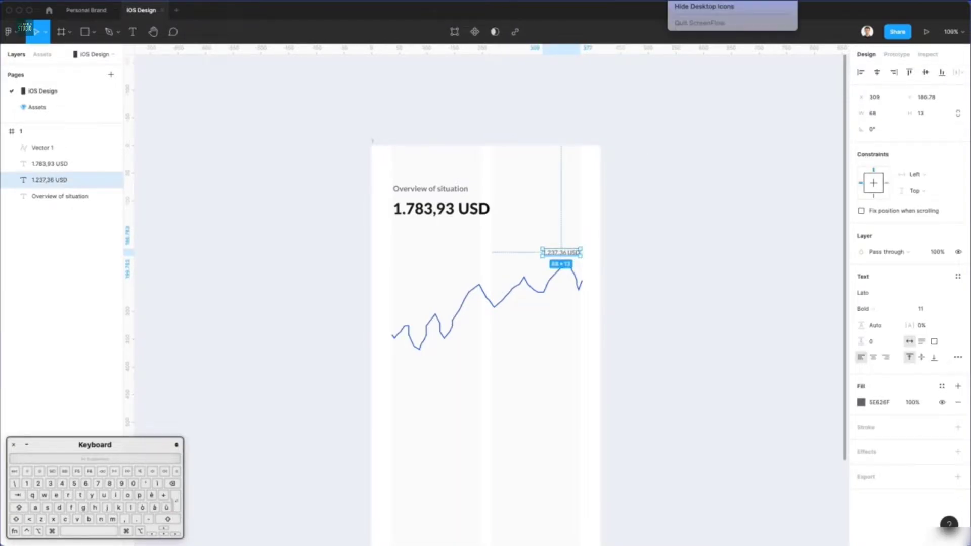
left_click(575, 240)
left_click_drag(560, 256, 418, 363)
Step: Change the duplicated amount below the chart line to "362,02 USD"
double_click(418, 363)
key("Left")
key("alt+shift+Right")
key("alt+shift+Right")
type("363")
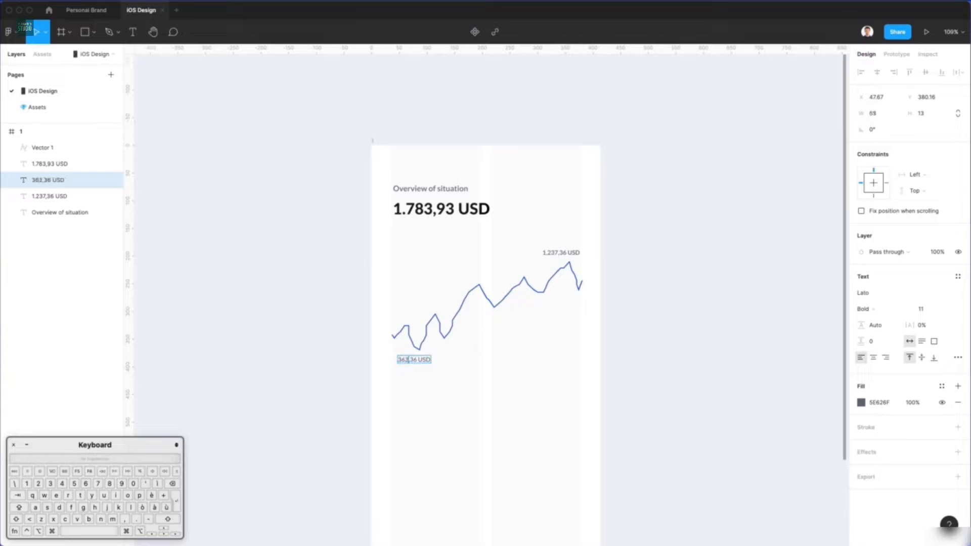
key("shift+Right")
key("shift+Right")
type("02")
key("Escape")
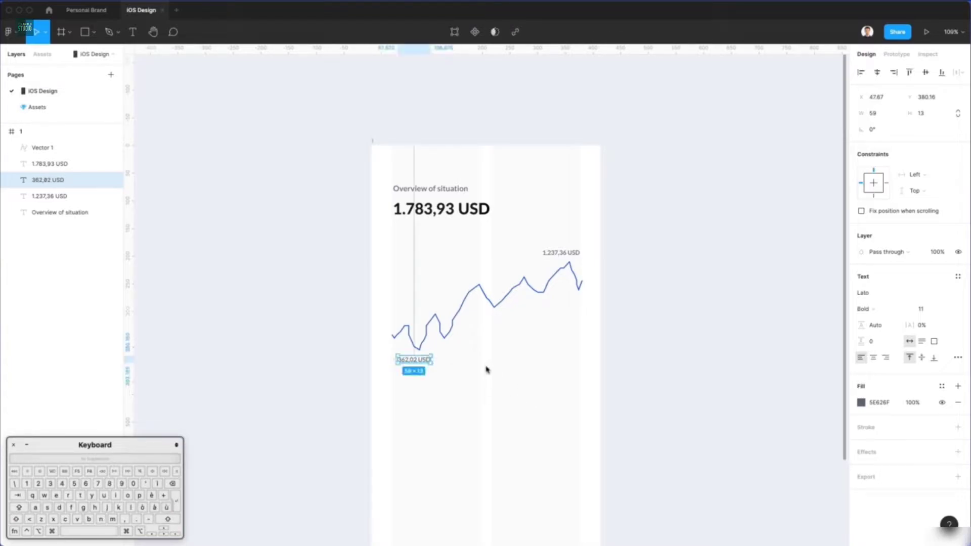
Step: Nudge the "362,02 USD" text slightly down from the chart line
left_click(485, 368)
scroll(486, 369, "down", 2)
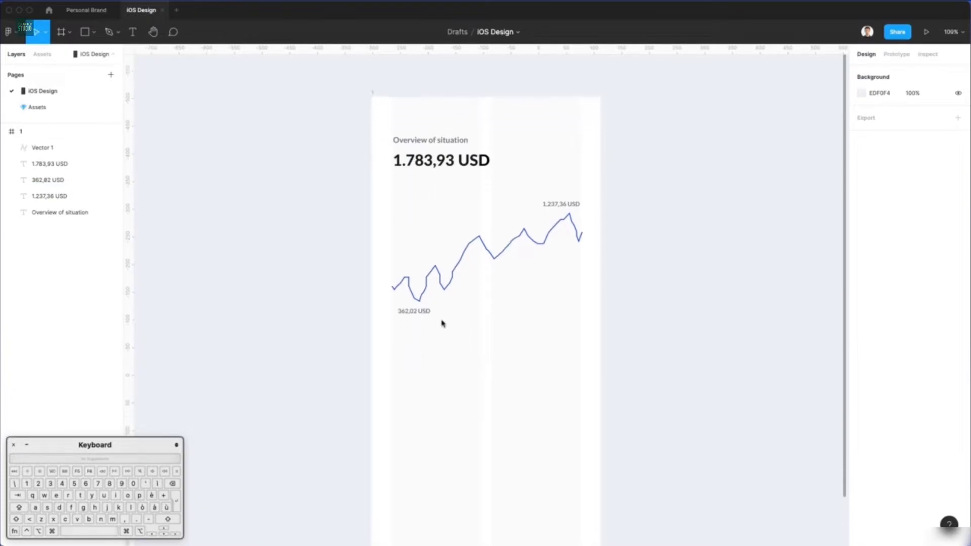
left_click(418, 312)
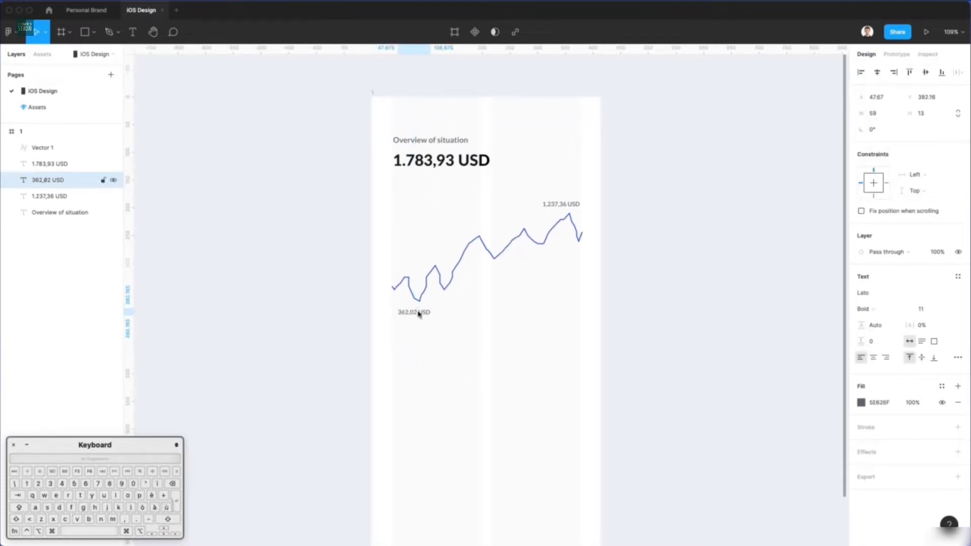
left_click(489, 225)
scroll(445, 201, "down", 2)
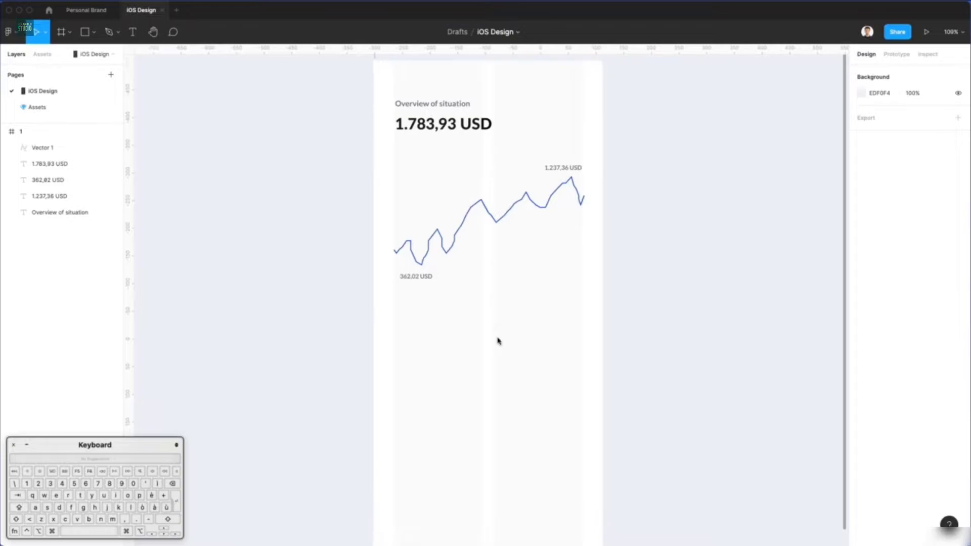
Step: Duplicate the "362,02 USD" text below the chart to X 39.1, Y 437 and change the copy to "1H"
left_click_drag(413, 276, 419, 307)
double_click(419, 307)
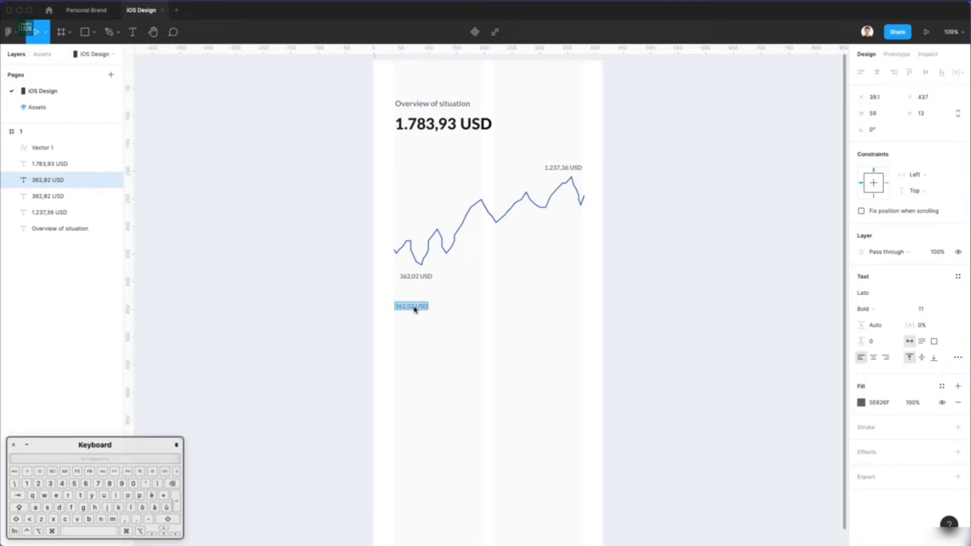
type("1H")
key("Escape")
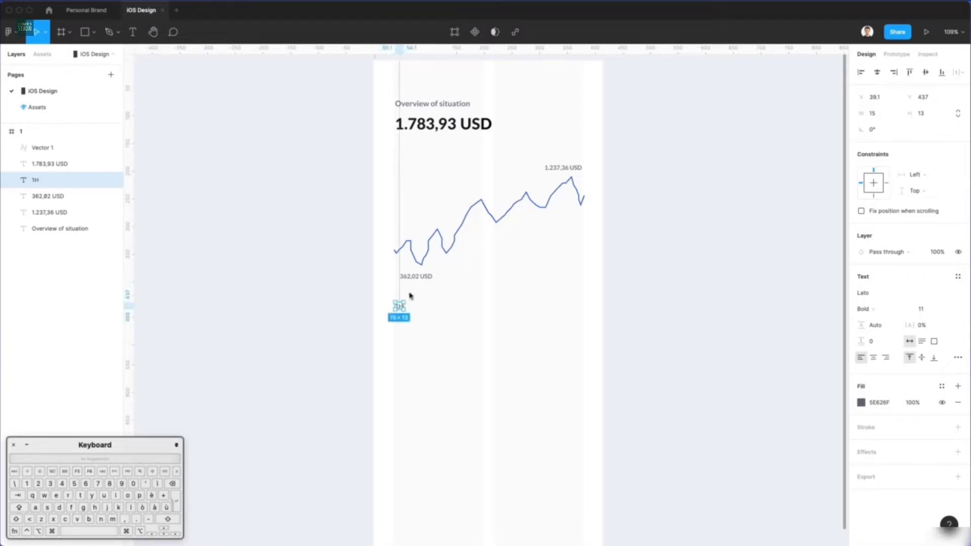
Step: Duplicate the "1H" label repeatedly to the right to form an evenly spaced row of six
left_click_drag(398, 306, 430, 308)
key("super+d")
key("super+d")
key("super+d")
key("super+d")
Step: Change the second and third labels in the row to "1D" and "1W"
left_click(420, 321)
left_click(426, 307)
double_click(426, 307)
type("1D")
key("Escape")
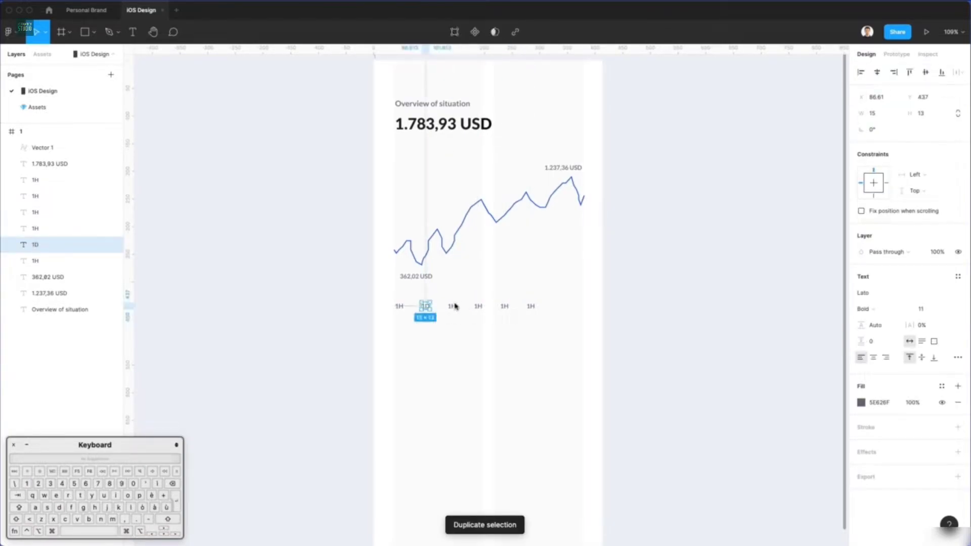
left_click(454, 307)
type("1W")
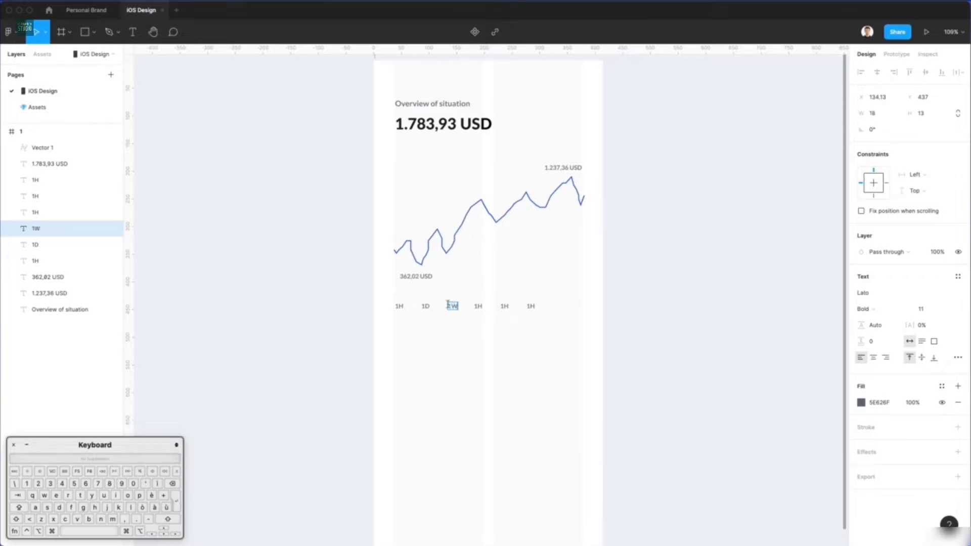
key("Escape")
Step: Change the last three labels in the row to "1M", "1Y" and "All"
double_click(478, 307)
type("1")
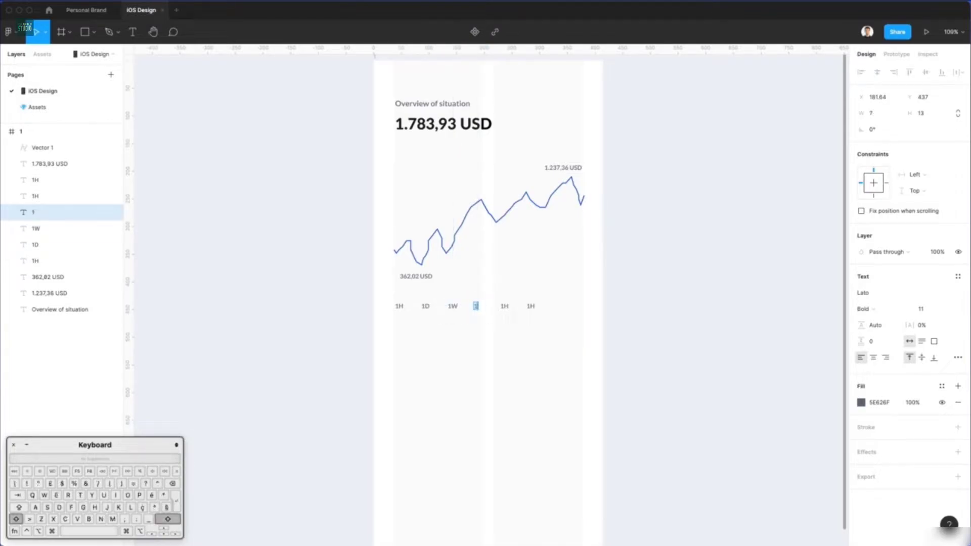
left_click(504, 307)
type("1Y")
left_click(530, 306)
double_click(531, 306)
type("Al")
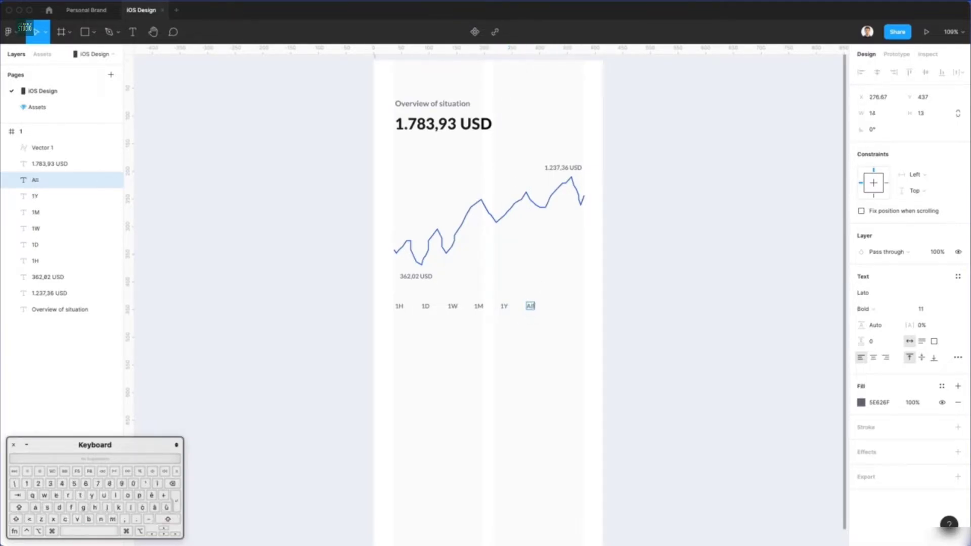
type("l")
key("Escape")
left_click(676, 0)
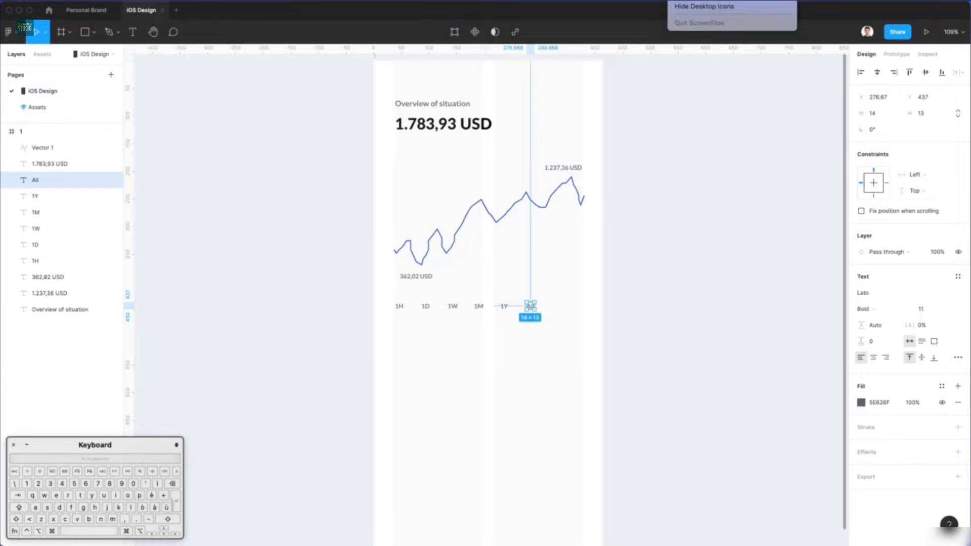
key("Escape")
Step: Move the "All" label to the second column's outer edge and center-align the text of all six labels
left_click(554, 302)
left_click_drag(530, 307, 389, 324)
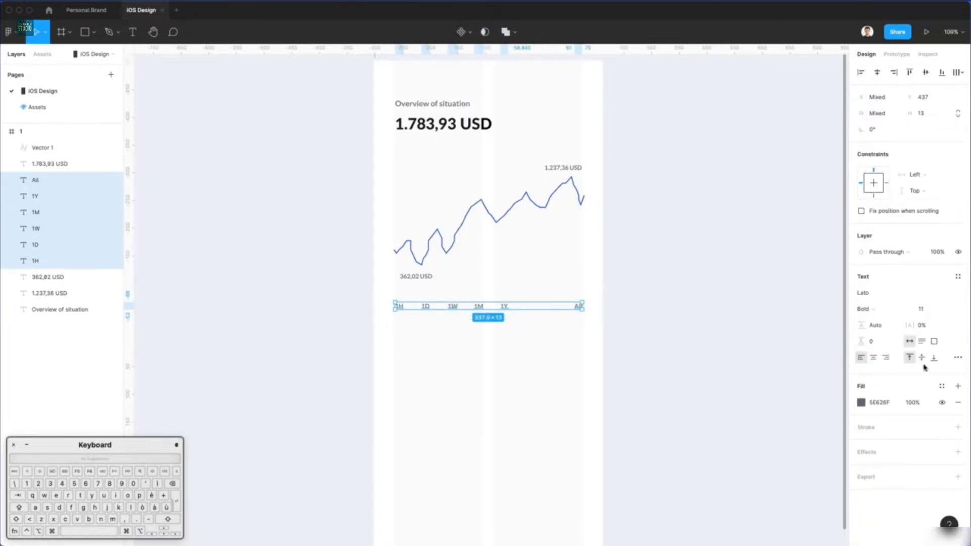
left_click(873, 357)
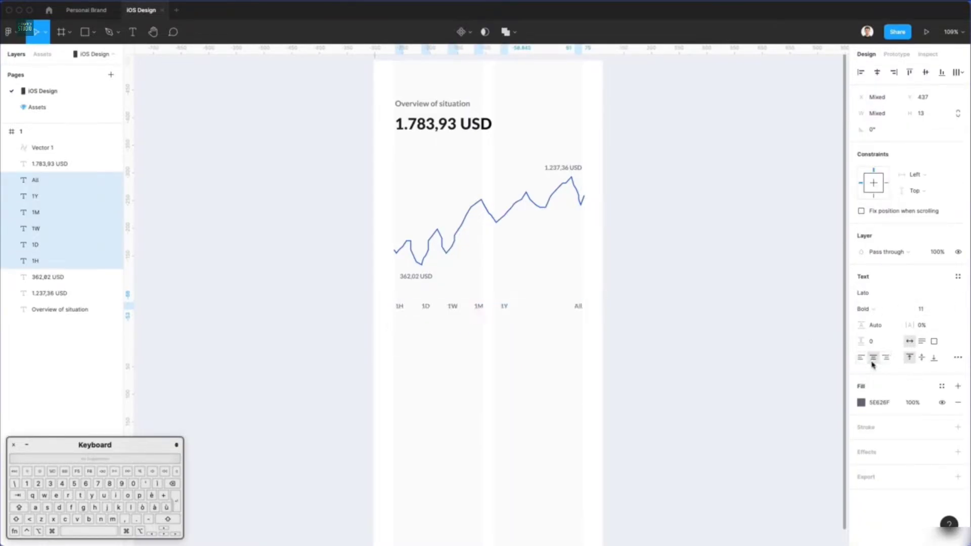
Step: Set the font size of the six time-range labels to 12
left_click(920, 309)
key("Up")
key("Up")
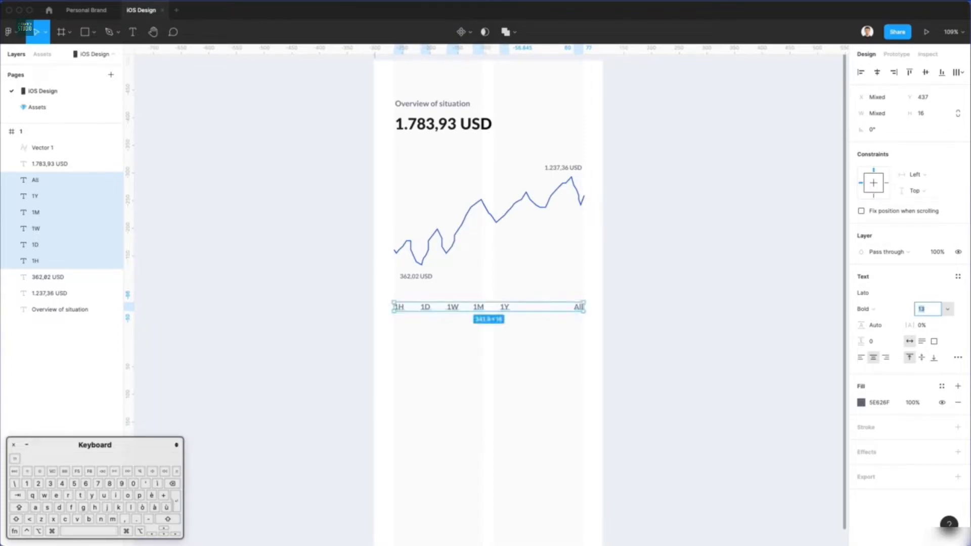
key("Down")
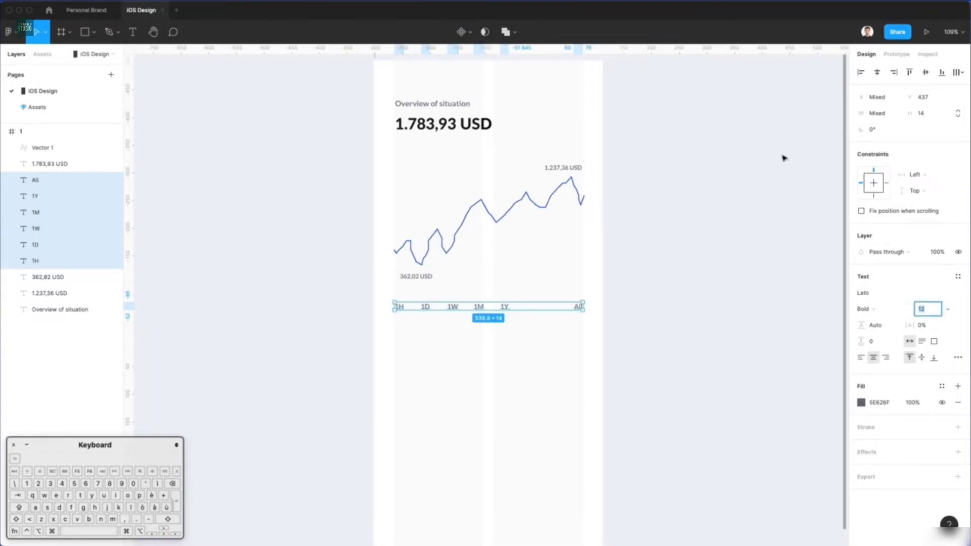
Step: Distribute the six labels' horizontal spacing evenly and nudge the whole row slightly down
left_click(958, 72)
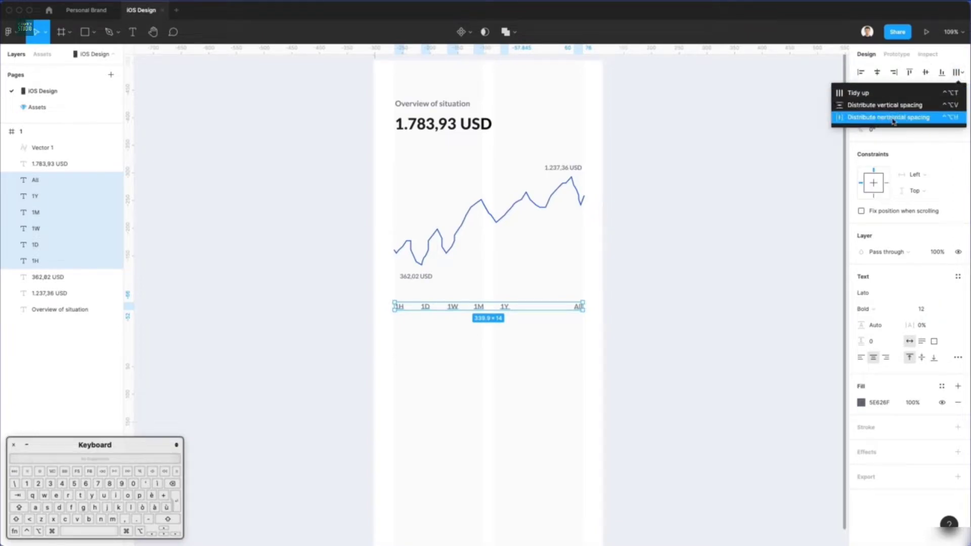
left_click(893, 118)
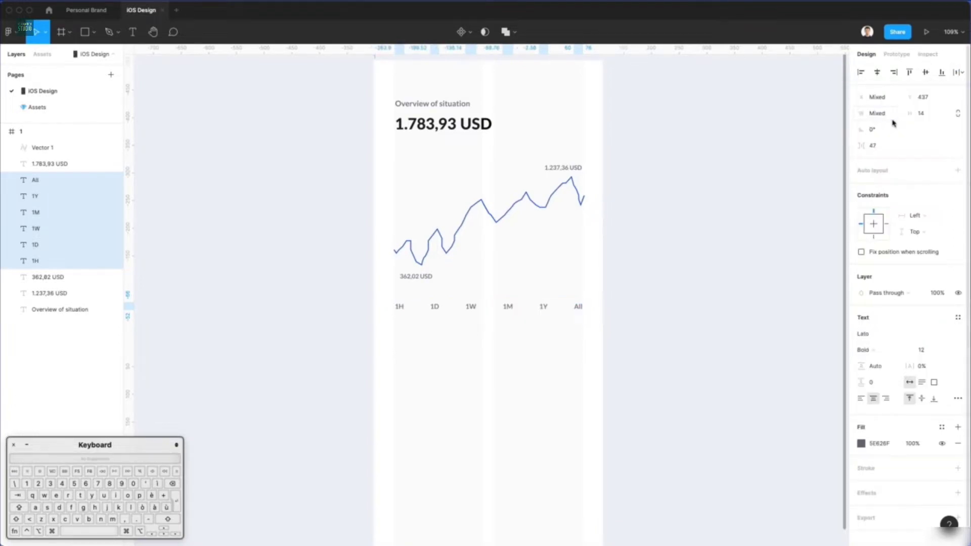
left_click(528, 372)
left_click_drag(376, 296, 609, 329)
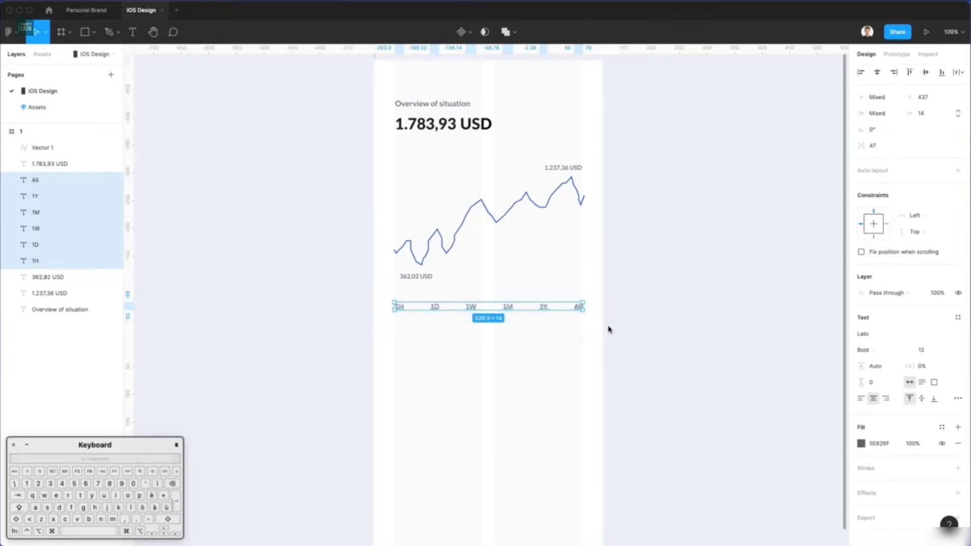
left_click(608, 330)
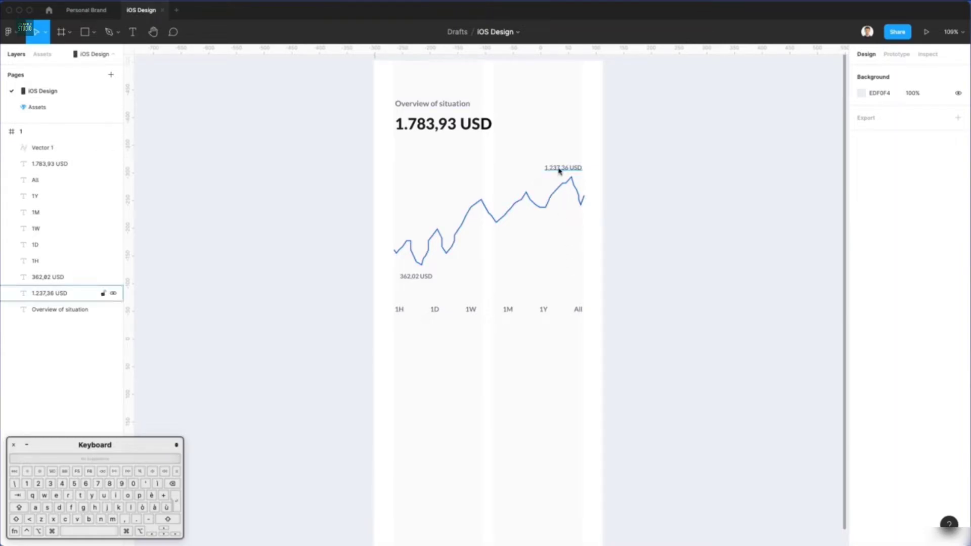
Step: Duplicate the "1H" label below the time-range row to make a "Euro" label and a "0,00 USD" label near the outer column edge
left_click(400, 311)
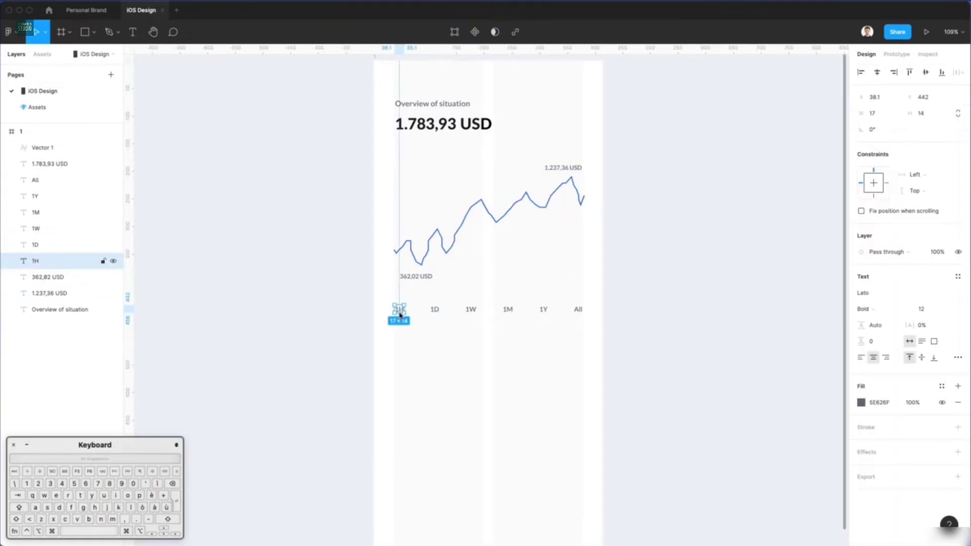
key("super+v")
left_click_drag(399, 313, 563, 348)
key("Return")
type("Euro")
double_click(562, 345)
type("$,00 USD")
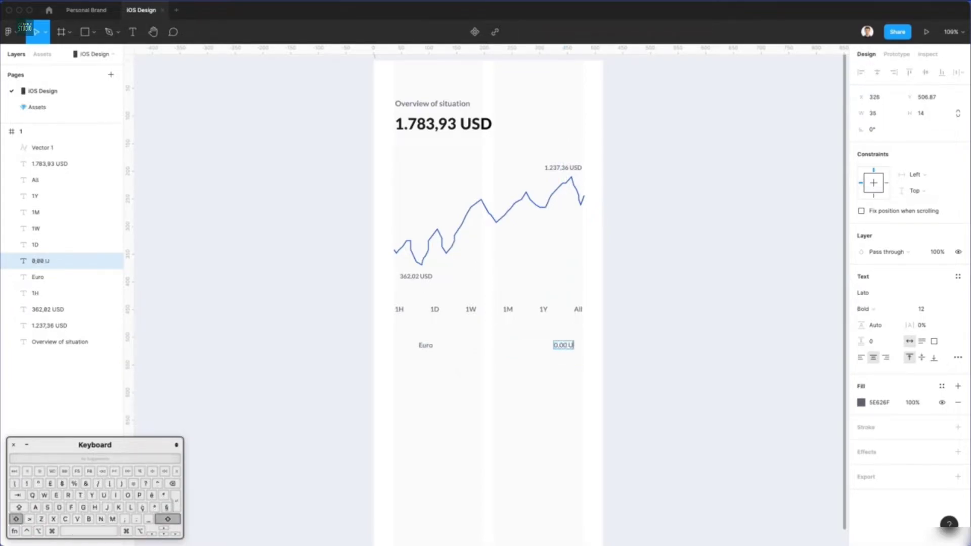
key("Escape")
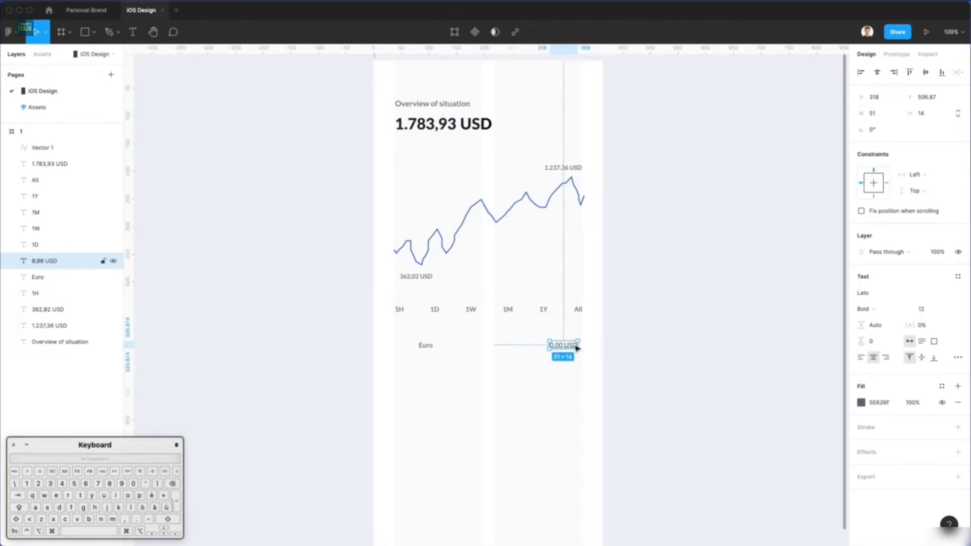
Step: Duplicate the "0,00 USD" label directly below itself and change the copy's text to "0,00€"
left_click_drag(577, 347, 574, 360)
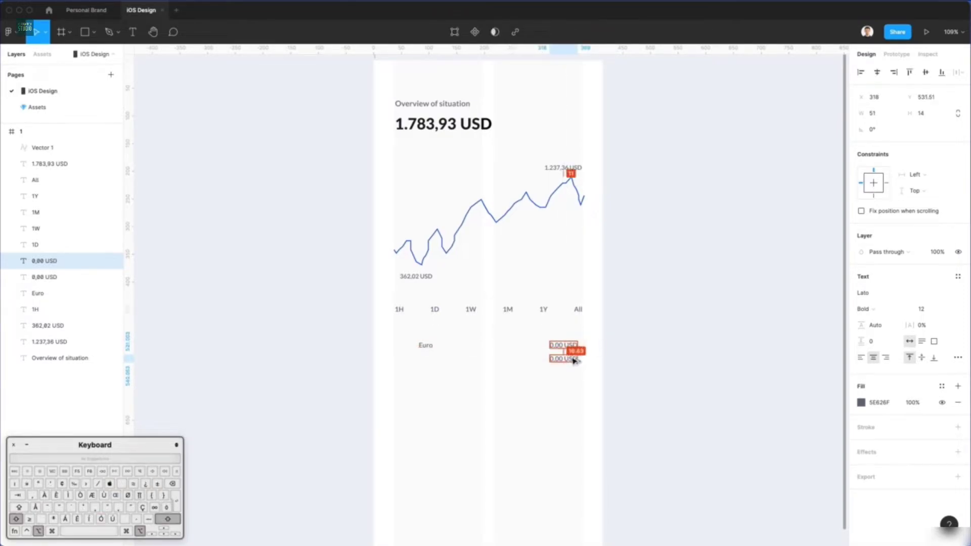
double_click(566, 359)
type("0,00")
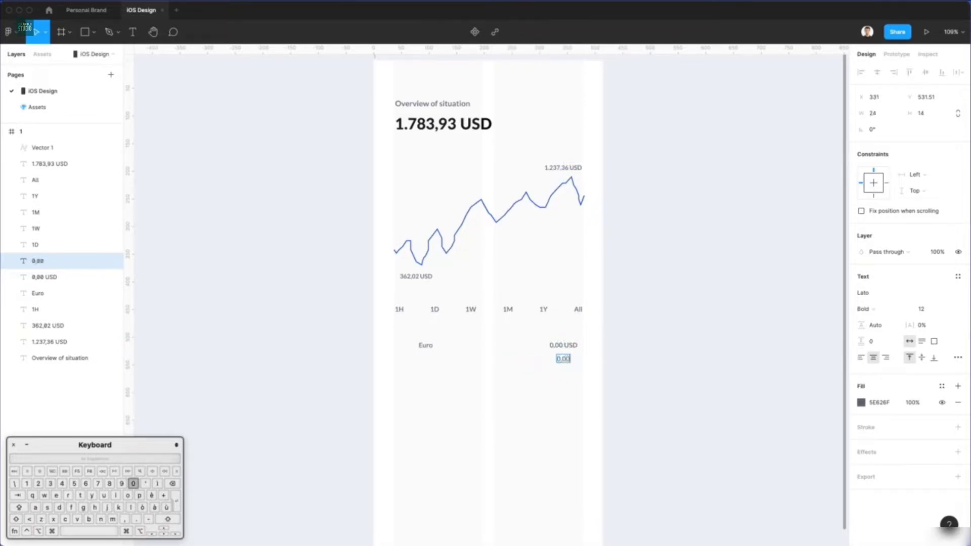
type("€")
left_click(580, 384)
Step: Move the "0,00€" and "0,00 USD" labels so both end at the second column's outer edge
scroll(560, 353, "up", 5)
left_click_drag(569, 365, 588, 364)
left_click(587, 342)
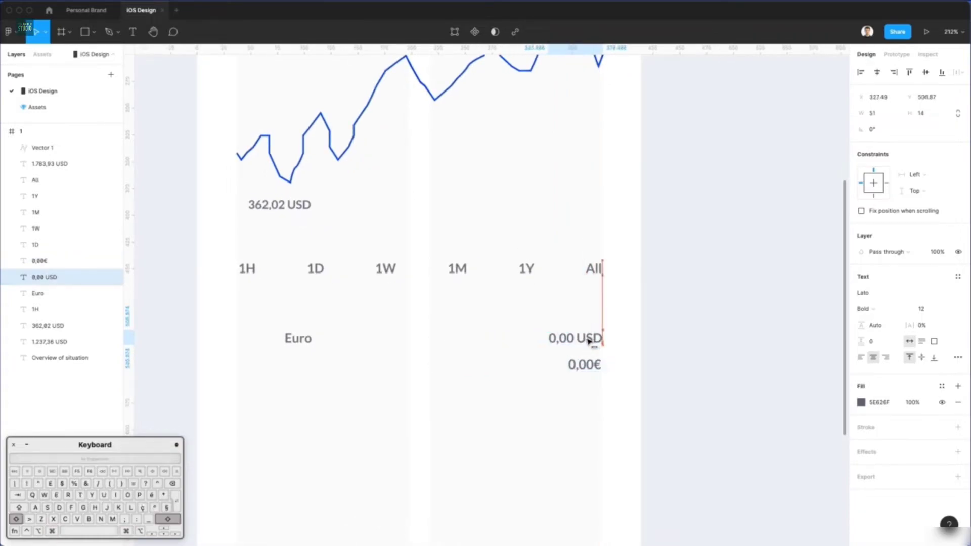
left_click(589, 319)
Step: Set the "0,00€" label's font size to 11 and move it back flush with the second column's outer edge
left_click(579, 371, "super")
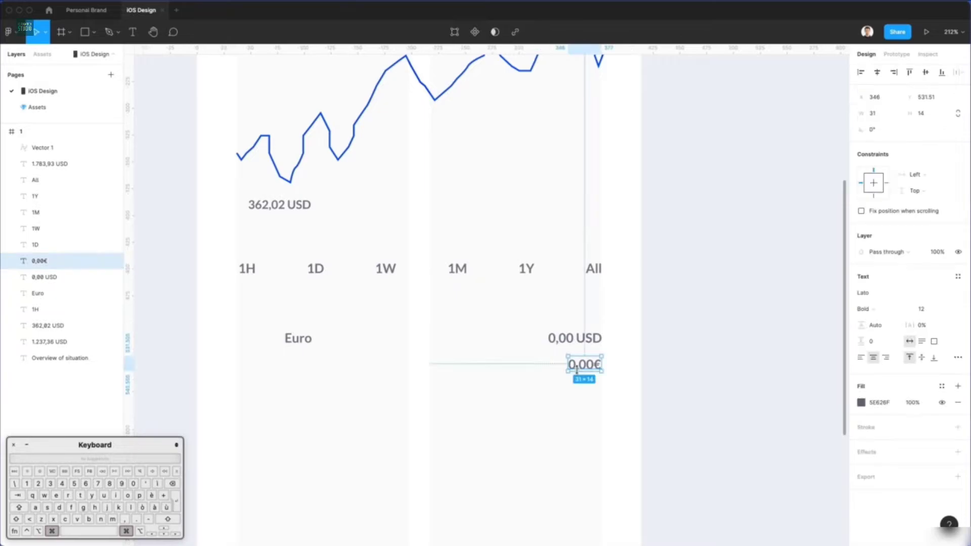
left_click(925, 309)
type("11")
left_click(680, 390)
left_click_drag(590, 365, 594, 365)
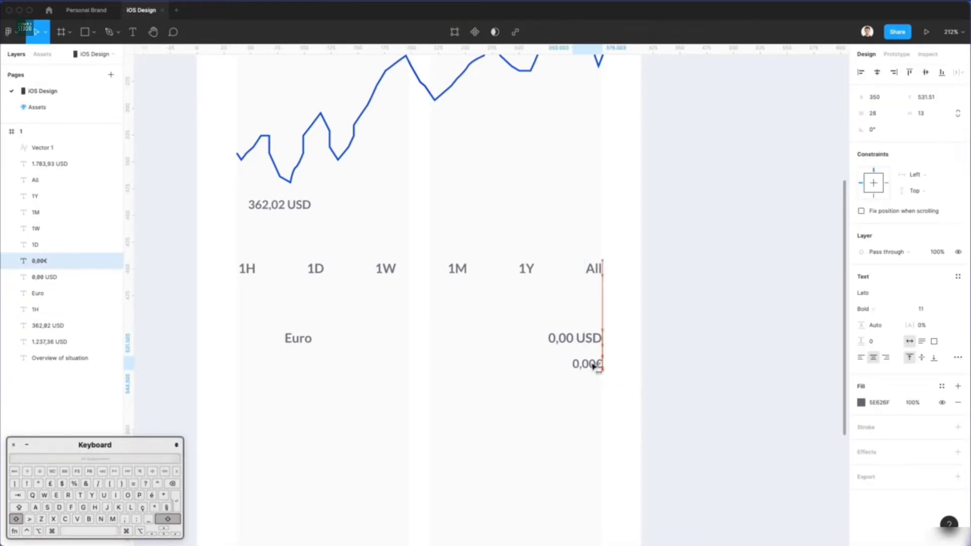
left_click(638, 347)
Step: Move the "Euro" label slightly down between the two amount lines and set its font size to 14
scroll(639, 347, "down", 5)
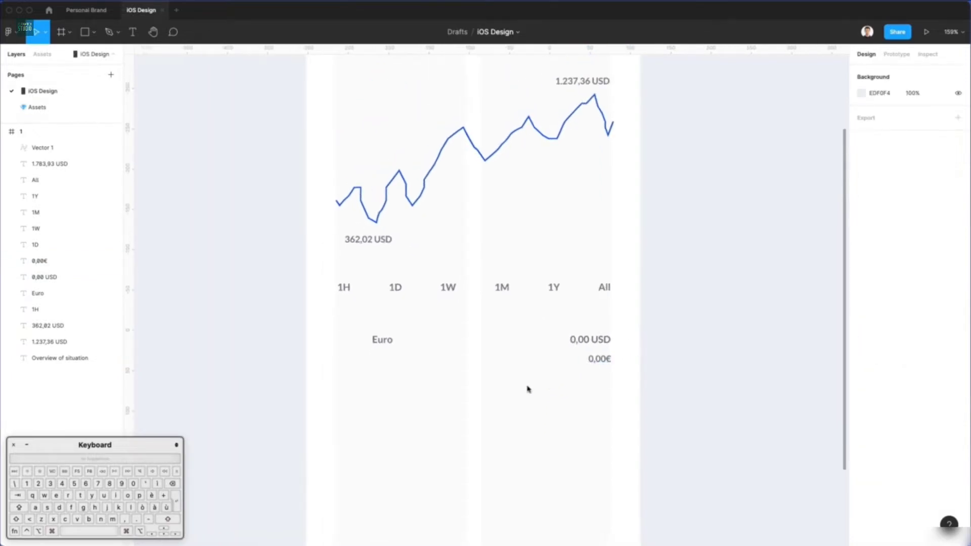
scroll(527, 389, "down", 2)
left_click_drag(401, 348, 404, 356)
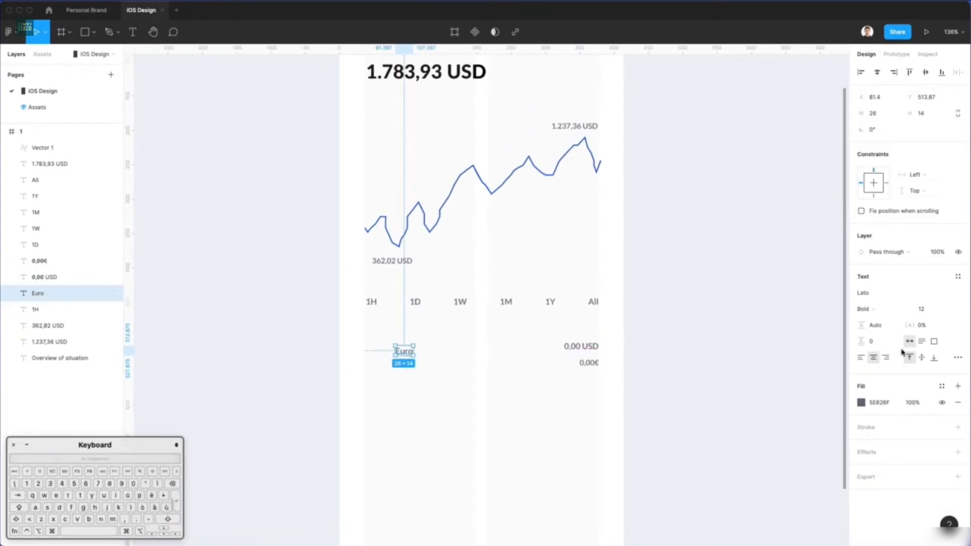
left_click(922, 309)
type("13")
key("Return")
key("Up")
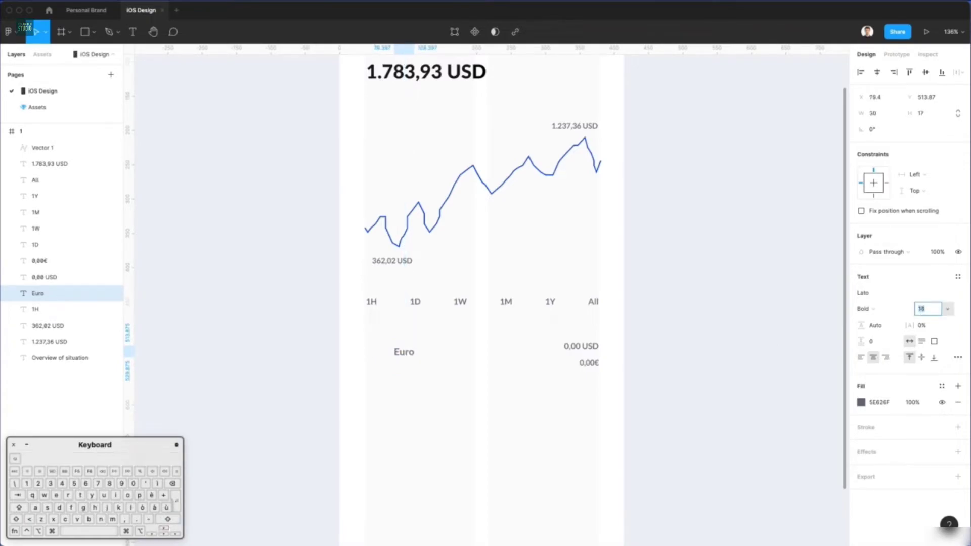
left_click(735, 339)
Step: Color the "Euro" label with the black sampled from the large balance text and nudge the label slightly down
left_click(406, 355)
key("ctrl+c")
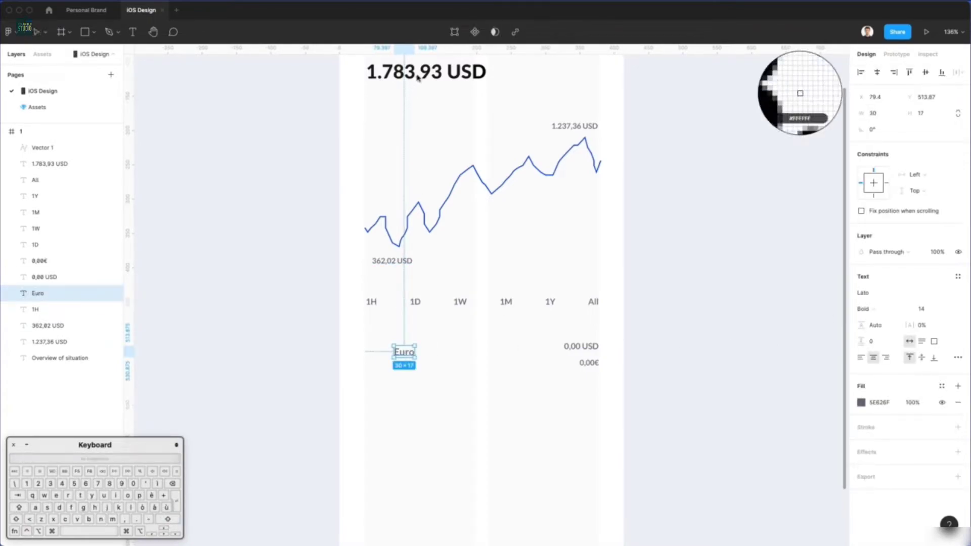
left_click(415, 77)
left_click(465, 347)
left_click(404, 353)
key("Down")
key("Down")
left_click(455, 353)
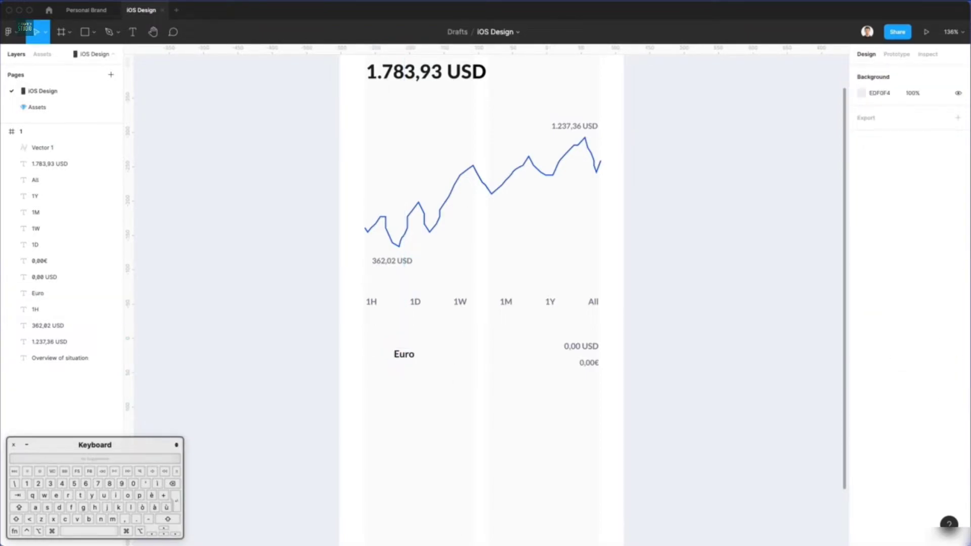
Step: Switch to the Nucleo icon app and look over its website at nucleoapp.com
key("super+Tab")
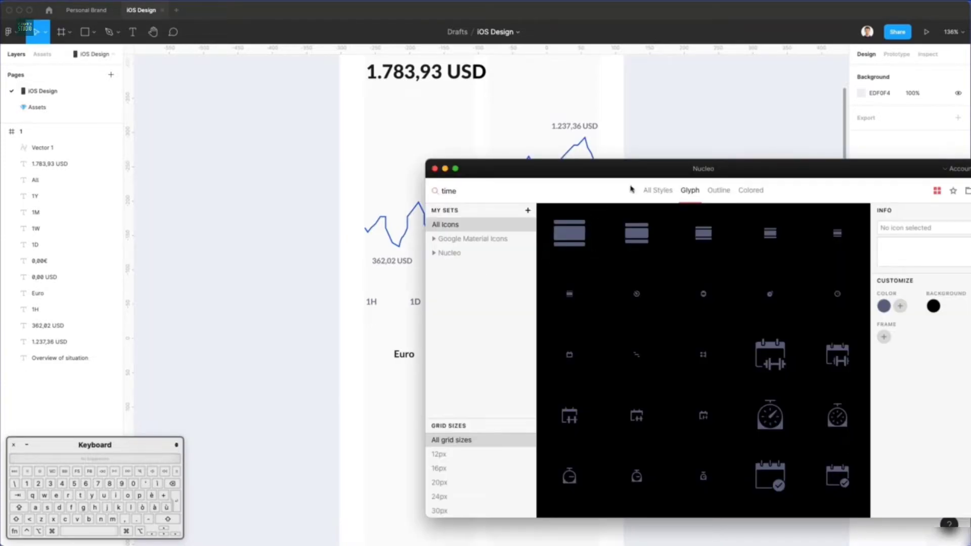
left_click_drag(649, 177, 674, 168)
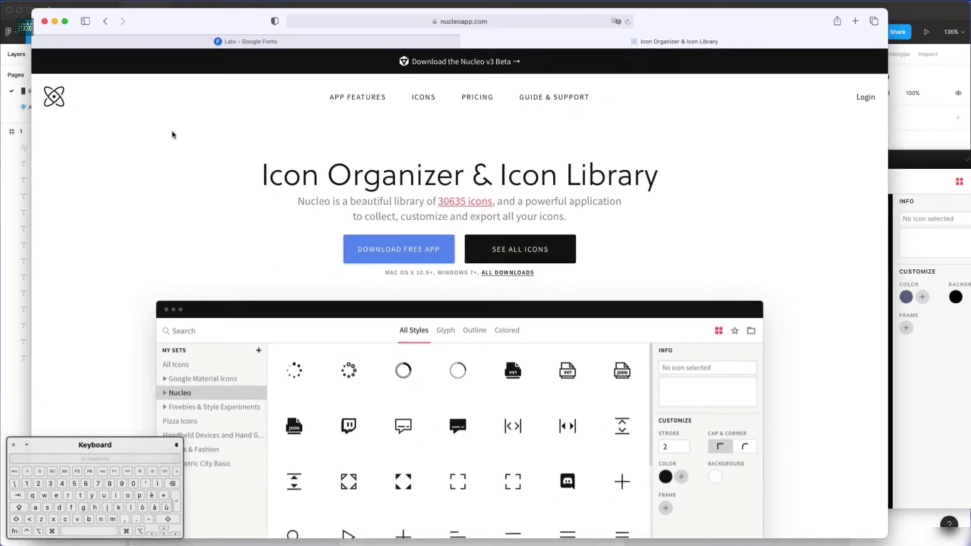
scroll(173, 135, "down", 4)
scroll(173, 135, "up", 4)
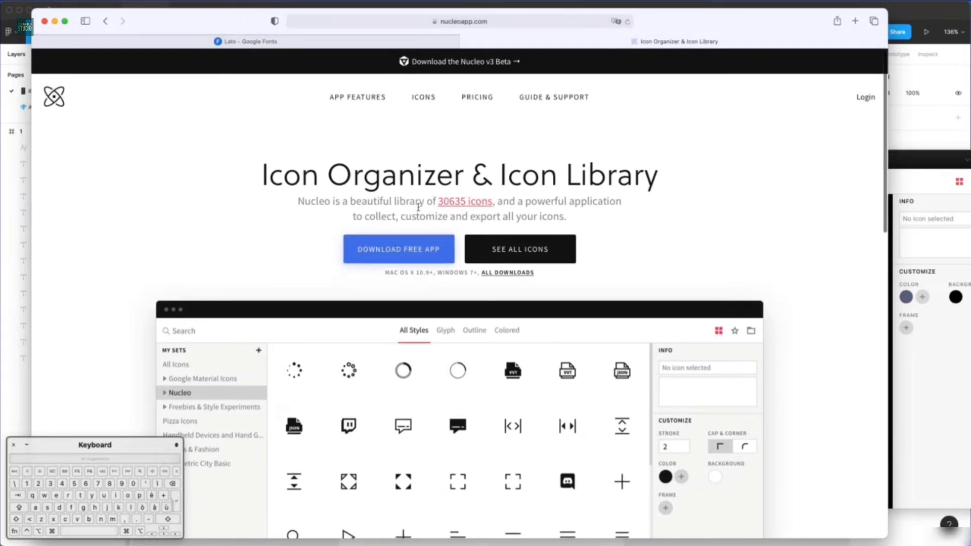
double_click(715, 23)
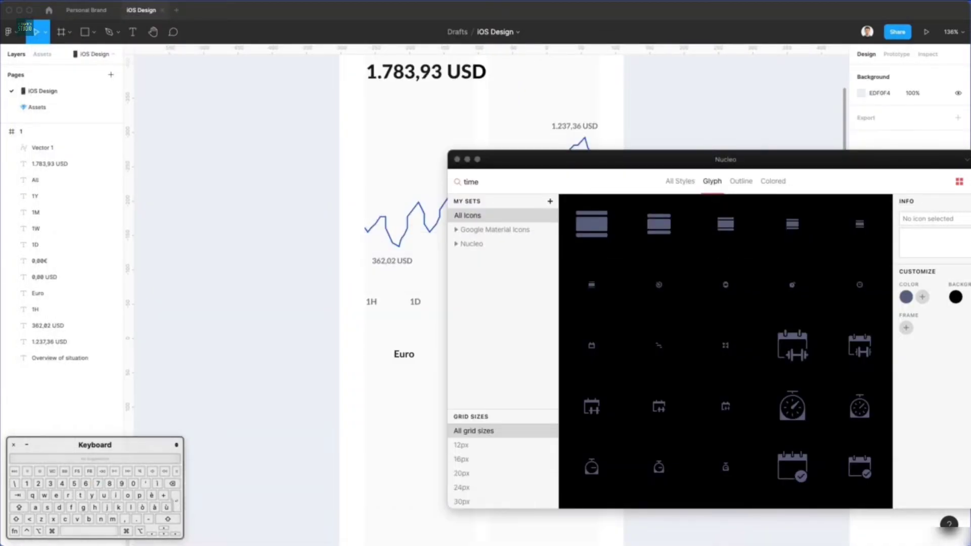
Step: Search Nucleo's Google Material Icons set for "euro" and place the 24 px euro symbol beside the "Euro" label in the design
left_click(520, 232)
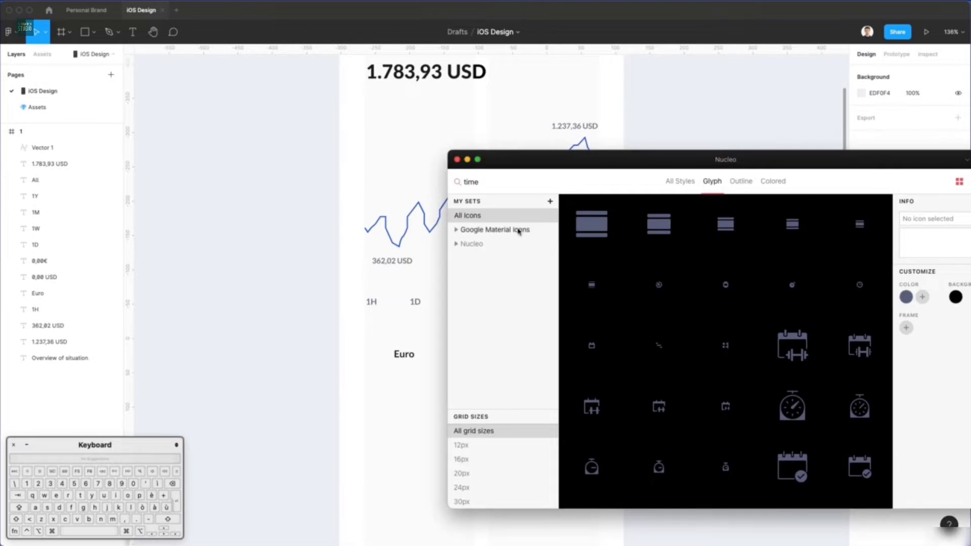
left_click(520, 231)
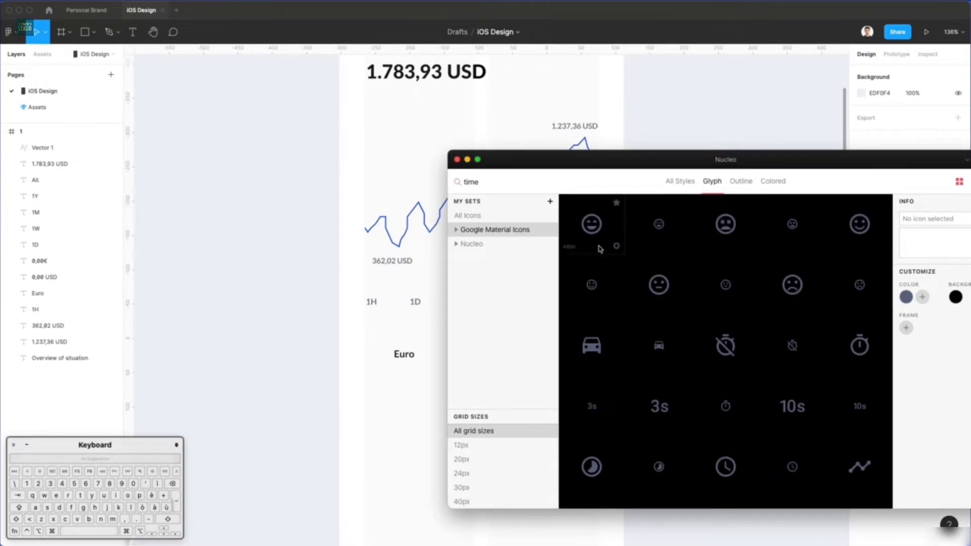
scroll(336, 249, "right", 5)
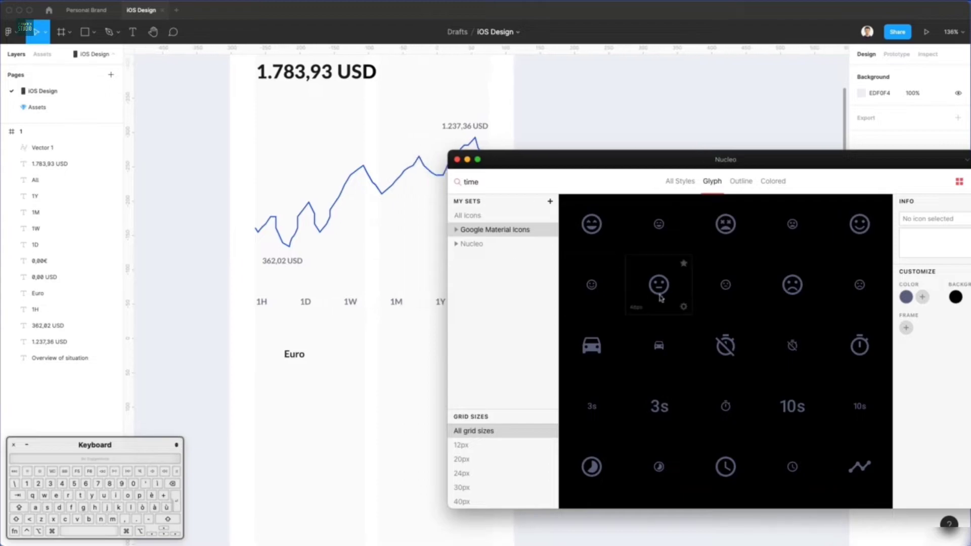
scroll(659, 297, "down", 2)
left_click(490, 183)
double_click(490, 183)
type("euro")
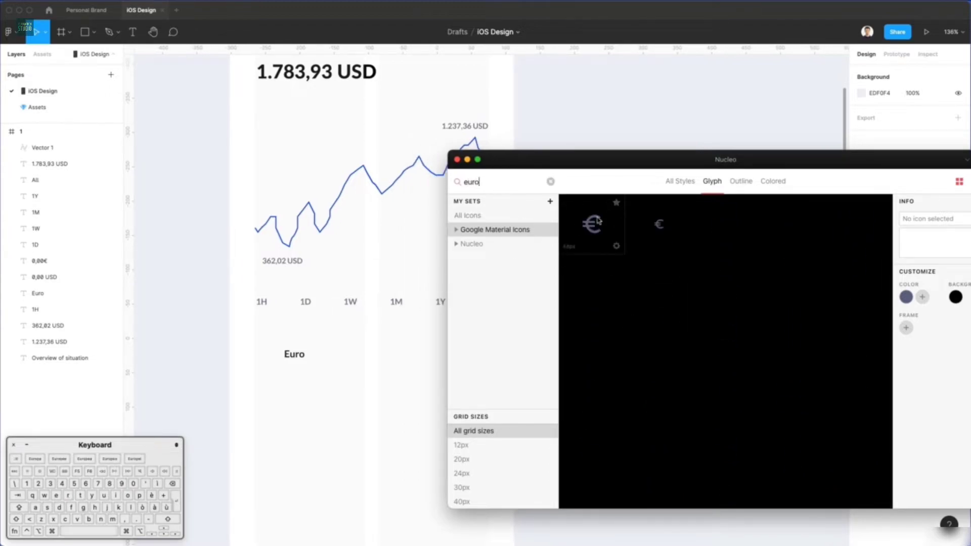
left_click_drag(282, 351, 266, 350)
Step: Search the Google Material Icons glyphs for "bit" and for "yen"
double_click(484, 183)
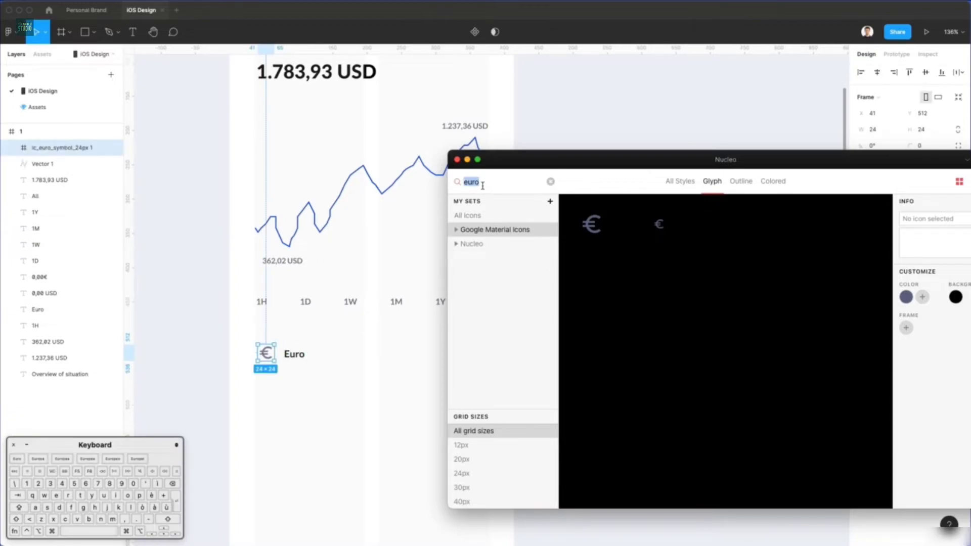
type("bit")
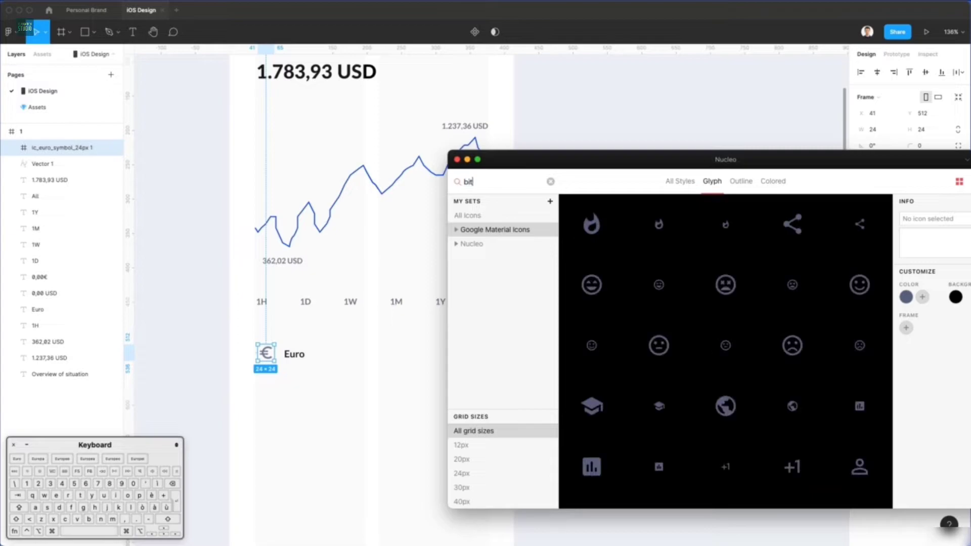
key("BackSpace")
key("BackSpace")
key("BackSpace")
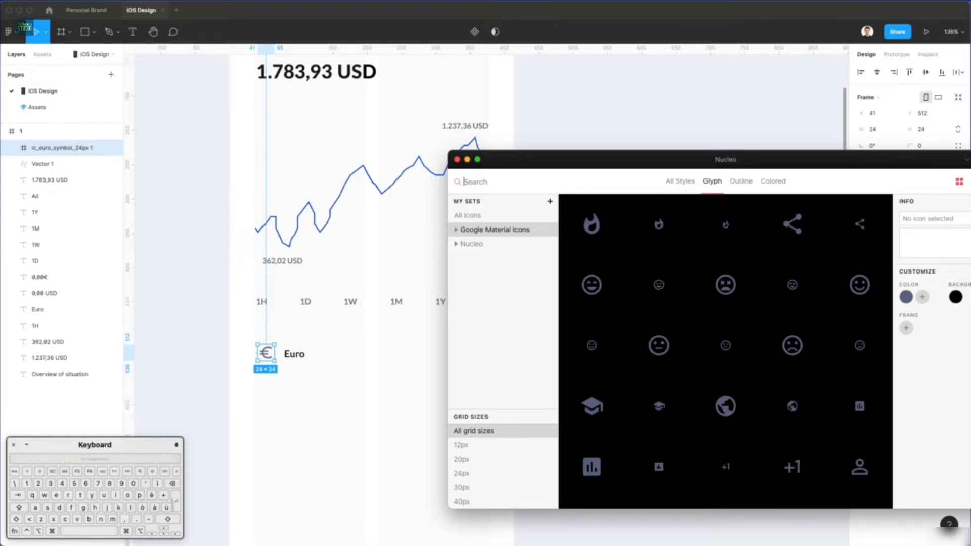
type("yen")
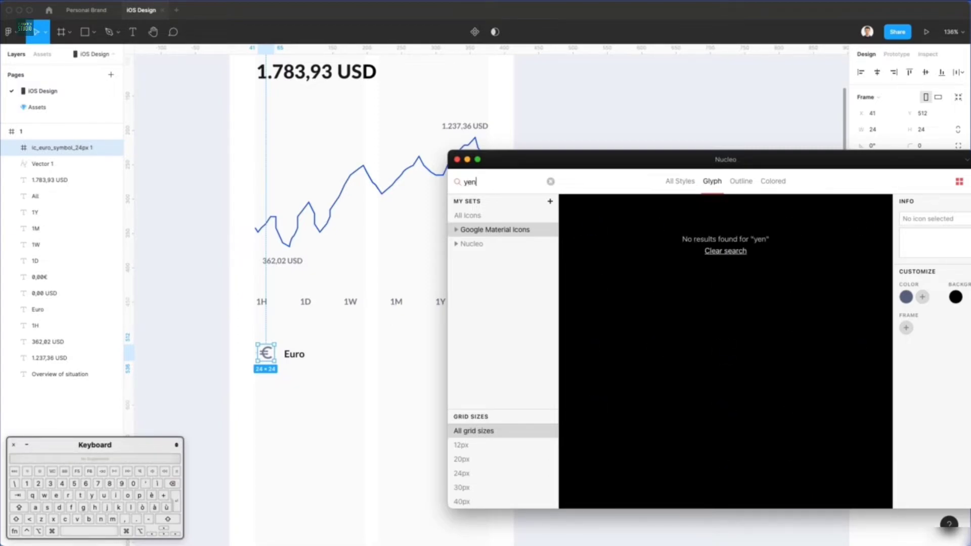
key("BackSpace")
key("BackSpace")
Step: Search all icon sets in all styles for "dollar" and place the 16 px plain dollar symbol below the euro icon
type("v")
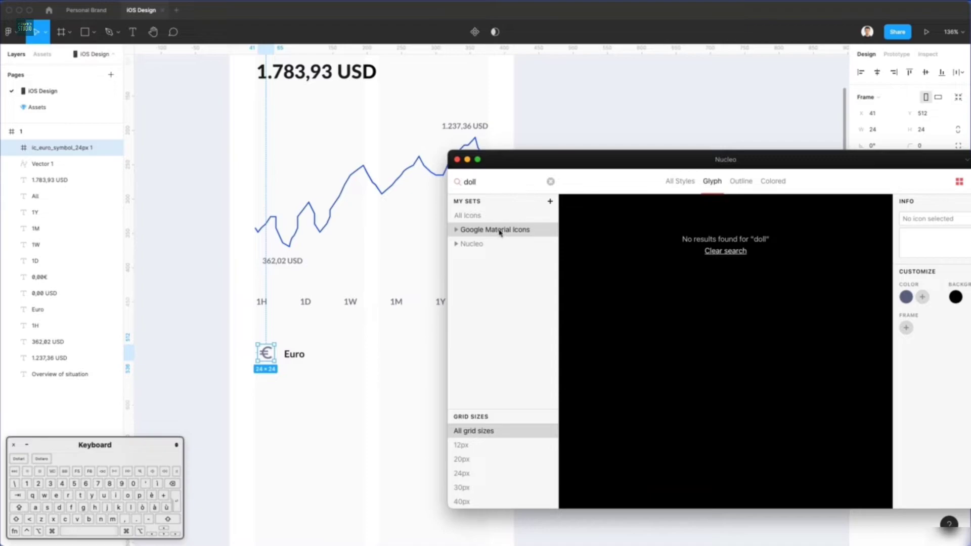
left_click(494, 216)
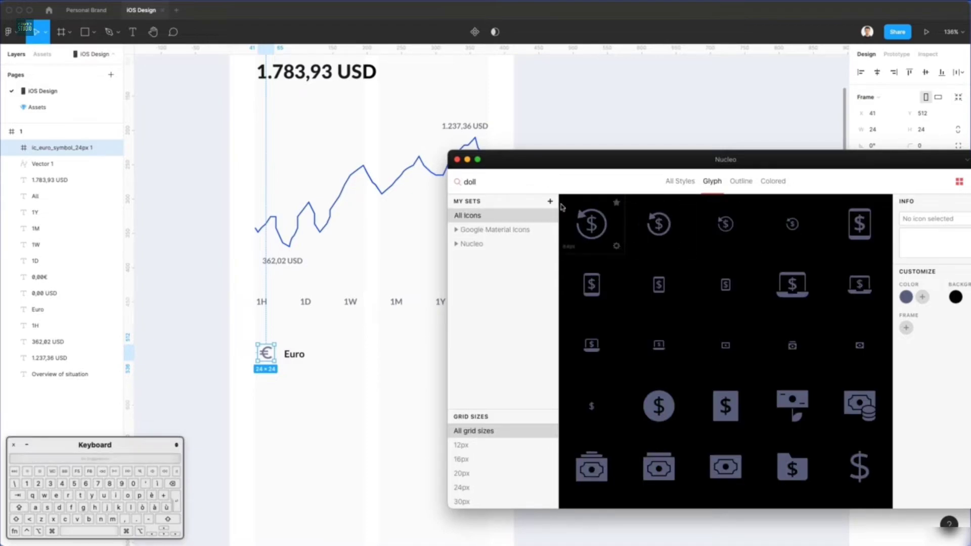
left_click(493, 229)
left_click(676, 188)
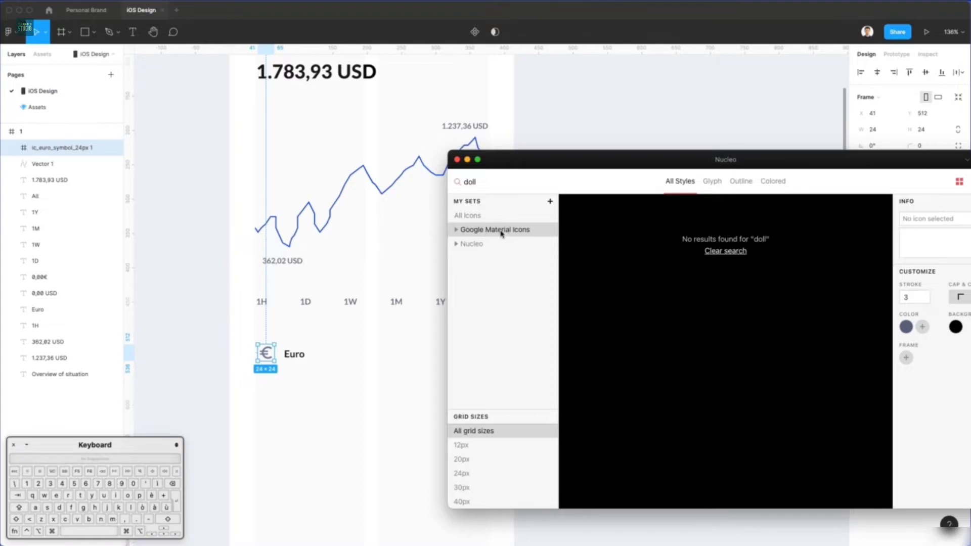
left_click(472, 217)
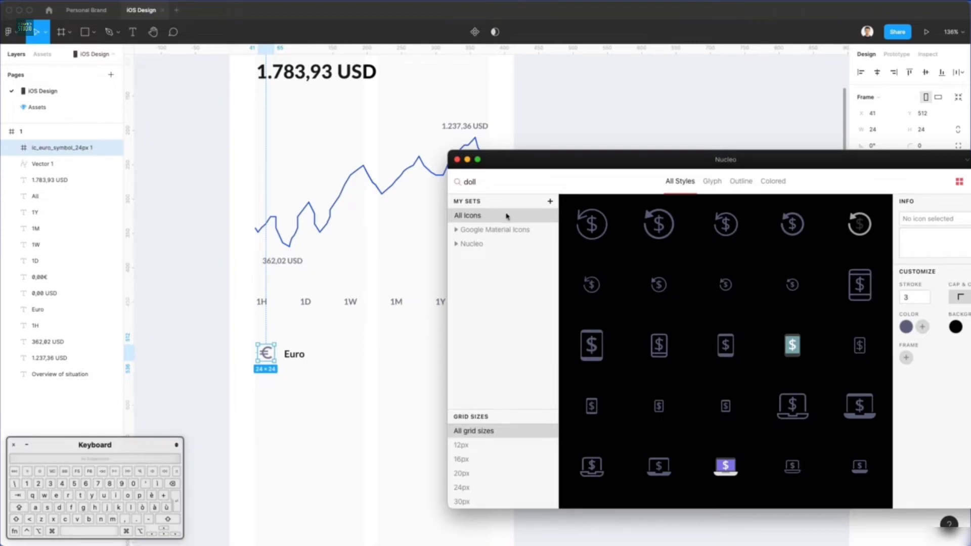
left_click(488, 183)
type("ar")
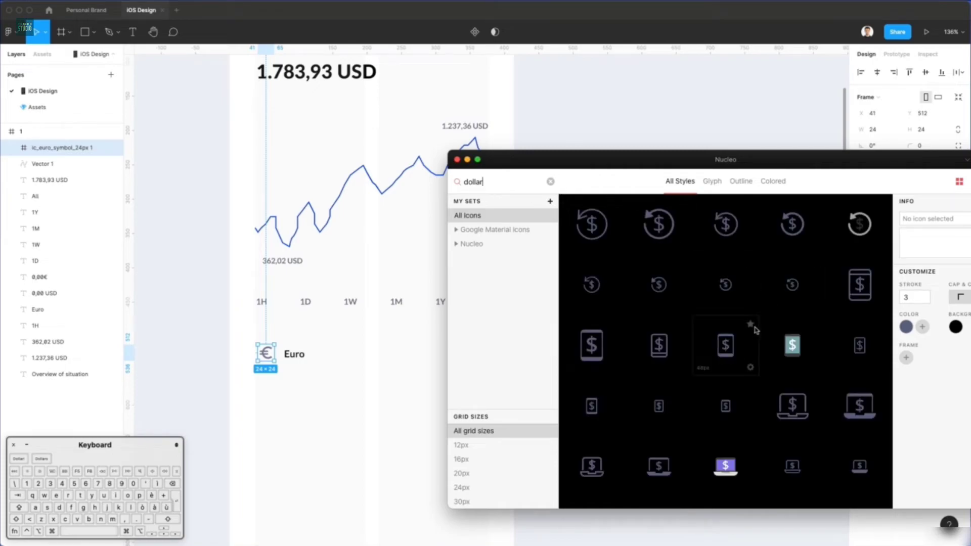
scroll(754, 330, "down", 5)
scroll(748, 326, "down", 1)
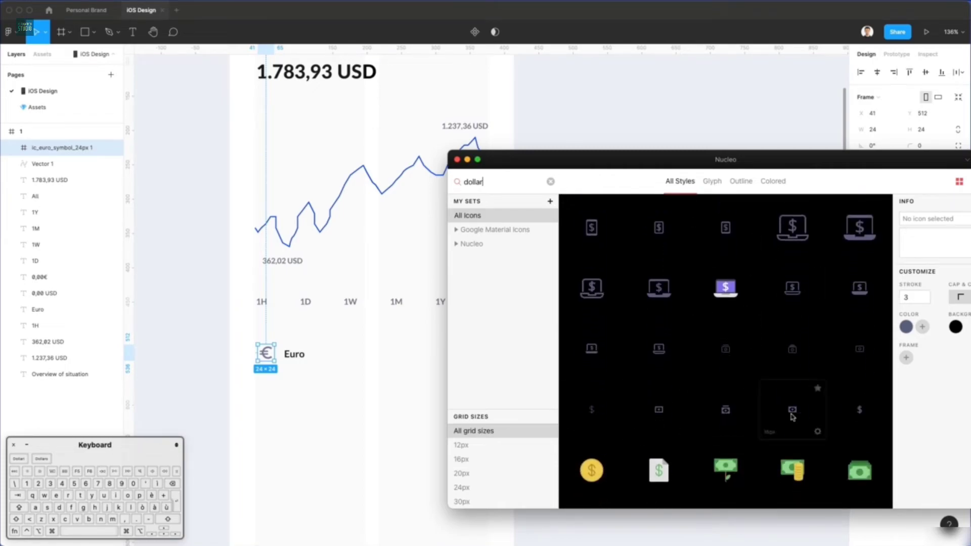
left_click_drag(863, 416, 267, 388)
Step: Search all icon sets for "bitcoin" and place the 48 px circled outline bitcoin icon below the dollar symbol in the design
double_click(494, 186)
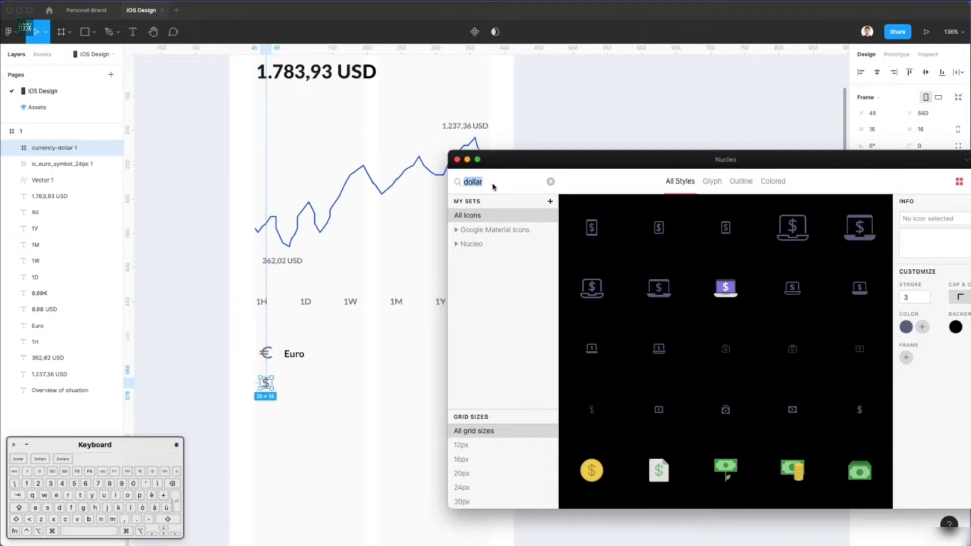
type("bitoc")
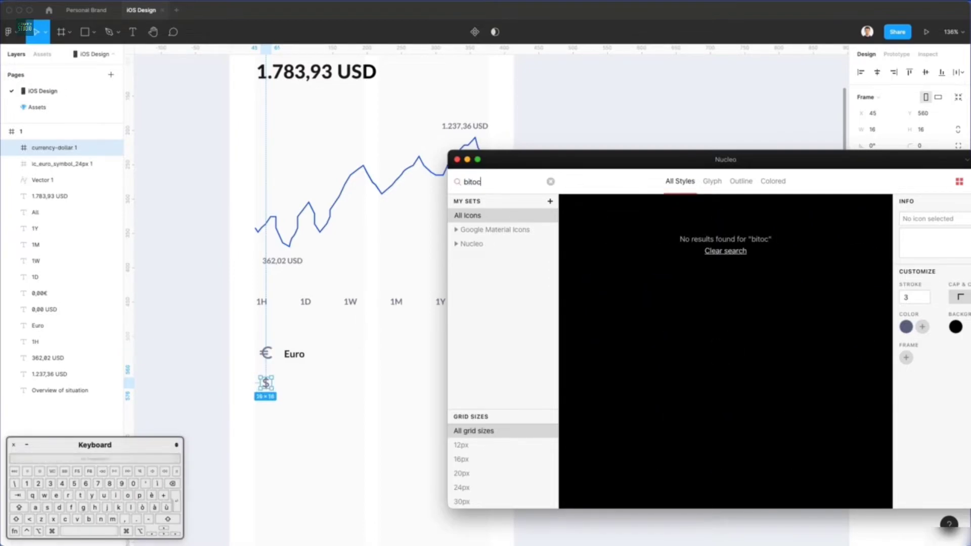
key("BackSpace")
key("BackSpace")
type("co")
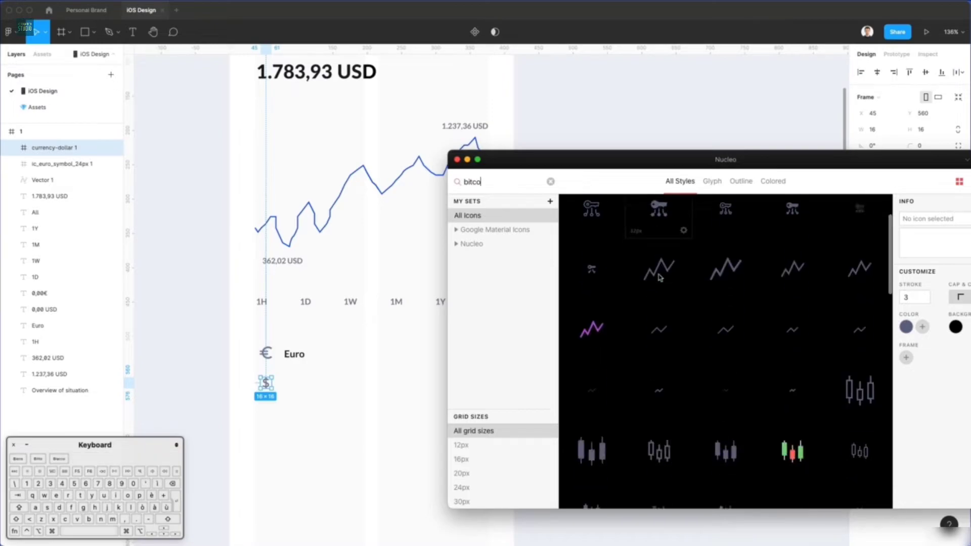
type("u")
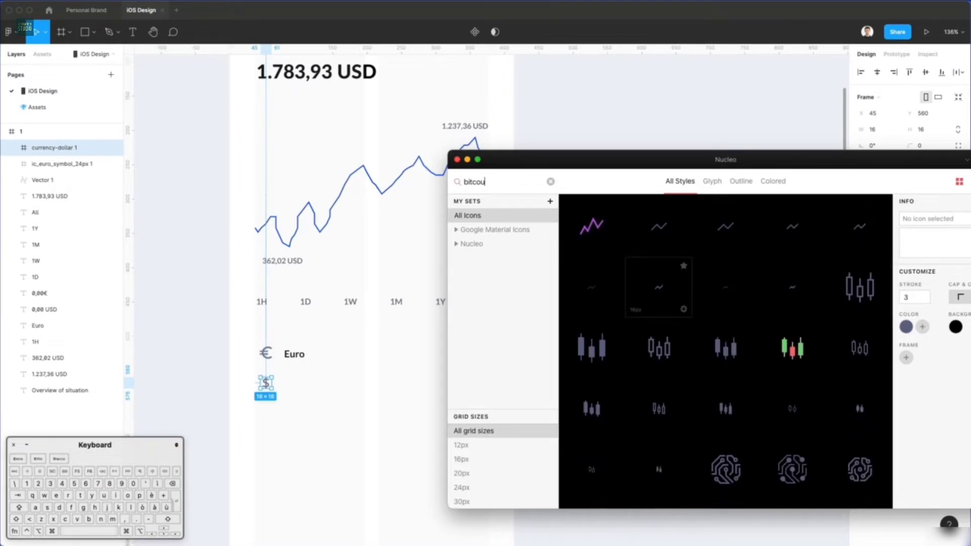
key("BackSpace")
type("in")
scroll(727, 307, "down", 5)
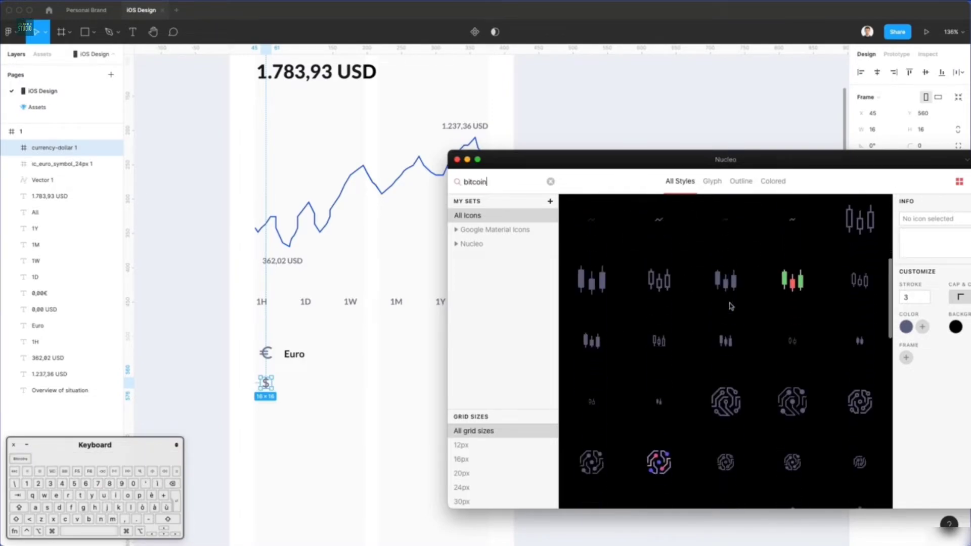
scroll(727, 307, "down", 10)
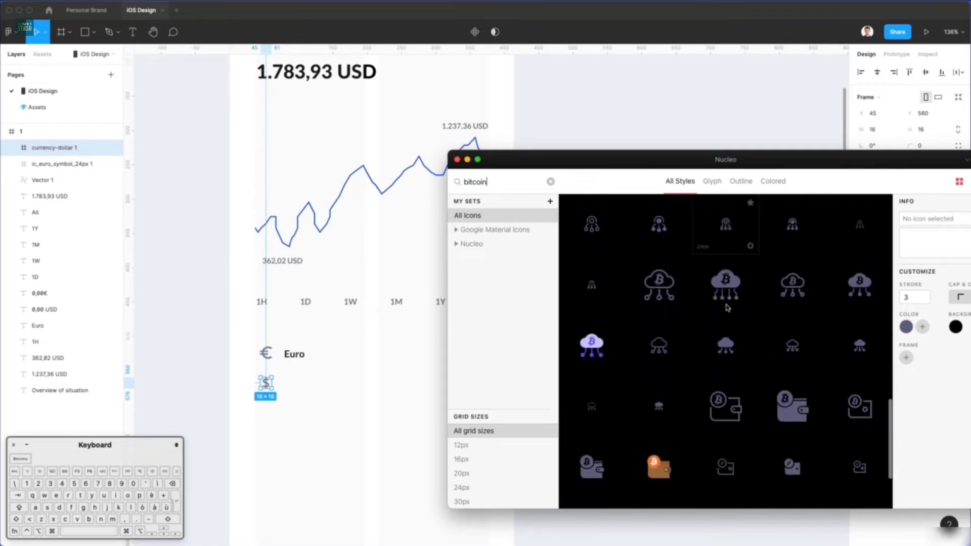
scroll(728, 308, "down", 1)
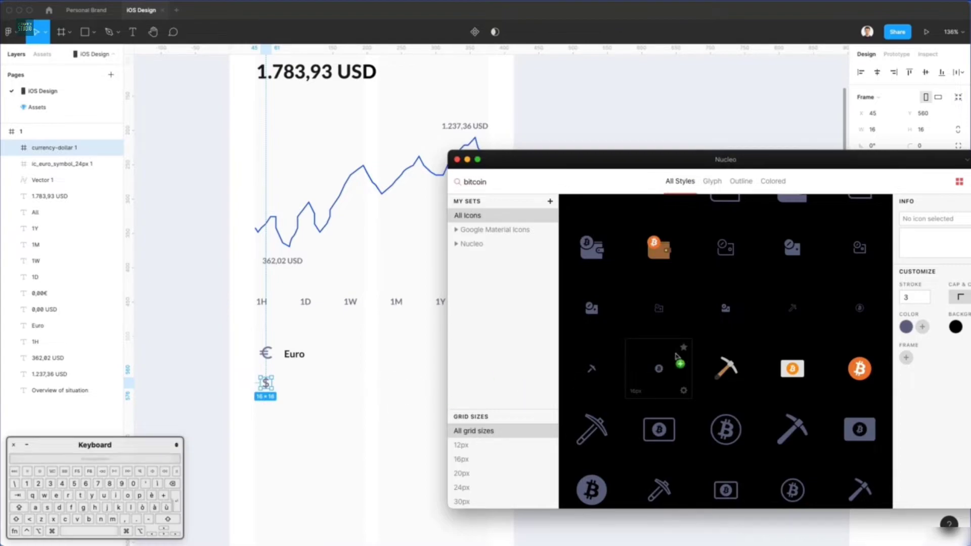
left_click_drag(545, 481, 268, 414)
Step: Search the icons for "ethere", "eth" and "crypto" and look through the matches for an Ethereum symbol
double_click(481, 183)
type("ethere")
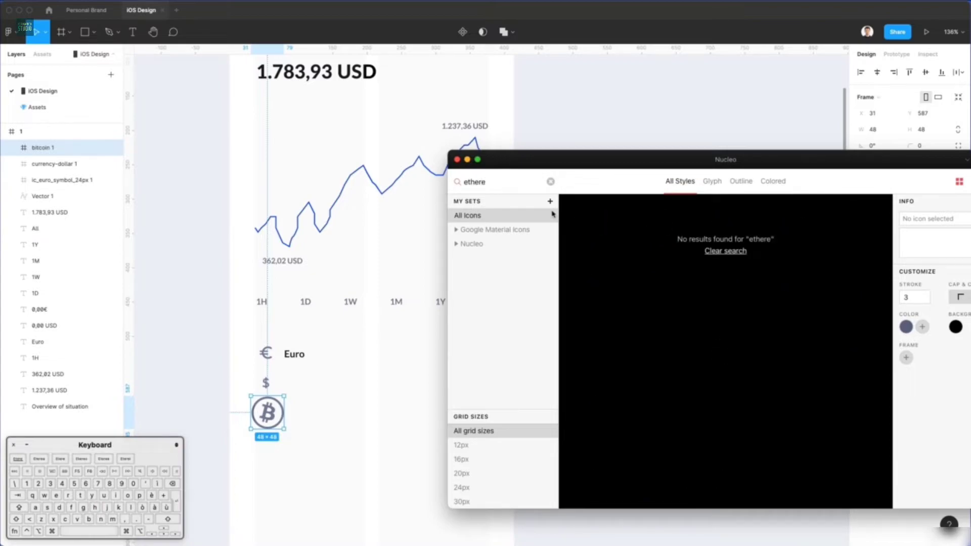
key("BackSpace")
key("BackSpace")
key("BackSpace")
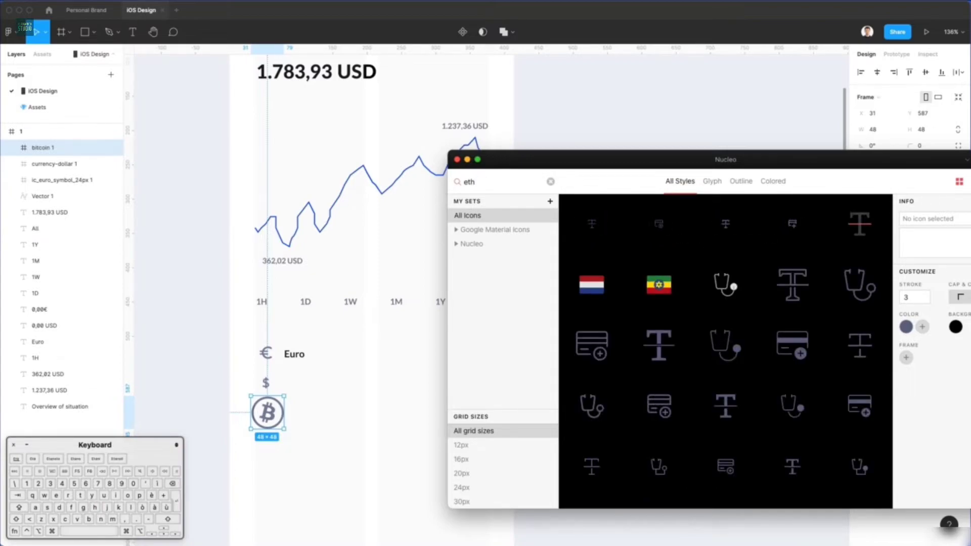
key("BackSpace")
key("BackSpace")
key("BackSpace")
type("crypto")
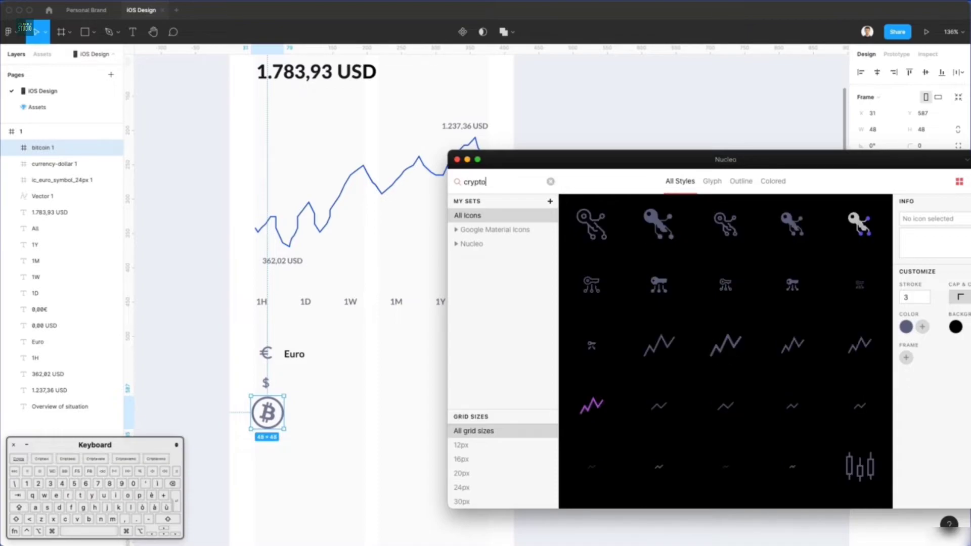
scroll(689, 332, "down", 10)
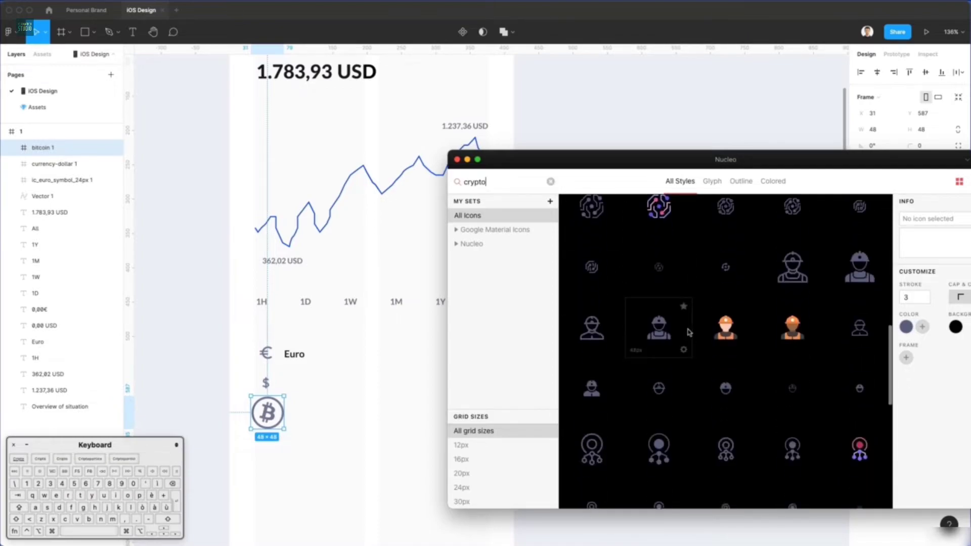
scroll(689, 332, "down", 5)
scroll(689, 333, "down", 4)
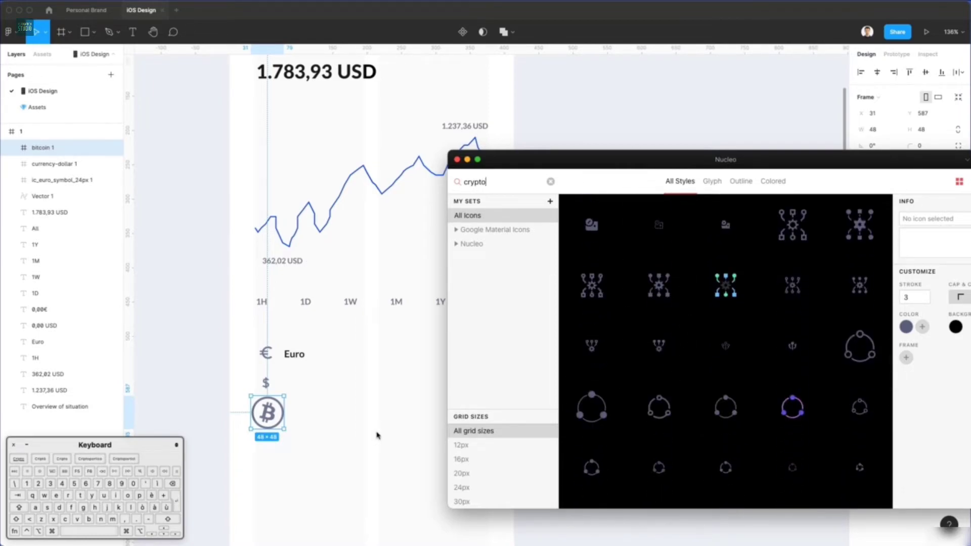
Step: Return to the Figma design, scale the bitcoin icon down and move the dollar symbol down to Y 573, just above it
left_click(378, 435)
left_click(342, 411)
left_click(269, 412)
left_click_drag(286, 397, 273, 421)
left_click(266, 390)
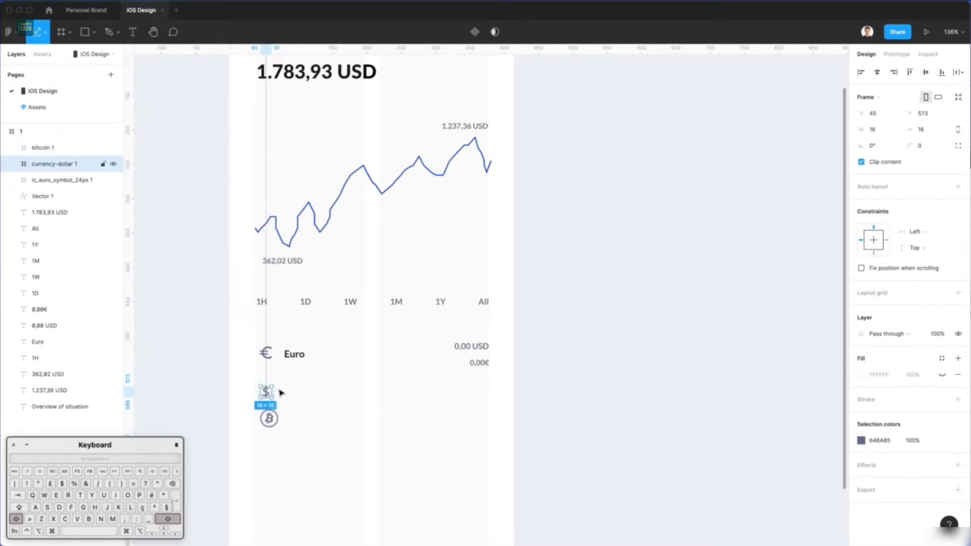
Step: Draw a circle about 42 px across over the euro symbol, starting at the column's left edge
scroll(278, 393, "up", 5)
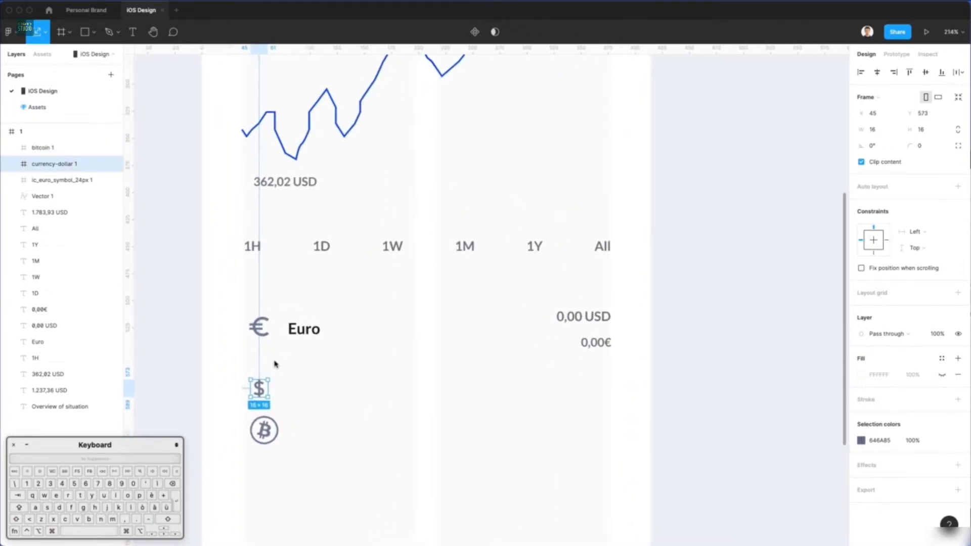
key("o")
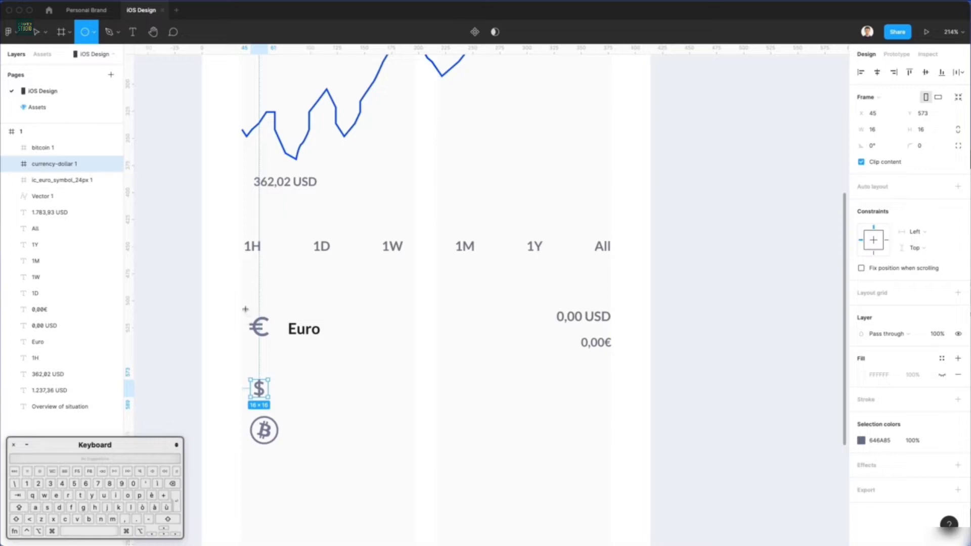
left_click_drag(245, 308, 291, 355)
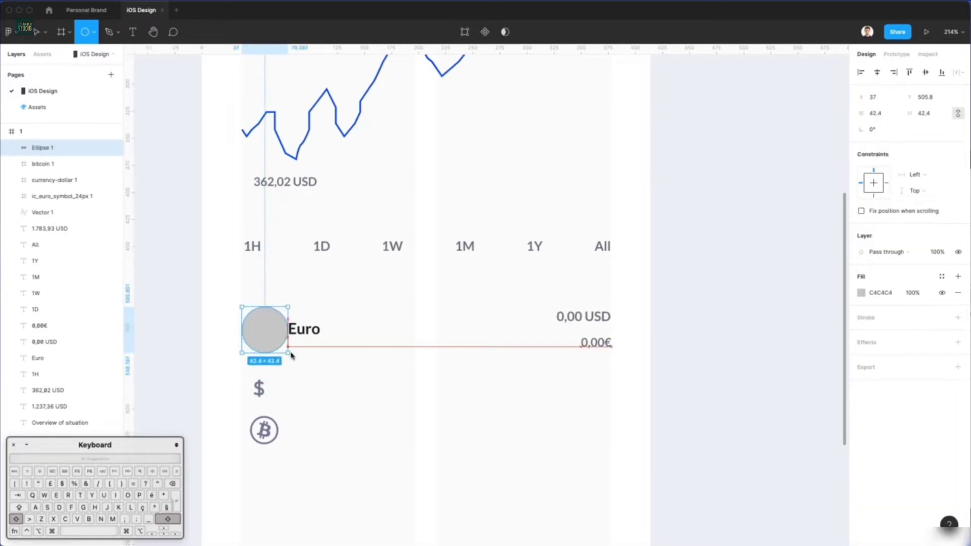
Step: Send the circle behind all other layers and move it up about 3 px around the euro symbol
key("super+bracketleft")
key("super+bracketleft")
key("super+bracketleft")
key("super+bracketleft")
key("super+bracketleft")
key("super+bracketleft")
key("super+bracketleft")
key("super+bracketleft")
key("super+bracketleft")
key("super+bracketleft")
key("super+bracketleft")
key("super+bracketleft")
key("super+bracketleft")
key("super+bracketleft")
key("super+bracketleft")
key("super+bracketleft")
key("super+bracketleft")
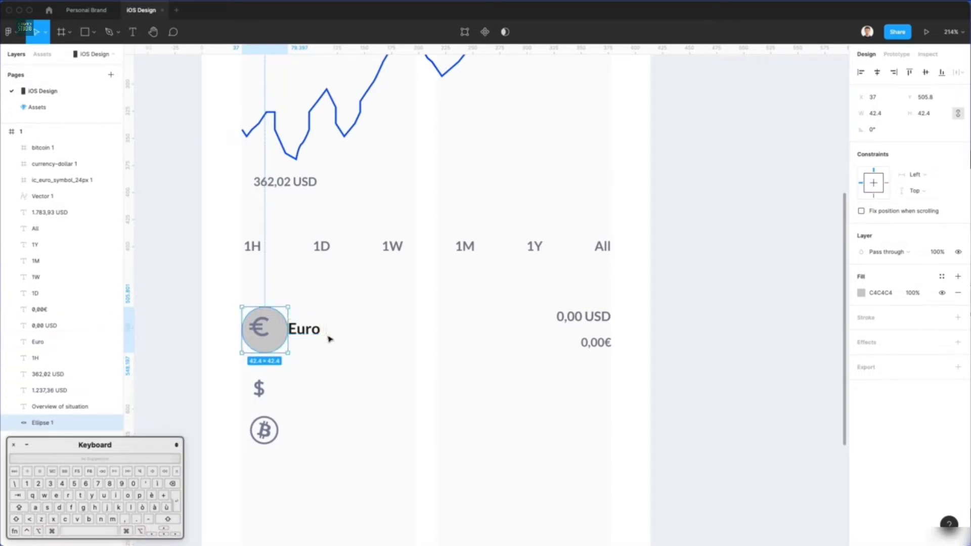
left_click(343, 316)
left_click(282, 331)
left_click_drag(283, 342, 282, 340)
Step: Fill the circle with the blue sampled from the chart line (1037FF) and set its layer opacity to 10%
key("ctrl+c")
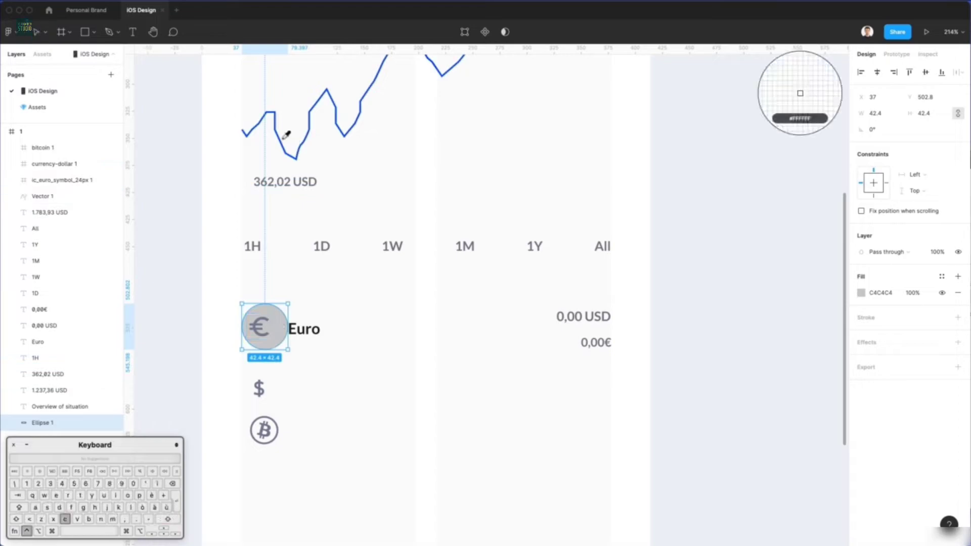
left_click(281, 142)
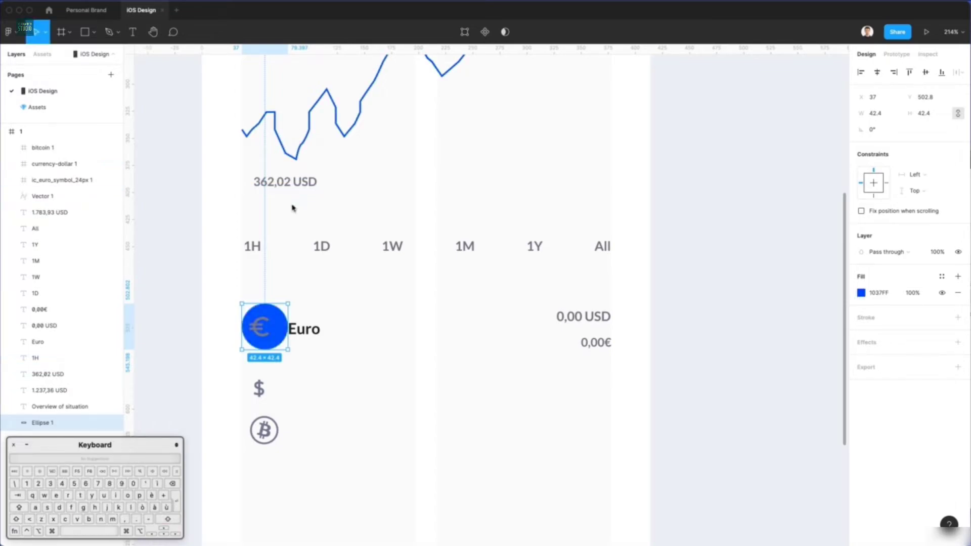
key("1")
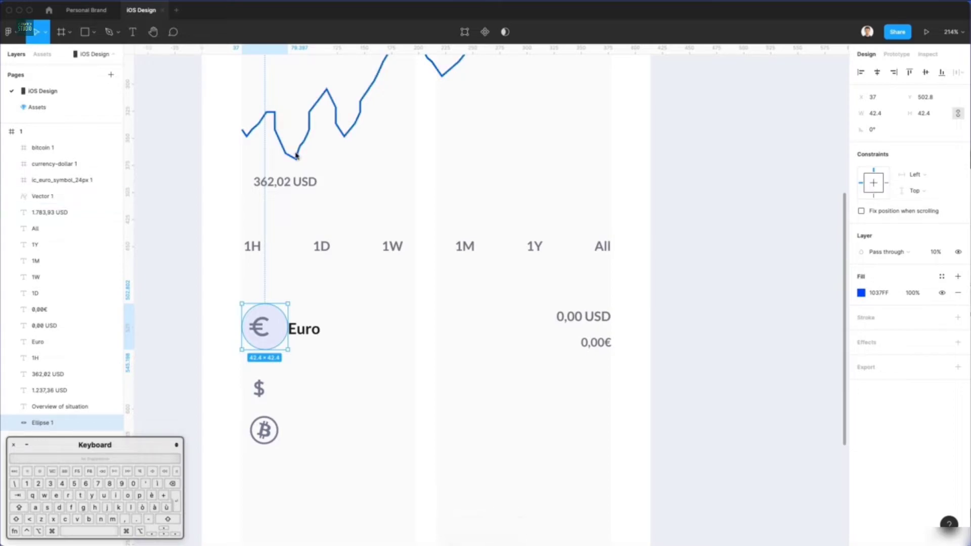
left_click(935, 258)
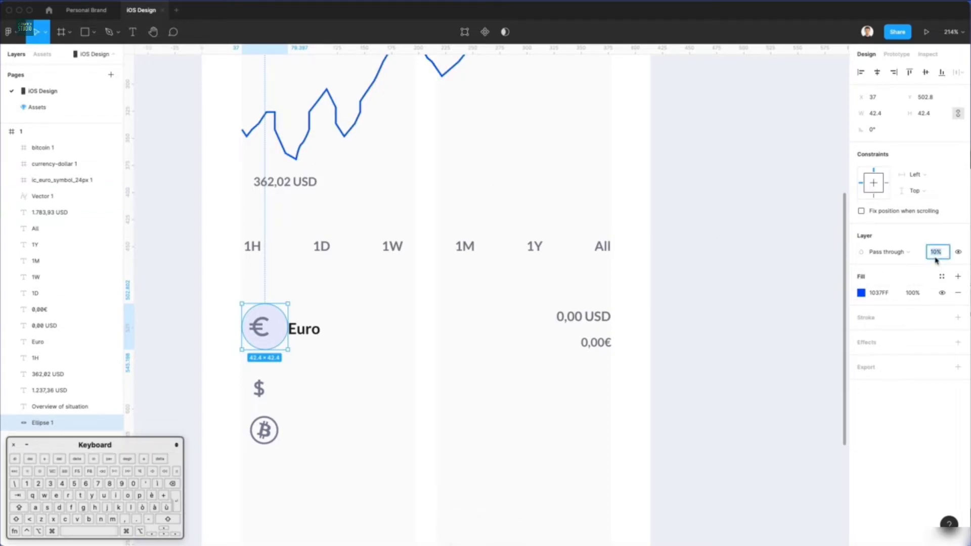
Step: Recolor the euro symbol to the saturated blue 002EFF
left_click(304, 330)
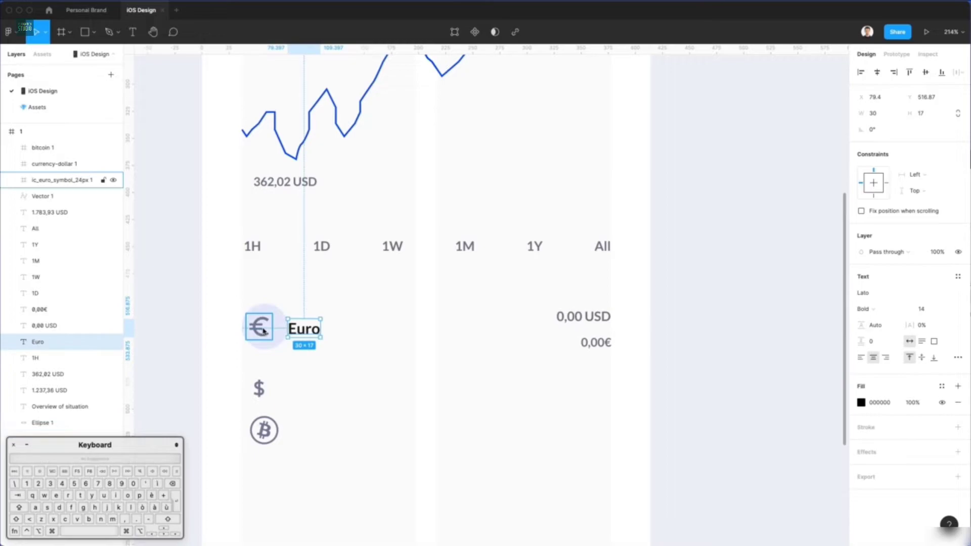
left_click(258, 327)
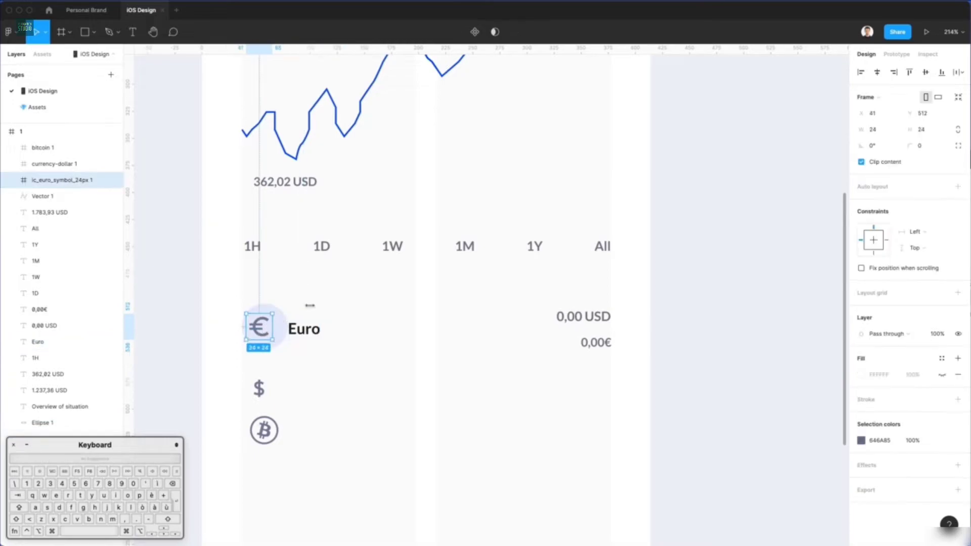
left_click(861, 441)
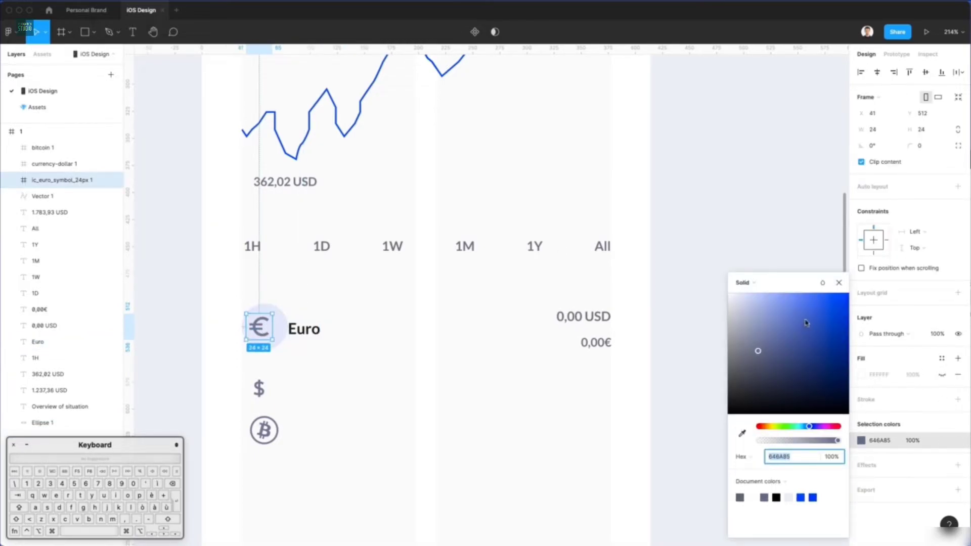
left_click_drag(806, 323, 875, 286)
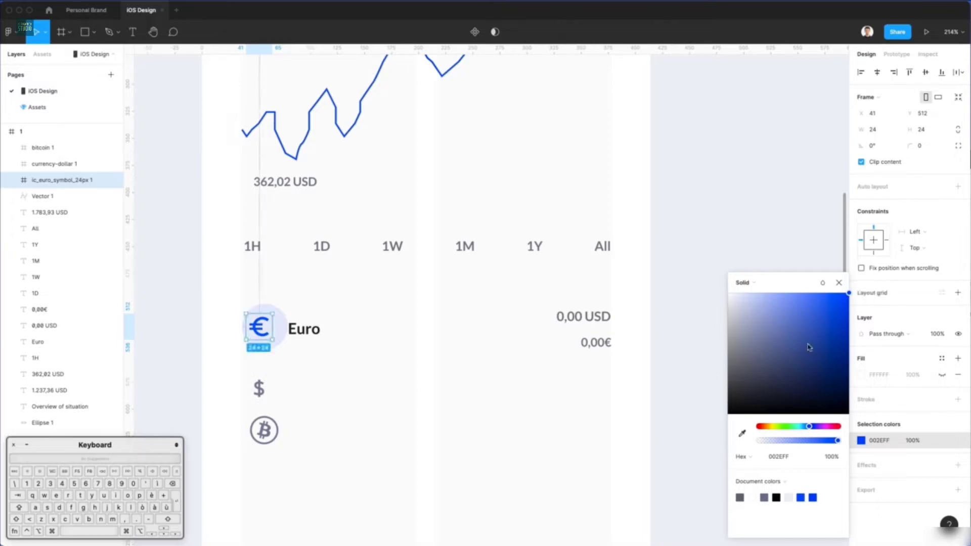
left_click(314, 284)
Step: Center the euro symbol on its circle and move the "Euro" label right to about X 93
left_click_drag(270, 329, 328, 334)
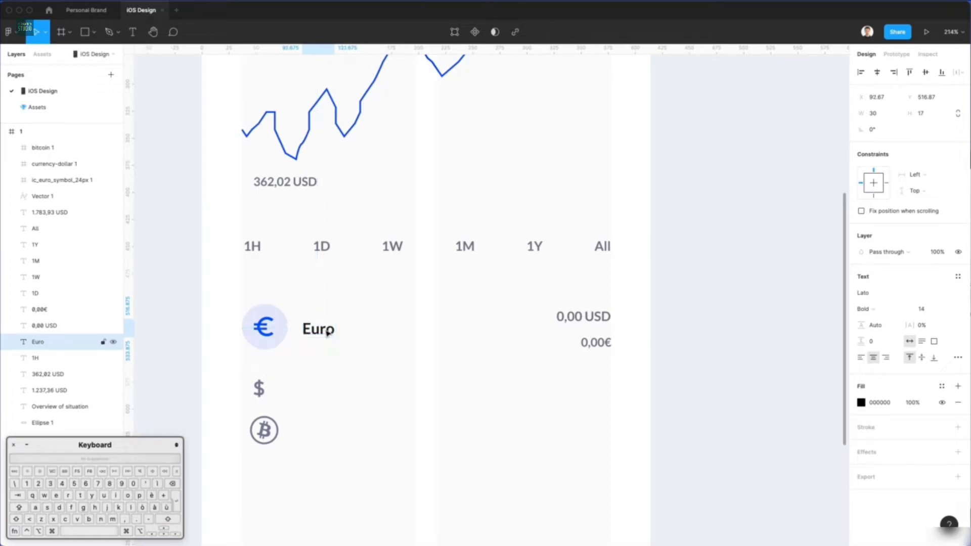
left_click(264, 330)
key("Down")
left_click(327, 300)
Step: Group the euro symbol with its circle and scale the group down to about 37 px
left_click_drag(289, 296, 263, 335)
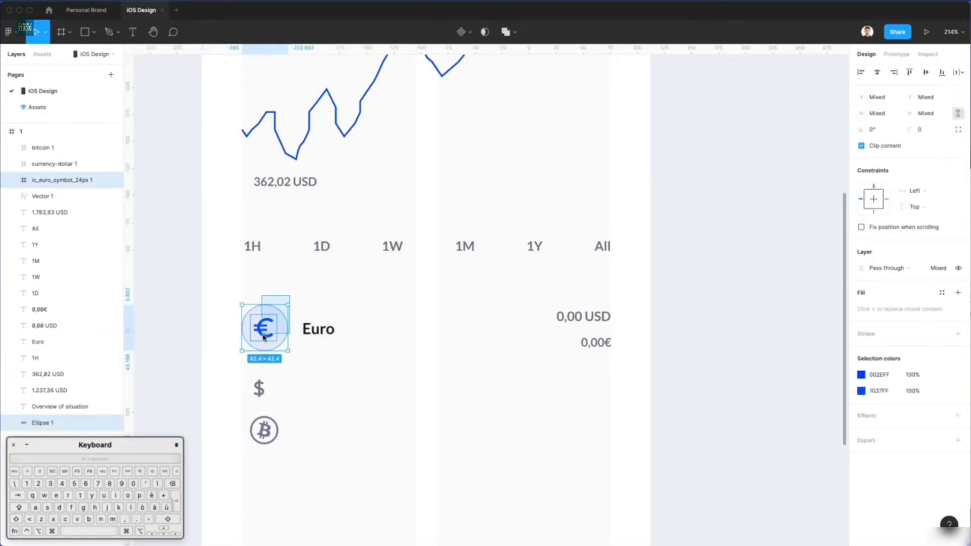
key("super+g")
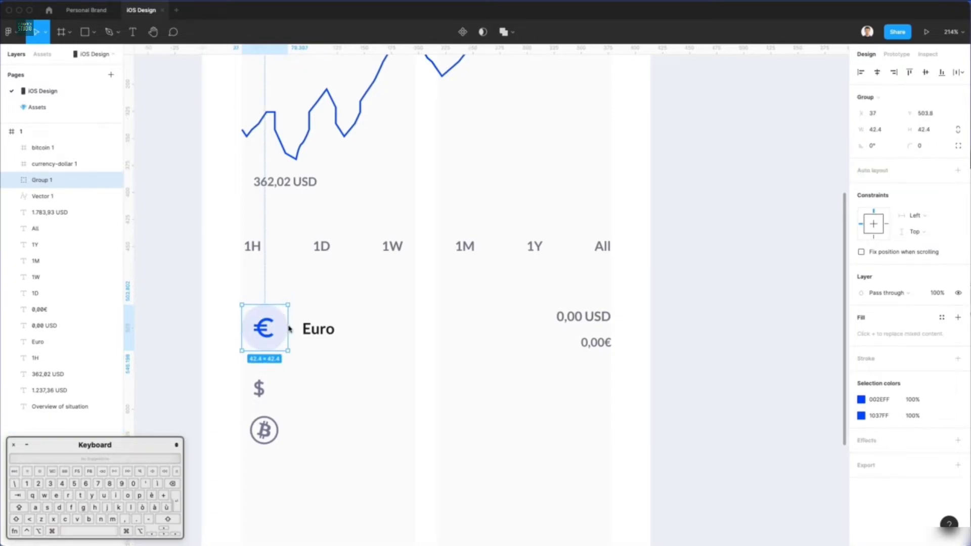
left_click_drag(288, 326, 281, 327)
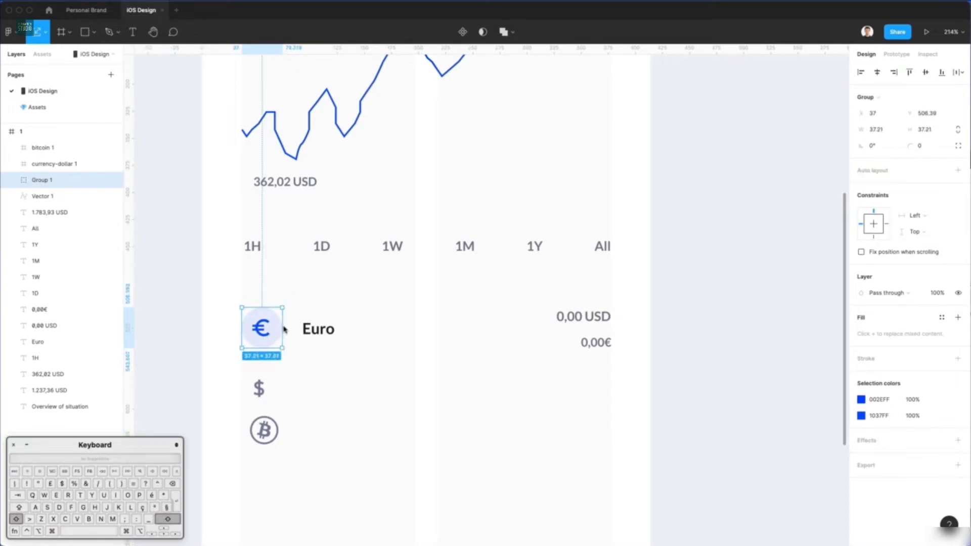
left_click(321, 293)
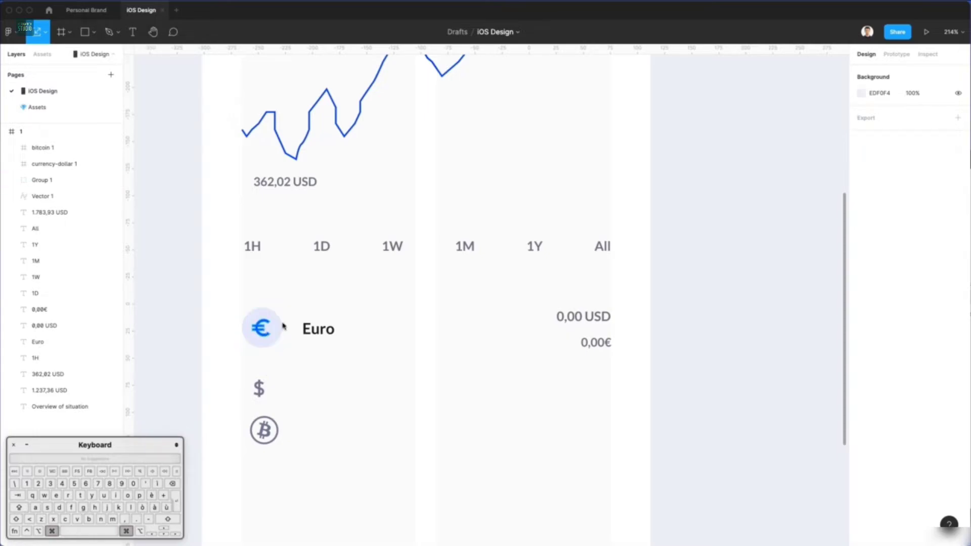
Step: Move the dollar and bitcoin icons down together to leave a wider gap below the Euro row
scroll(360, 310, "down", 5)
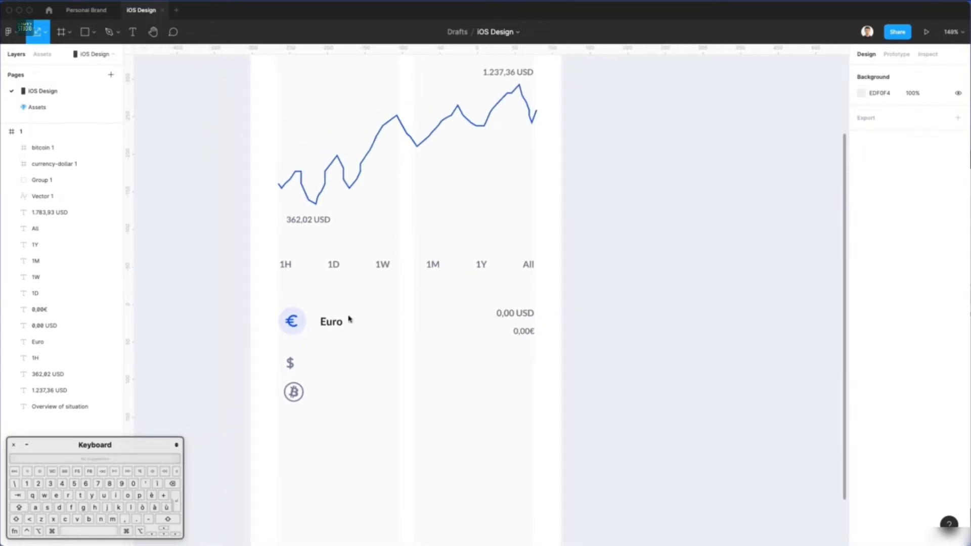
left_click_drag(272, 349, 327, 431)
left_click_drag(295, 390, 294, 430)
left_click(379, 401)
Step: Draw a 340 px wide horizontal divider line below the Euro row and nudge it up closer to the row
key("l")
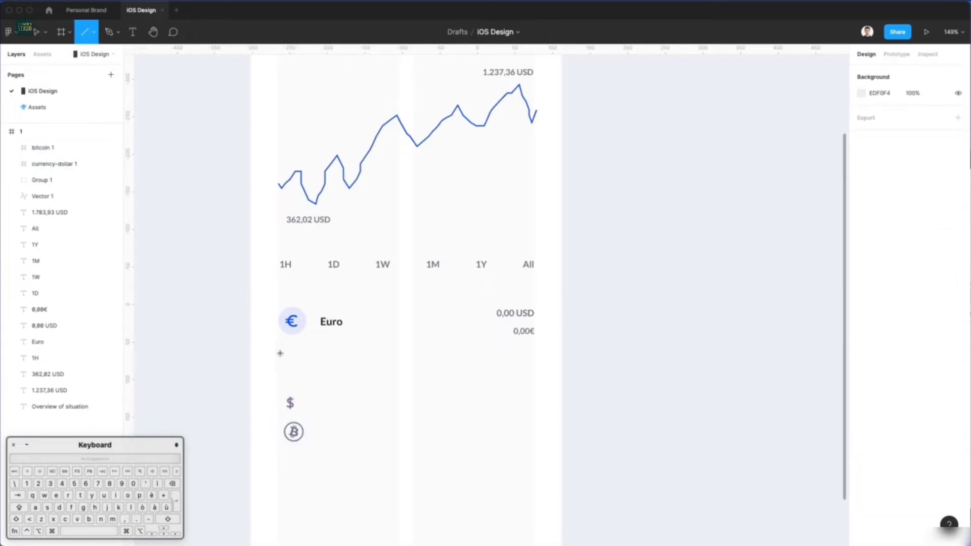
left_click_drag(279, 351, 533, 357)
key("Up")
key("Up")
key("Up")
key("Up")
Step: Set the divider line's stroke to the light gray C2C4C8 sampled from the "1.237,36 USD" label
scroll(415, 273, "up", 1)
scroll(414, 273, "up", 3)
key("i")
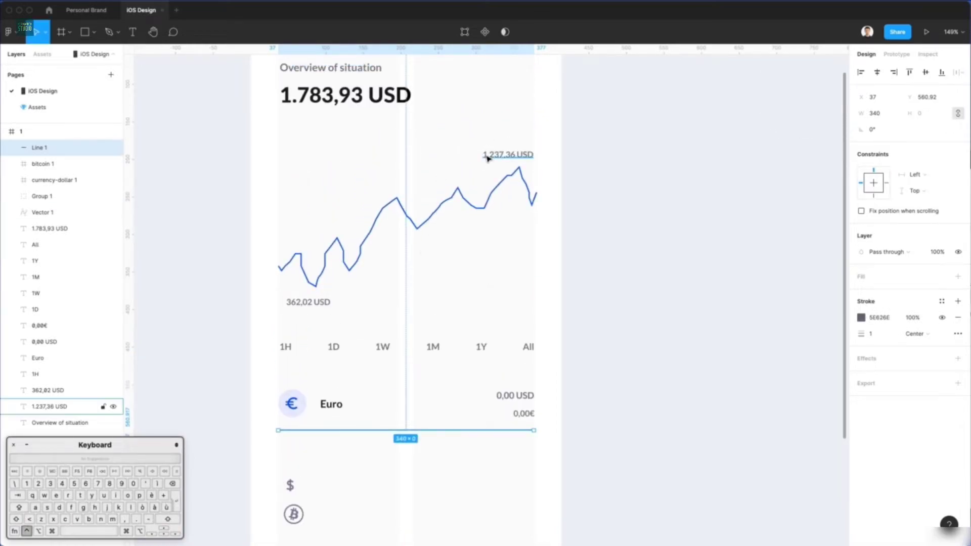
left_click(486, 156)
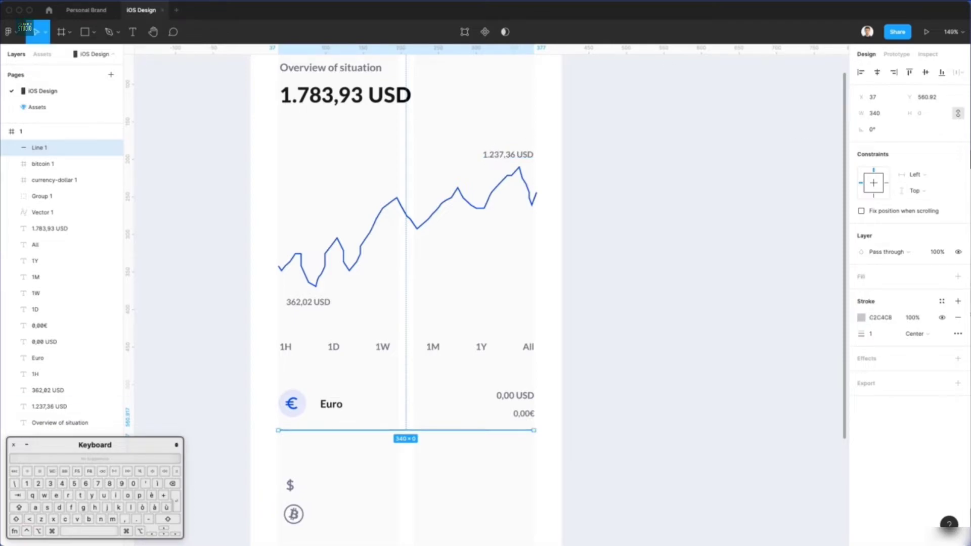
left_click(569, 345)
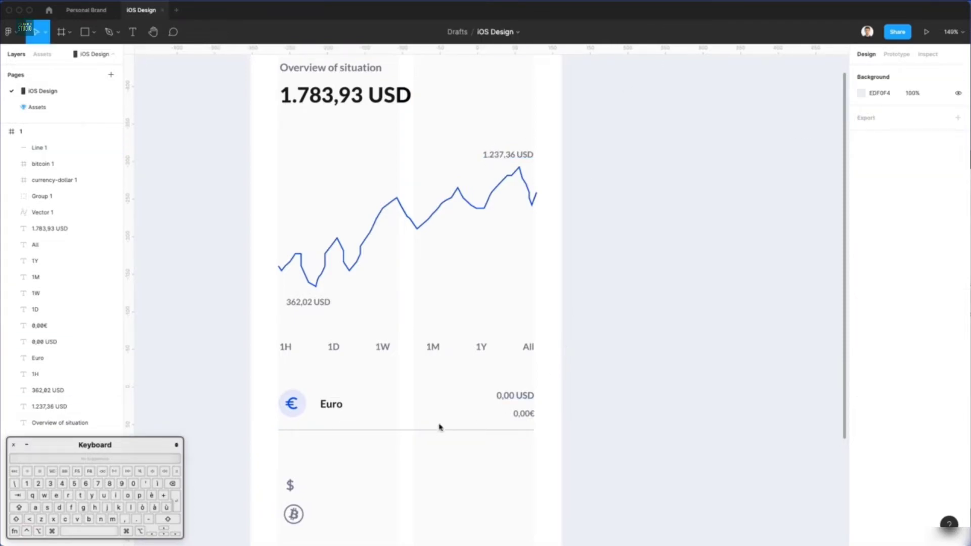
Step: Set the opacity of the divider line below the Euro row to 50%
left_click(441, 430)
key("5")
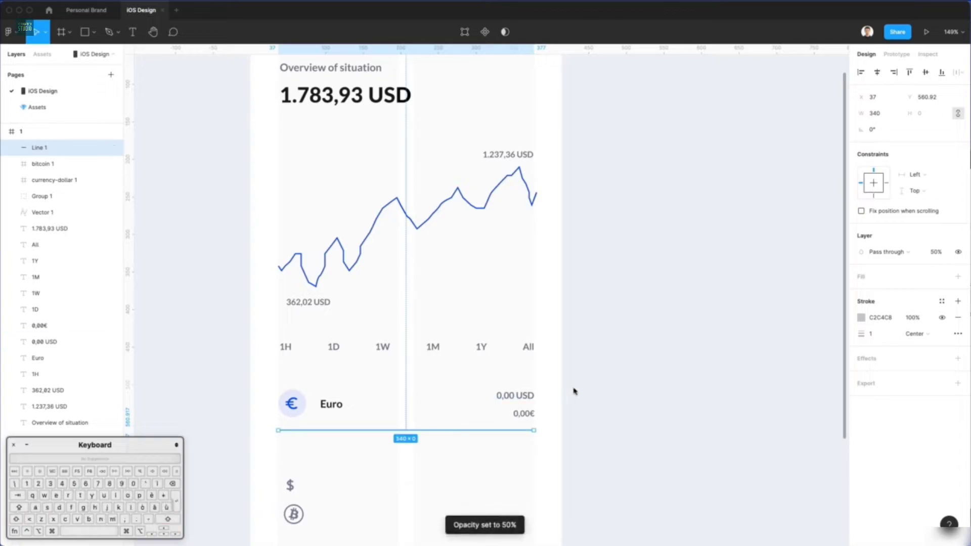
left_click(569, 394)
scroll(557, 397, "down", 2)
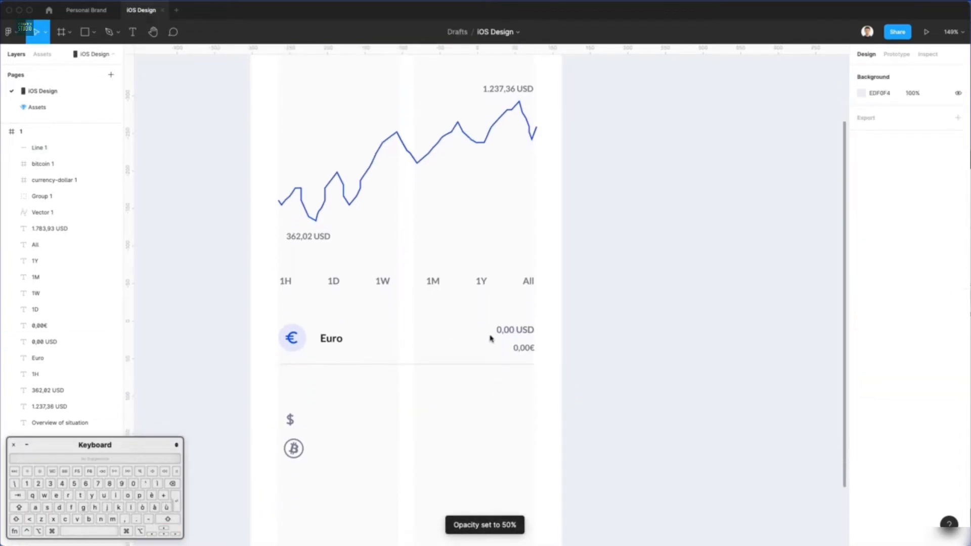
Step: Move the "0,00 USD" and "0,00€" amounts in the Euro row slightly closer together
left_click(513, 331)
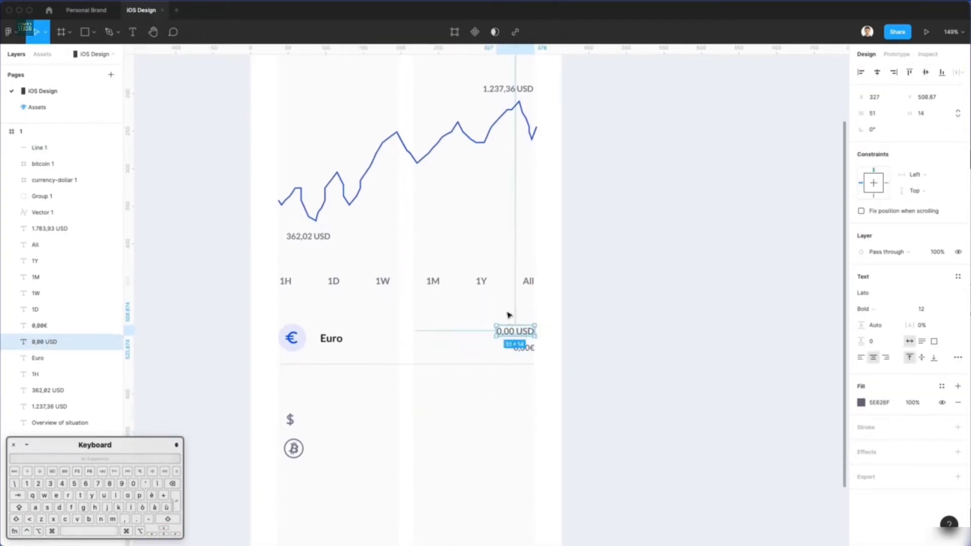
left_click(524, 347, "shift")
left_click(550, 364)
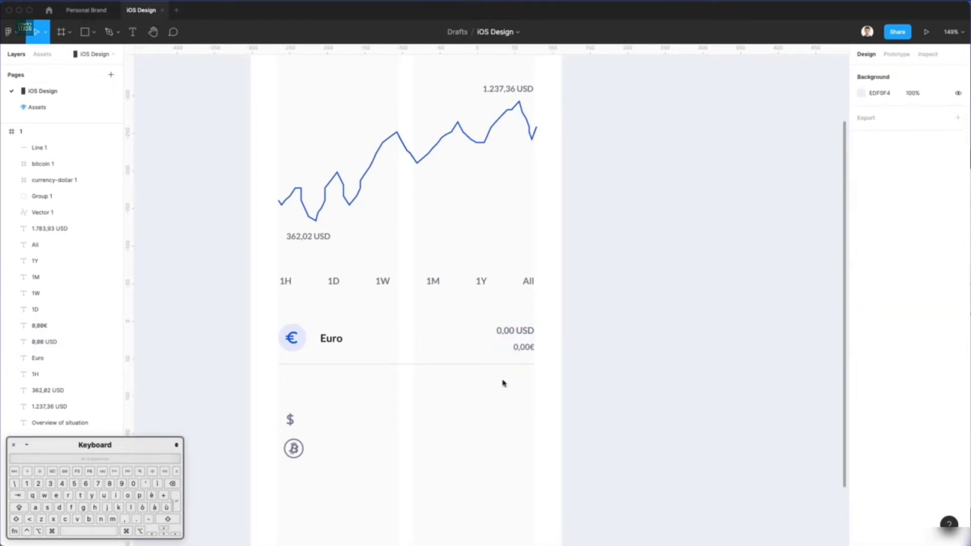
Step: Move the dollar and bitcoin icons out of the phone frame onto the empty canvas beside it
left_click_drag(291, 409, 373, 490)
scroll(340, 381, "down", 3)
left_click_drag(294, 350, 279, 475)
Step: Duplicate the complete Euro row with its divider four times downward at equal spacing to make five rows
left_click_drag(261, 228, 521, 315)
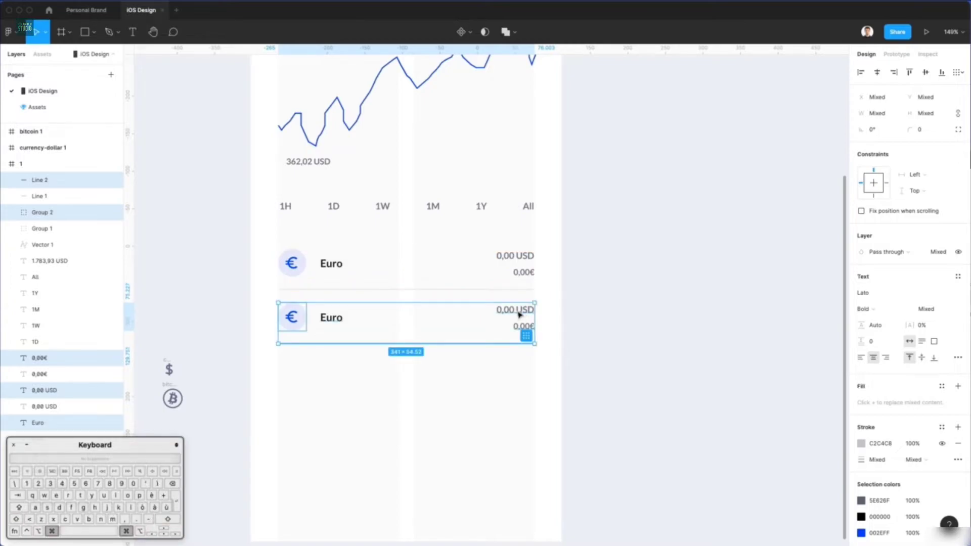
key("super+d")
key("super+d")
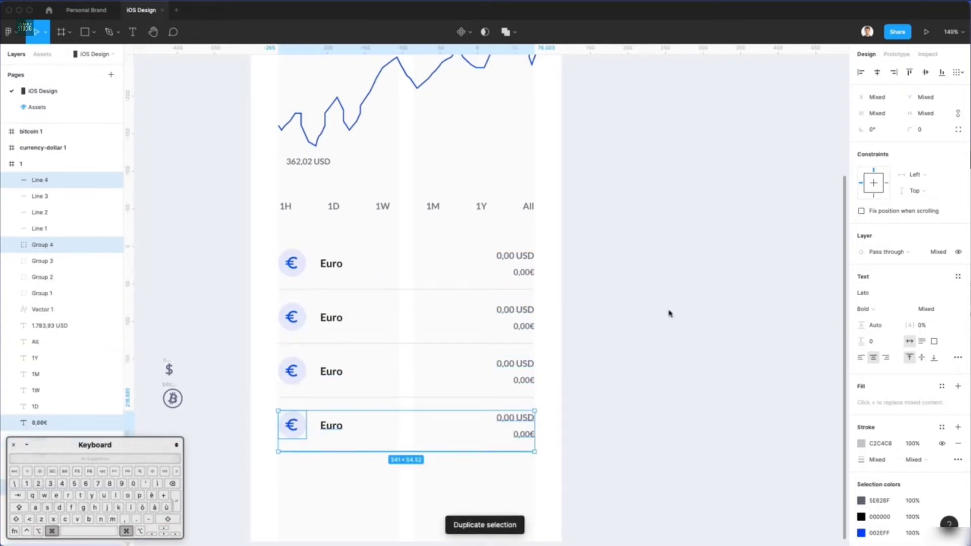
key("super+d")
scroll(662, 316, "down", 2)
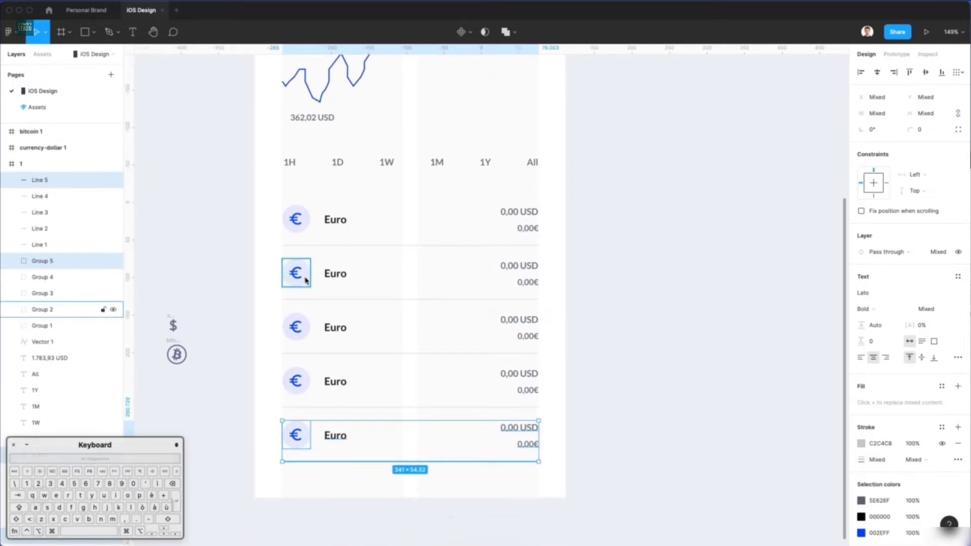
Step: Nudge the duplicated Euro rows up one after another so the list spacing is tighter and even
left_click_drag(260, 253, 268, 324)
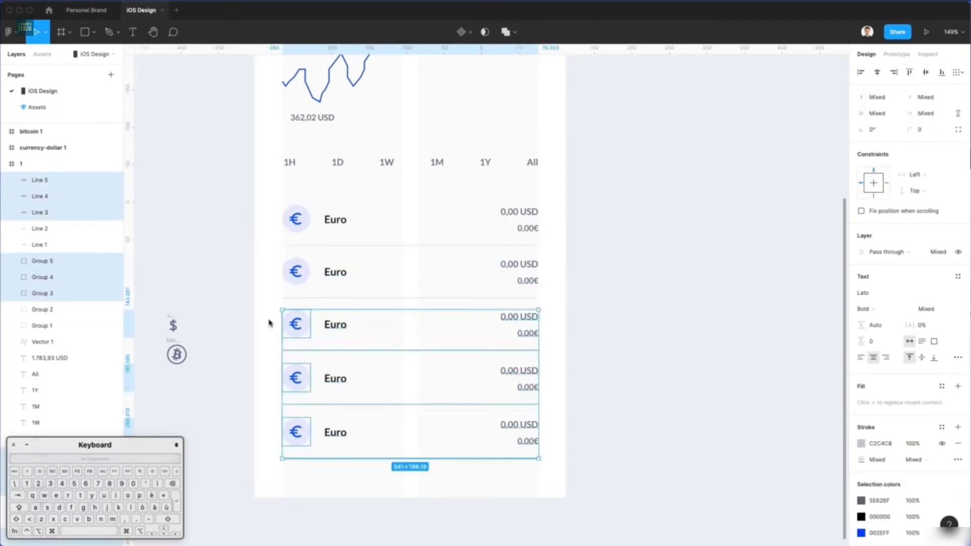
left_click_drag(268, 374, 259, 412)
key("Up")
key("Up")
left_click(520, 468)
key("Up")
key("Up")
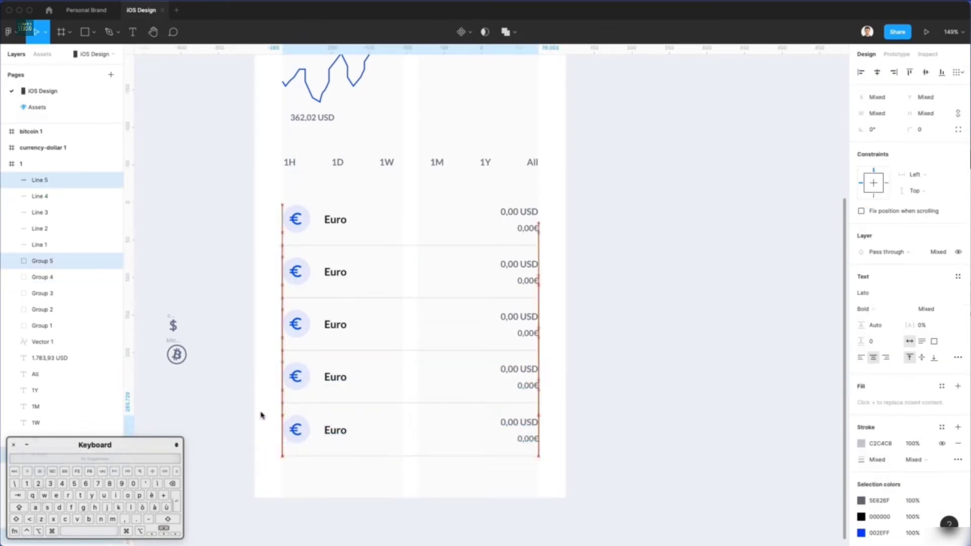
left_click(260, 416)
Step: Ungroup the dollar and bitcoin icon frames together so that only their inner groups remain
left_click_drag(157, 310, 225, 391)
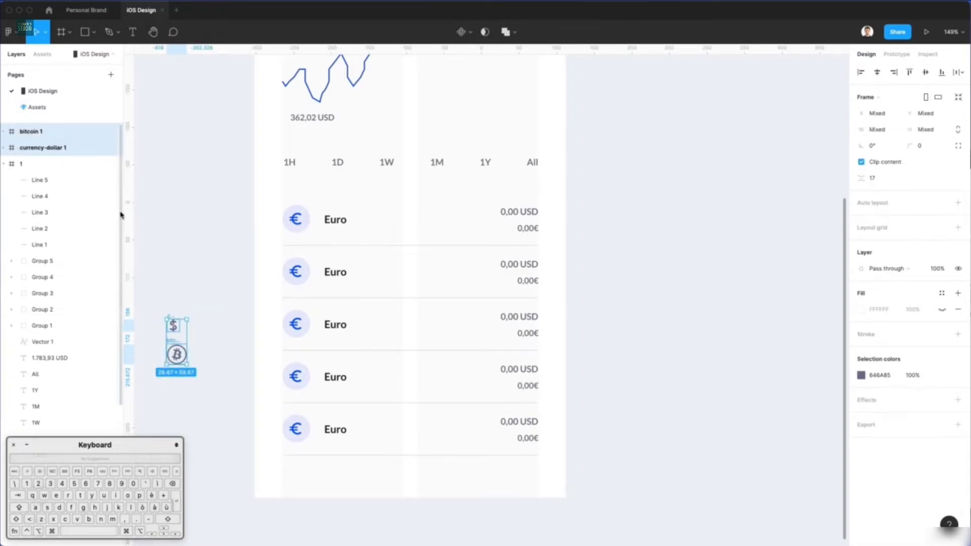
right_click(23, 140)
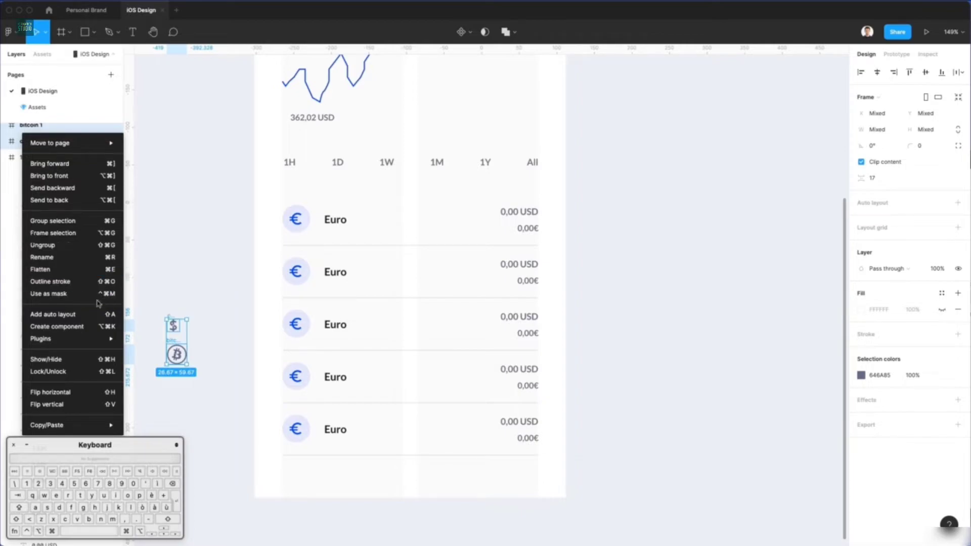
left_click(203, 282)
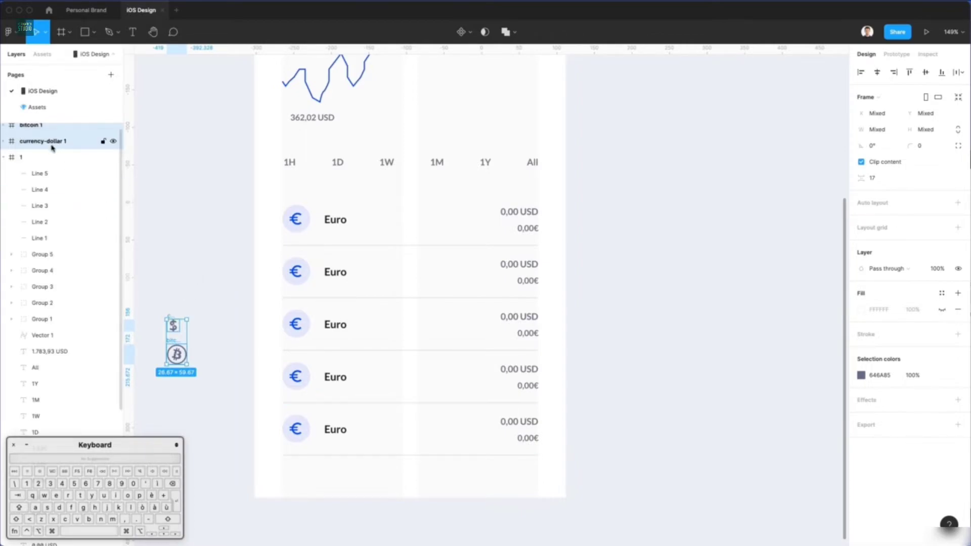
key("shift")
key("super")
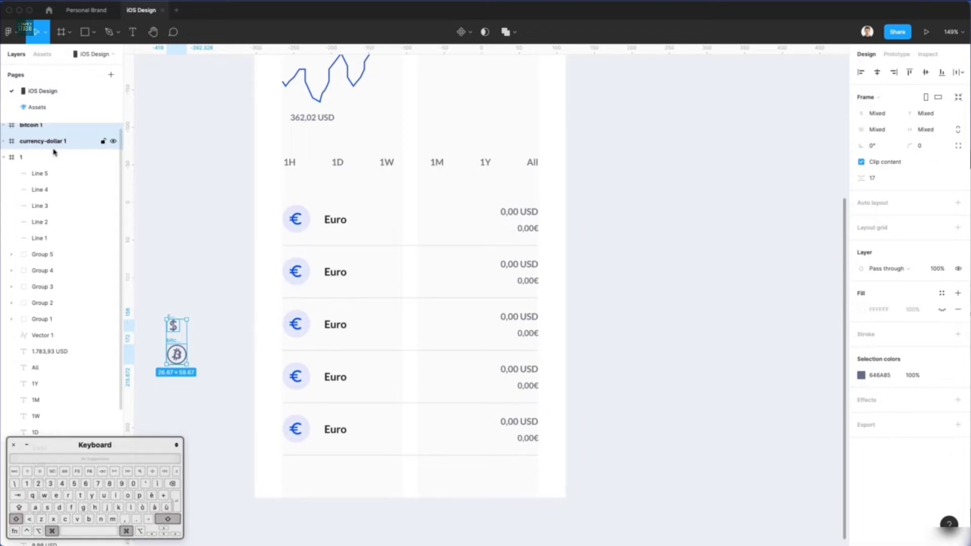
key("super+g")
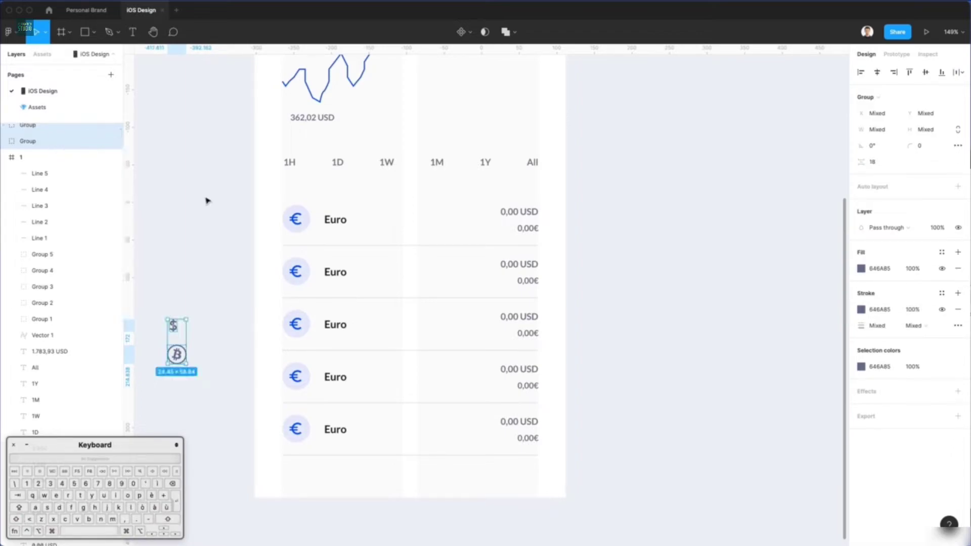
left_click(202, 314)
Step: Move the dollar symbol beside the second row's circle and delete the euro symbol from that circle
left_click_drag(174, 326, 278, 272)
scroll(279, 268, "up", 5)
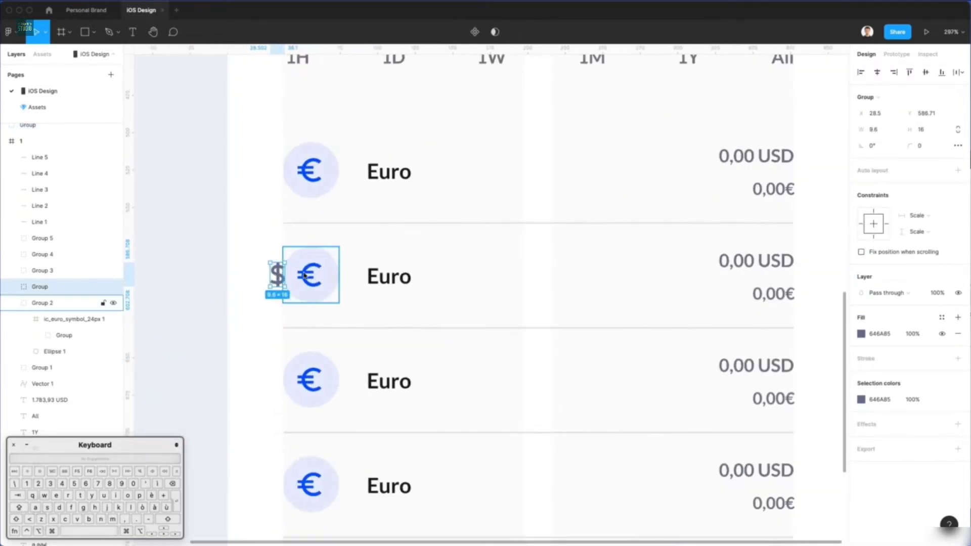
double_click(306, 276)
key("Delete")
scroll(306, 275, "down", 2)
scroll(306, 275, "left", 2)
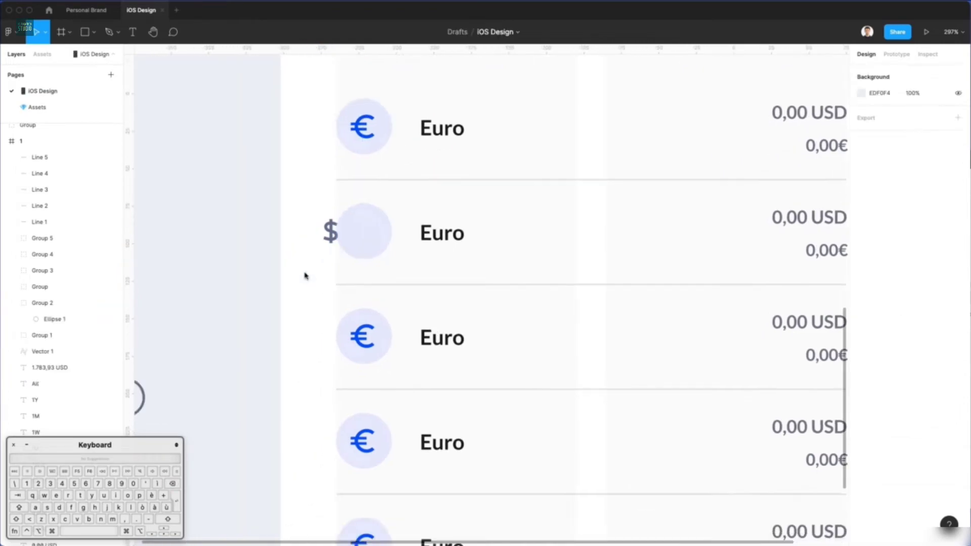
Step: Bring the bitcoin icon into the list, then centre the dollar symbol in the second row's circle, enlarged to about 10 × 17 px
left_click_drag(198, 352, 527, 252)
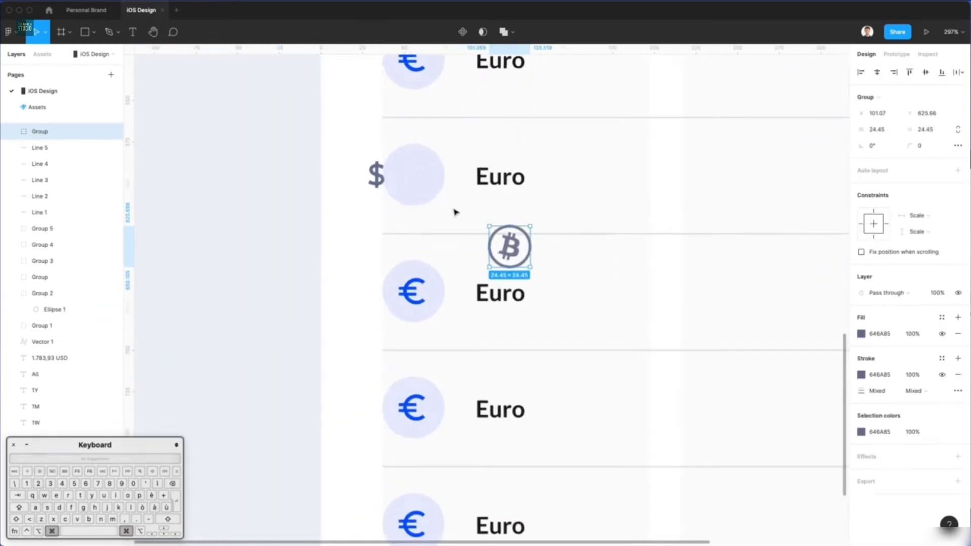
scroll(451, 205, "up", 5)
scroll(360, 156, "up", 1)
left_click_drag(332, 192, 393, 191)
scroll(393, 190, "up", 4)
left_click_drag(400, 313, 405, 314)
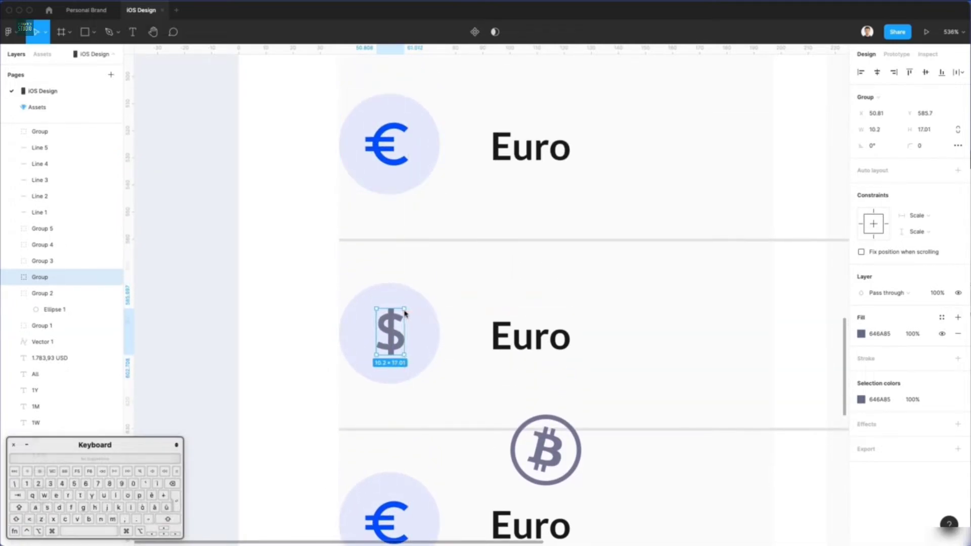
key("Down")
key("Up")
scroll(404, 314, "down", 6)
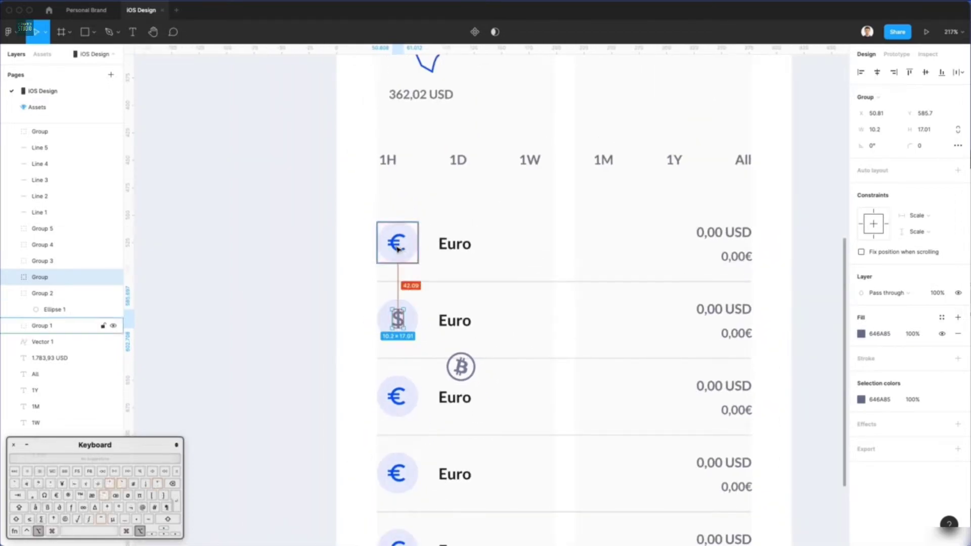
Step: Set the dollar symbol's fill to the blue 002EFF sampled from the euro symbol in the first row
key("ctrl+c")
left_click(398, 244)
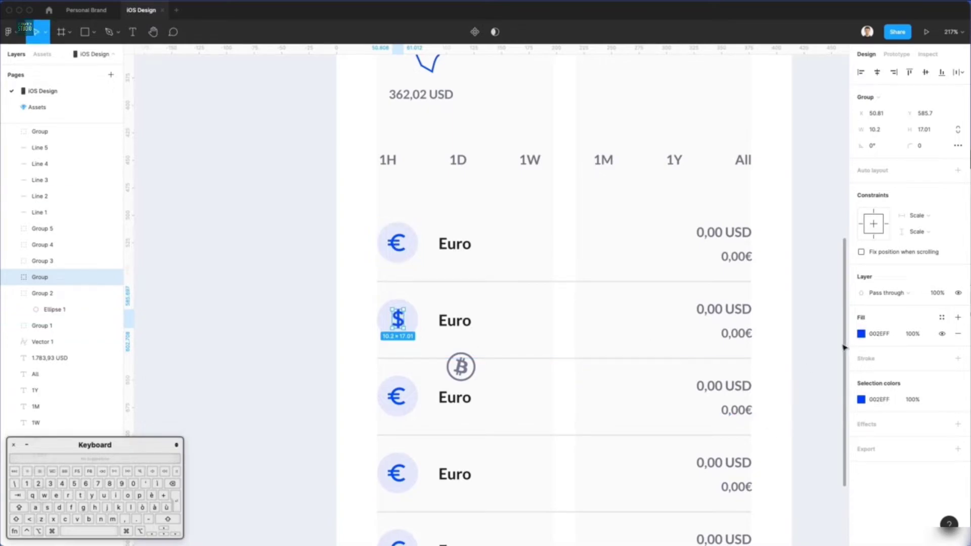
key("ctrl+c")
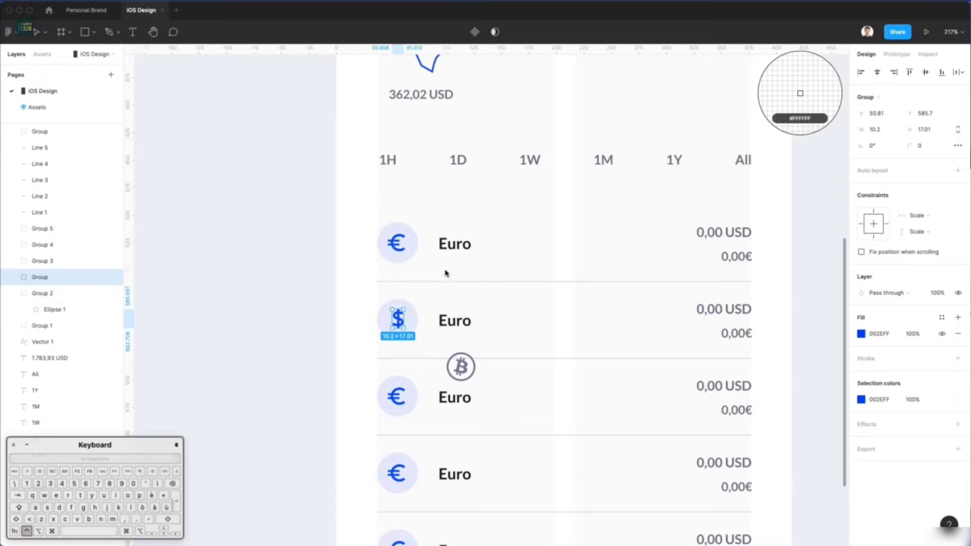
key("Escape")
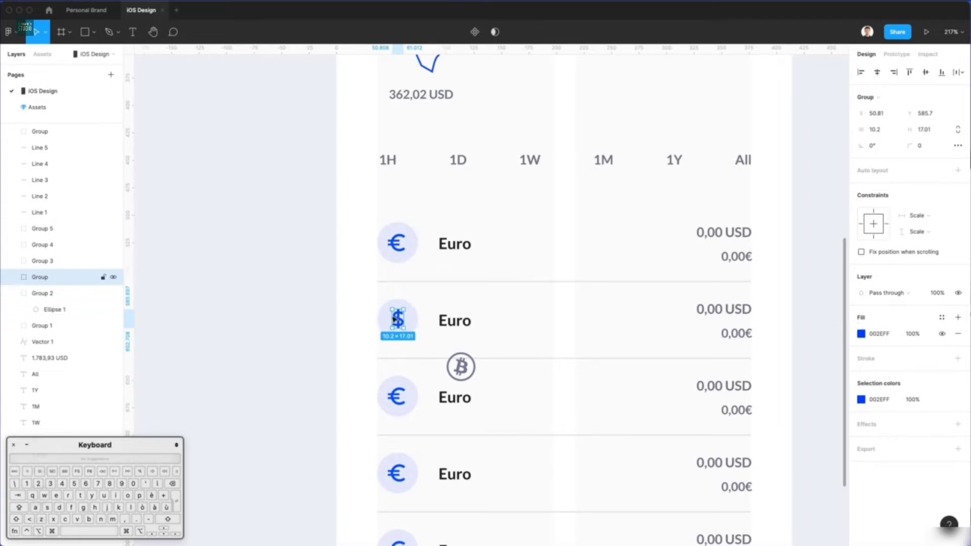
Step: Delete the euro symbol from the third row's circle
left_click(408, 399)
double_click(399, 397)
key("Delete")
left_click(451, 371, "super")
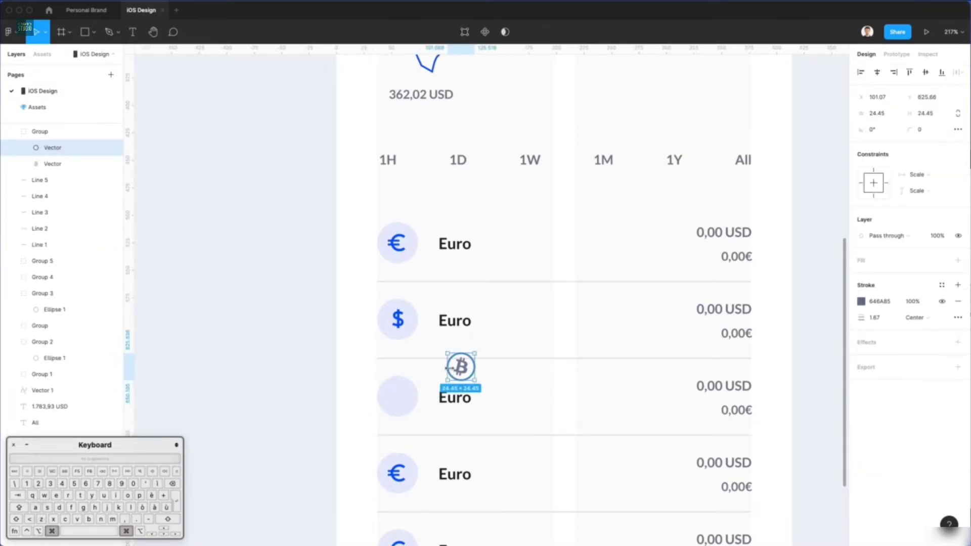
key("BackSpace")
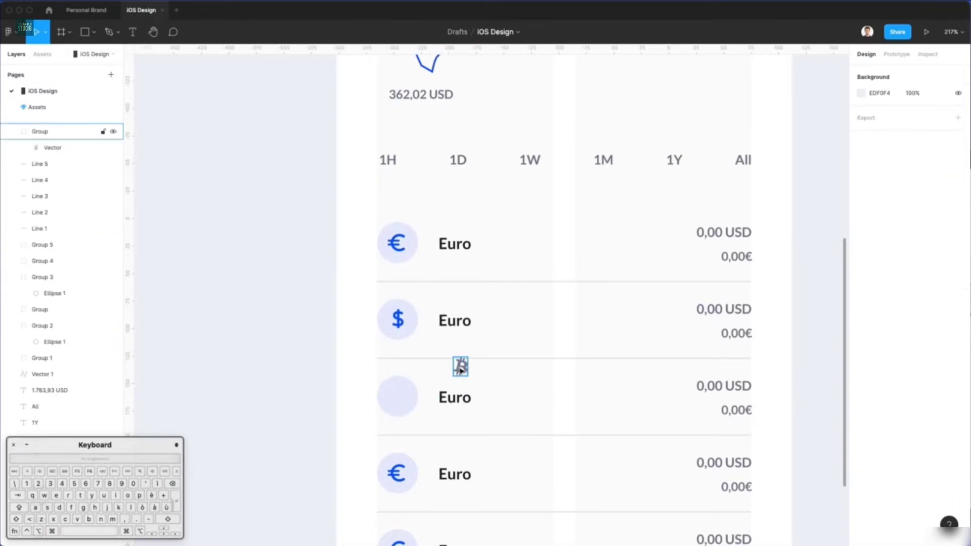
key("super+z")
left_click(519, 352)
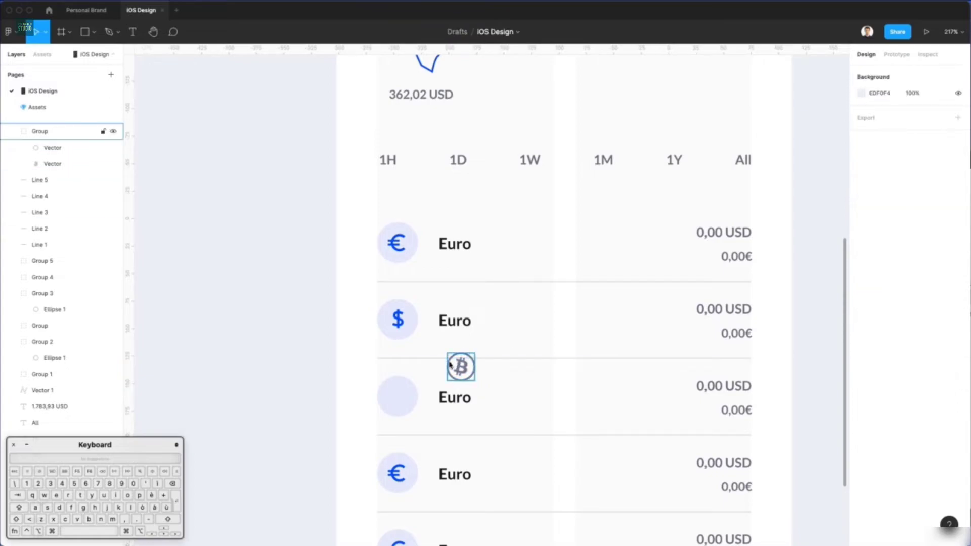
Step: Delete the outer ring of the bitcoin icon and centre the remaining symbol in the third row's circle
left_click(452, 365, "super")
key("BackSpace")
left_click_drag(461, 365, 410, 380)
scroll(398, 396, "up", 1)
scroll(398, 396, "up", 3)
key("Down")
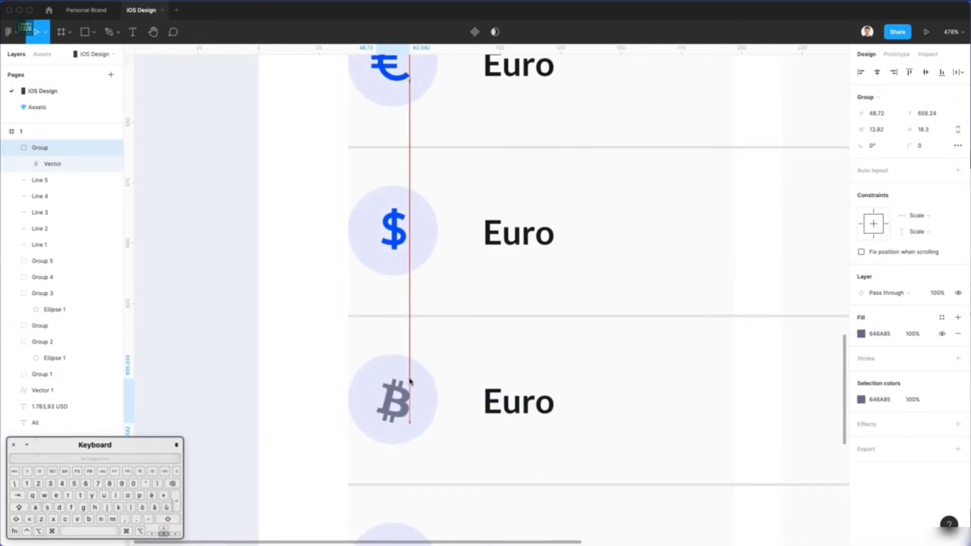
key("Up")
scroll(410, 380, "down", 1)
scroll(409, 380, "down", 3)
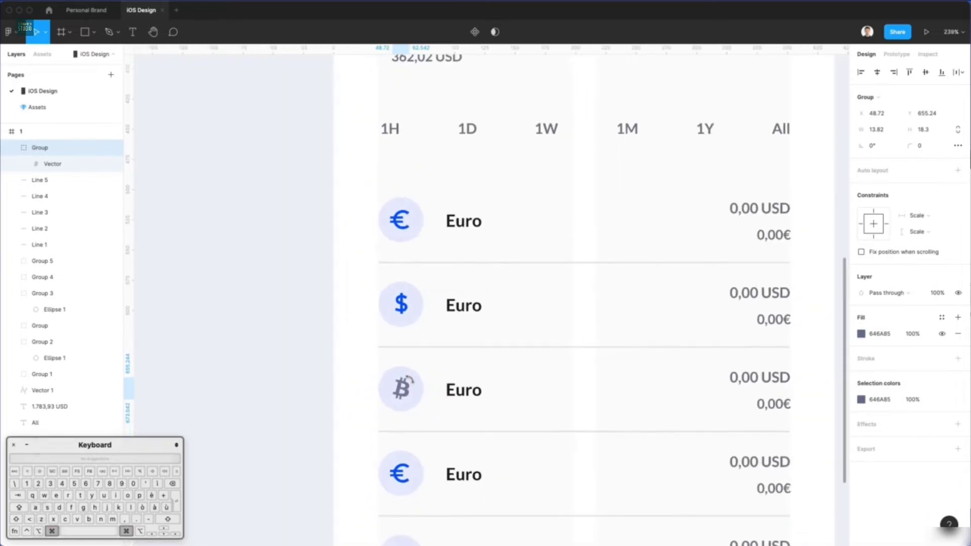
Step: Set the bitcoin symbol's fill to the blue 002EFF sampled from the dollar symbol
key("i")
left_click(404, 307)
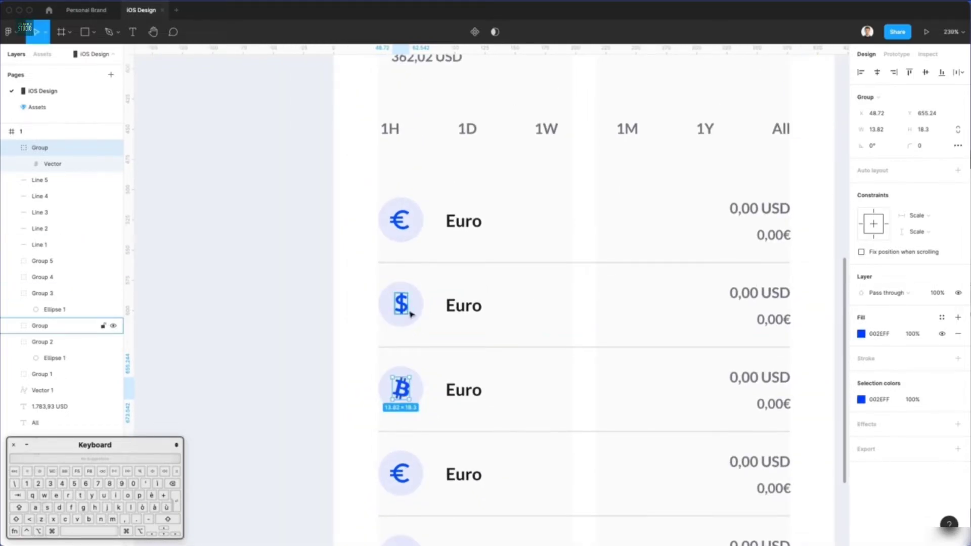
left_click(444, 372)
Step: Select the bitcoin symbol together with its background circle and change the symbol's color to orange FF9900
scroll(444, 372, "right", 1)
scroll(445, 372, "down", 1)
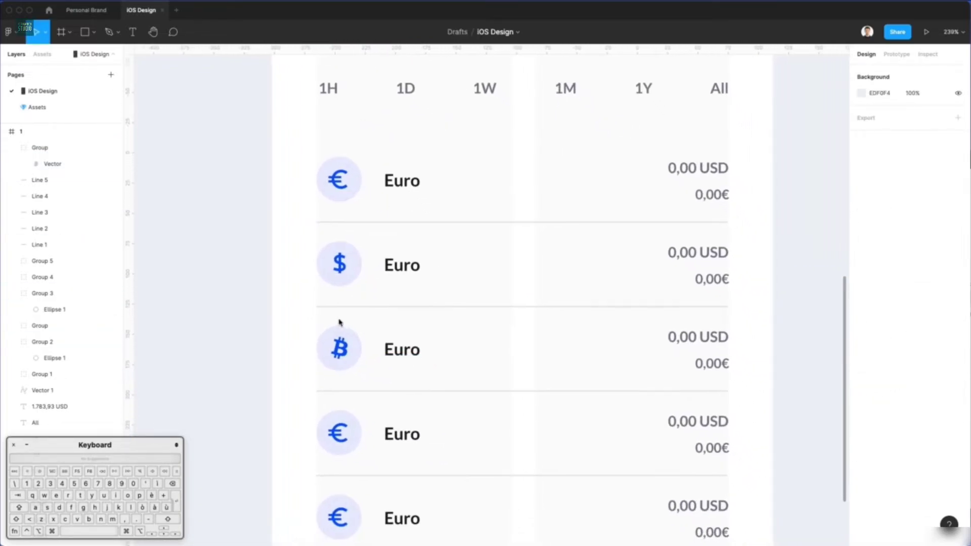
left_click(341, 347, "super")
left_click(345, 331, "shift")
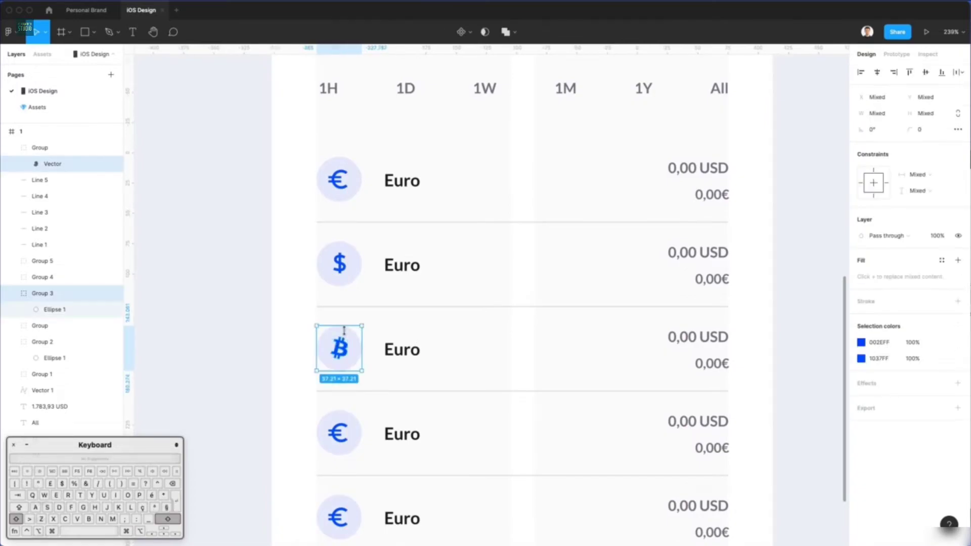
left_click(392, 326)
left_click(341, 348, "super")
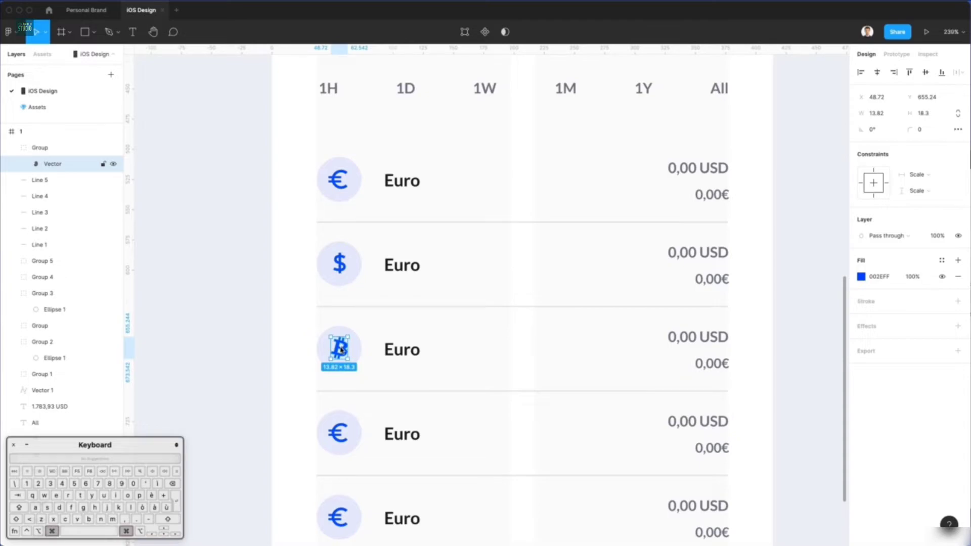
left_click(344, 333, "shift+super")
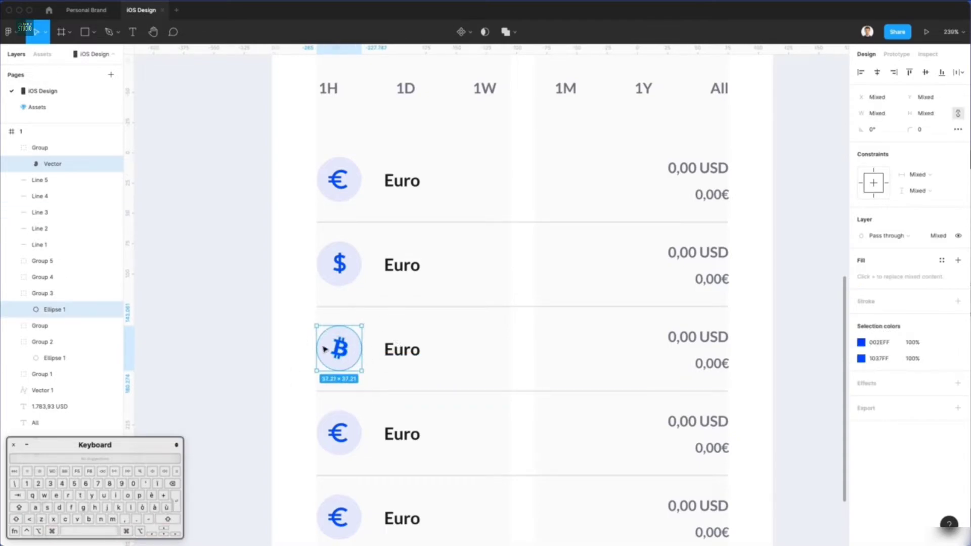
left_click(861, 345)
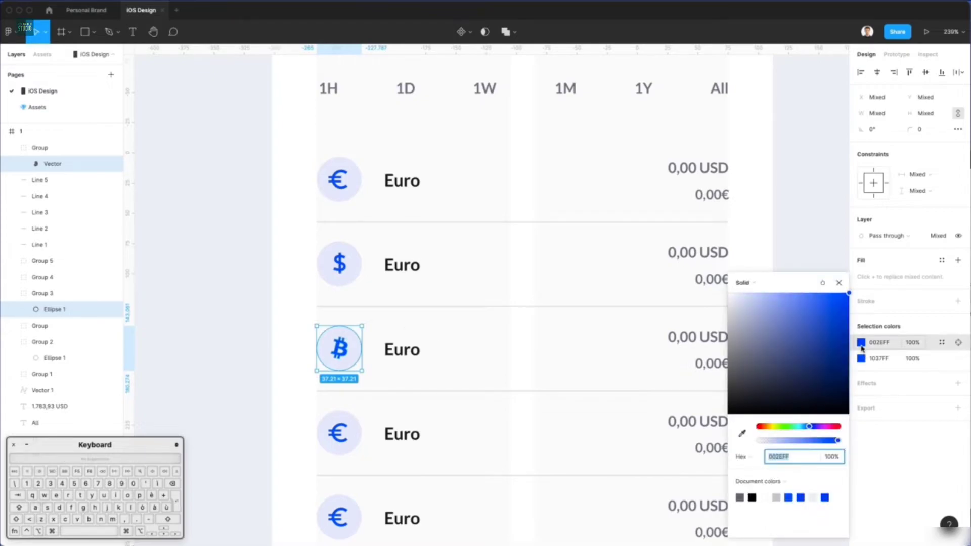
left_click(767, 427)
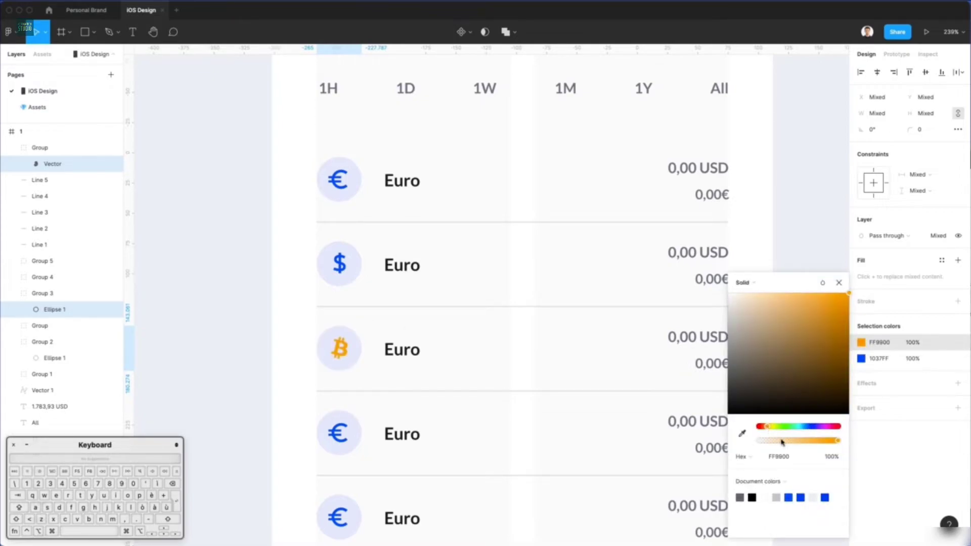
Step: Copy the Bitcoin symbol's orange FF9900 and apply it to the circle behind the symbol
left_click(775, 456)
key("super+c")
left_click(872, 359)
key("super+v")
key("Return")
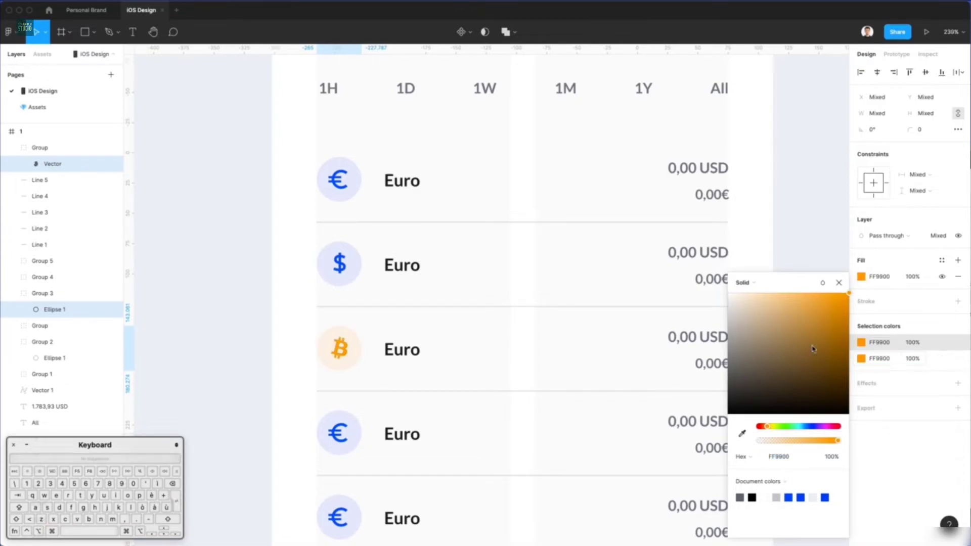
Step: Select the dollar symbol with its circle and recolour only the symbol bright green, 00FF19
left_click(523, 309)
left_click(339, 263, "super")
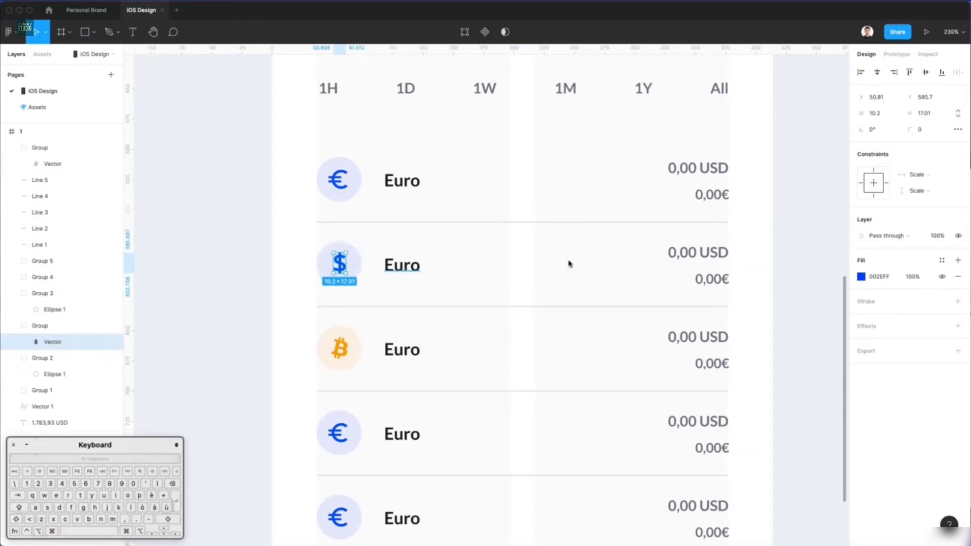
left_click(353, 264, "shift+super")
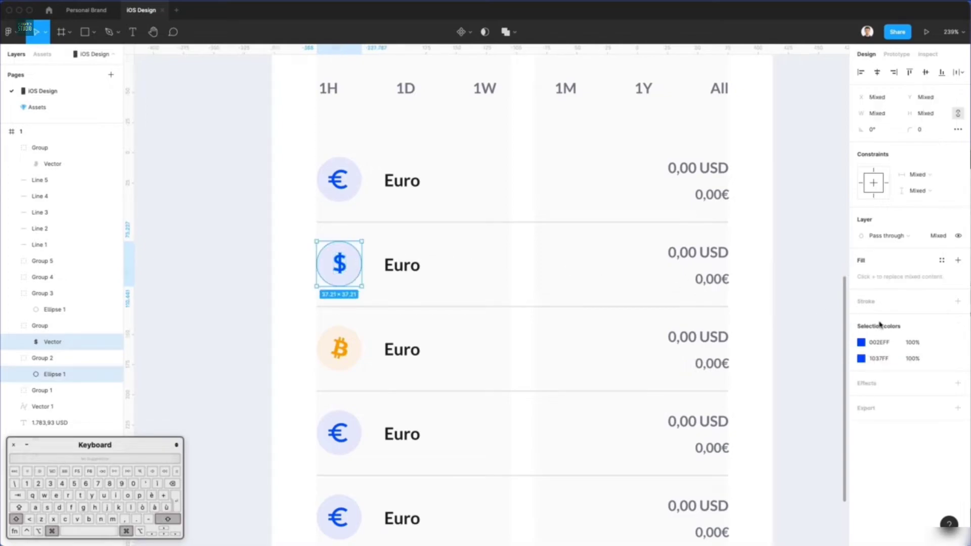
left_click(860, 342)
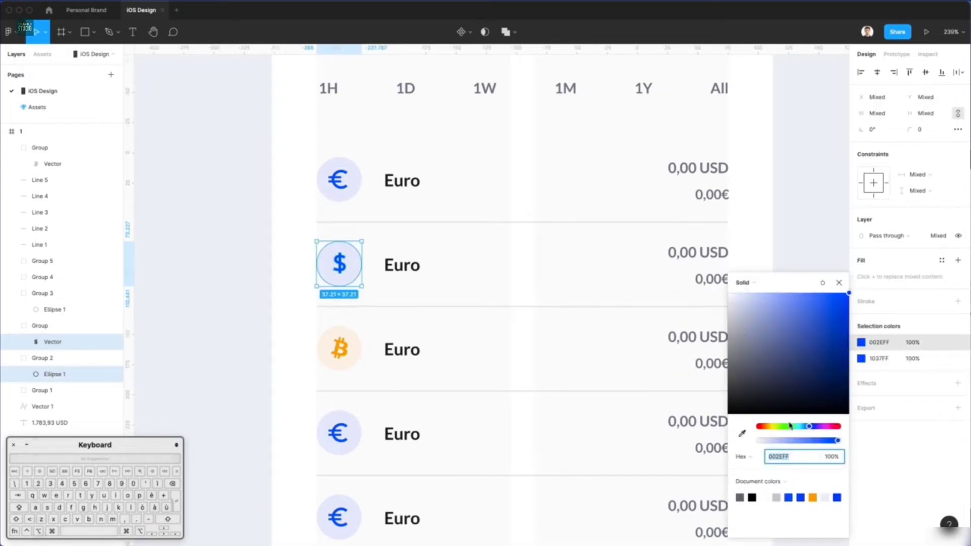
left_click_drag(792, 429, 783, 429)
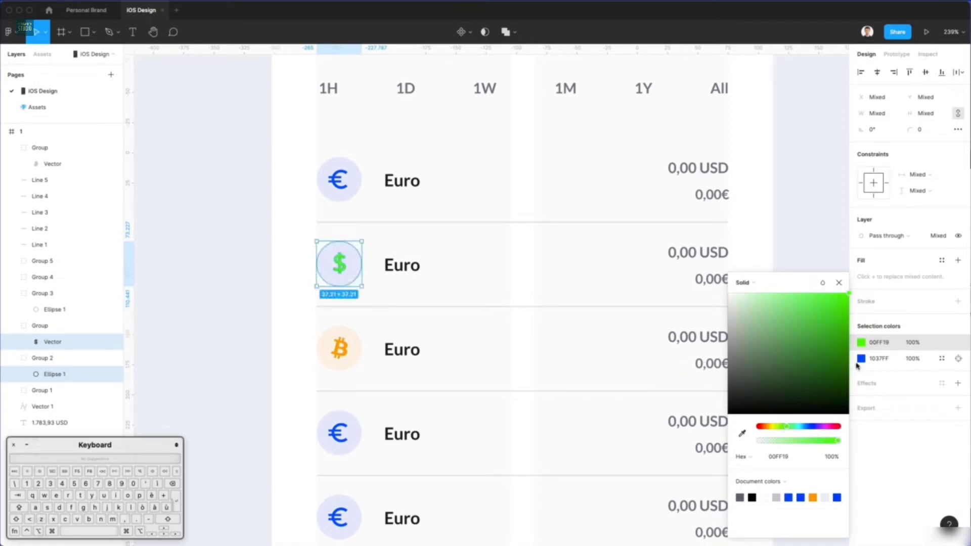
Step: Apply the green 00FF19 to the circle behind the dollar symbol
left_click(875, 356)
left_click(879, 360)
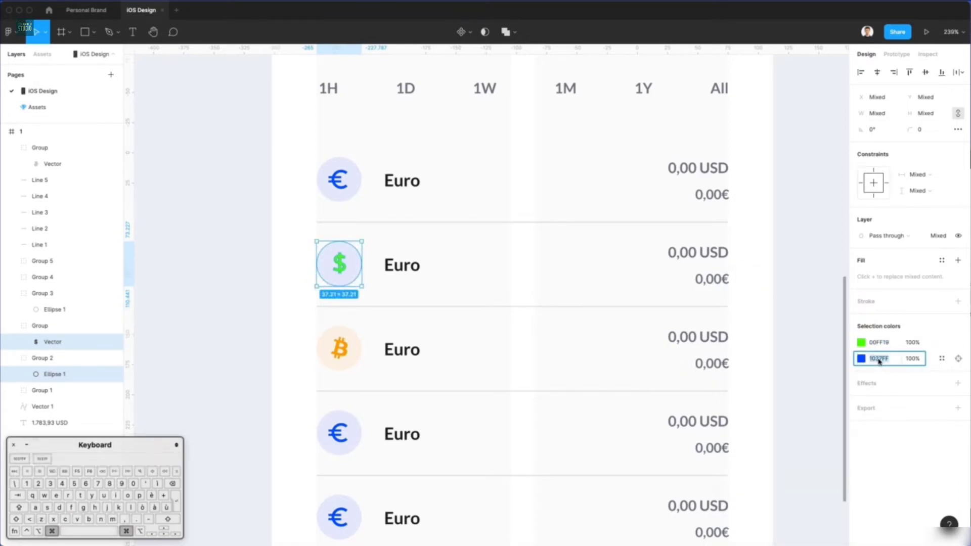
type("00FF19")
key("Return")
left_click(506, 243)
scroll(505, 245, "down", 4)
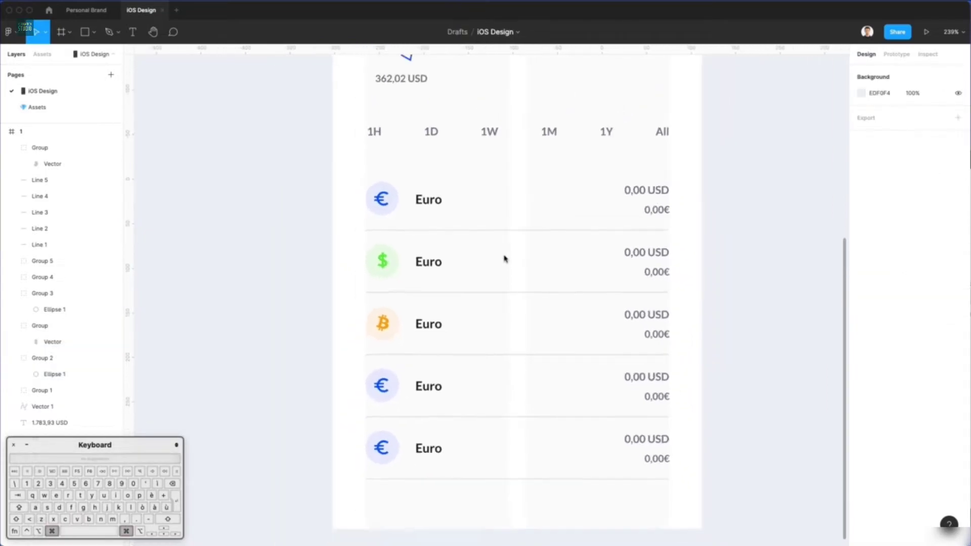
Step: Darken the shared green of the dollar symbol and its circle to 00CF15
scroll(505, 258, "up", 1)
scroll(366, 291, "up", 5)
left_click(370, 290, "super")
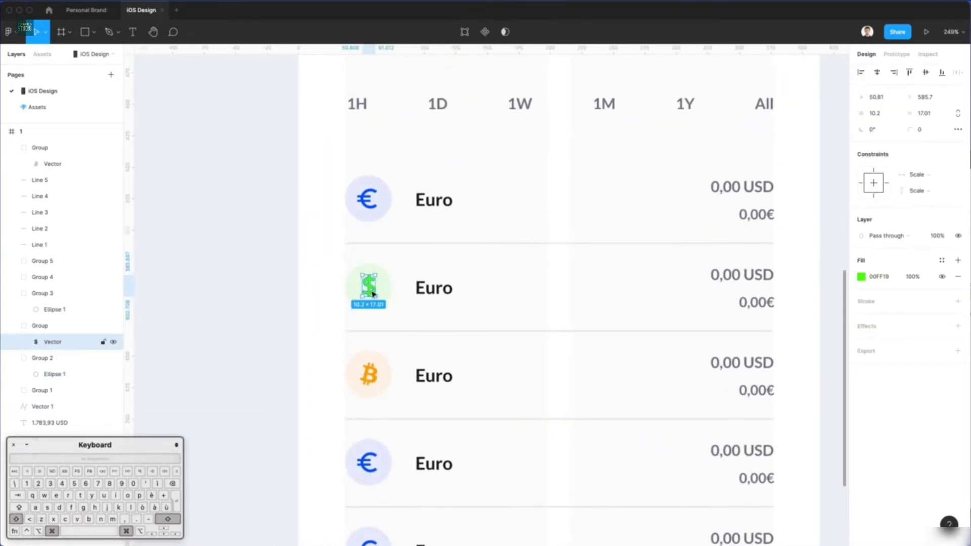
left_click(386, 291, "shift+super")
left_click(861, 278)
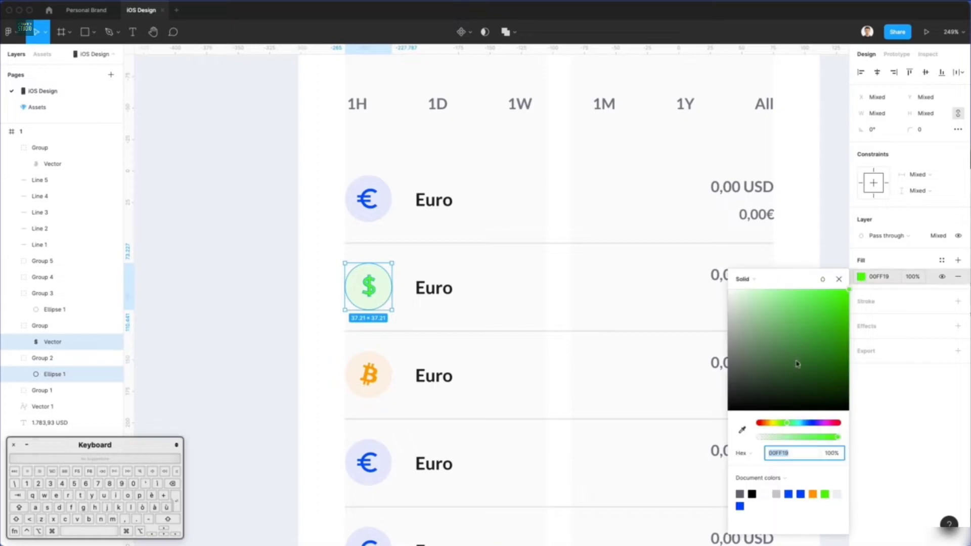
left_click_drag(841, 299, 873, 318)
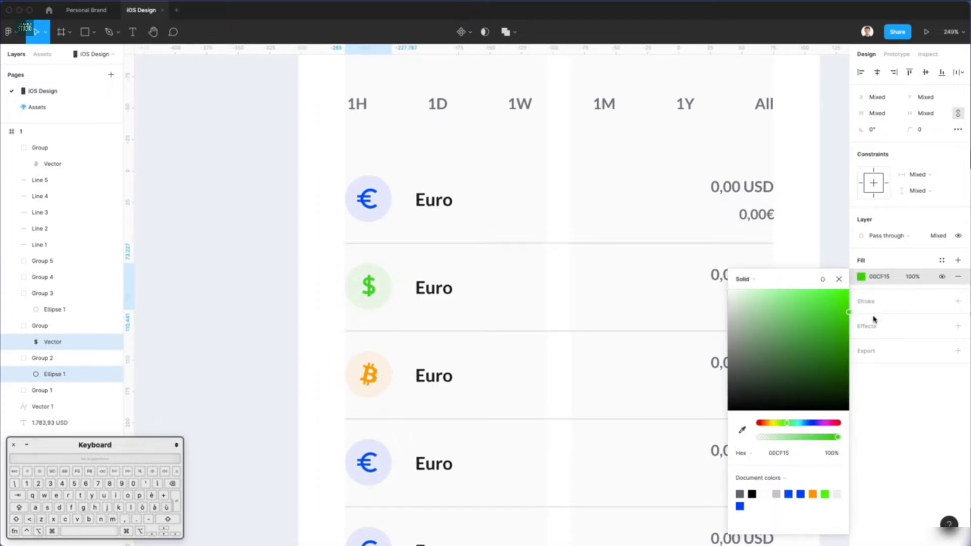
left_click(507, 300)
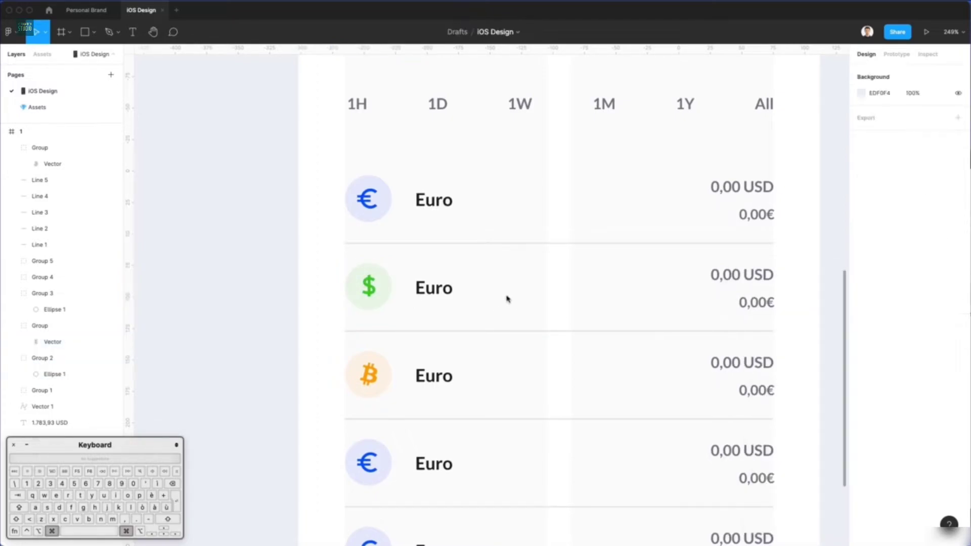
Step: Duplicate the fourth row's Euro label beside itself and change the copy's text to £
scroll(507, 299, "down", 2)
scroll(507, 299, "right", 2)
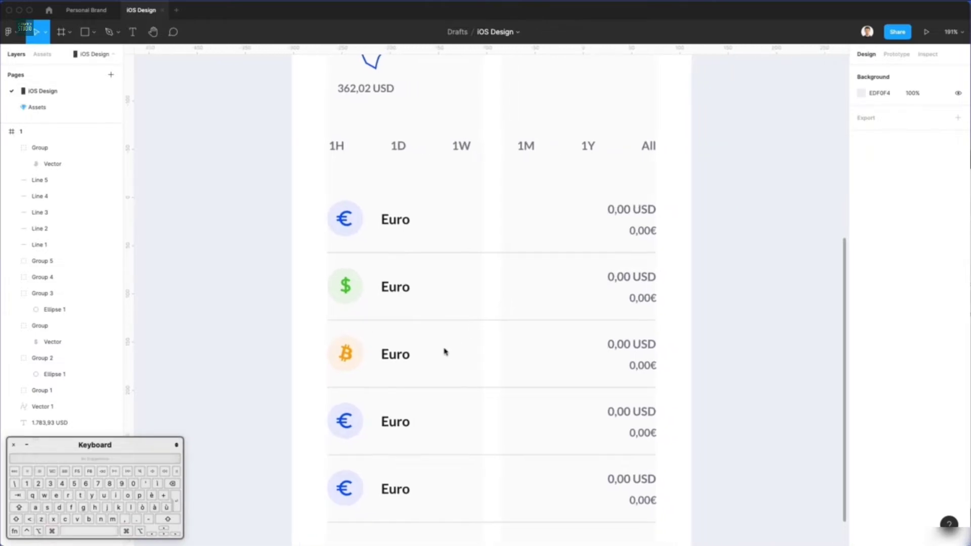
scroll(444, 352, "down", 1)
scroll(445, 352, "up", 2)
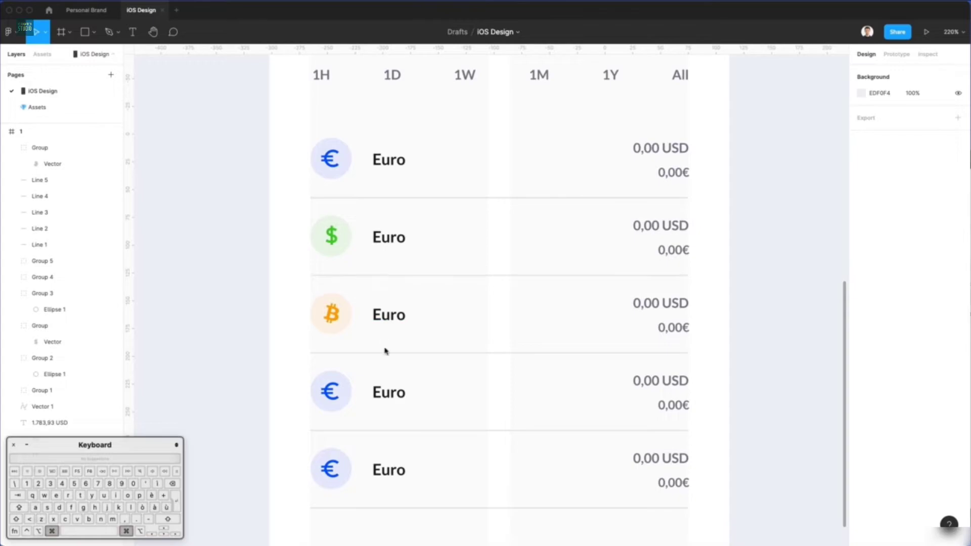
left_click_drag(389, 390, 450, 391)
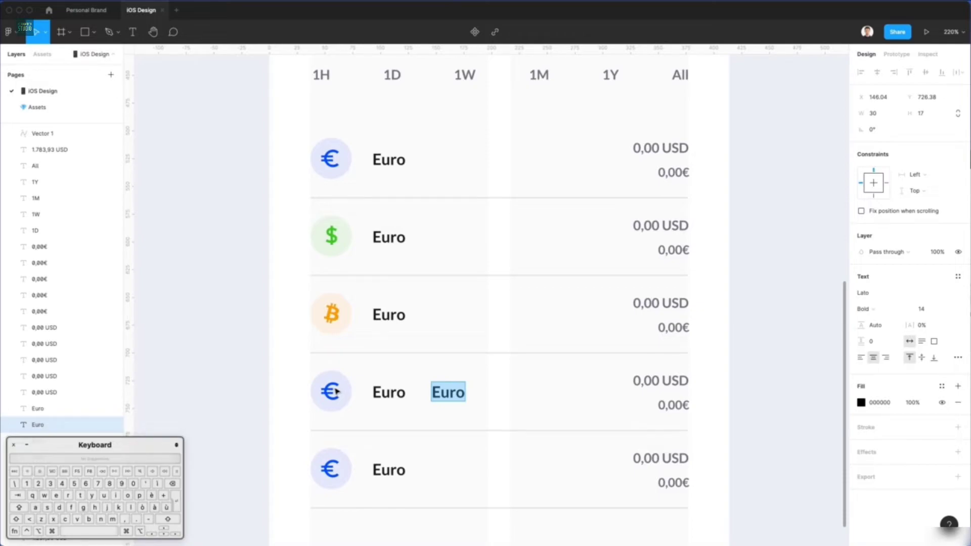
type("£")
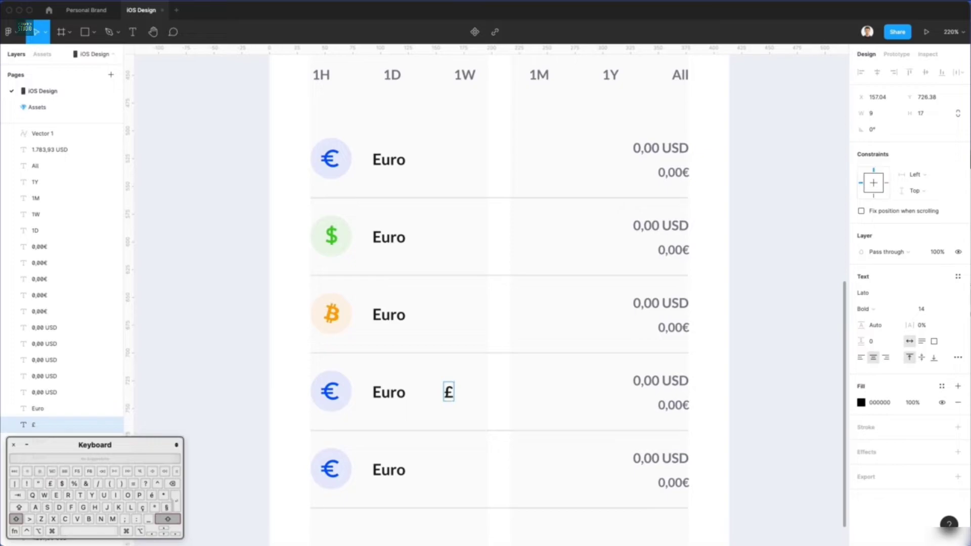
key("Escape")
Step: Delete the euro symbol in the fourth row and move the £ text into its circle
scroll(418, 422, "down", 2)
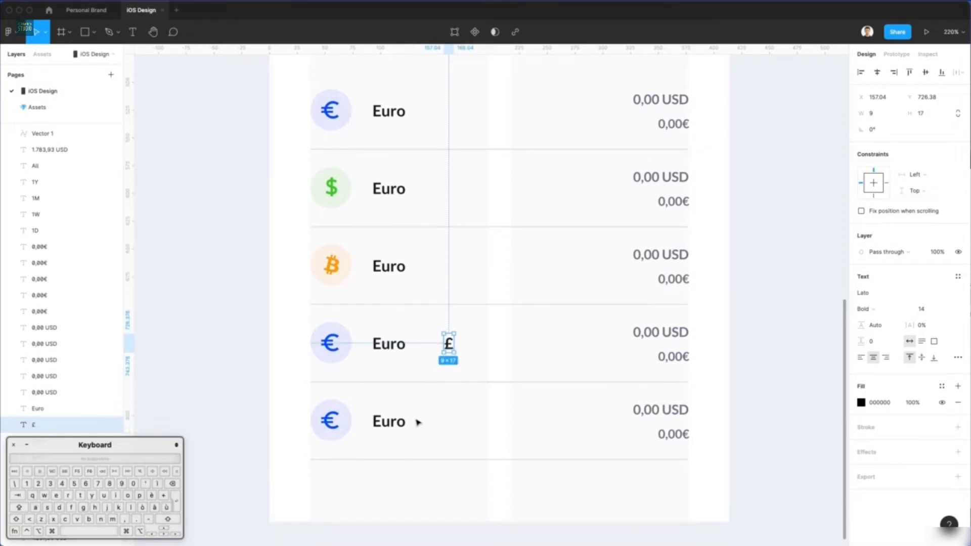
left_click(370, 319)
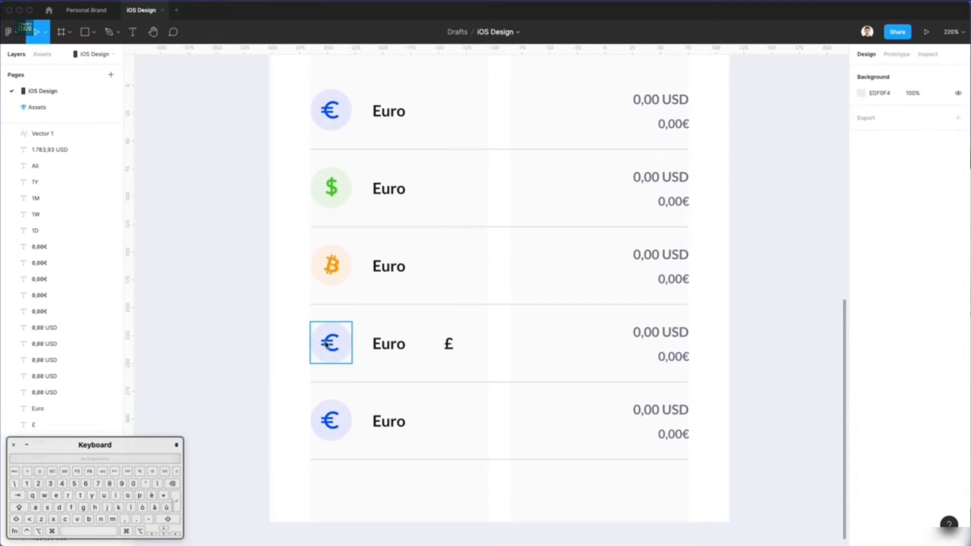
left_click(326, 344)
key("Delete")
left_click_drag(448, 345, 330, 346)
scroll(330, 346, "up", 5)
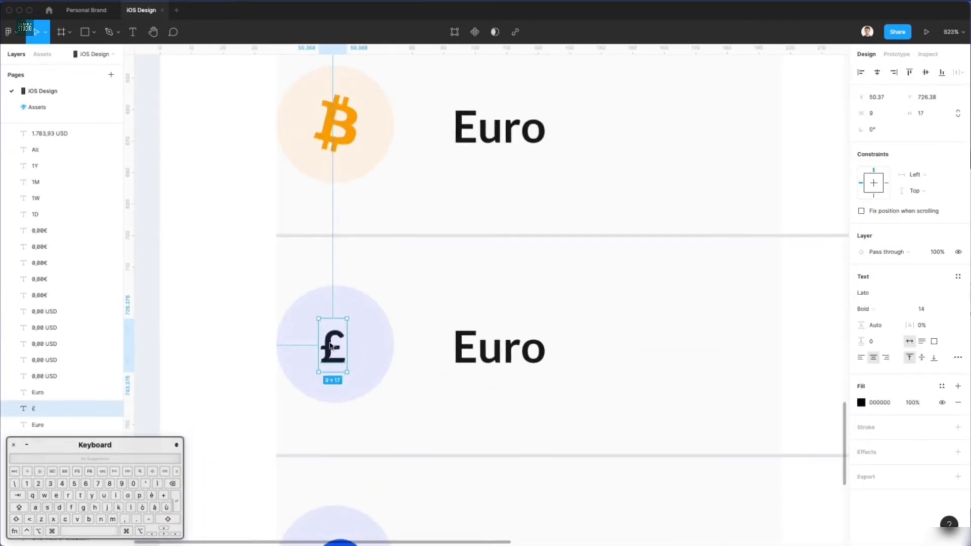
Step: Scale the £ text up to about 12 × 23 and nudge it to the centre of its circle
left_click_drag(347, 319, 359, 306)
key("Left")
key("Left")
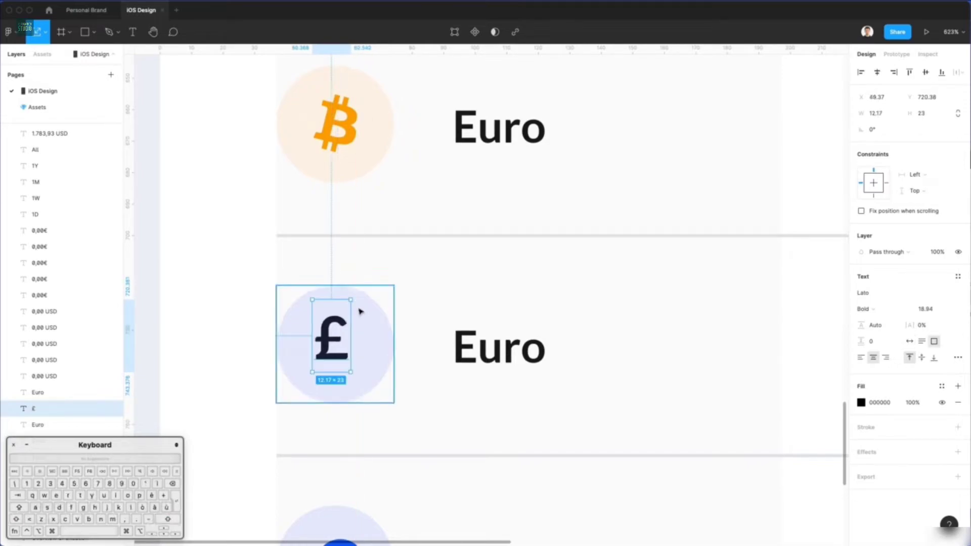
key("Down")
key("Right")
scroll(358, 307, "down", 5)
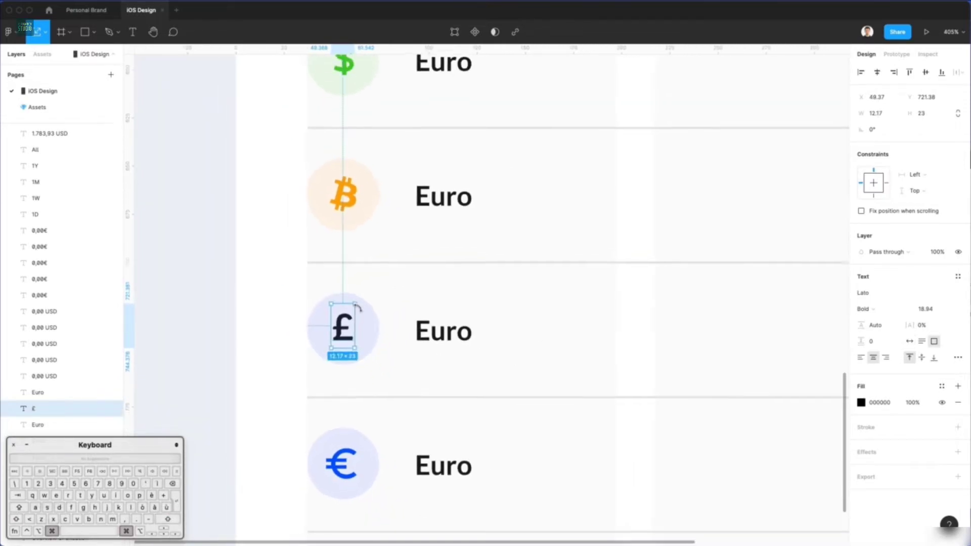
Step: Set the £ text's fill to the muted grey-blue 676C81
left_click(347, 446)
scroll(426, 351, "down", 3)
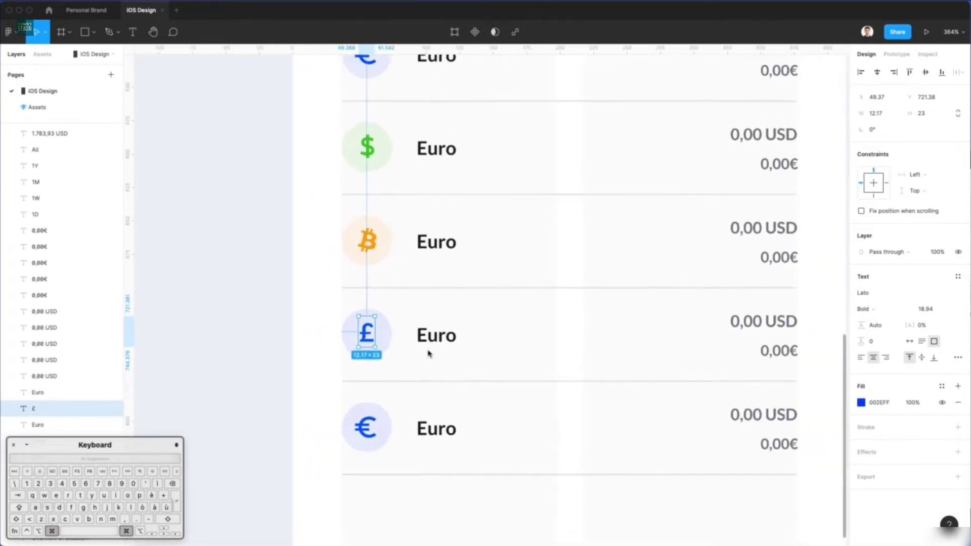
left_click(860, 403)
left_click_drag(781, 321, 851, 394)
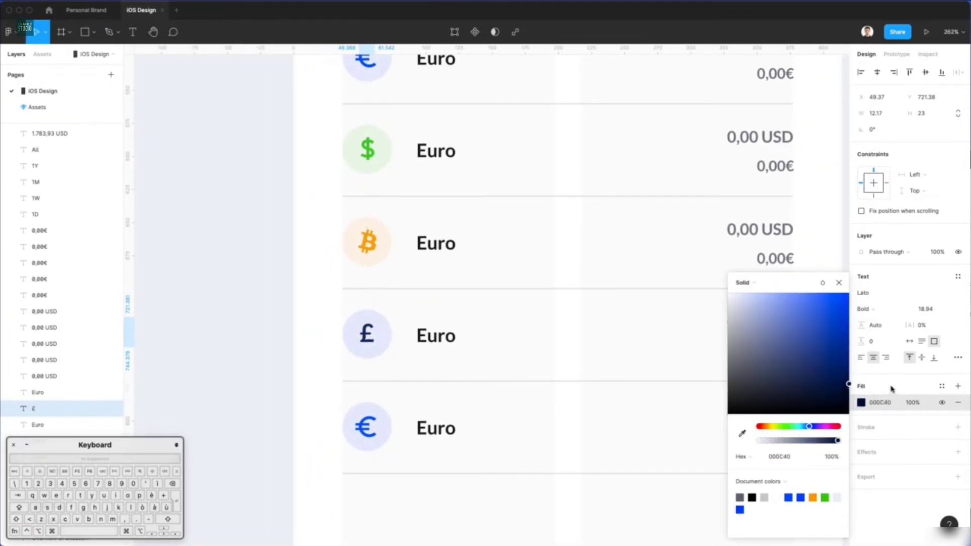
left_click_drag(761, 384, 752, 359)
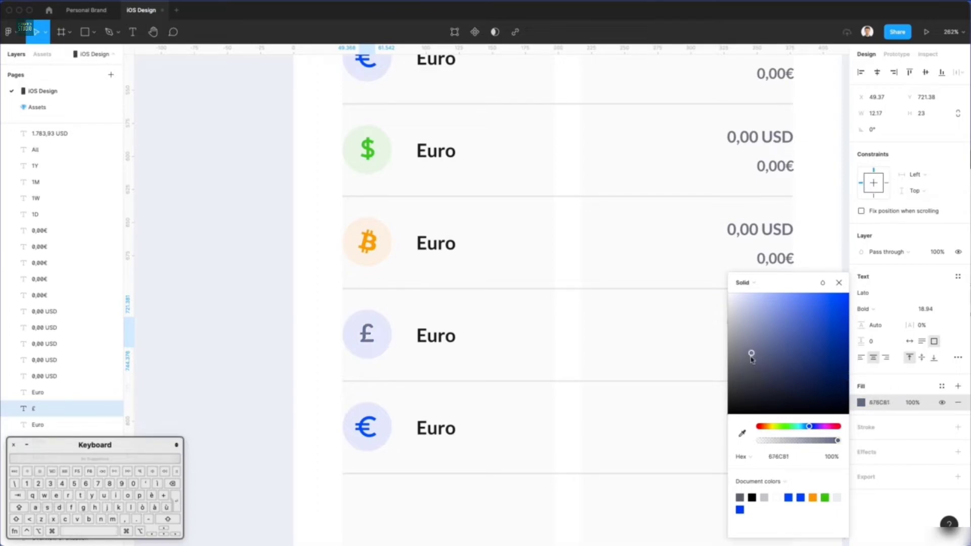
Step: Copy the colour 676C81 from the £ text and apply it to the circle behind it
left_click(780, 457)
key("super+c")
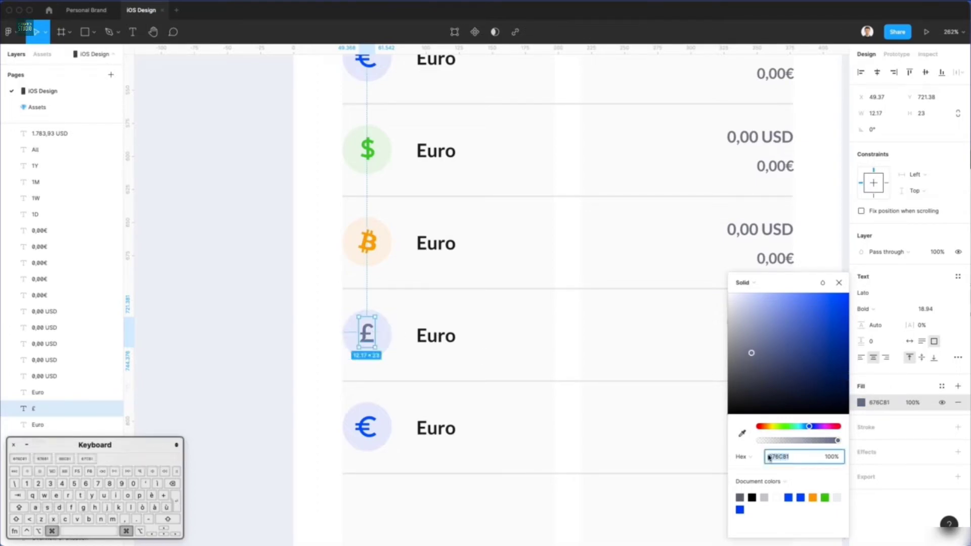
left_click(389, 334)
left_click(879, 278)
key("super+v")
key("Return")
left_click(550, 320)
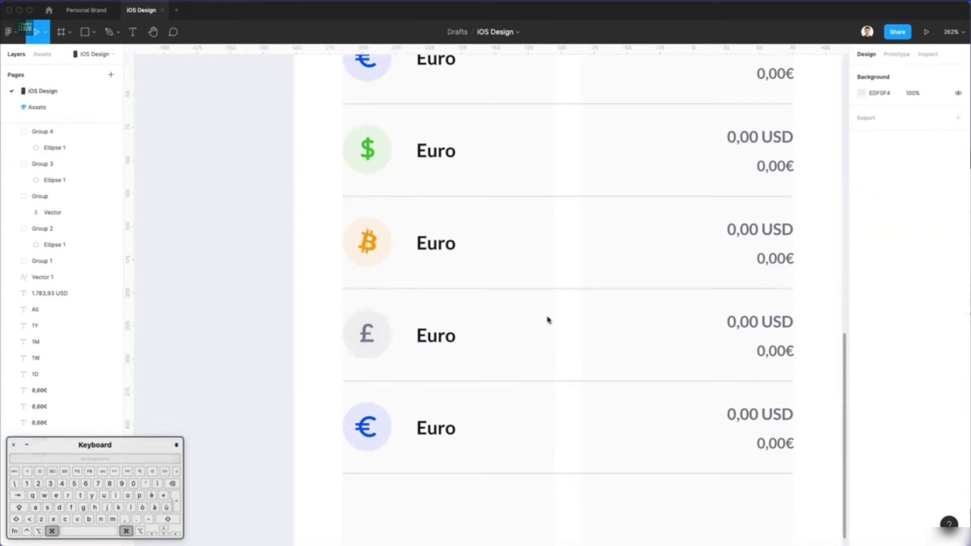
scroll(550, 320, "down", 3, "super")
scroll(550, 320, "down", 3, "super")
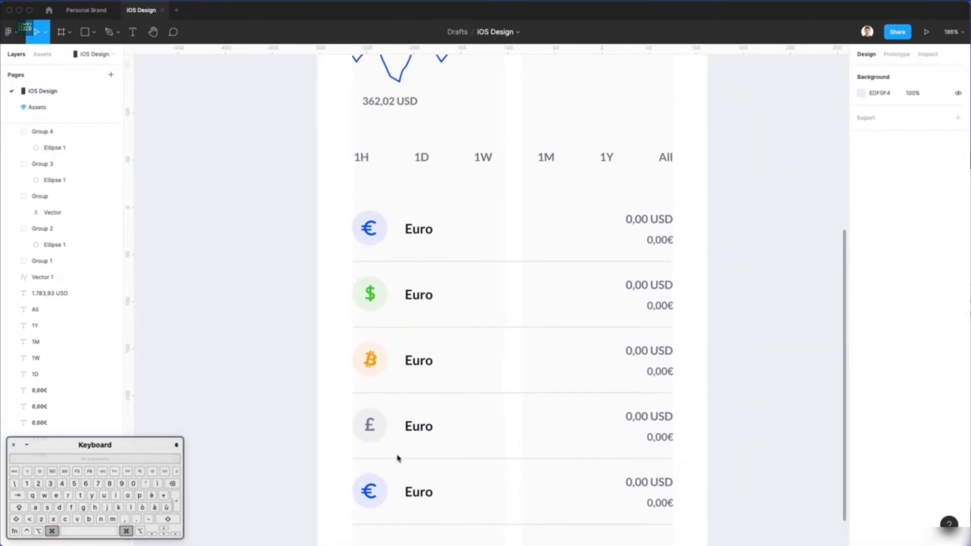
double_click(416, 431)
type("Pound")
key("Escape")
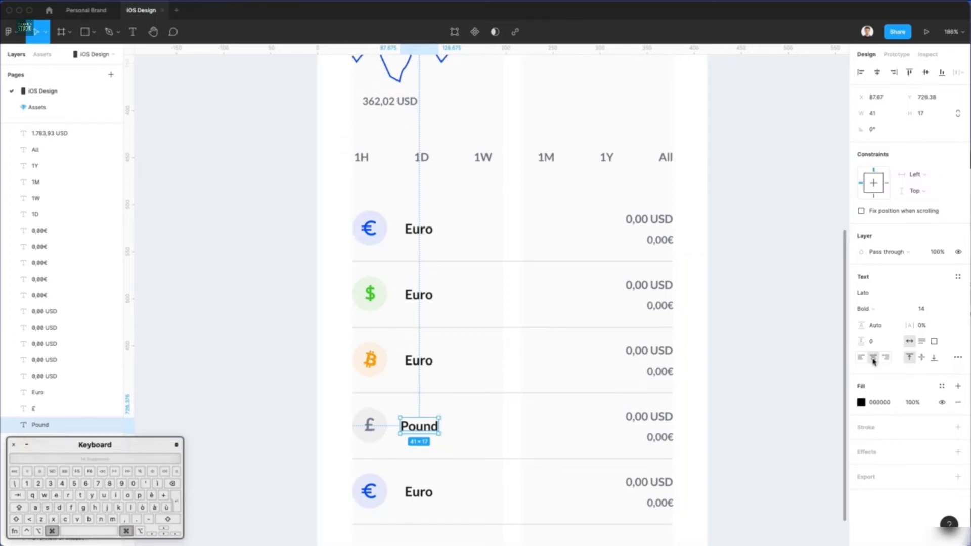
key("super+z")
key("super+z")
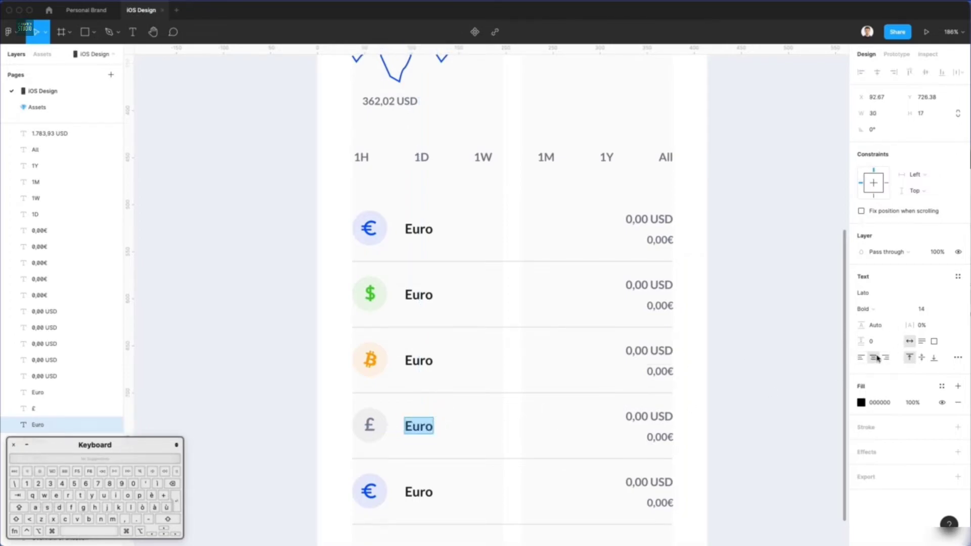
Step: Set the currency name labels in the first four rows to left text alignment
left_click(861, 359)
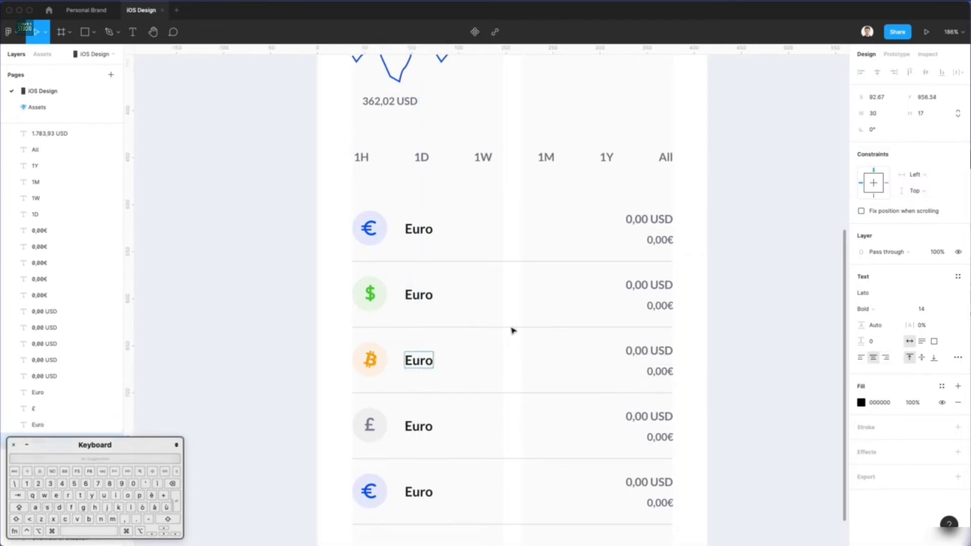
left_click(430, 361)
left_click(419, 293, "shift")
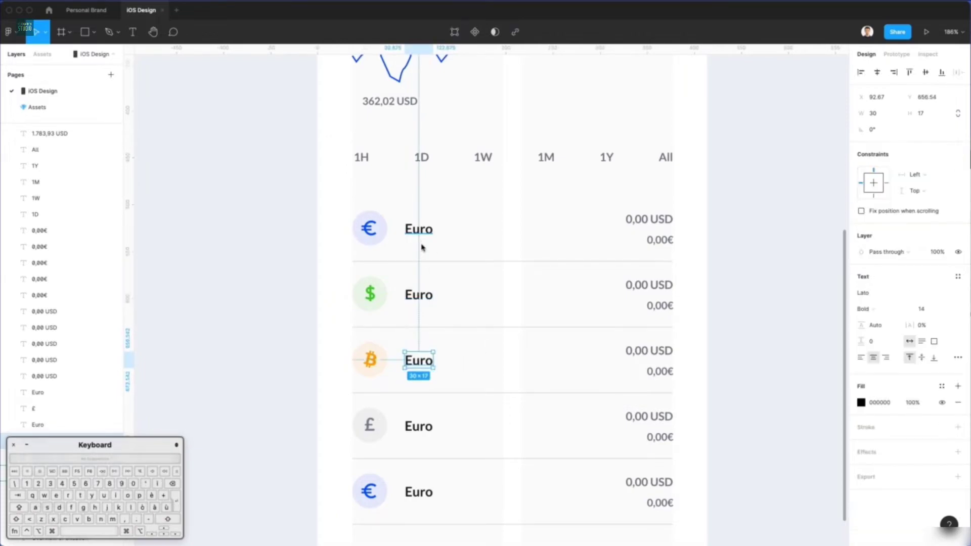
left_click(422, 230, "shift")
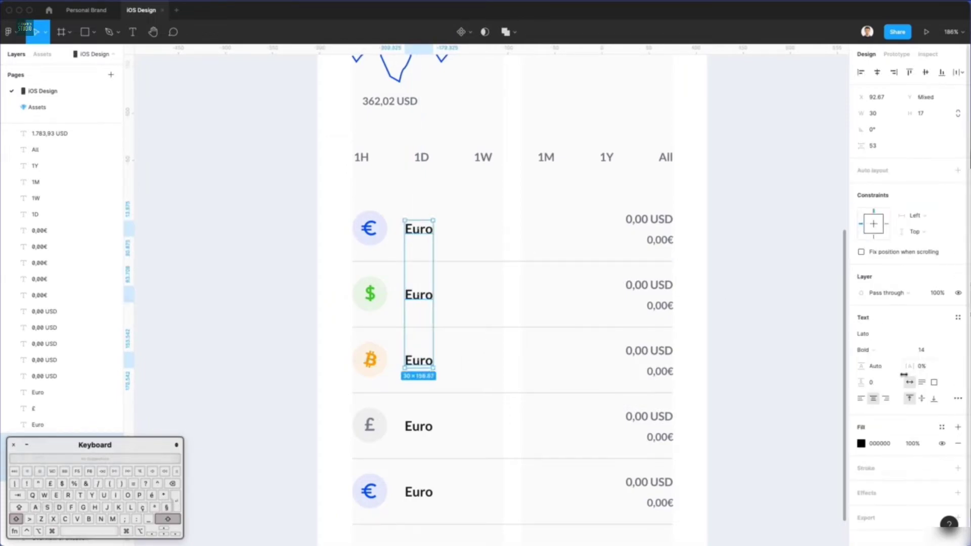
left_click(861, 400)
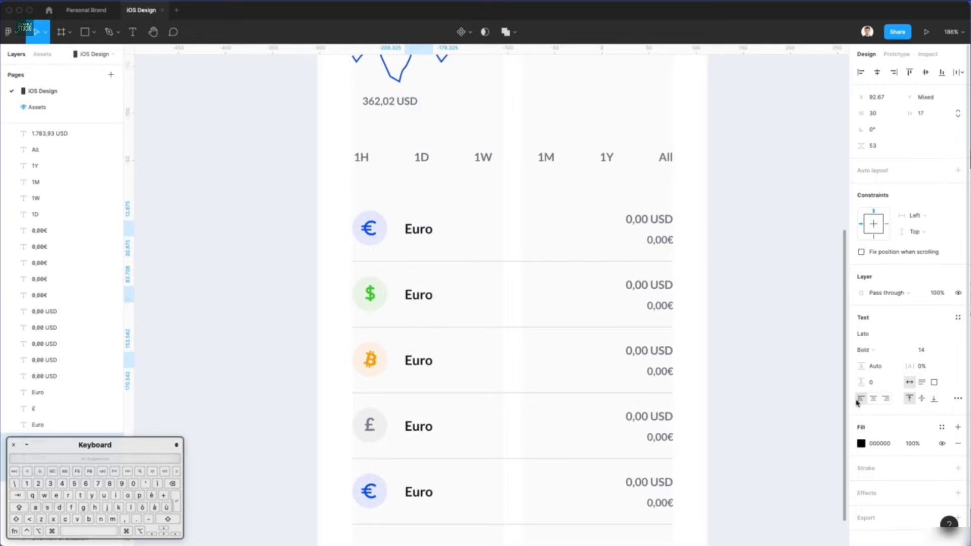
Step: Rename the second row's label to Dollar and the third row's label to Bitcoin
key("Escape")
double_click(424, 294)
type("Dollar")
double_click(428, 234)
double_click(420, 360)
type("Bitcoin")
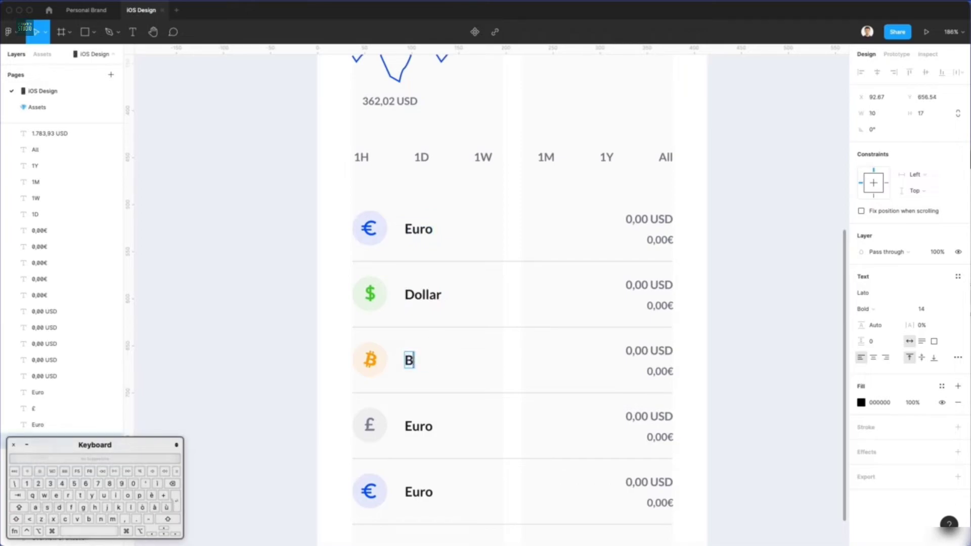
key("Escape")
Step: Delete the euro icon together with its circle from the fifth row
scroll(515, 375, "down", 5)
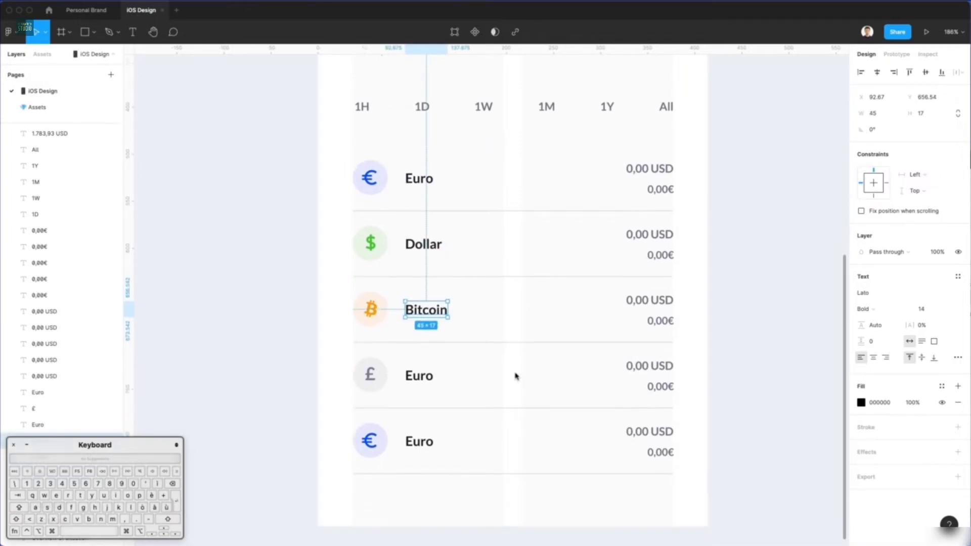
left_click(380, 365)
key("Delete")
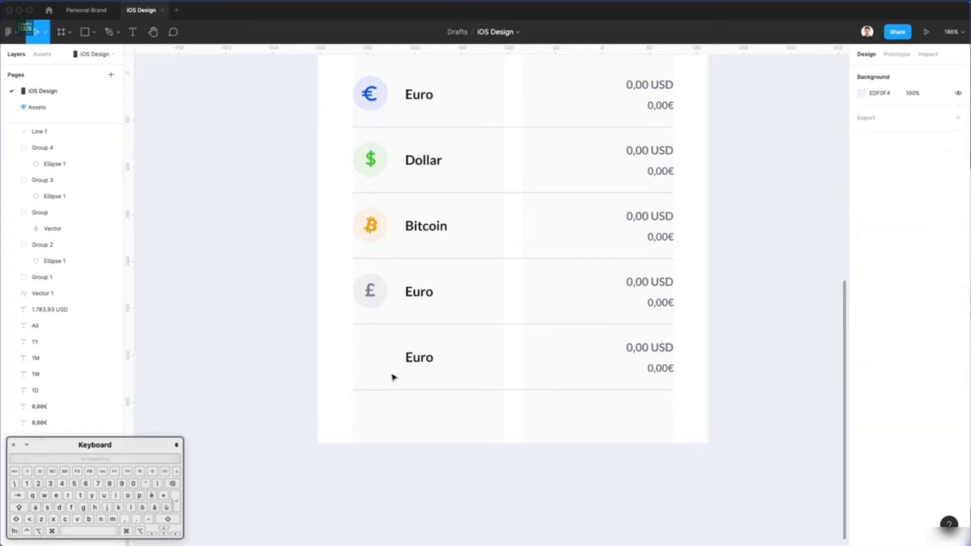
Step: Delete the USD and euro amounts together with the divider line from the fifth row
left_click(422, 361)
left_click_drag(604, 337, 707, 395)
key("BackSpace")
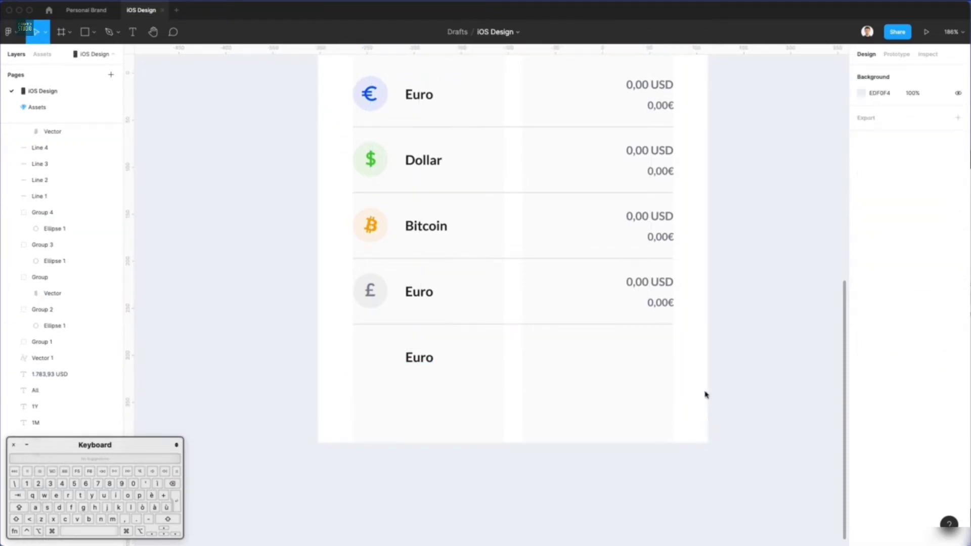
Step: Centre the fifth row's Euro label horizontally on the screen and change its text to "View more"
left_click_drag(412, 360, 521, 368)
left_click(877, 72)
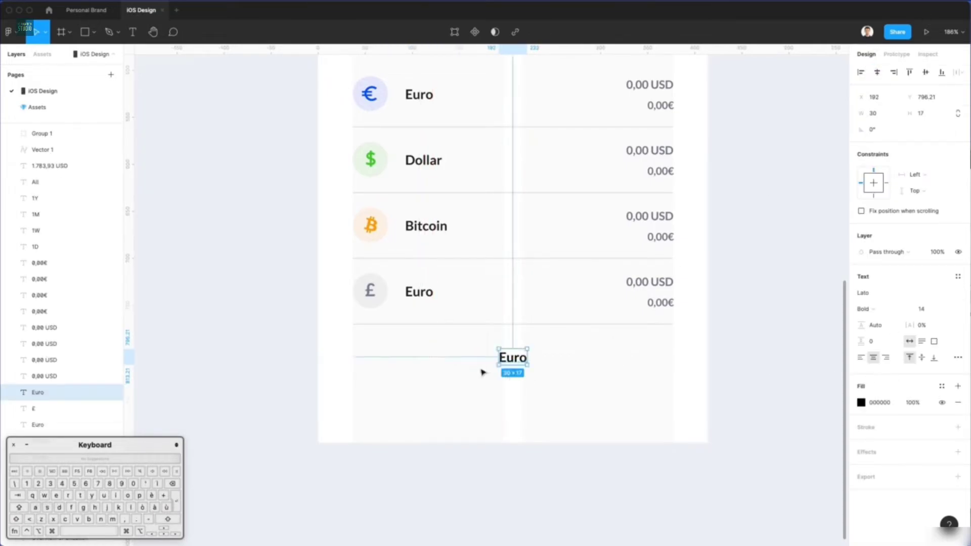
double_click(513, 361)
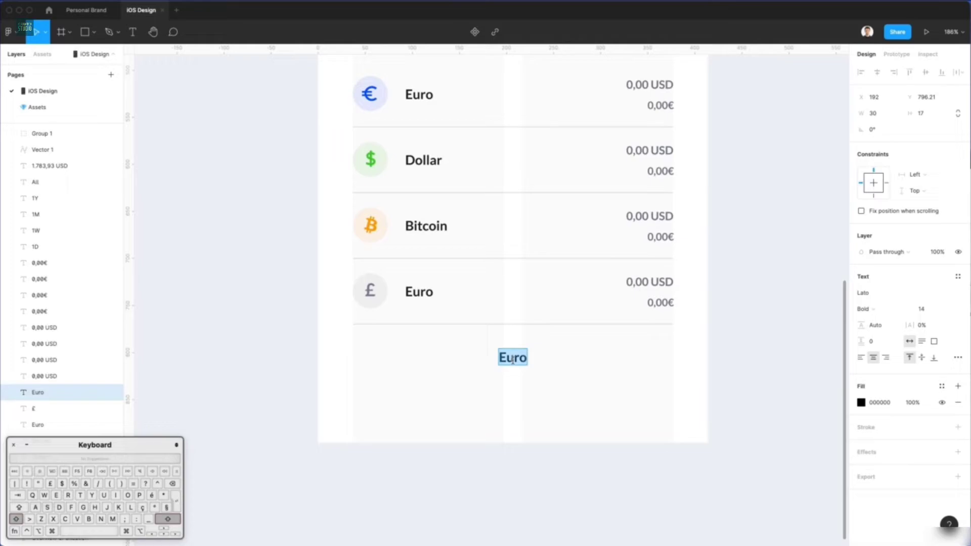
type("View more")
key("Escape")
Step: Move the View more label up close to the fourth row's divider, with a divider line beneath it
left_click(615, 361)
left_click_drag(524, 357, 521, 358)
key("Escape")
left_click_drag(539, 327, 548, 344)
key("shift+Up")
key("shift+Up")
key("Down")
Step: Review the whole wallet screen from the balance heading and chart to the View more label
scroll(548, 345, "down", 3)
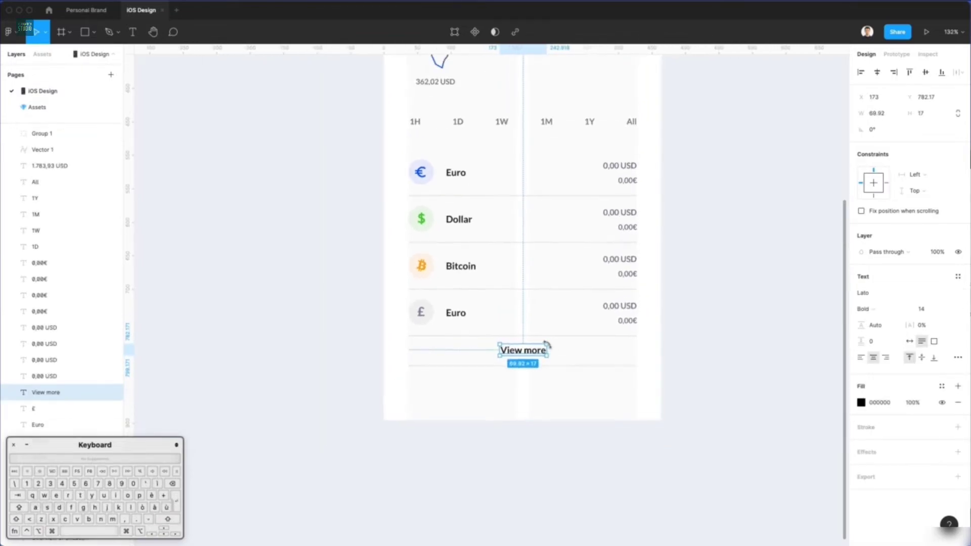
scroll(548, 346, "up", 5)
scroll(548, 346, "down", 3)
scroll(548, 347, "down", 2)
scroll(548, 348, "right", 2)
scroll(546, 347, "up", 1)
scroll(536, 349, "right", 1)
scroll(452, 299, "up", 1)
scroll(453, 300, "up", 3)
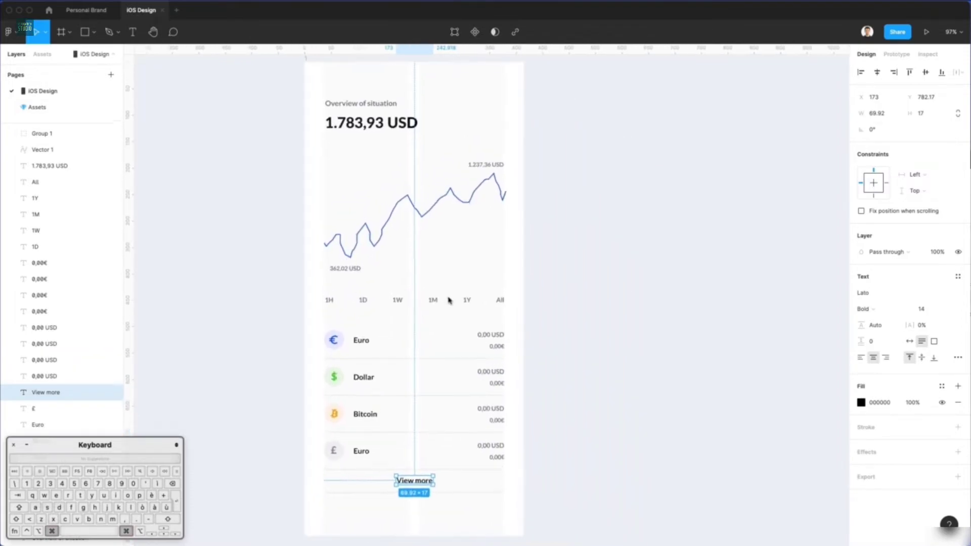
scroll(454, 299, "down", 1)
scroll(454, 299, "left", 1)
Step: Switch to Nucleo, search for "dashboard" and place the 12 px metrics icon centred below View more
key("super+Tab")
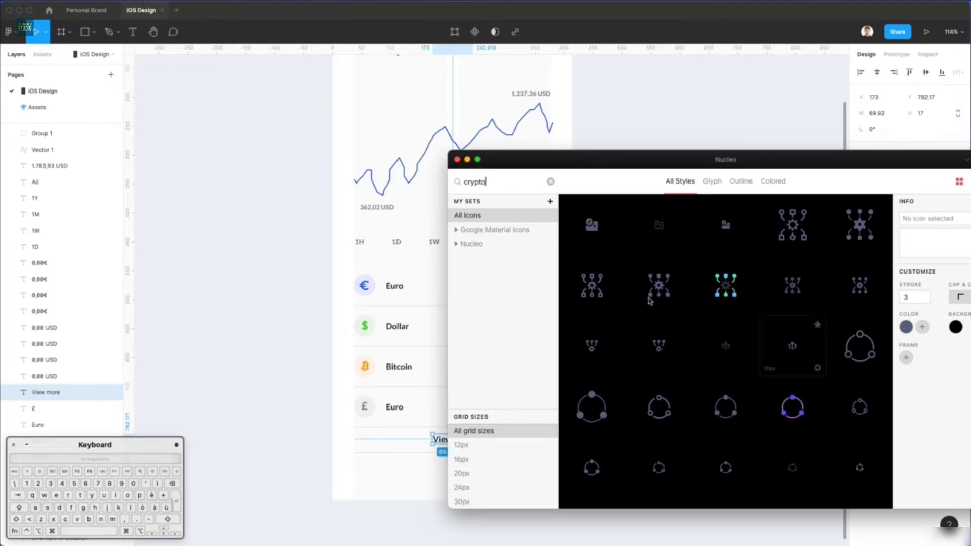
double_click(500, 182)
type("d")
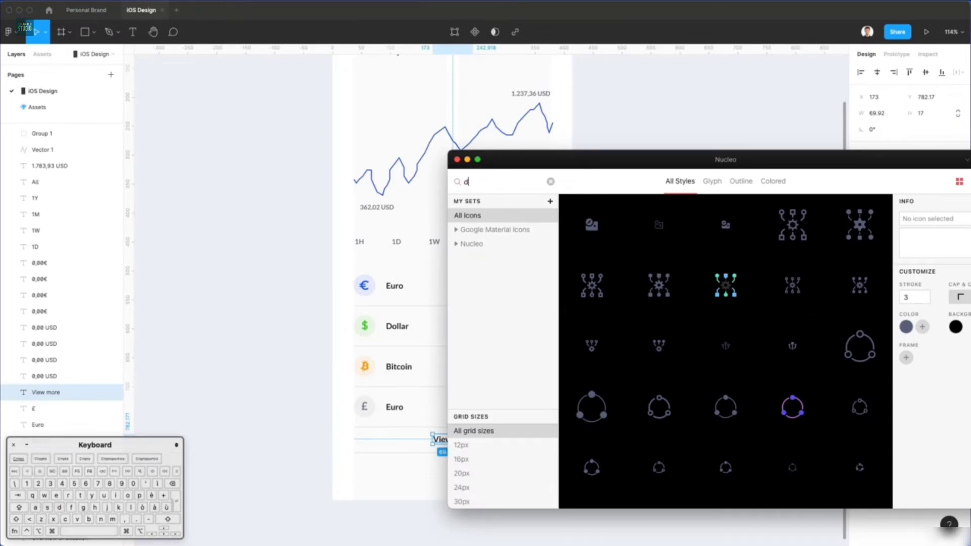
type("ashboard")
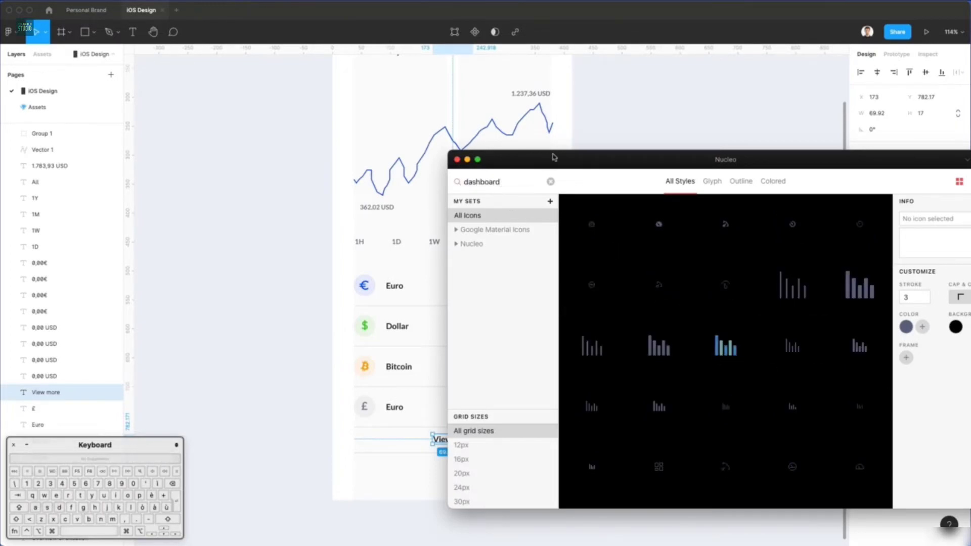
left_click_drag(553, 154, 518, 159)
left_click_drag(595, 169, 745, 169)
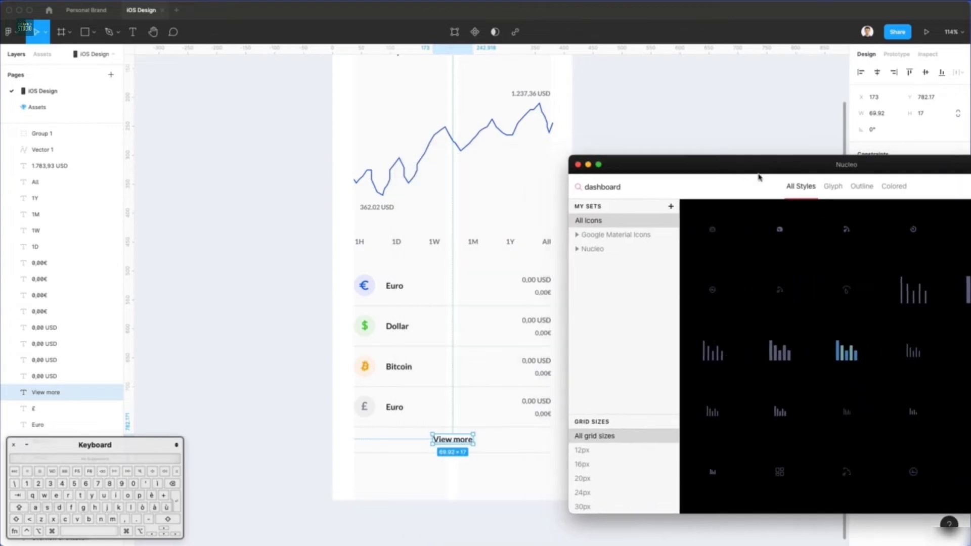
left_click_drag(461, 481, 451, 474)
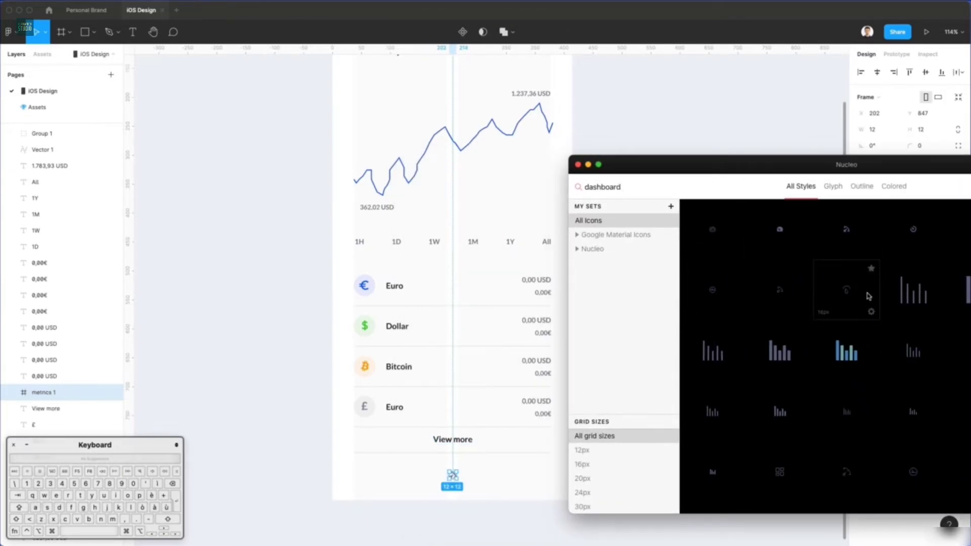
Step: Search the icon library for "analytic" and place the 12 px line-chart icon beside the metrics icon, below the pound row
scroll(868, 286, "down", 3)
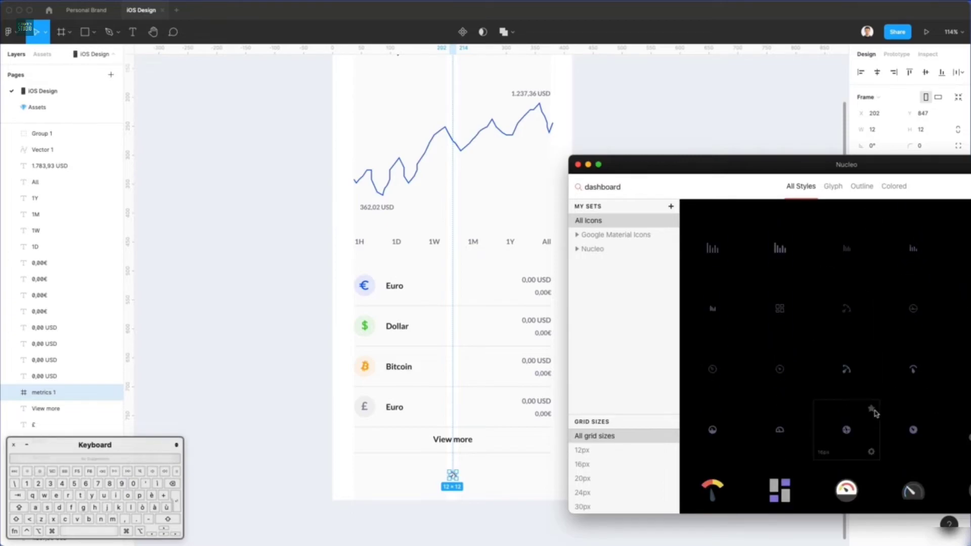
scroll(873, 411, "down", 1)
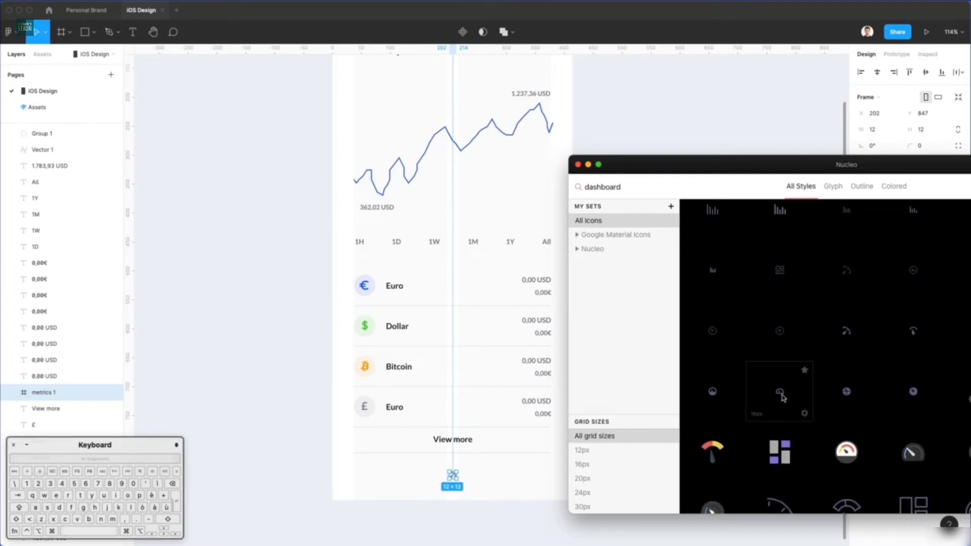
scroll(781, 395, "down", 5)
double_click(617, 188)
type("analytic")
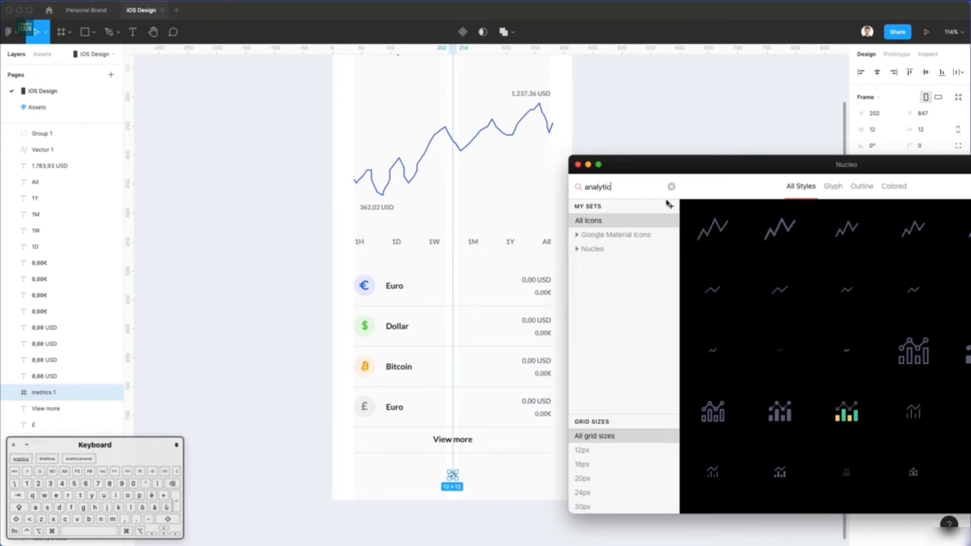
scroll(862, 276, "down", 1)
left_click_drag(849, 313, 373, 474)
Step: Search the icon library for "settings" and place the cogwheel icon on the other side of the metrics icon
scroll(893, 349, "down", 1)
scroll(893, 349, "down", 4)
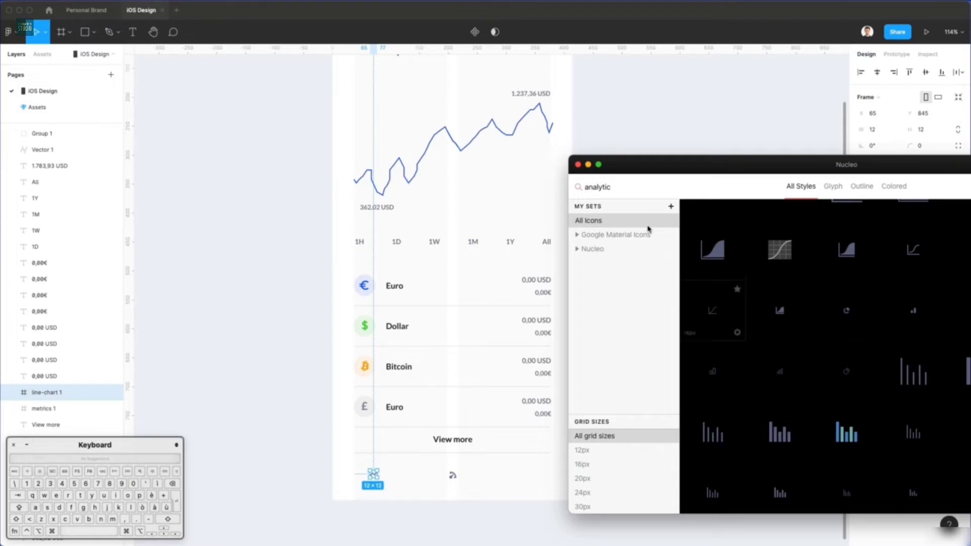
double_click(599, 186)
type("settings")
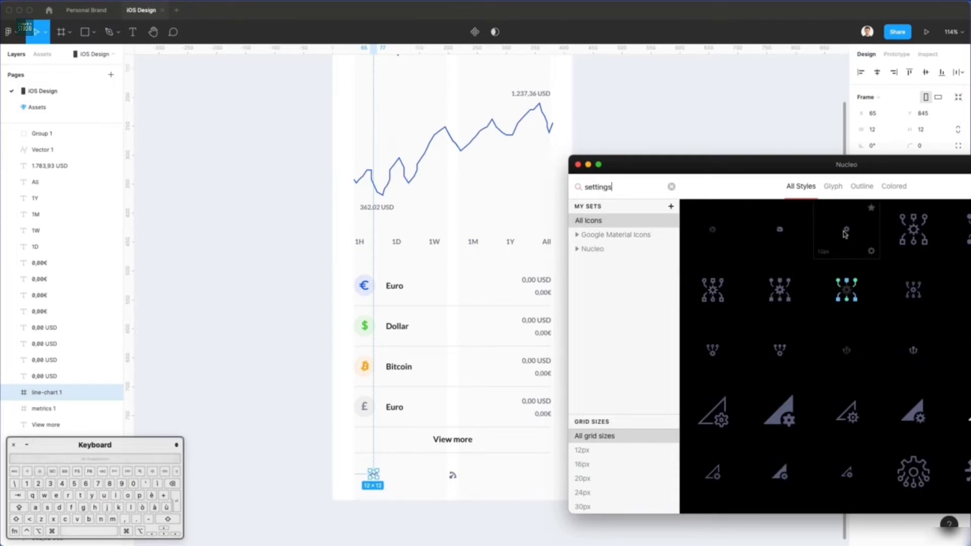
left_click_drag(846, 230, 498, 476)
left_click(498, 475)
Step: Lock the proportions of the line-chart, metrics and cogwheel icons and set their size to 21
scroll(495, 474, "up", 5)
left_click_drag(261, 451, 598, 537)
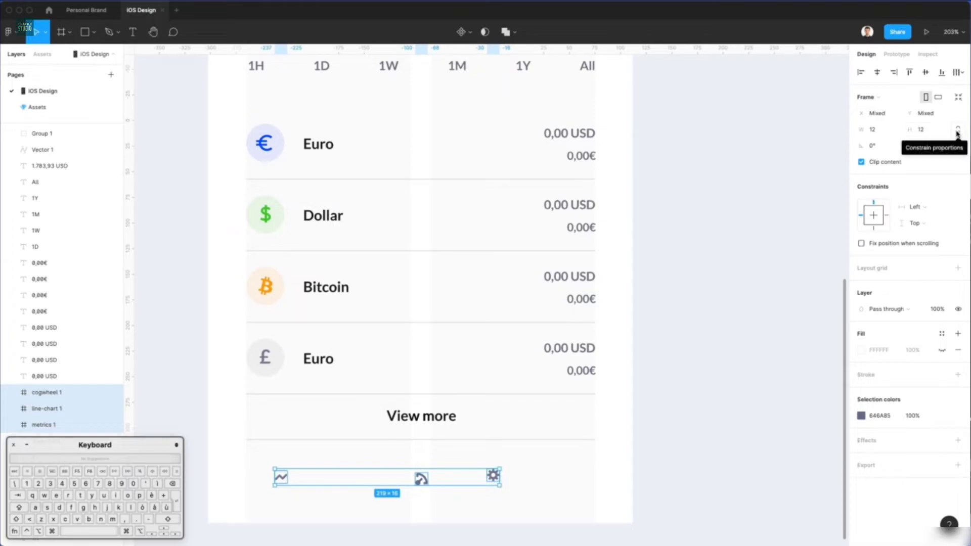
left_click(959, 130)
left_click(922, 129)
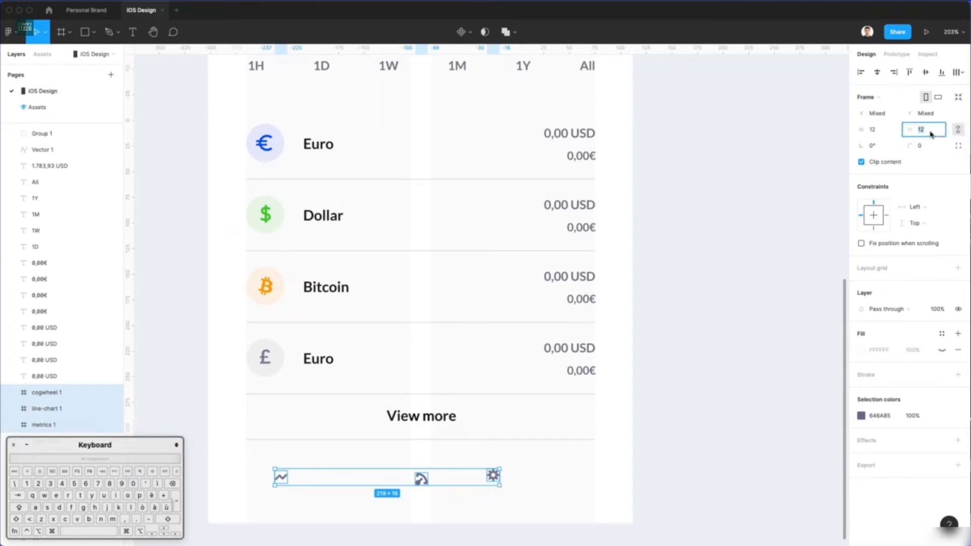
type("22")
key("Return")
key("Down")
Step: Align the three bottom icons on their vertical centres and shift the row so the metrics icon sits under View more
left_click(537, 501)
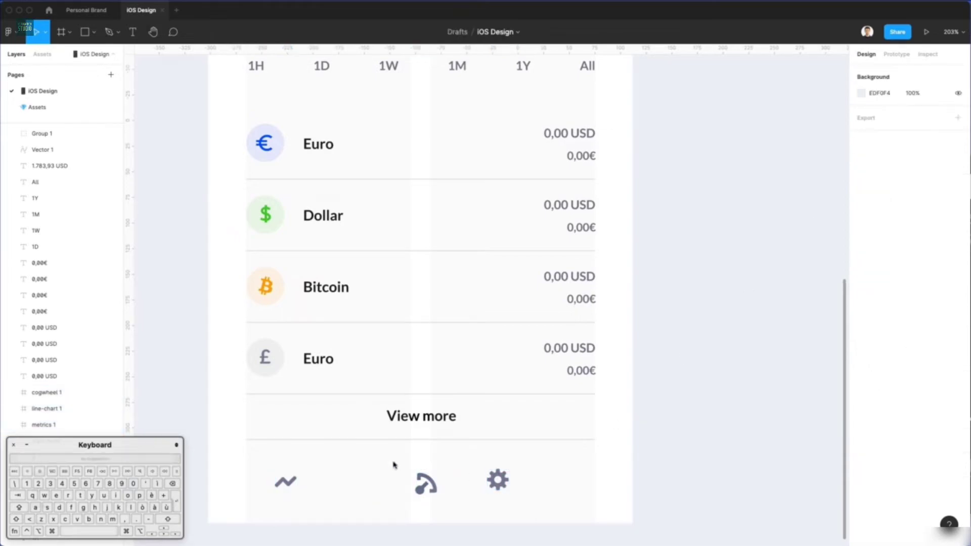
left_click_drag(264, 520, 606, 451)
left_click(926, 72)
left_click_drag(491, 479, 493, 483)
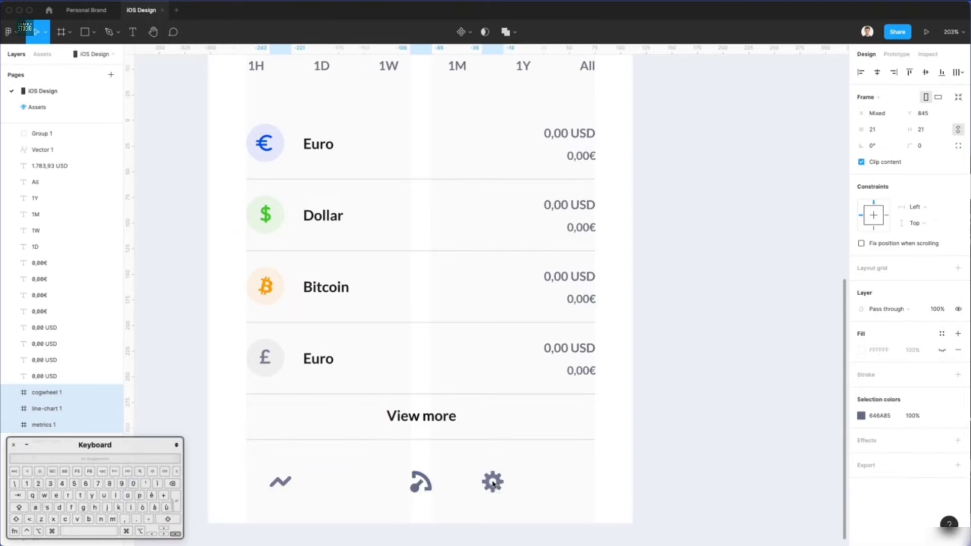
Step: Move the line-chart and cogwheel icons so both are equally far from the central metrics icon
left_click(438, 453)
left_click_drag(286, 485, 336, 487)
left_click_drag(492, 484, 517, 487)
Step: Ungroup the frames around the three bottom icons
left_click_drag(569, 459, 279, 503)
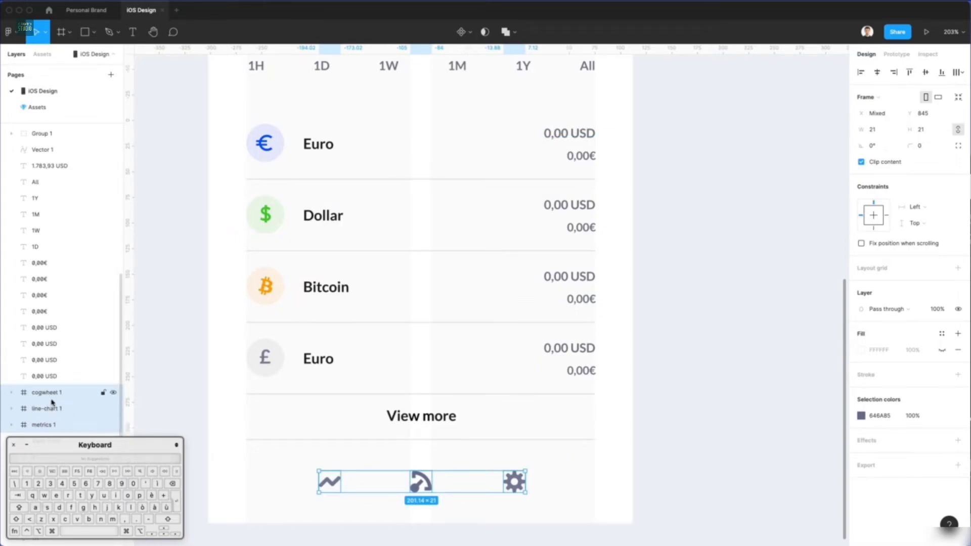
key("shift")
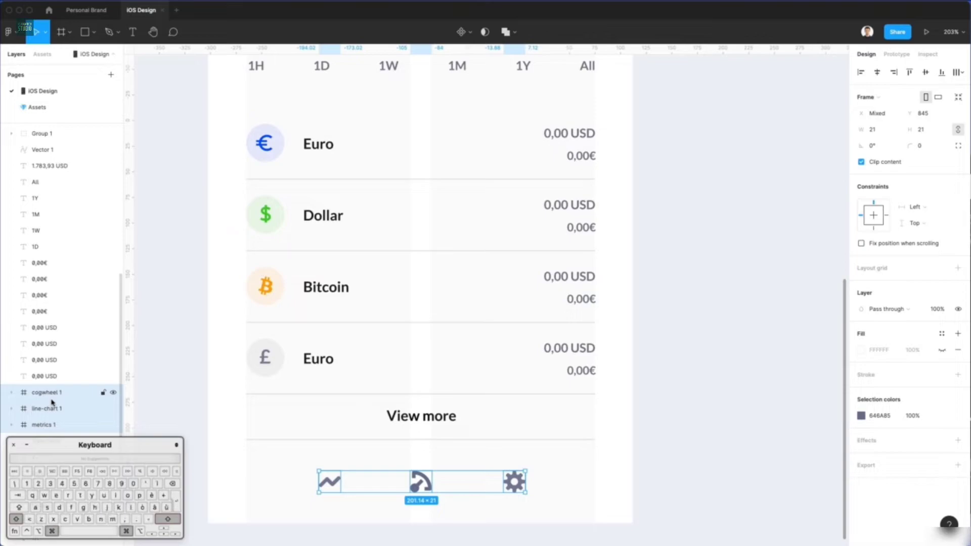
key("super+shift+g")
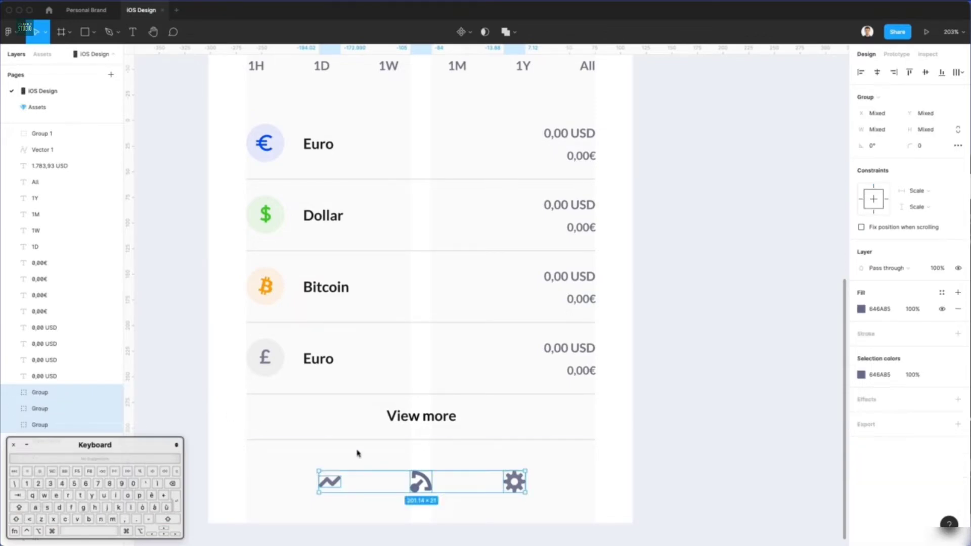
left_click(357, 453)
Step: Move the line-chart icon 10 px outward to the left and the cogwheel icon 10 px outward to the right
left_click(329, 481)
key("shift")
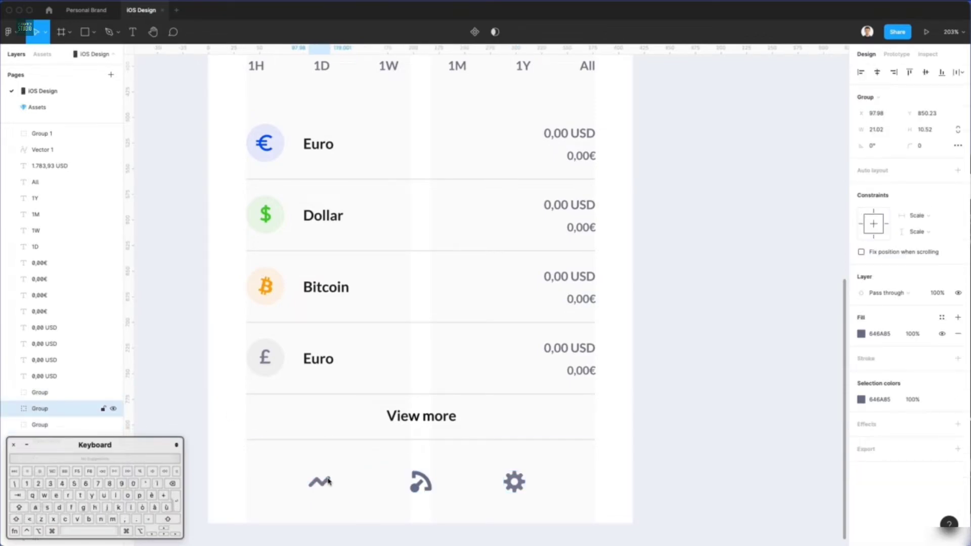
left_click(527, 481)
left_click(518, 480)
key("shift+Right")
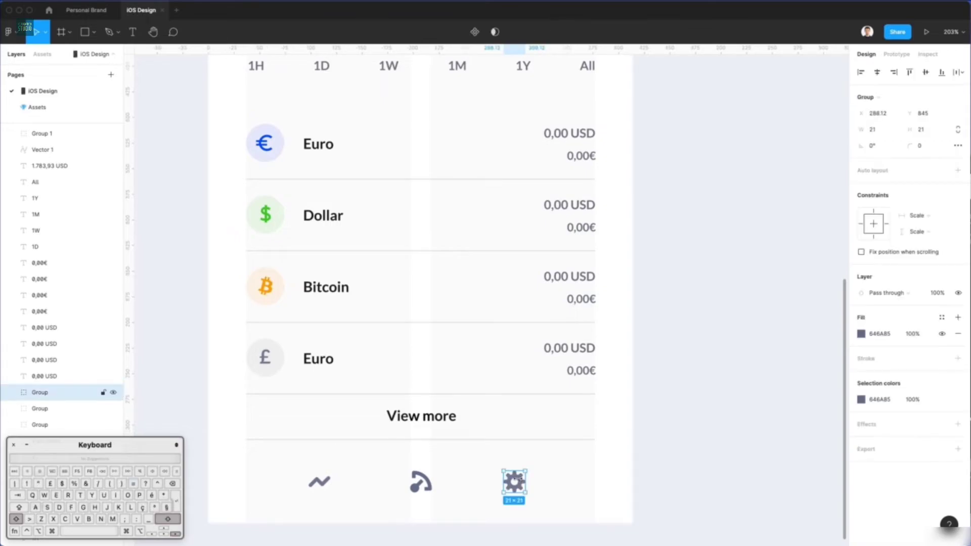
key("shift+Right")
Step: Change the fill of all three bottom icons to the lighter grey-violet B2B7CD
left_click_drag(572, 455, 294, 508)
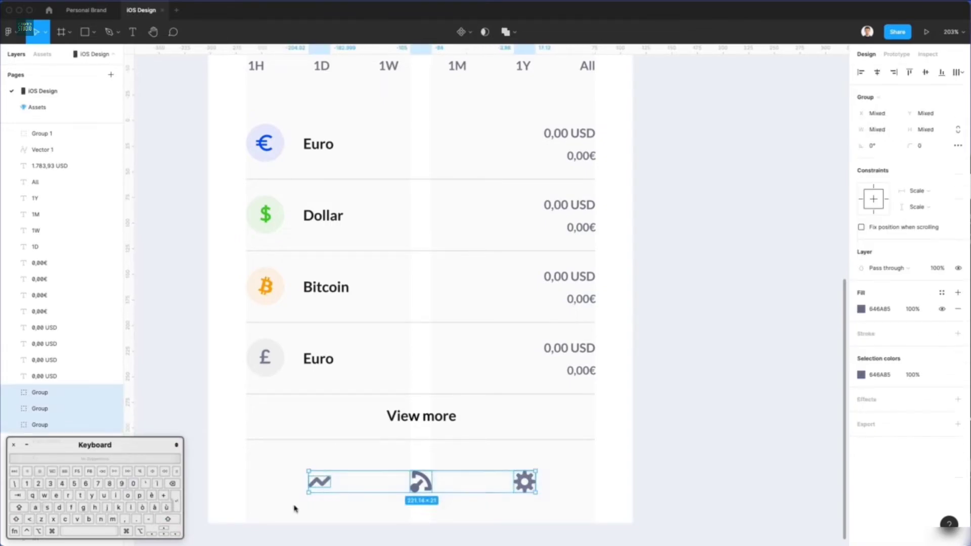
key("shift")
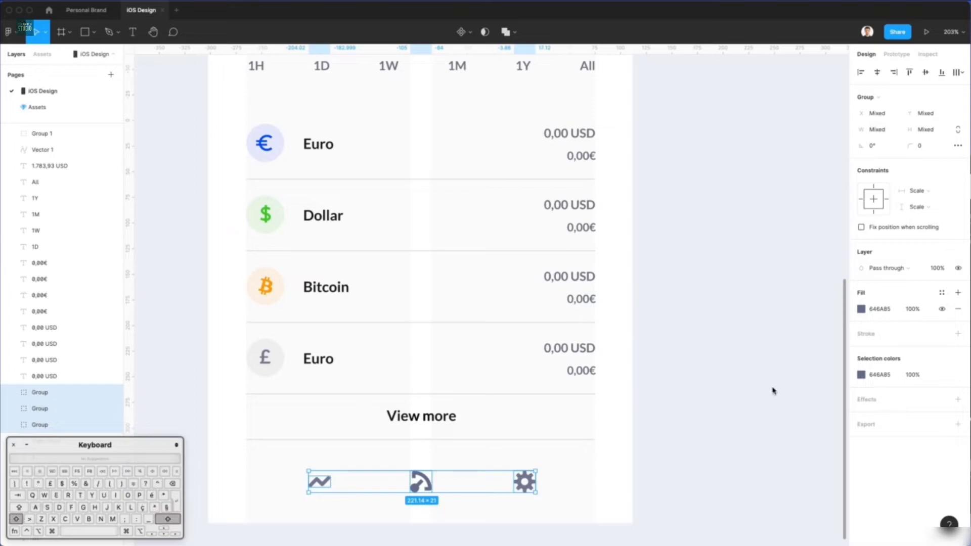
left_click(861, 309)
left_click_drag(770, 335, 744, 323)
left_click(309, 518)
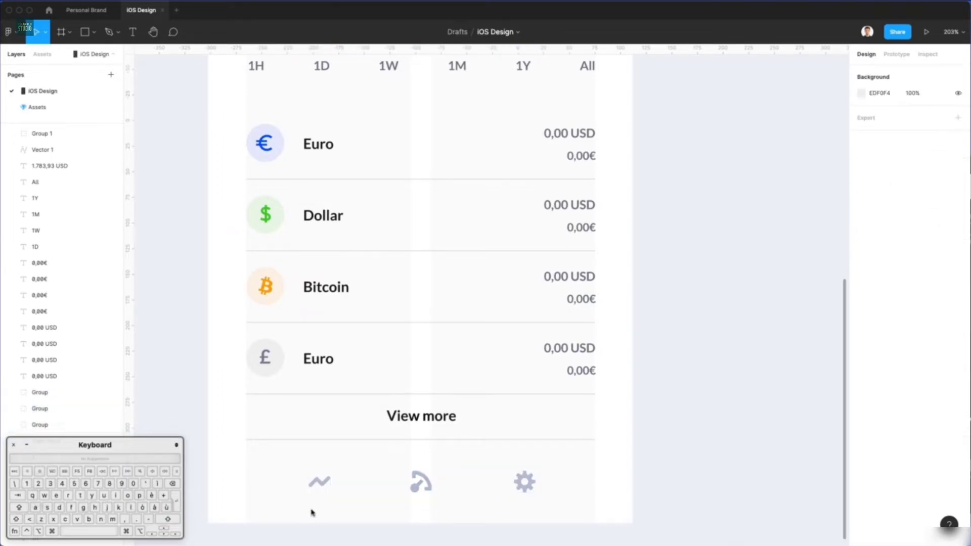
Step: Enlarge the line-chart icon proportionally to about 24.34 × 12.18 and nudge it 2 px to the left
scroll(320, 485, "down", 2)
scroll(320, 488, "up", 5)
left_click(320, 485)
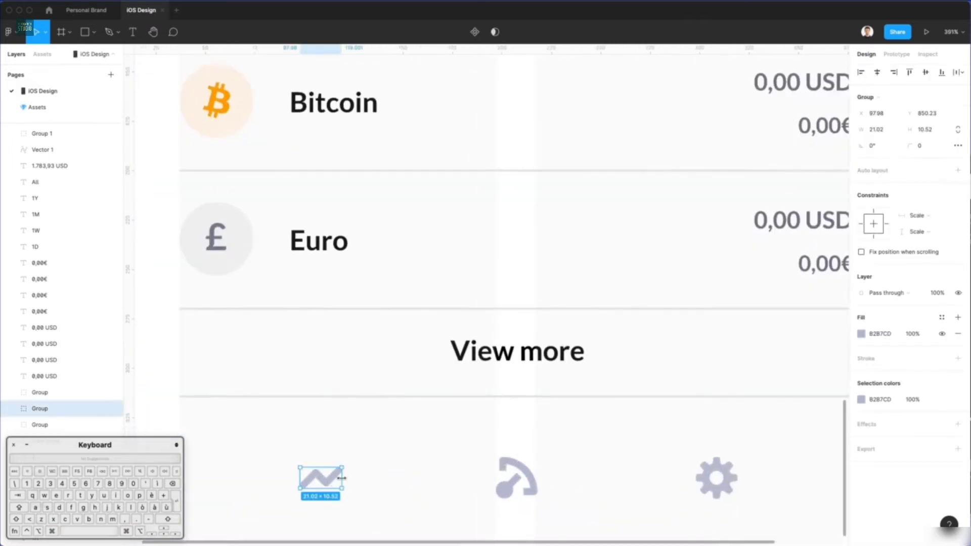
left_click_drag(347, 482, 350, 482)
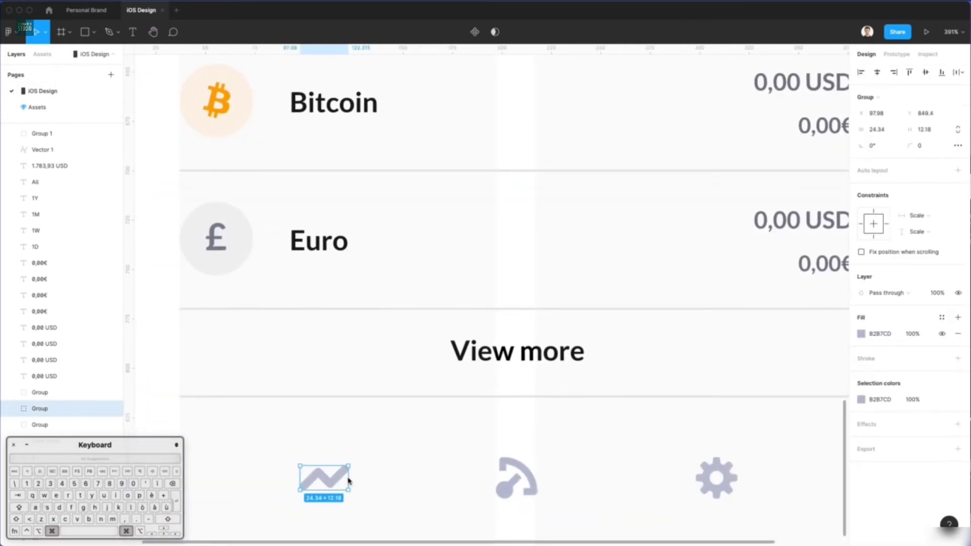
scroll(349, 481, "down", 3)
key("Left")
key("Left")
Step: Fill the line-chart icon with the blue sampled from the euro symbol
scroll(347, 481, "up", 2)
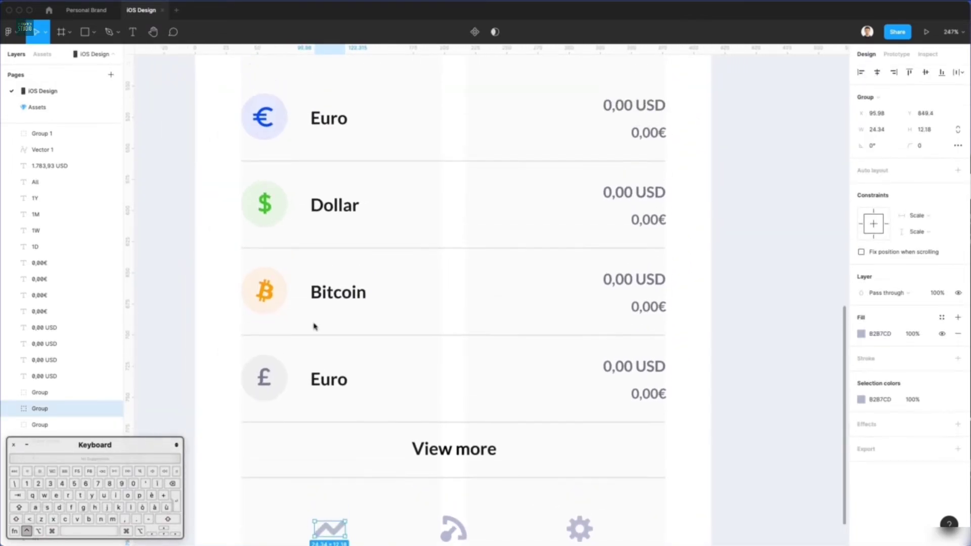
key("i")
left_click(259, 118)
scroll(417, 236, "down", 4)
left_click(512, 317)
Step: Hide the two-column layout grid of the wallet screen frame
scroll(512, 317, "down", 5)
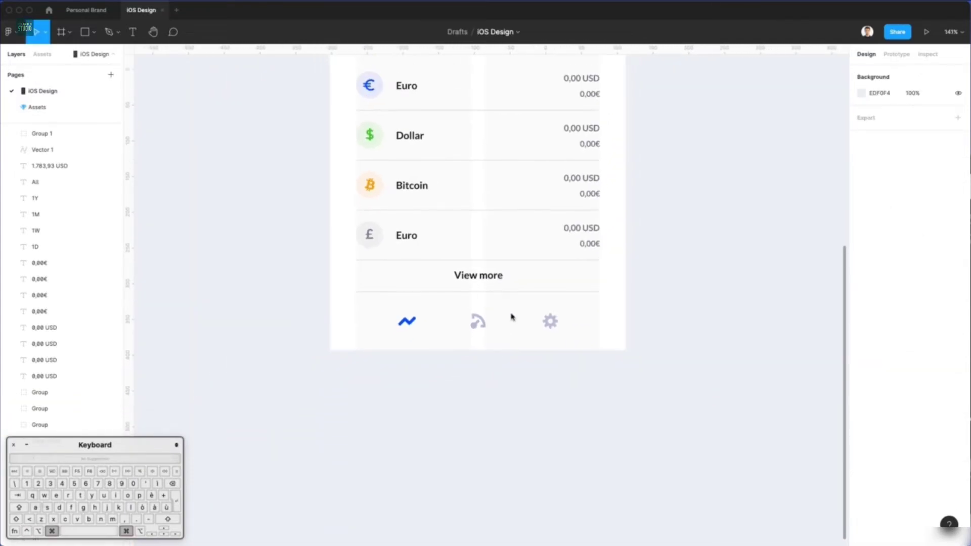
scroll(512, 317, "up", 3)
scroll(512, 317, "down", 3)
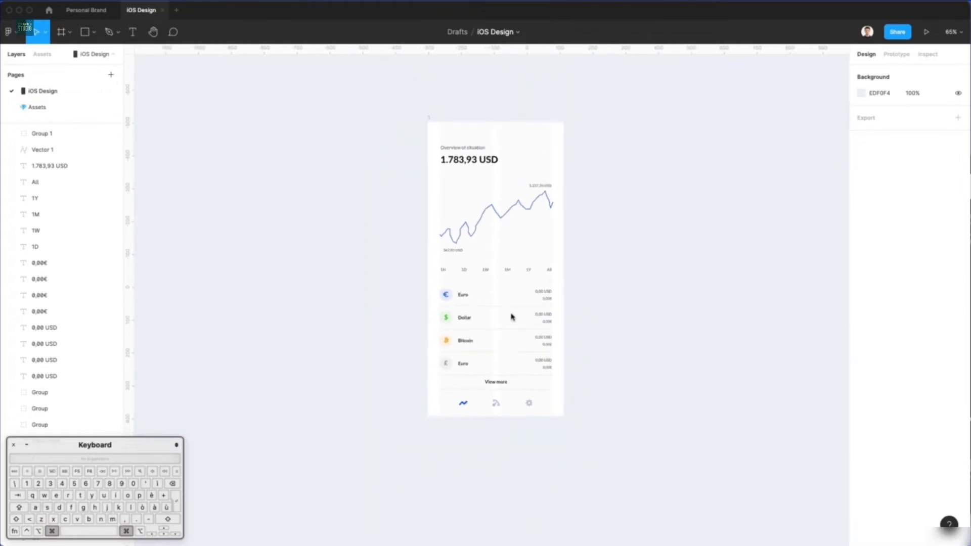
scroll(512, 317, "up", 2)
scroll(512, 317, "up", 2)
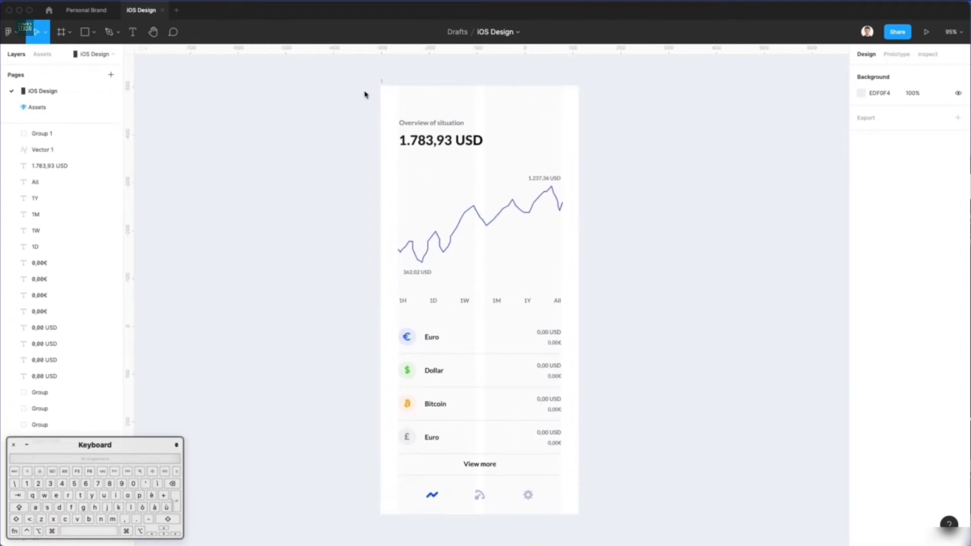
left_click(382, 81)
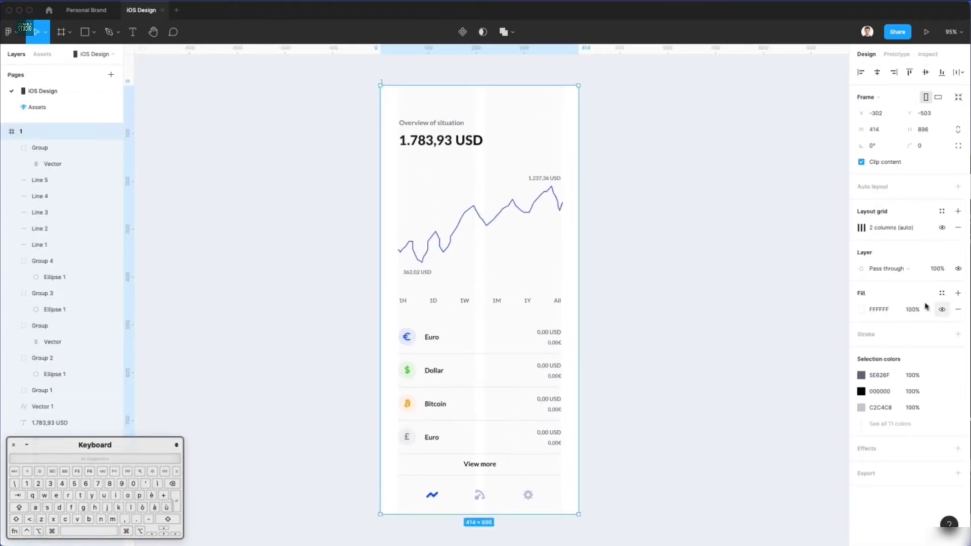
scroll(615, 325, "right", 1)
left_click(595, 341)
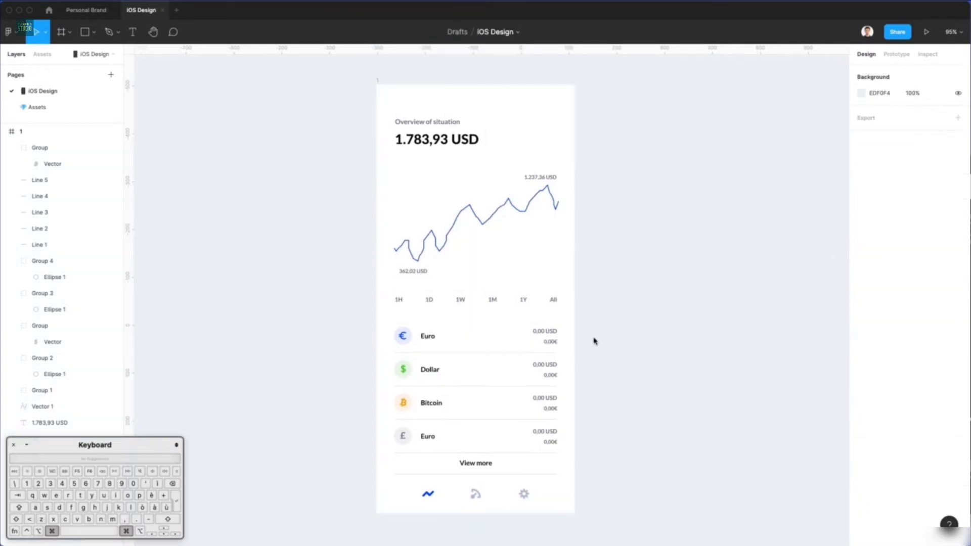
Step: Preview the wallet screen with the editor interface hidden, and bring the interface back
key("super+backslash")
scroll(589, 335, "up", 2)
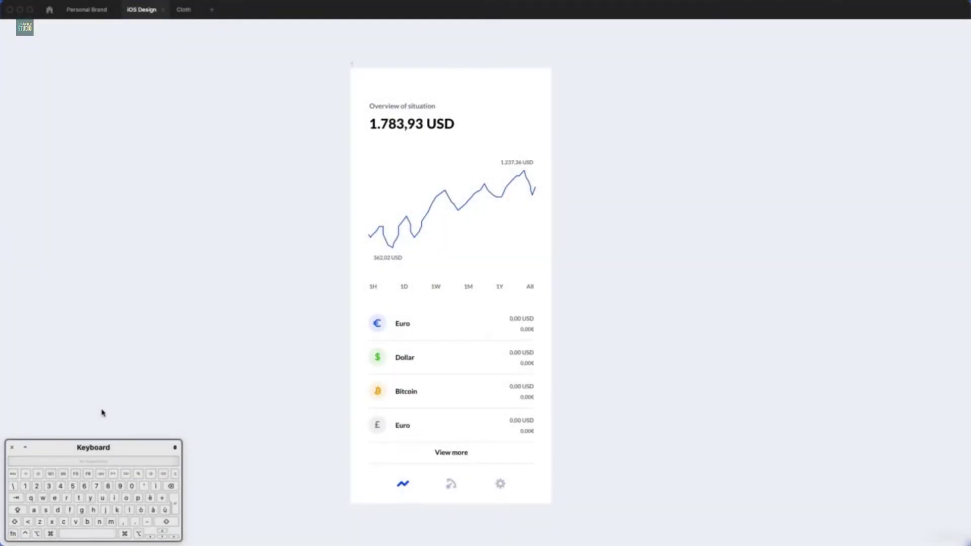
key("super")
key("super+backslash")
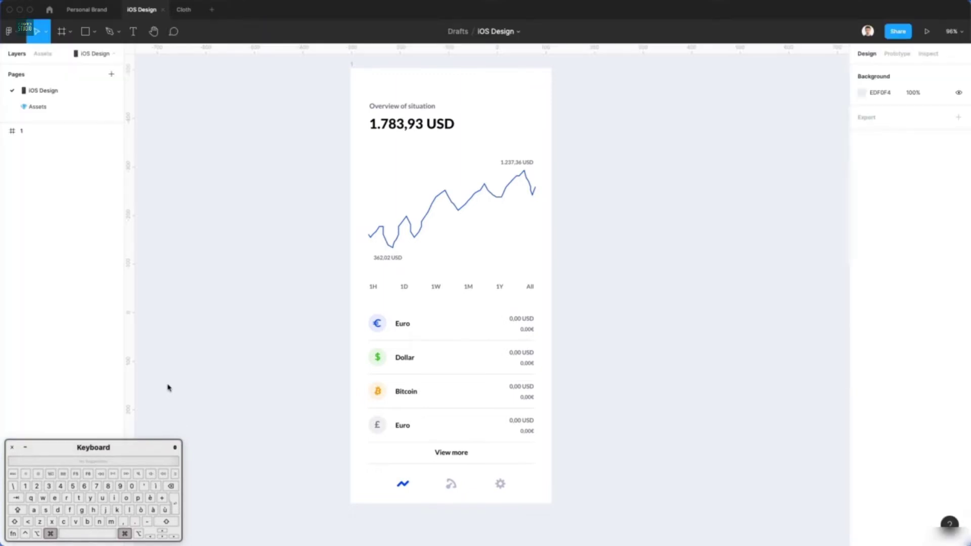
Step: Duplicate the wallet screen frame beside the original, level with it and at about X 165
left_click(357, 70)
scroll(389, 106, "right", 3)
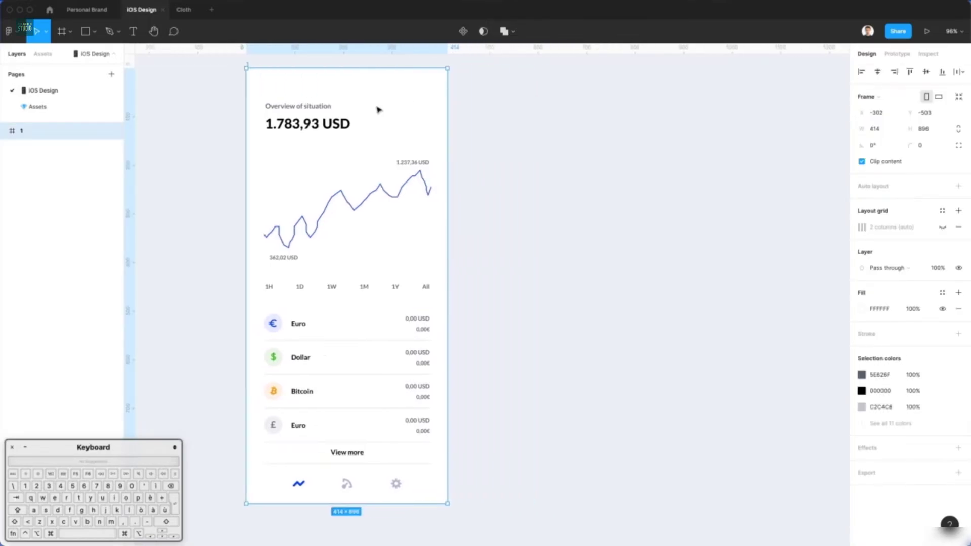
key("alt")
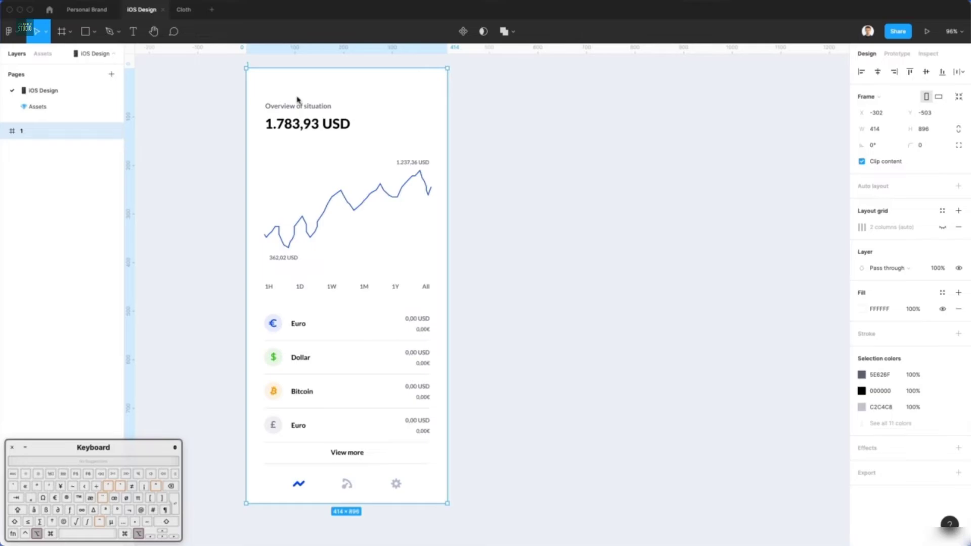
left_click_drag(299, 99, 526, 105)
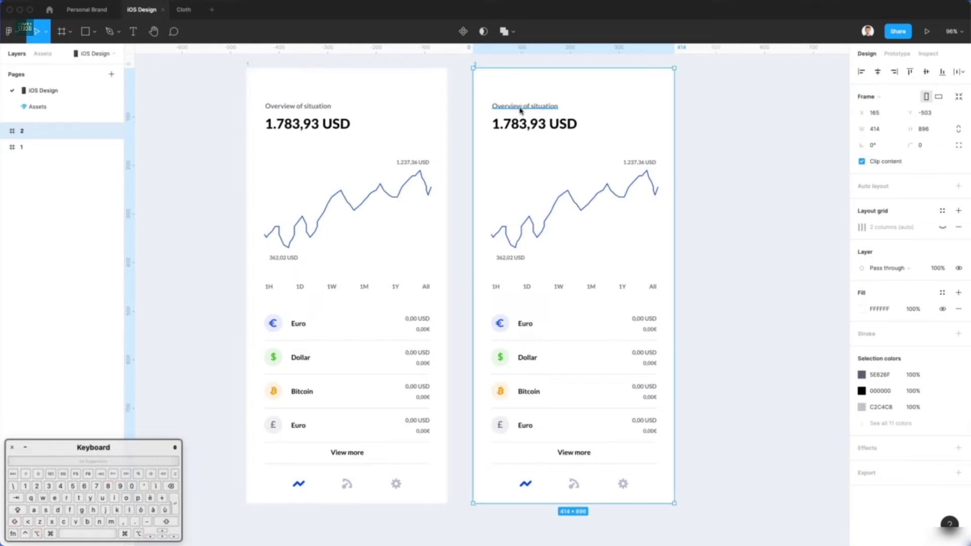
left_click(40, 147)
key("super+c")
key("super+v")
key("super+z")
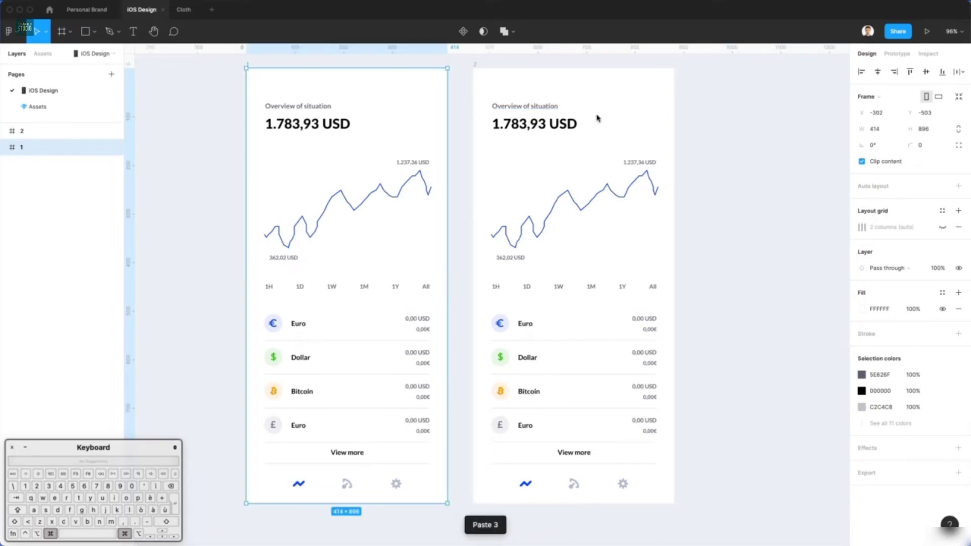
Step: Draw a circle of about 45.8 × 45.8 beside the balance heading on the second screen
scroll(564, 149, "right", 2)
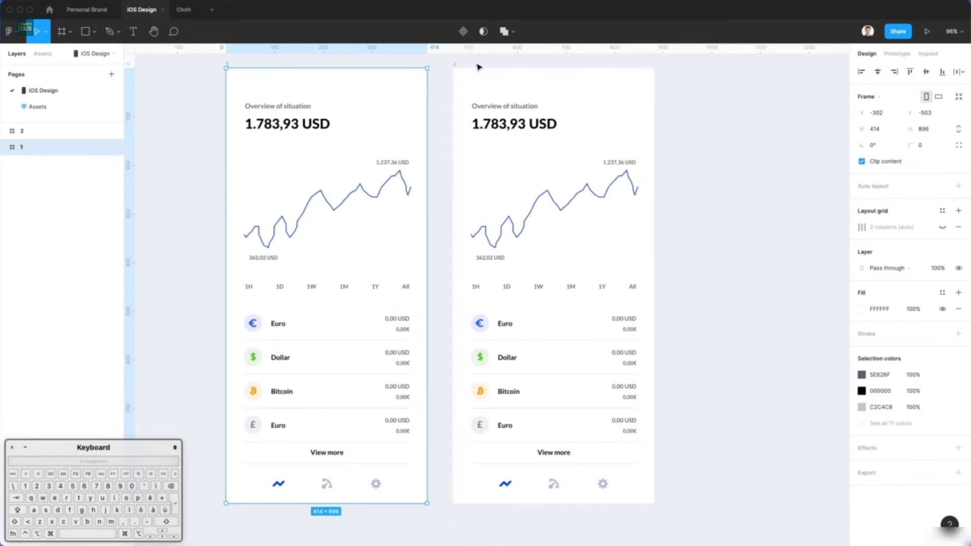
left_click(653, 136)
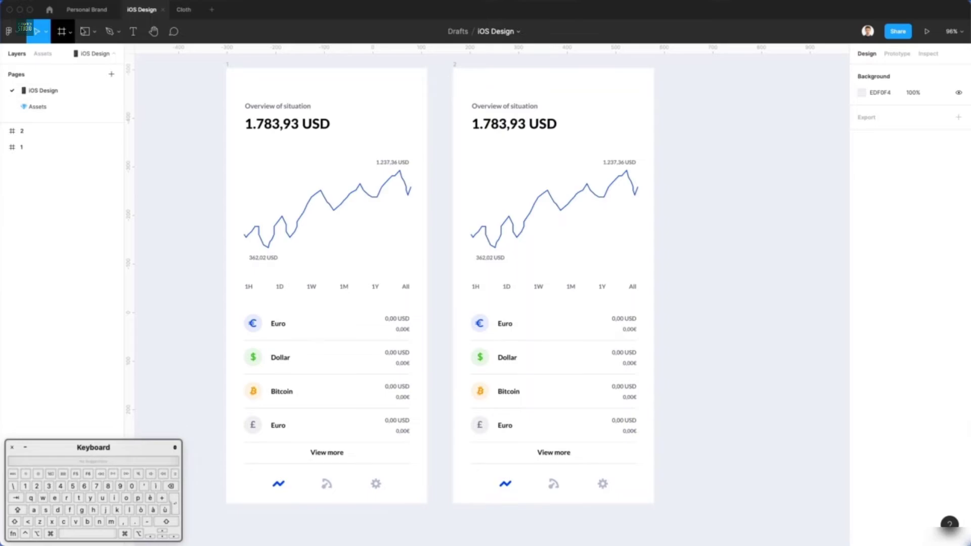
left_click(85, 33)
left_click(95, 31)
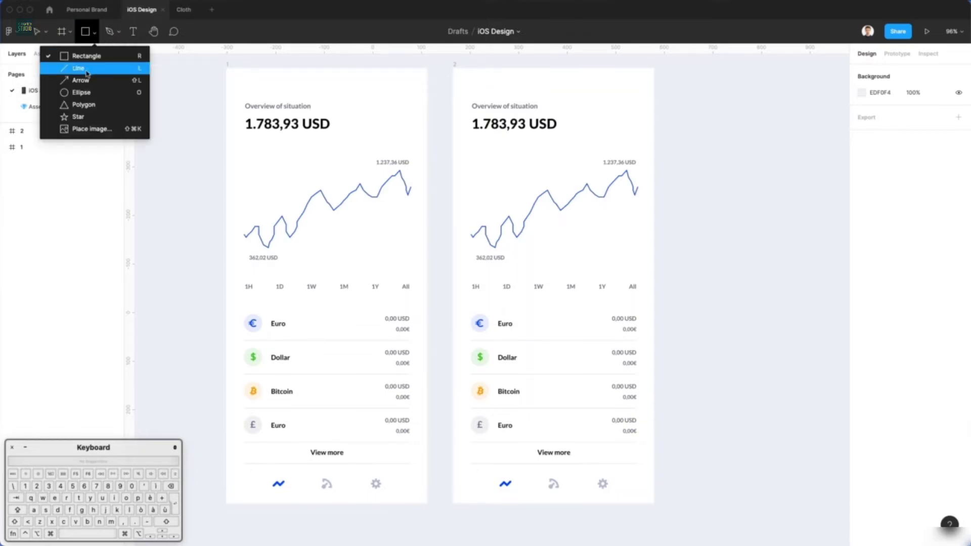
left_click(86, 92)
left_click_drag(593, 107, 617, 128)
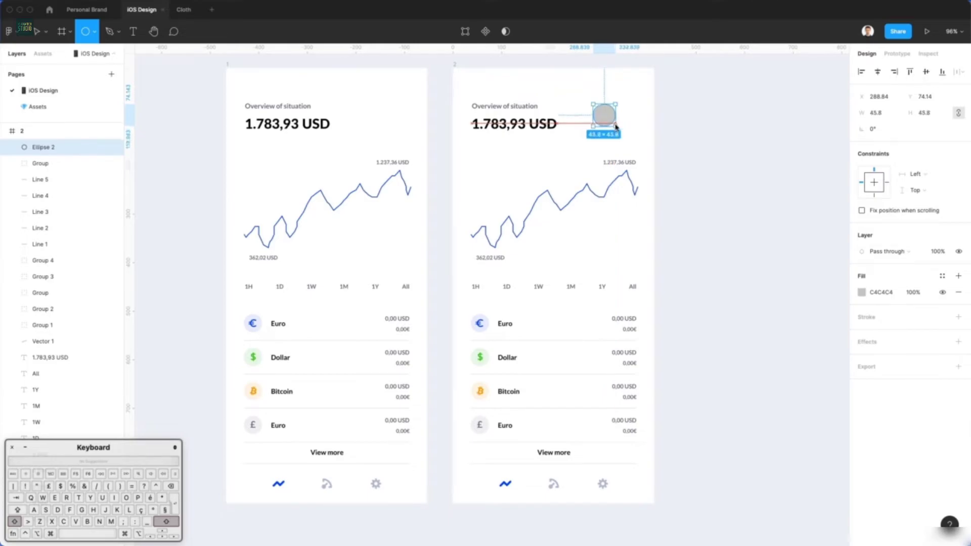
Step: Move the circle horizontally to about X 334.89 so it lines up with the chart's right end
scroll(632, 105, "down", 3)
scroll(632, 104, "up", 5)
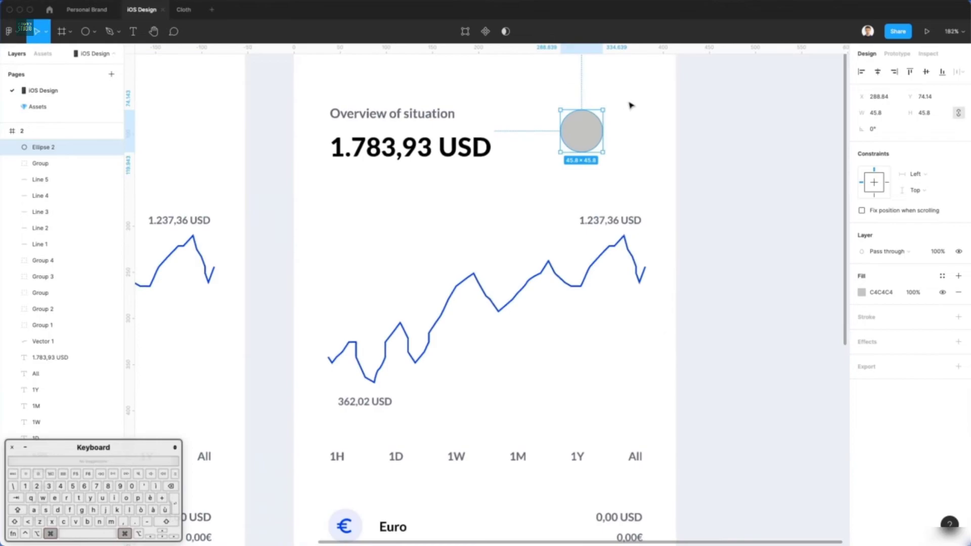
left_click_drag(643, 160, 626, 158)
scroll(625, 157, "down", 3)
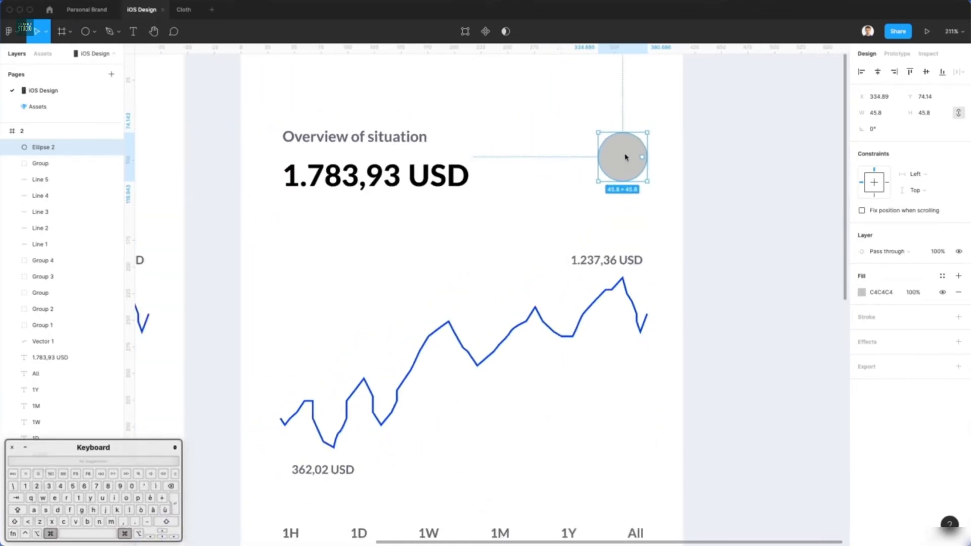
left_click(536, 117)
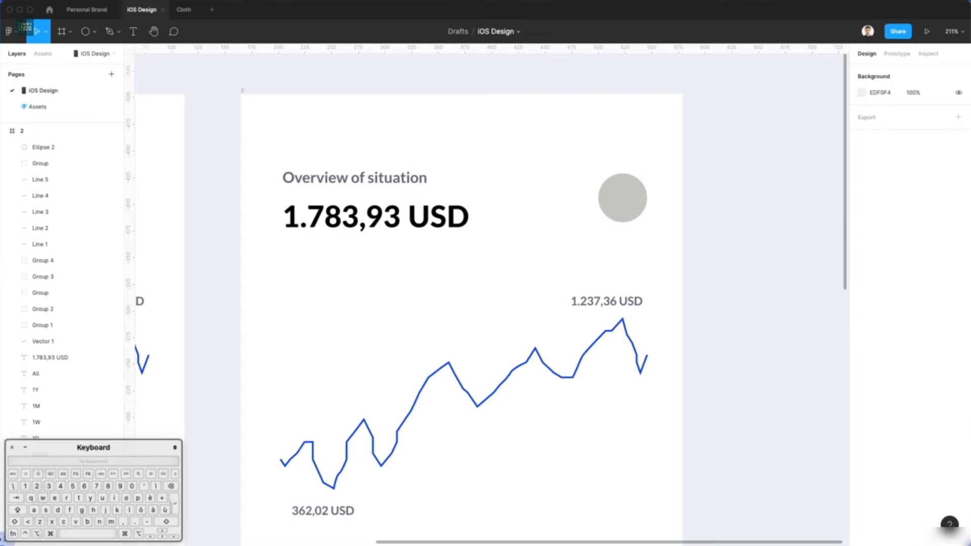
Step: Quit the unresponsive application and search the Nucleo icon library for "bell"
right_click(3, 539)
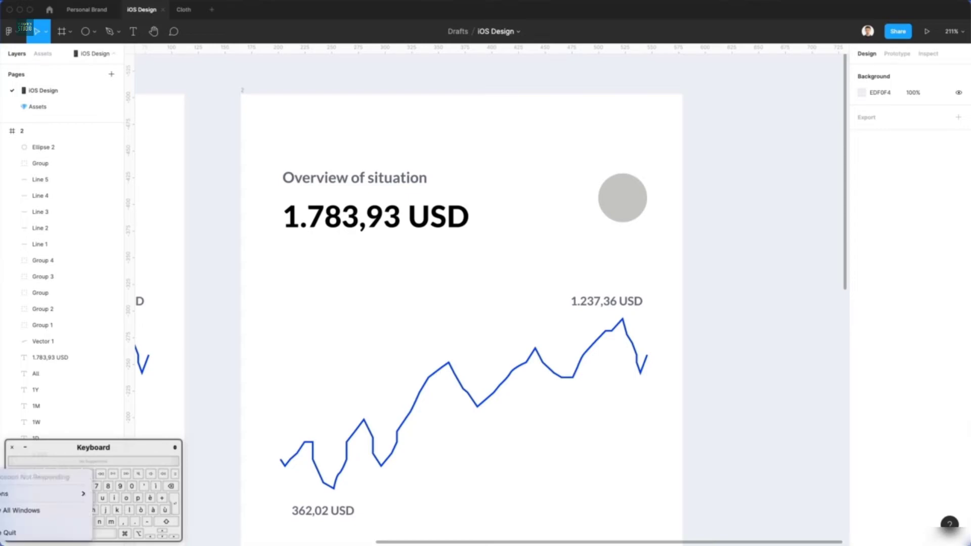
left_click(13, 533)
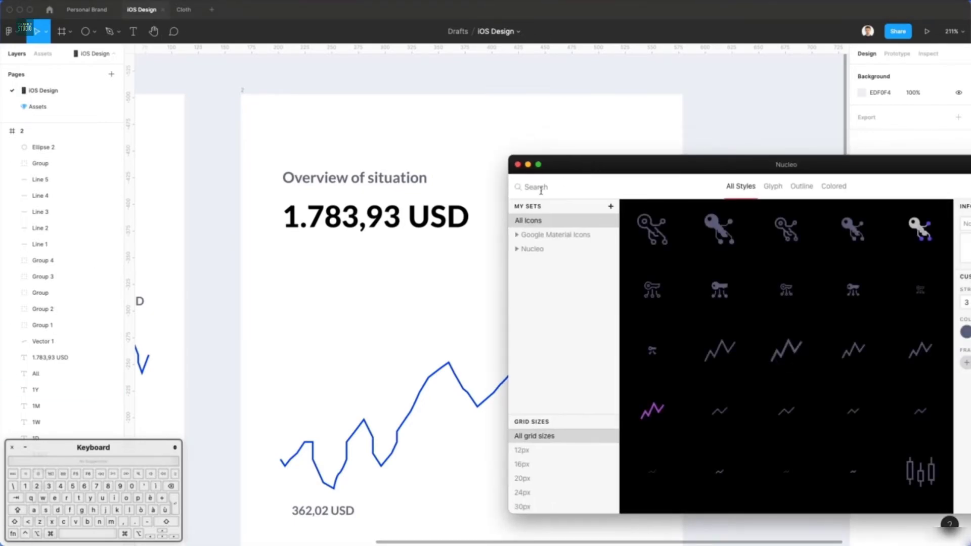
type("bell")
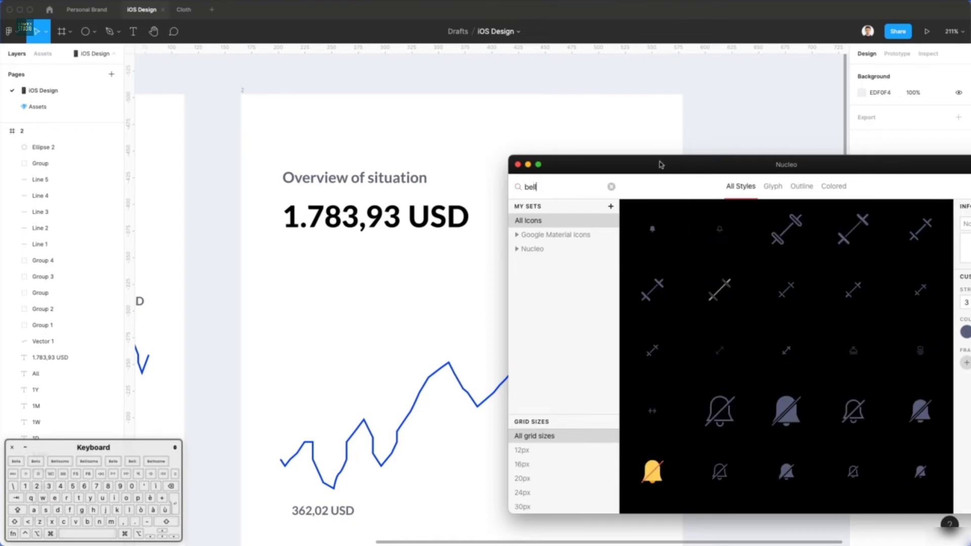
Step: Place a solid bell icon centred in the grey circle at 17 × 17 and release it from its frame
left_click_drag(662, 164, 662, 268)
left_click_drag(647, 320, 615, 195)
scroll(624, 202, "up", 3)
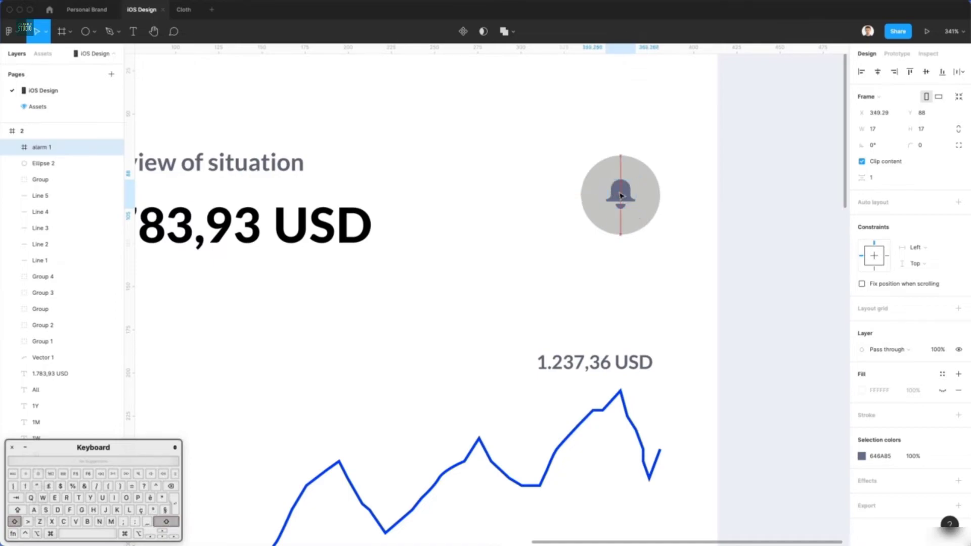
key("super+shift+g")
scroll(617, 195, "down", 1)
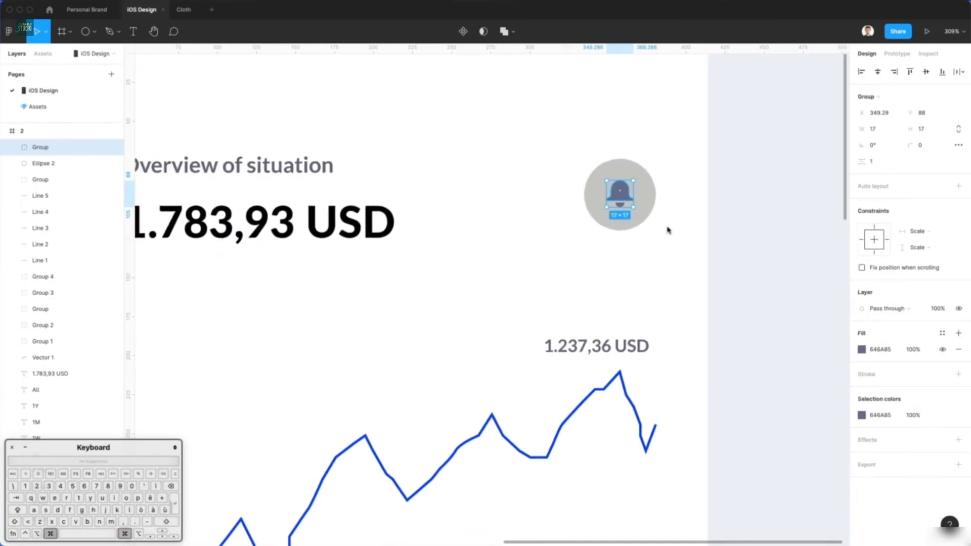
Step: Change the bell icon's fill to the bright orange FF7A00
left_click(862, 350)
left_click_drag(807, 429, 767, 427)
left_click_drag(794, 368, 877, 258)
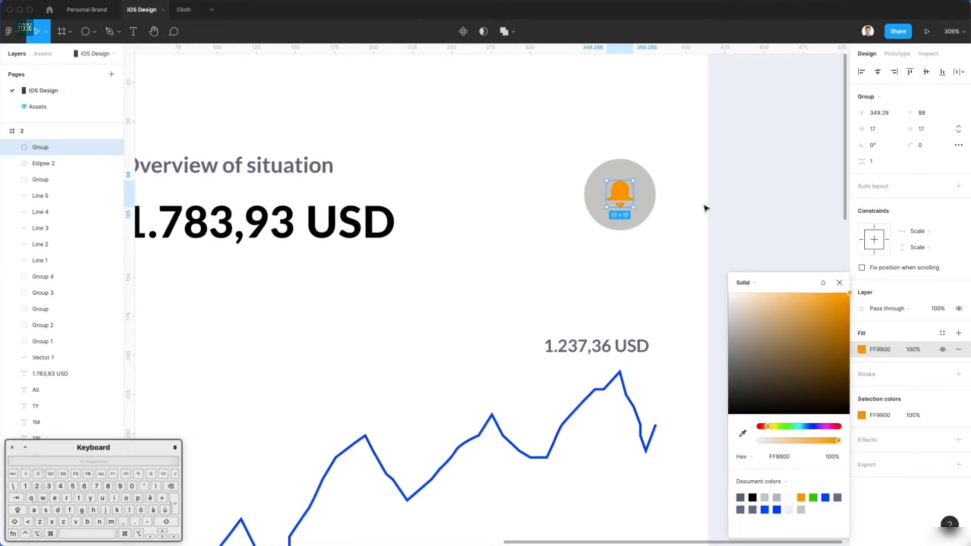
left_click_drag(767, 428, 766, 429)
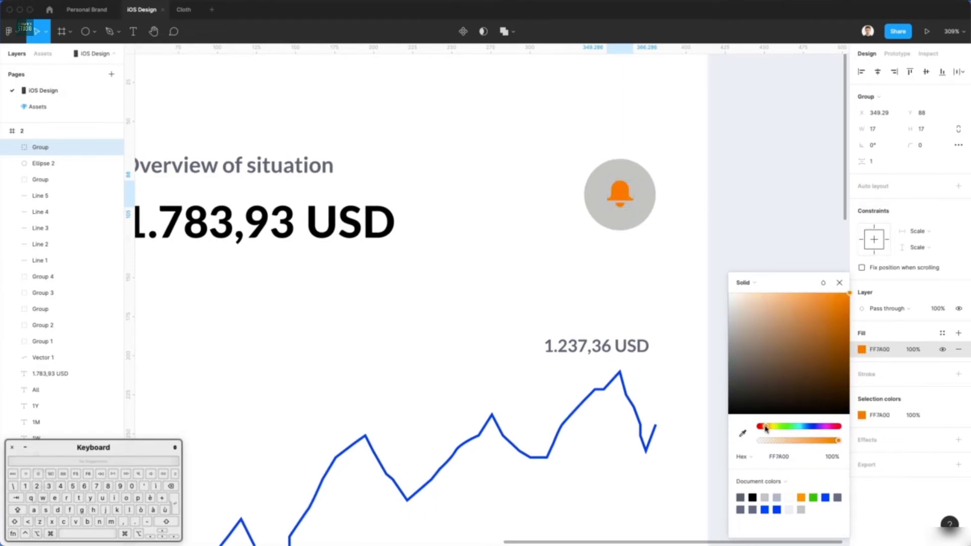
Step: Fill the circle behind the bell with the bell's orange FF7A00 at 10% opacity
left_click(781, 457)
key("super+c")
left_click(621, 174)
left_click(880, 292)
key("super+v")
key("Return")
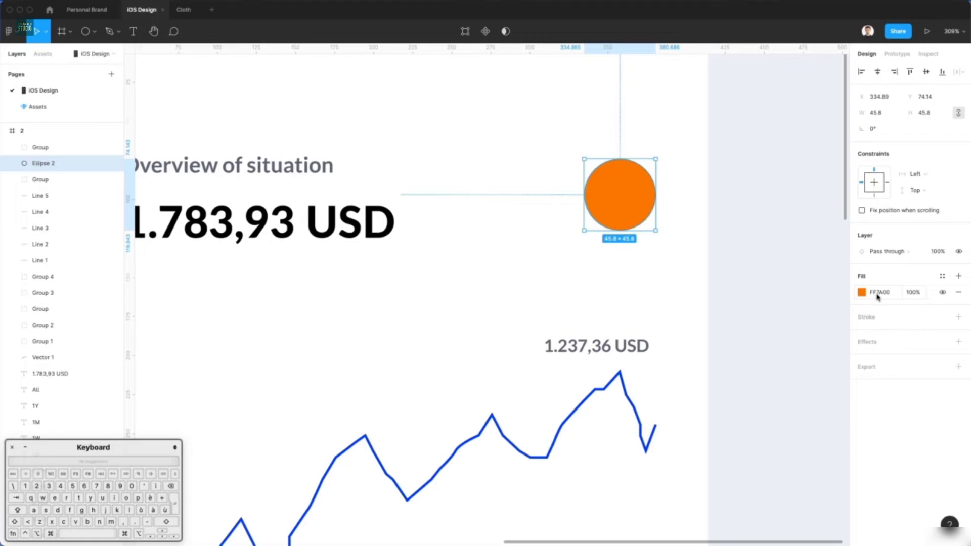
left_click(909, 297)
key("BackSpace")
key("Return")
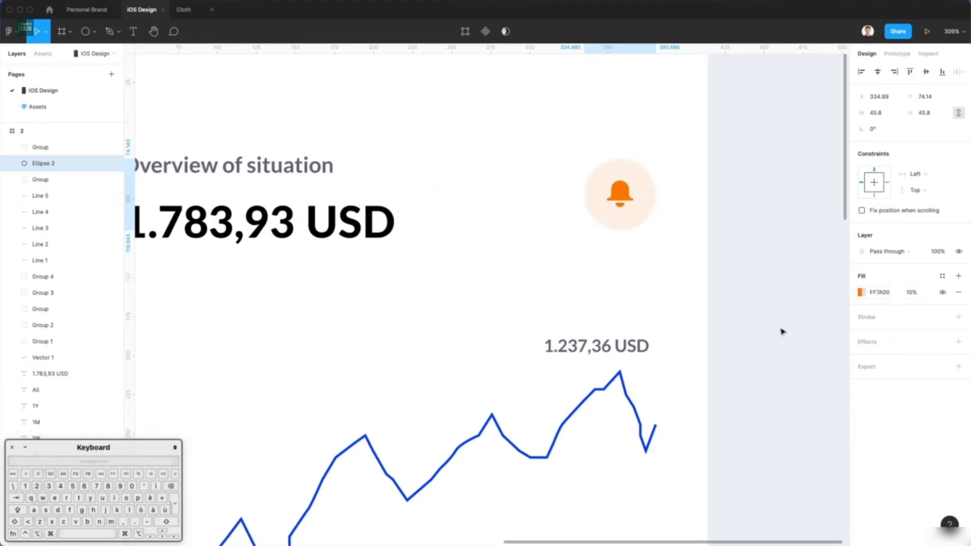
left_click(674, 282)
Step: Change the bell icon's fill to the yellower orange FF9900
scroll(675, 281, "down", 5)
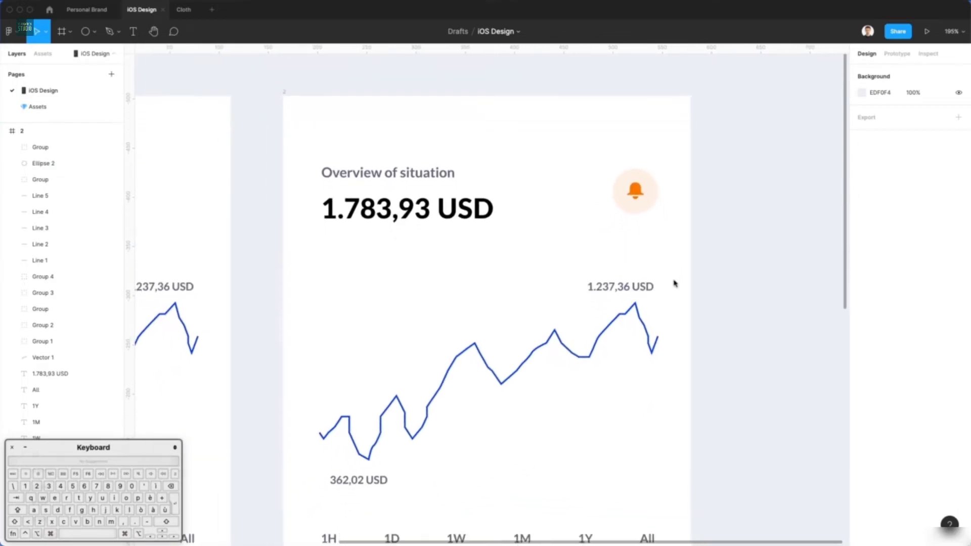
scroll(674, 282, "down", 3)
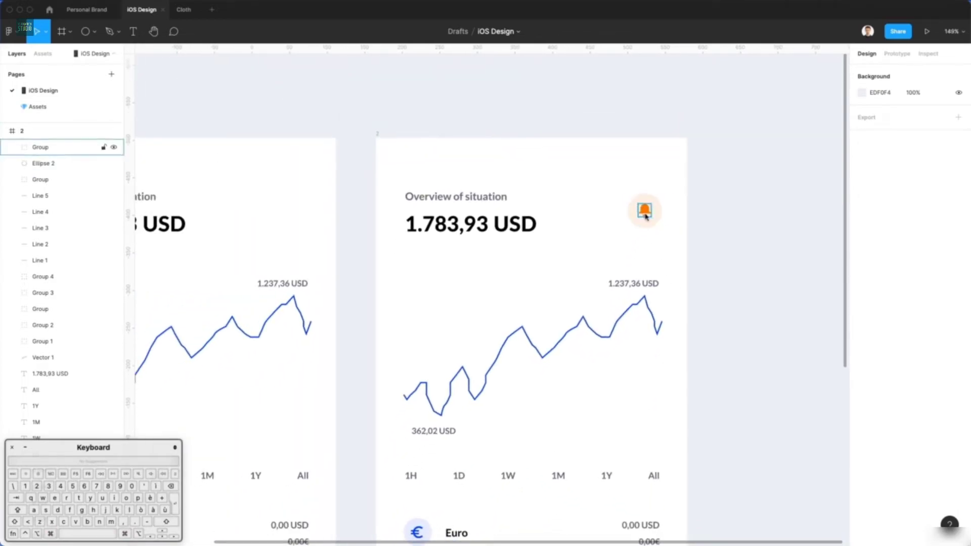
left_click(645, 216)
left_click(861, 349)
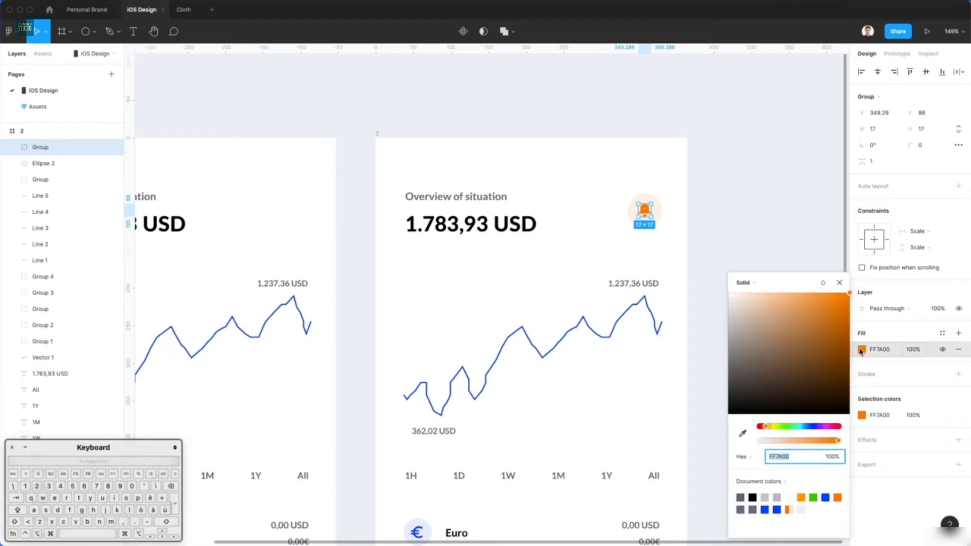
left_click(767, 428)
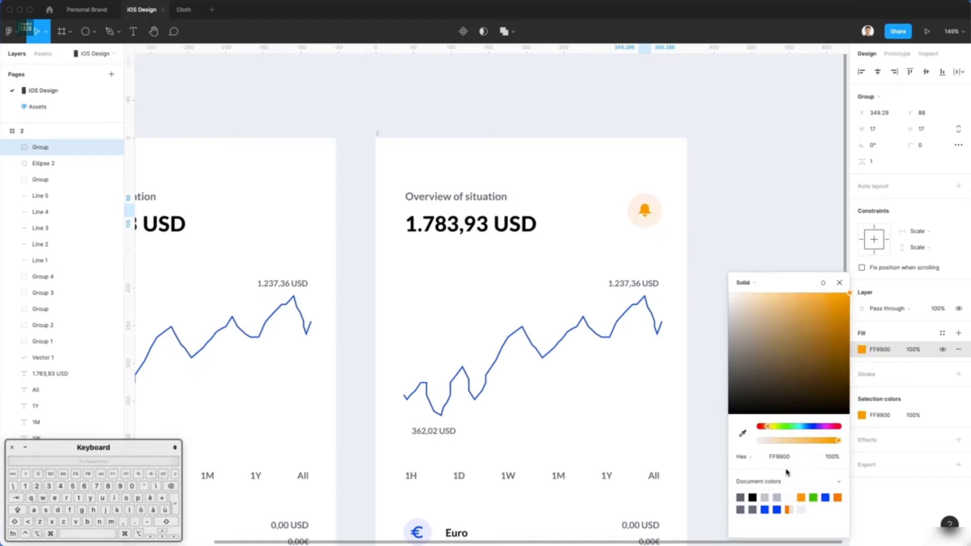
Step: Apply the bell's FF9900 colour to the circle behind it
left_click(786, 457)
key("super+c")
left_click(663, 208)
left_click(879, 293)
key("super+v")
left_click(709, 296)
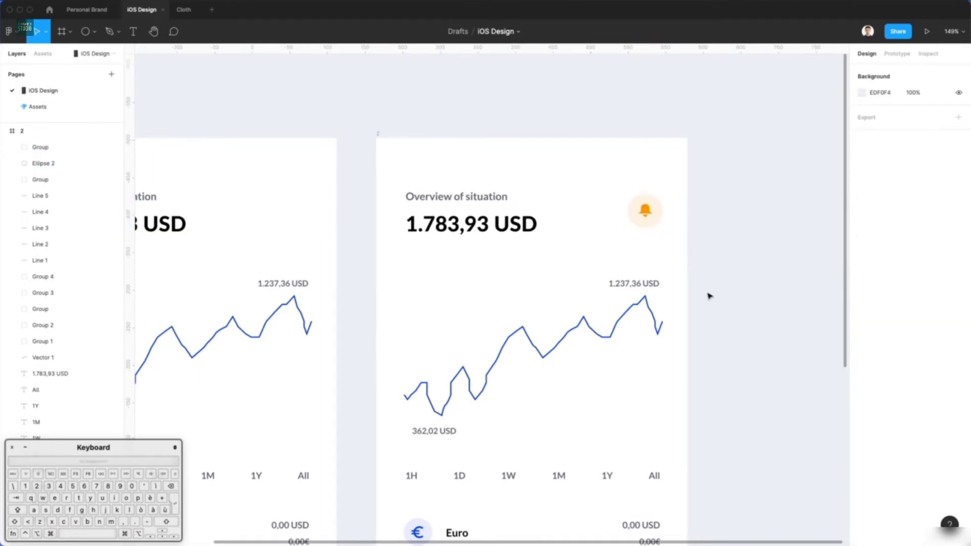
scroll(708, 295, "down", 3, "ctrl")
scroll(704, 293, "right", 1)
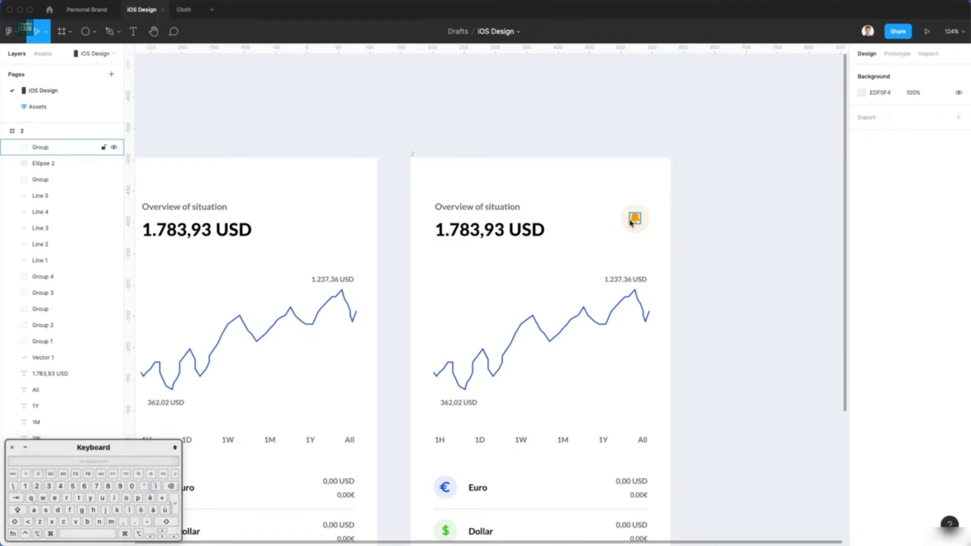
left_click(632, 222)
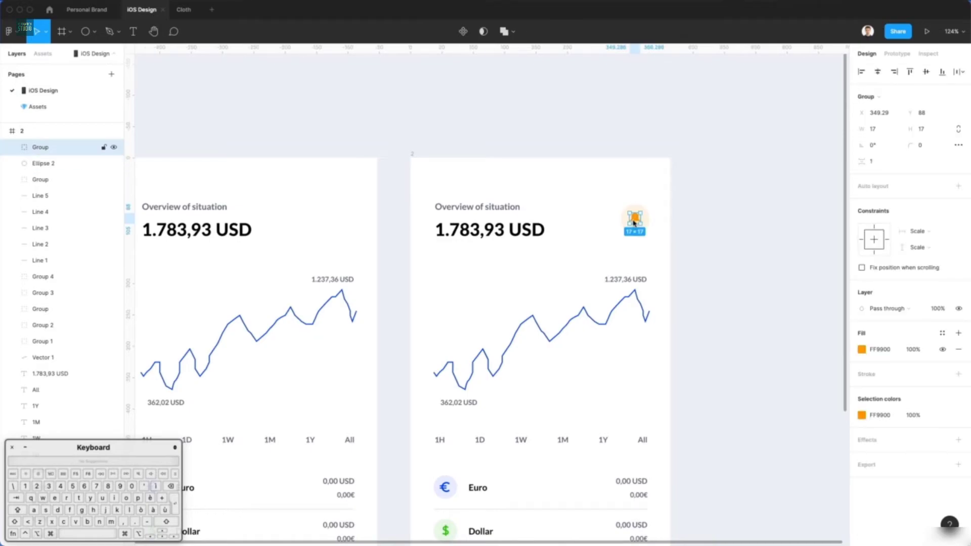
left_click(566, 246)
scroll(574, 261, "down", 1, "ctrl")
scroll(572, 261, "up", 2, "ctrl")
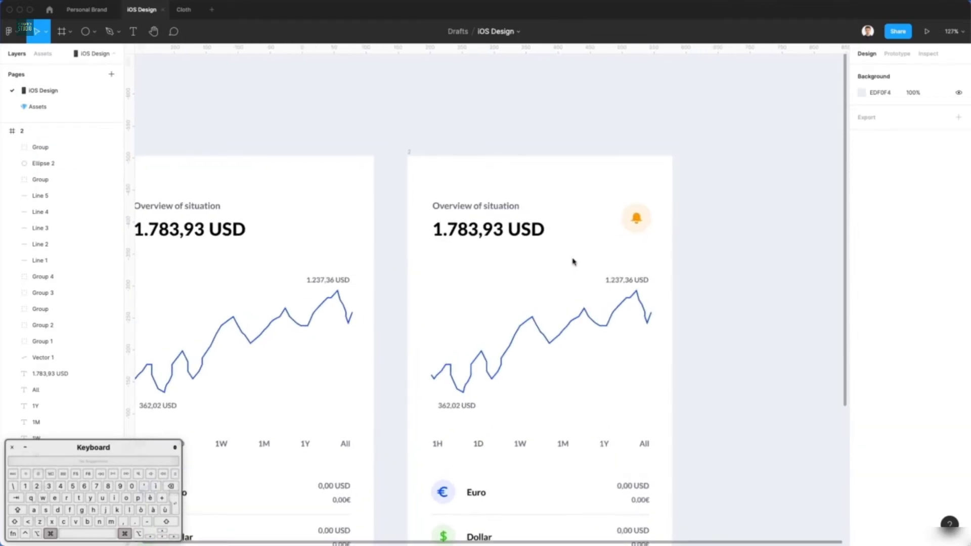
Step: Duplicate the Euro list label and place the copy below the balance amount at about X 44, Y 165
scroll(551, 256, "down", 3)
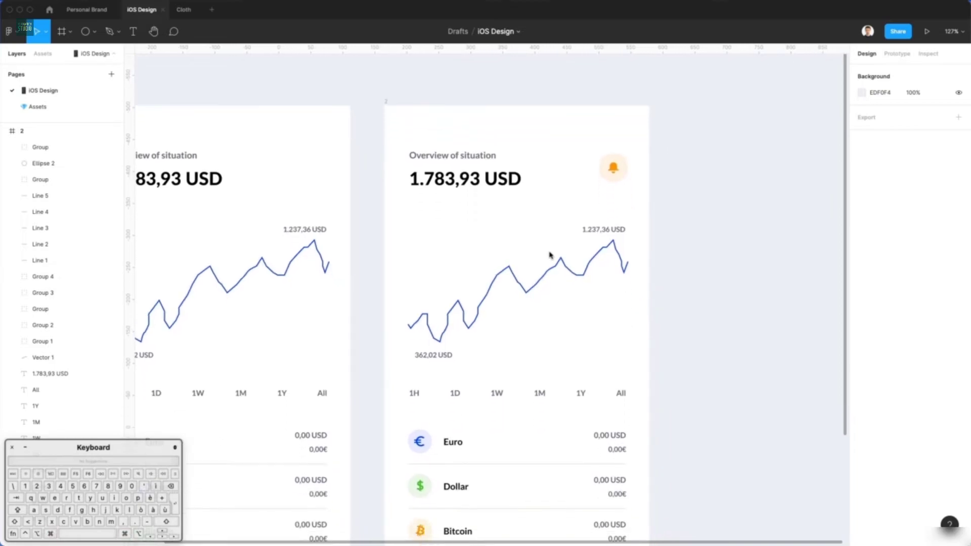
left_click(451, 158)
left_click_drag(456, 446, 425, 222)
scroll(455, 212, "down", 3)
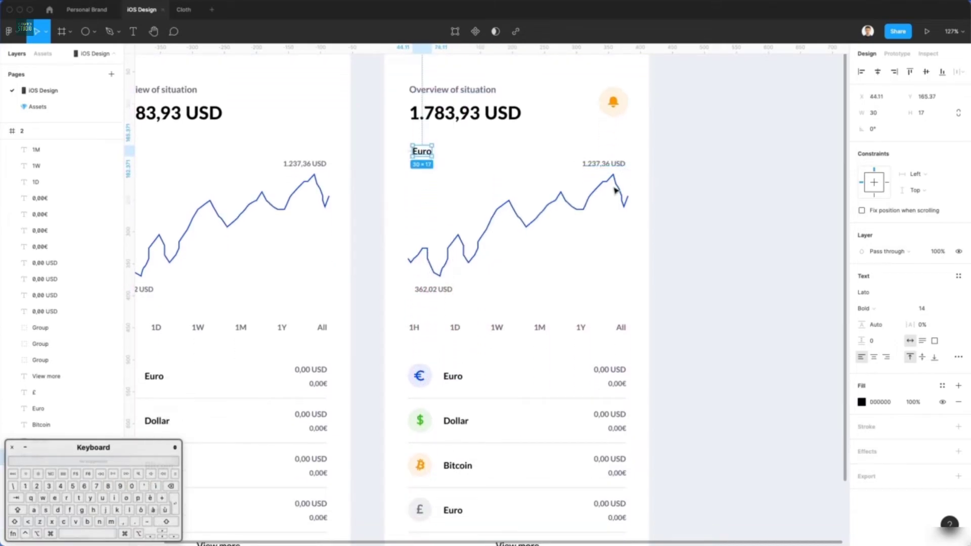
Step: Move the second screen's chart, time ranges, currency list and View more label outside its frame, leaving the bottom navigation in place
scroll(455, 195, "down", 5)
left_click_drag(423, 180, 598, 486)
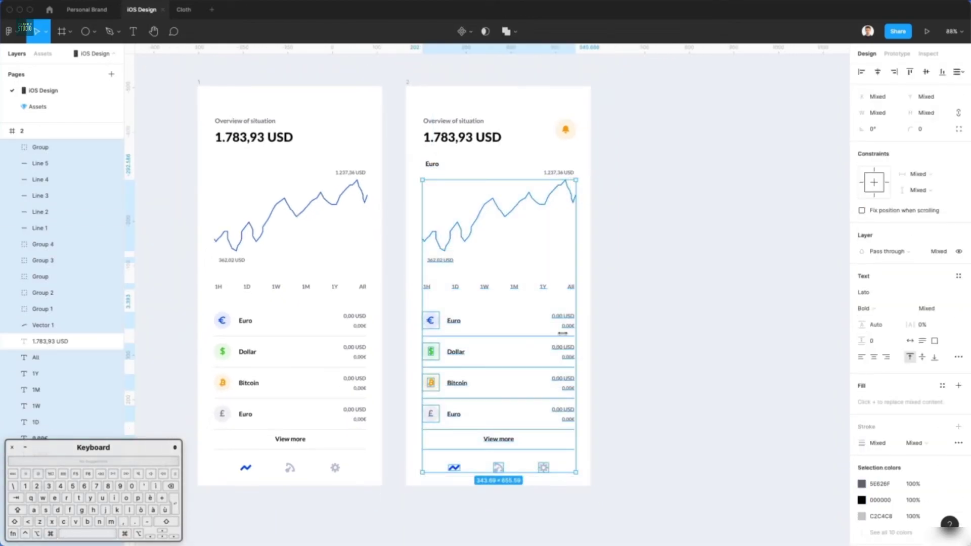
left_click(592, 281)
left_click_drag(581, 445, 428, 185)
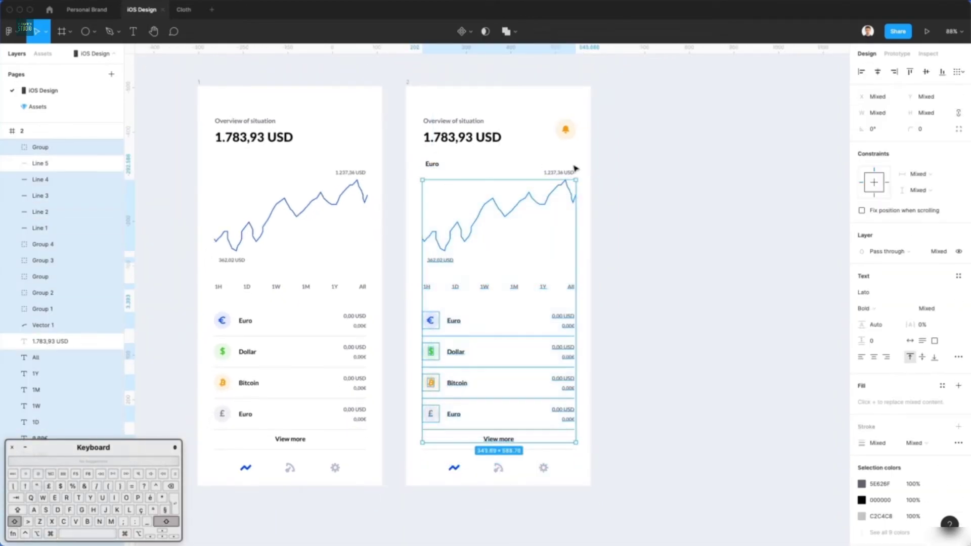
left_click(556, 173, "shift")
left_click_drag(485, 213, 694, 204)
left_click(659, 140)
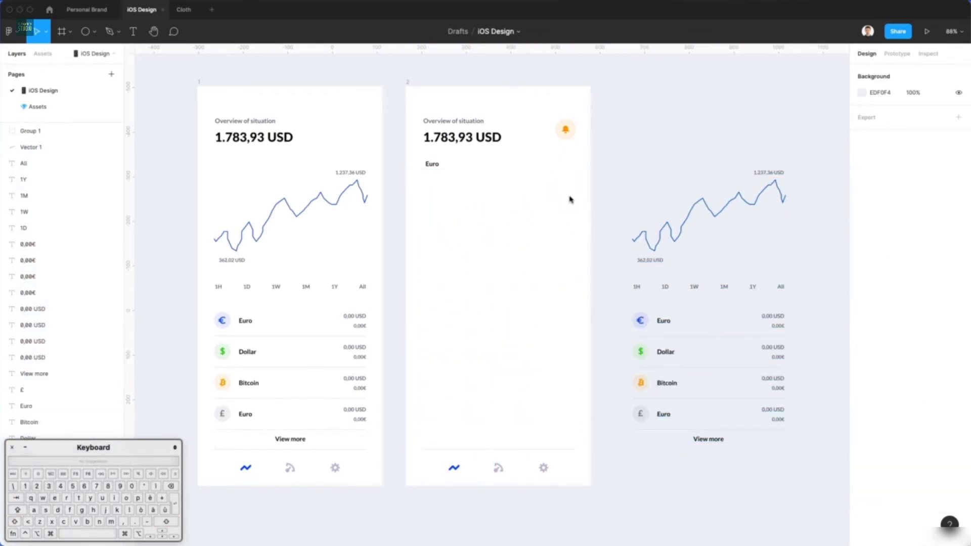
Step: Show the two-column layout grid on the second screen's frame
left_click(410, 84)
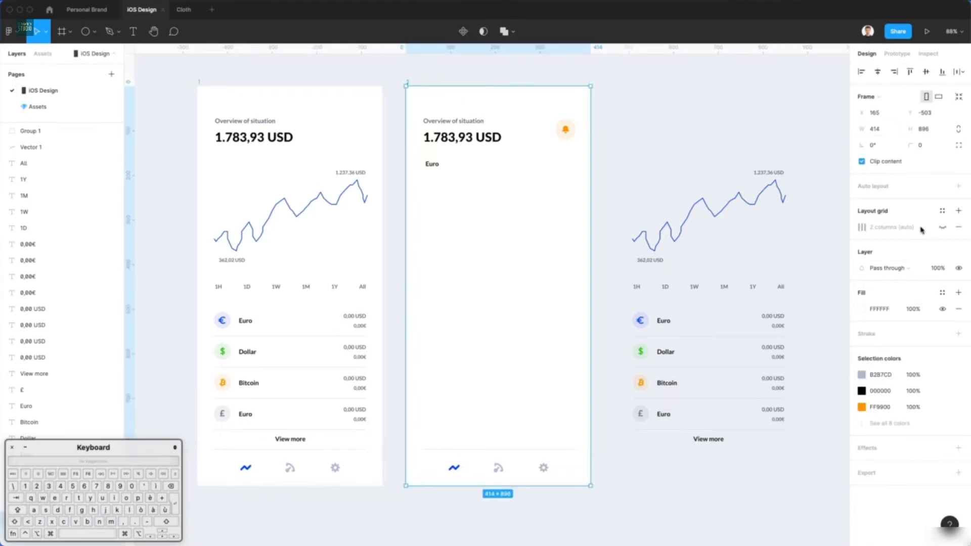
left_click(944, 227)
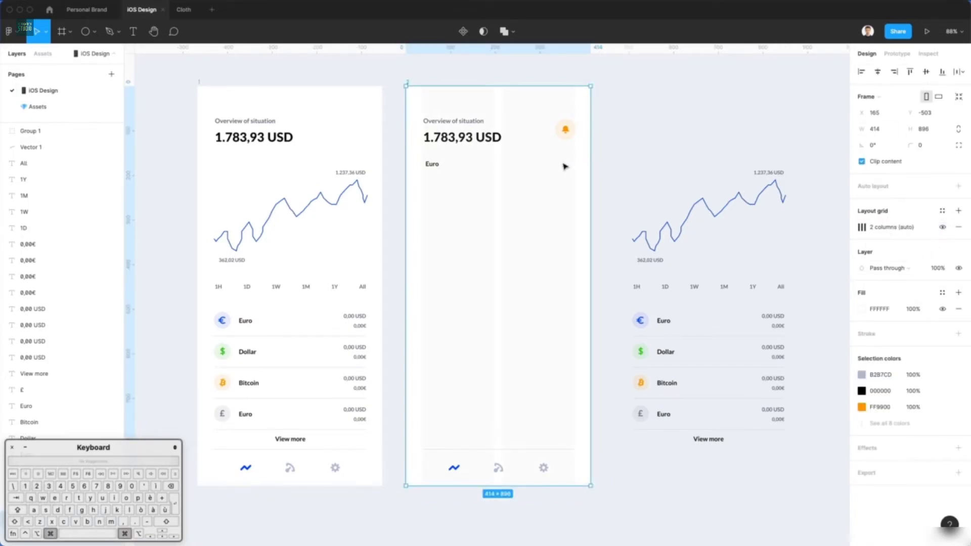
Step: Change the Euro label below the second screen's balance to Watchlist and align it with the layout grid's left edge
scroll(567, 165, "up", 3, "super")
left_click(408, 176)
double_click(391, 177)
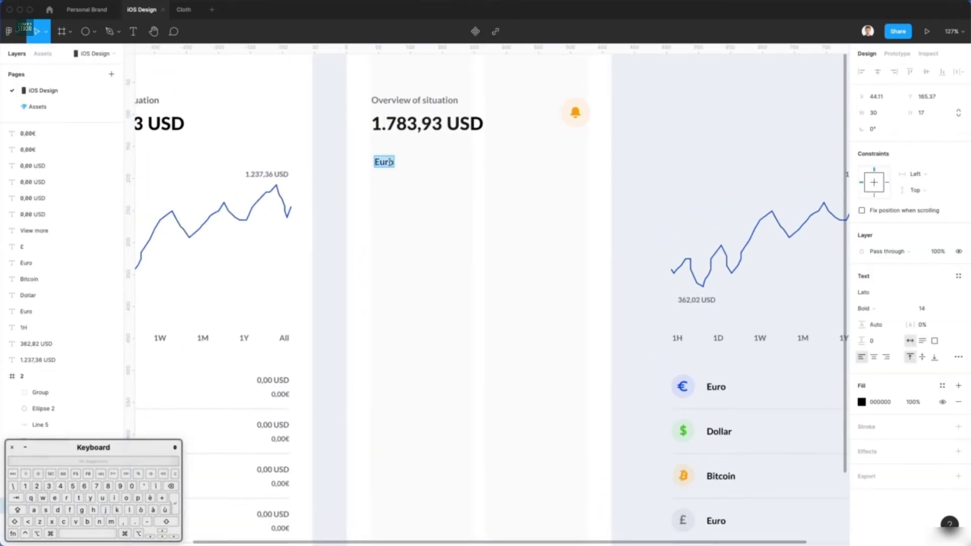
type("Watchlist")
left_click(449, 195)
left_click_drag(400, 164, 422, 193)
left_click(409, 233)
key("BackSpace")
Step: Copy the Euro icon and label from the first screen's currency list and place them below Watchlist on the second screen
scroll(445, 200, "down", 3)
scroll(445, 200, "left", 5)
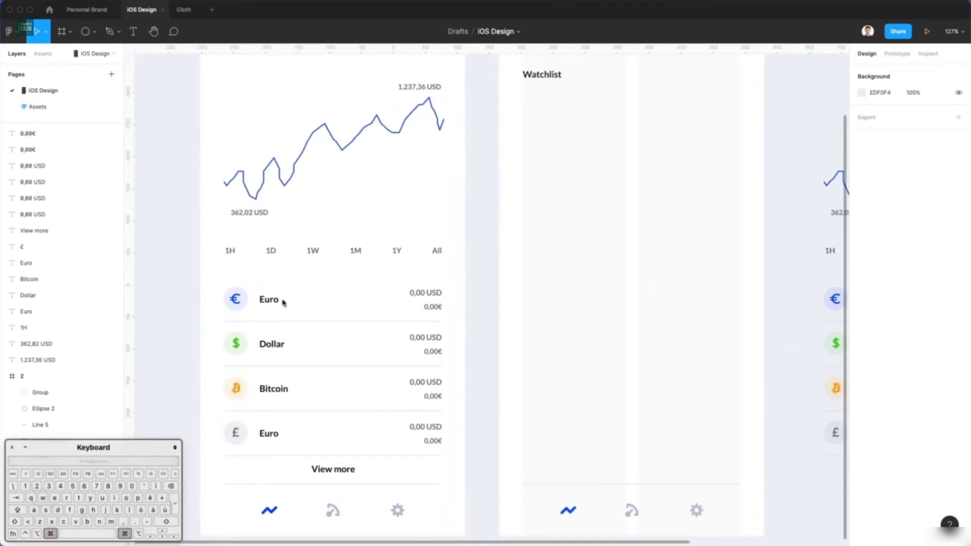
left_click_drag(292, 292, 568, 117)
scroll(568, 119, "up", 3)
scroll(568, 119, "right", 3)
left_click(514, 244)
scroll(513, 245, "up", 1)
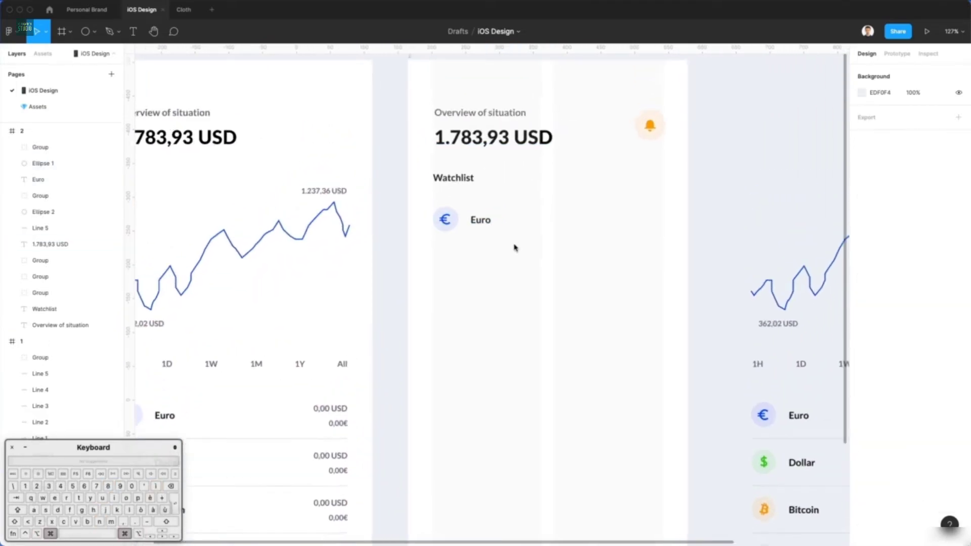
Step: Draw a rectangle about 340 × 157 across the grid columns below Watchlist and send it behind the Euro icon and label
key("r")
mouse_move(431, 193)
left_mouse_down()
mouse_move(630, 318)
mouse_move(668, 303)
left_mouse_up()
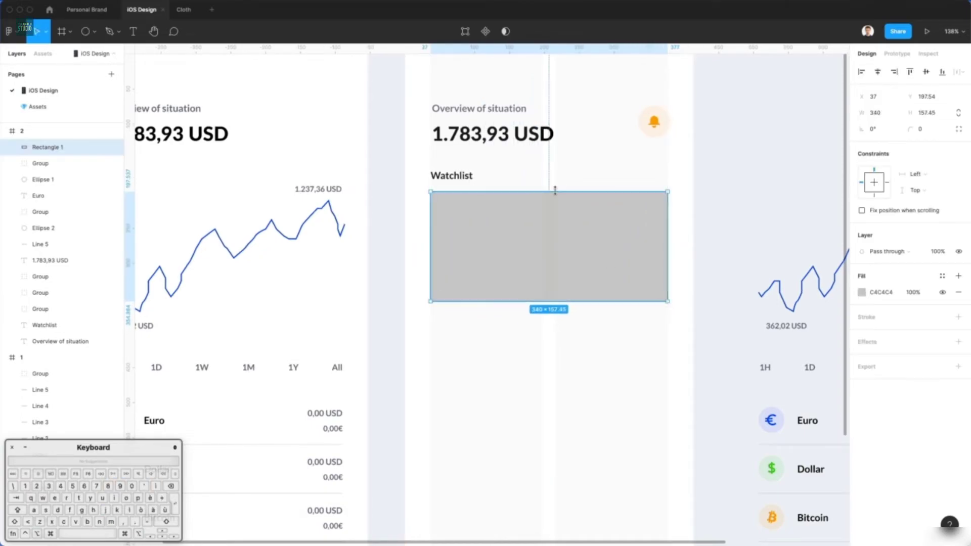
key("super+alt")
key("super+bracketleft")
key("super+bracketleft")
key("super+bracketleft")
key("super+bracketleft")
key("super+bracketleft")
key("super+bracketleft")
key("super+bracketleft")
key("super+bracketleft")
key("super+bracketleft")
key("super+bracketleft")
key("super+bracketleft")
key("super+bracketleft")
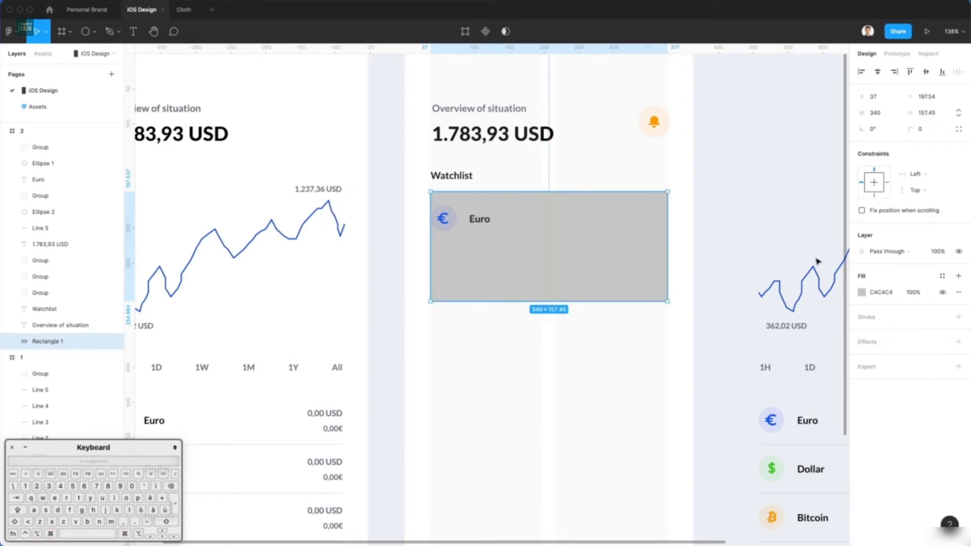
Step: Add a 1 px inside stroke to the Watchlist rectangle and sample the light grey E4E5E7 from the canvas for it
left_click(865, 316)
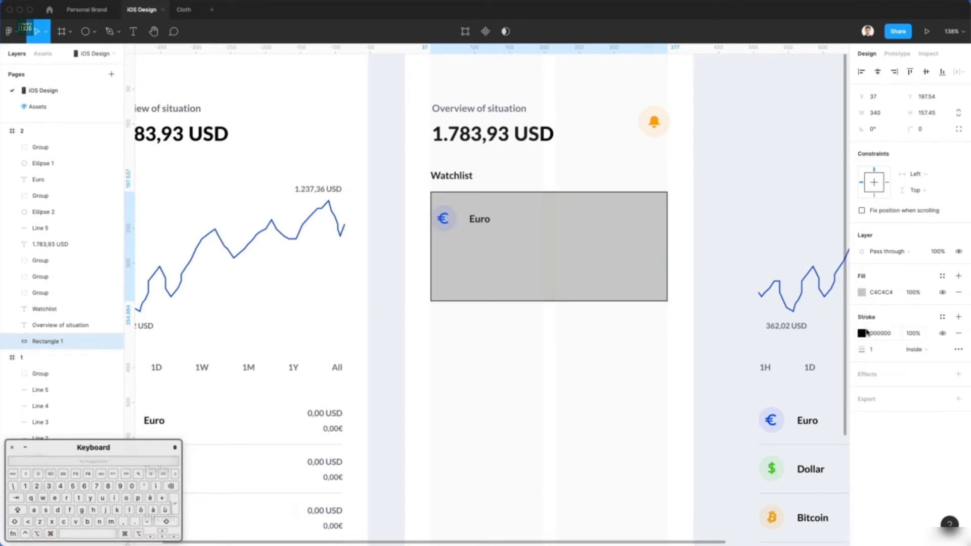
left_click(862, 333)
left_click_drag(778, 382, 728, 318)
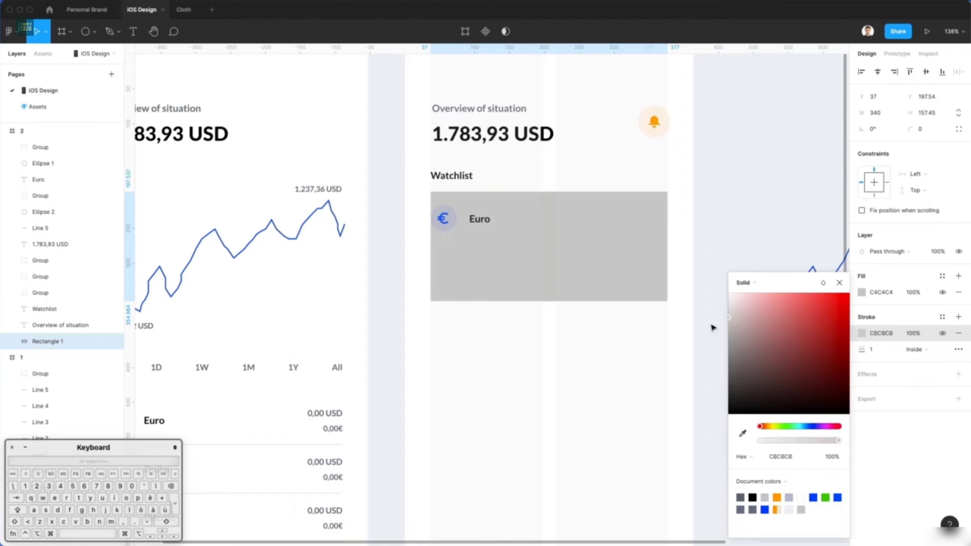
key("ctrl+c")
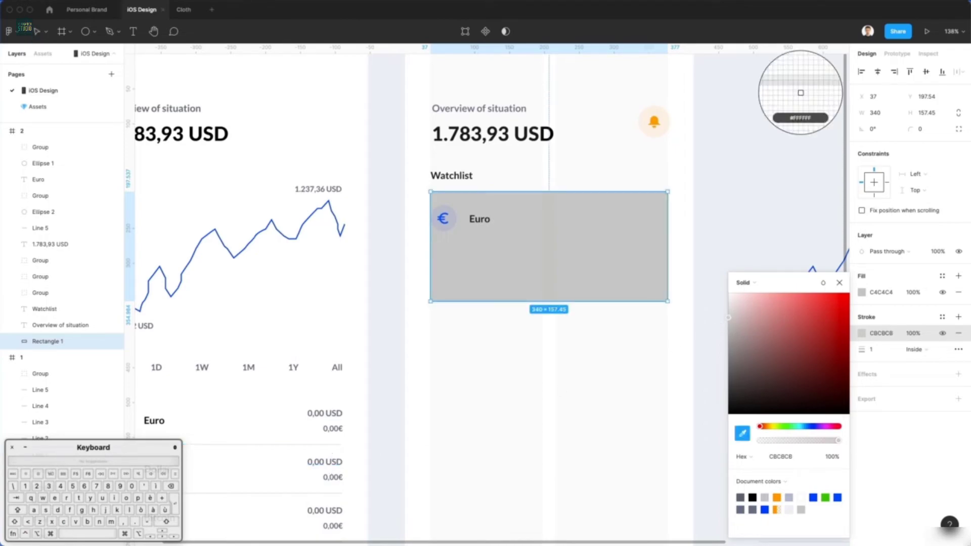
left_click(424, 433)
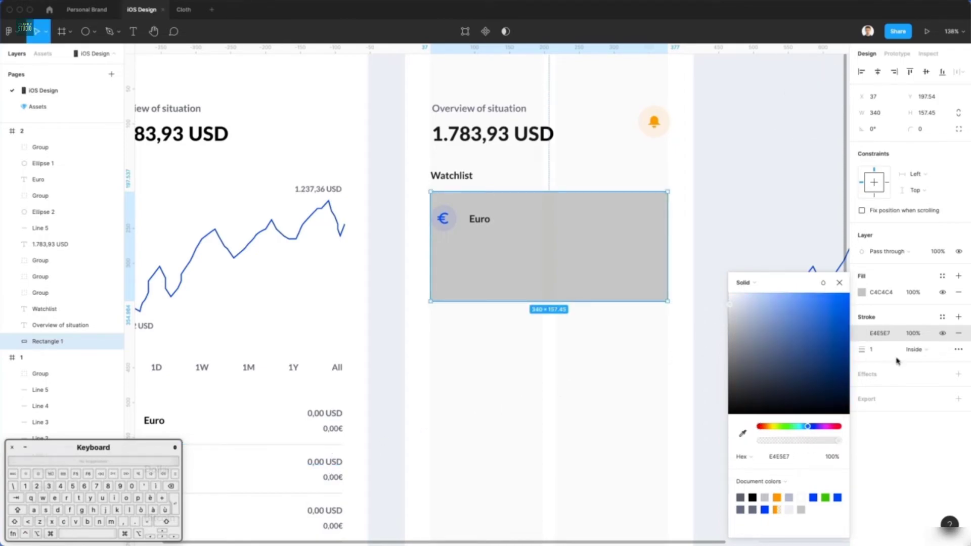
Step: Fill the Watchlist rectangle with white FFFFFF and round its corners to 11
left_click(862, 293)
left_click_drag(805, 305, 535, 200)
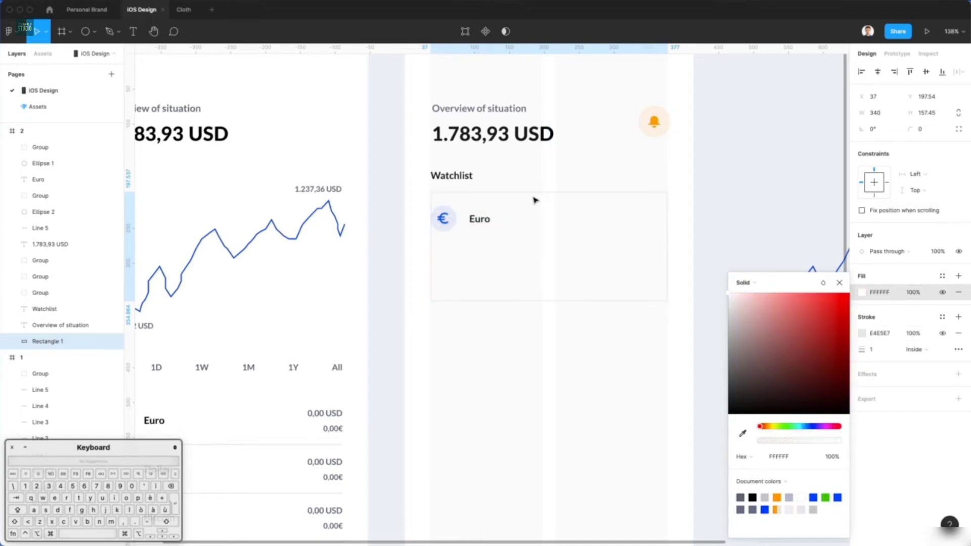
left_click(743, 230)
left_click(636, 199)
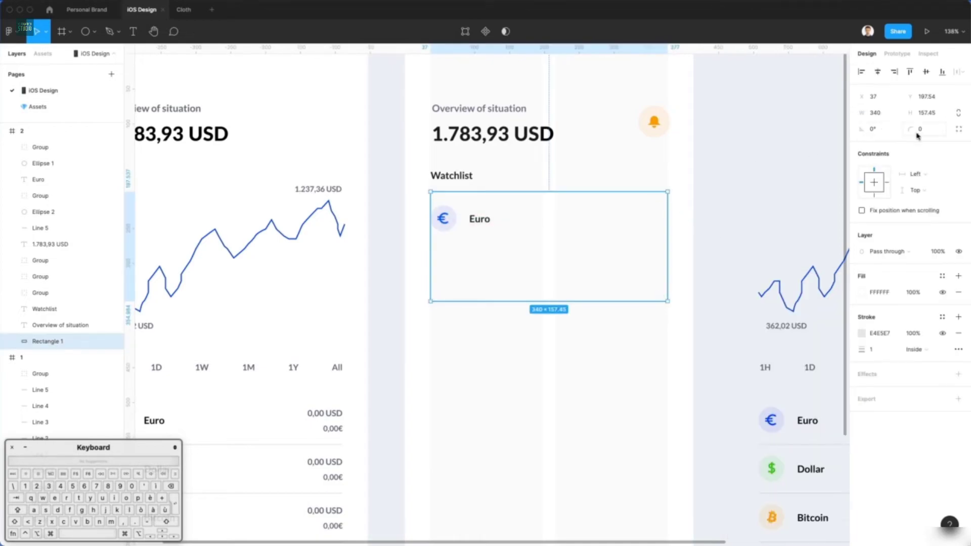
left_click_drag(917, 134, 932, 130)
key("Escape")
Step: Move the Euro icon, its circle and its label together to the right so they are inset from the card's left edge
left_click(444, 219)
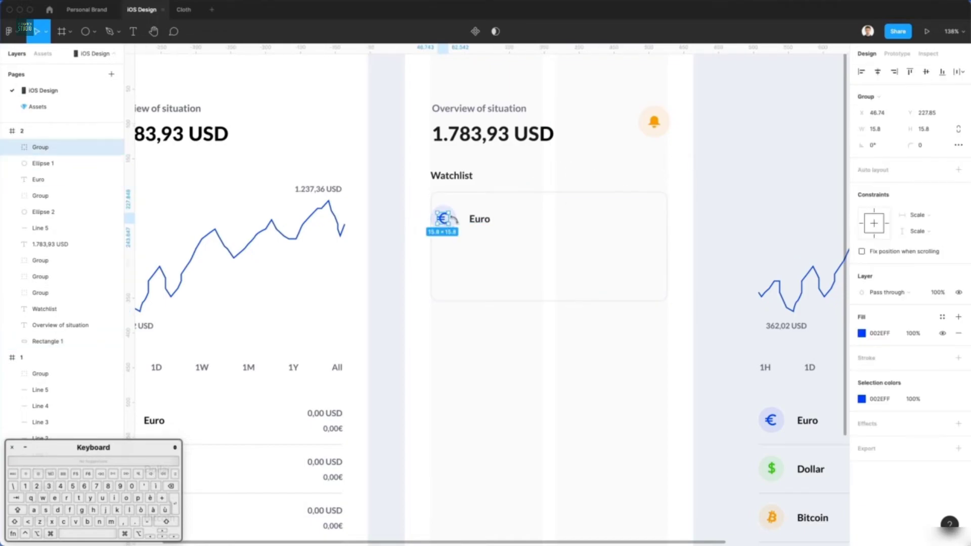
left_click(468, 221)
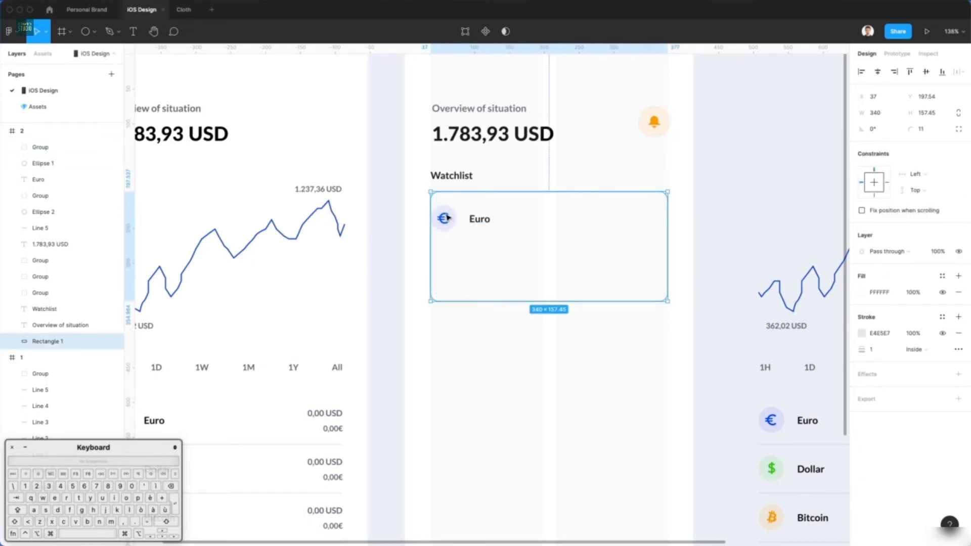
left_click(448, 219)
left_click(446, 208, "shift")
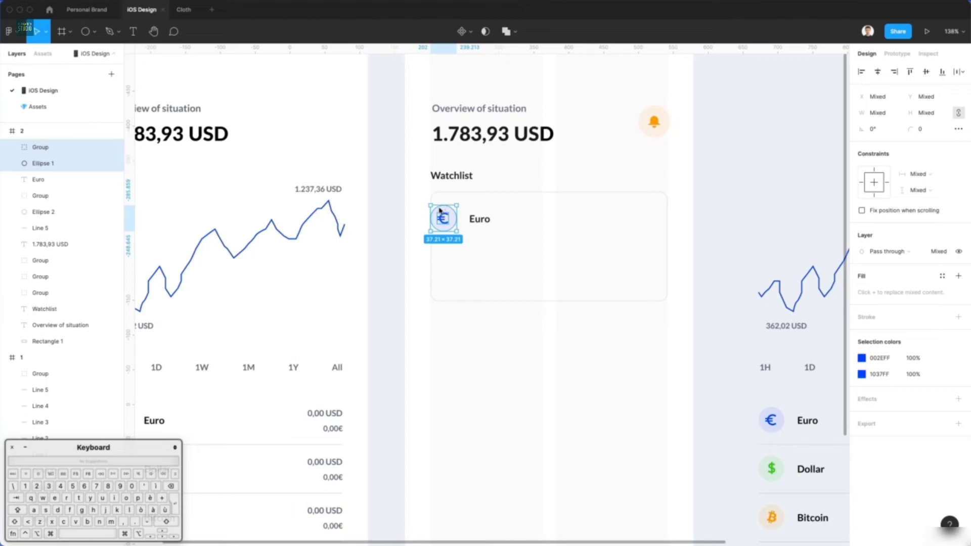
left_click(480, 220, "shift")
mouse_move(480, 220)
left_mouse_down()
mouse_move(506, 224)
mouse_move(495, 225)
left_mouse_up()
left_click(535, 175)
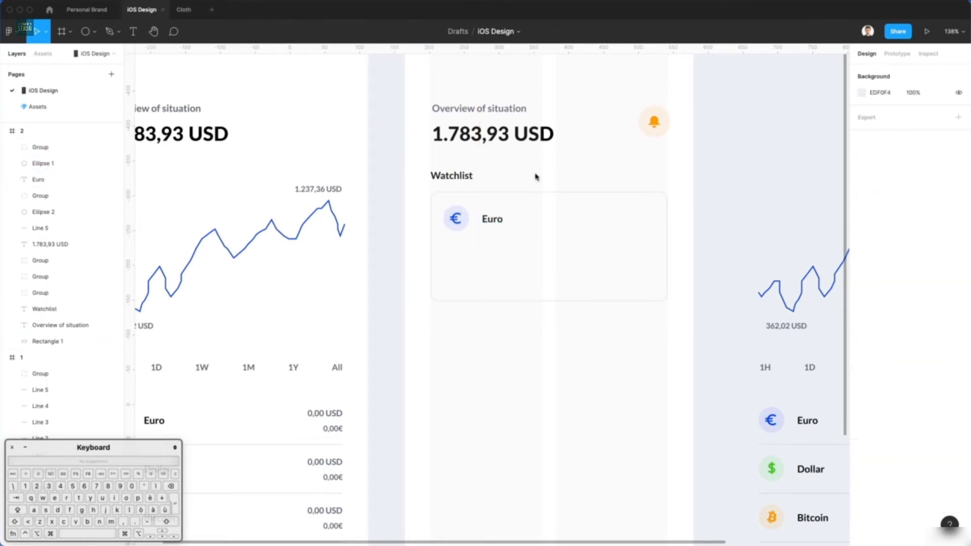
Step: Duplicate the card's Euro label and stack the two labels vertically beside the icon
scroll(515, 208, "down", 1)
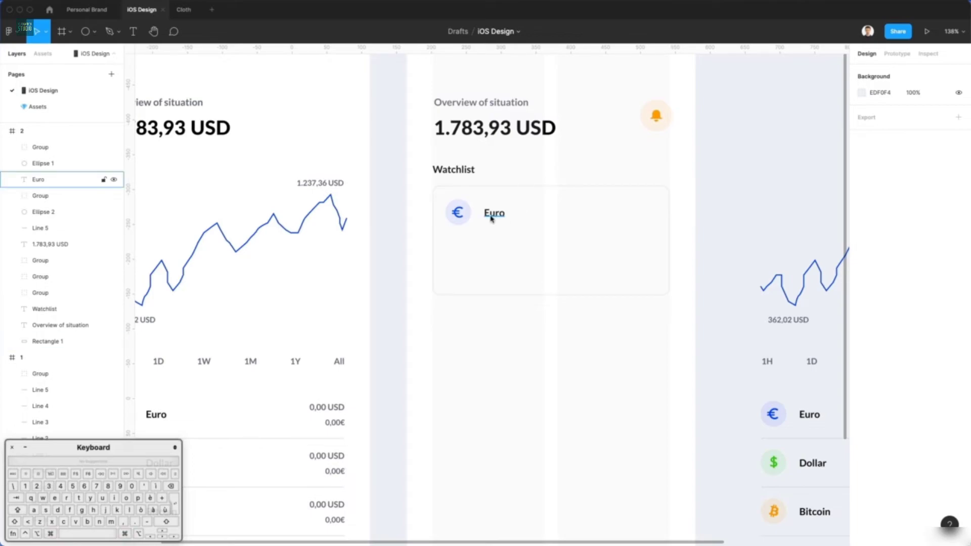
left_click(491, 218)
left_click_drag(491, 218, 494, 226)
Step: Apply the text style of the first screen's 0,00 USD label to the card's lower Euro label and left-align it under the upper one
scroll(494, 226, "down", 1)
scroll(494, 225, "left", 1)
scroll(495, 226, "down", 1)
scroll(494, 226, "left", 1)
left_click(405, 350, "super")
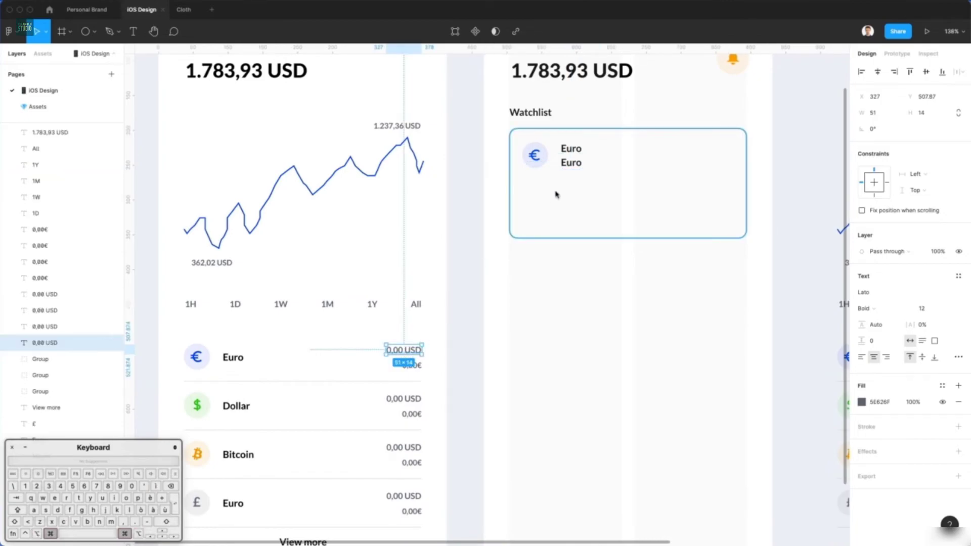
left_click(571, 168, "super")
key("alt+super+v")
scroll(570, 168, "up", 1)
scroll(570, 168, "right", 1)
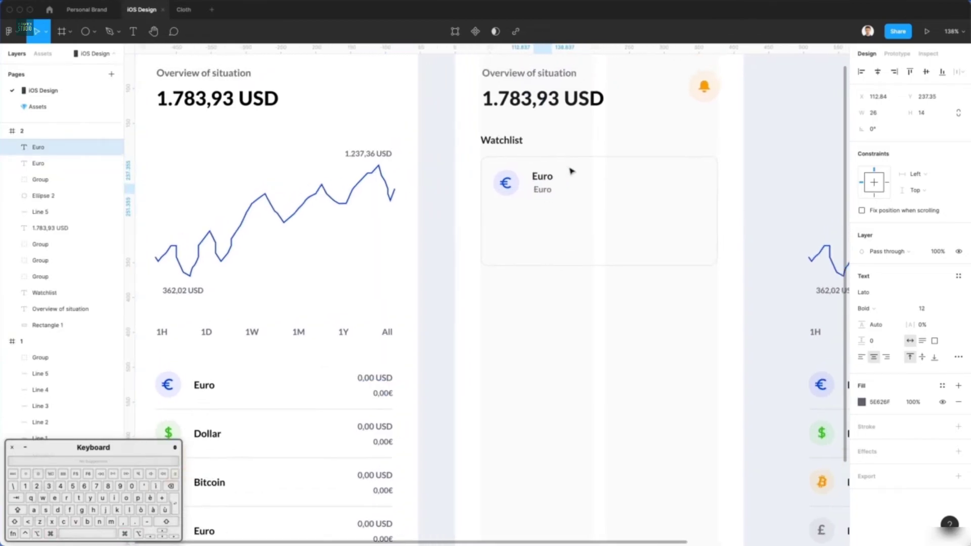
left_click_drag(542, 194, 543, 197)
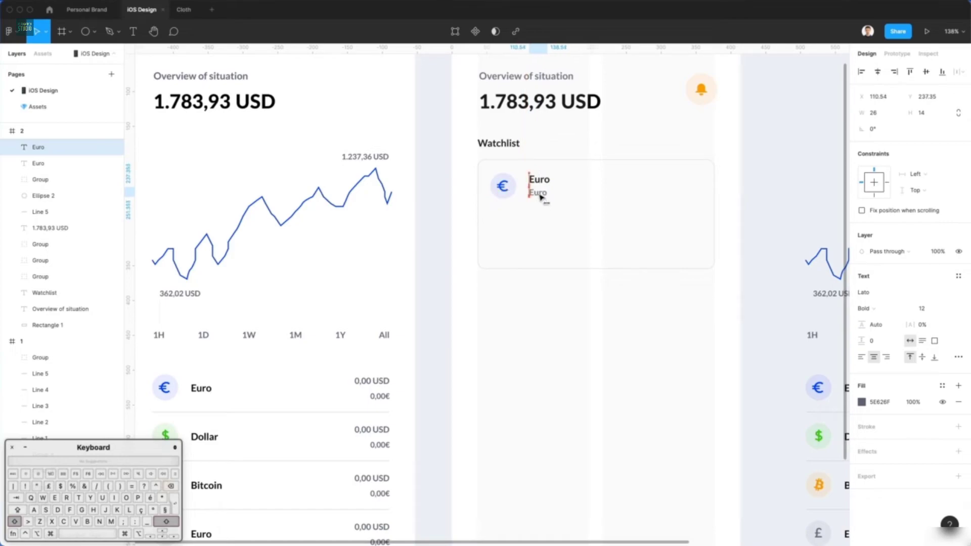
Step: Change the card's lower Euro label to European, set left text alignment and line it up under the Euro title
double_click(538, 192)
key("shift")
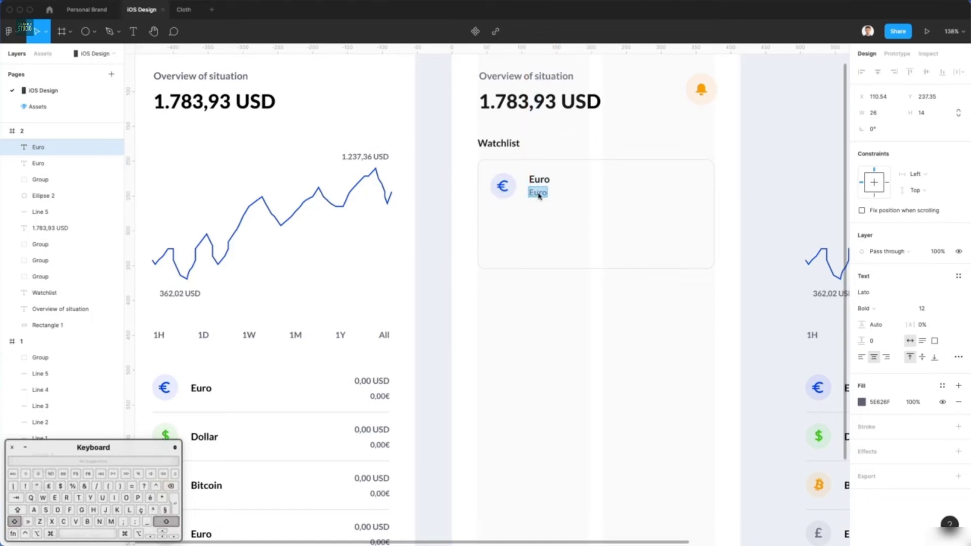
type("European")
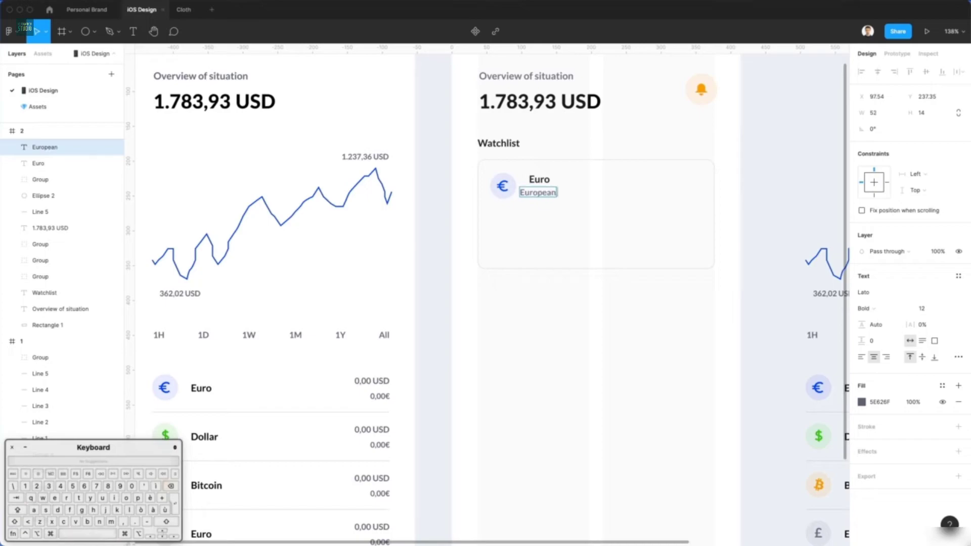
key("Escape")
mouse_move(542, 195)
left_mouse_down()
mouse_move(559, 192)
mouse_move(552, 196)
left_mouse_up()
left_click(539, 179)
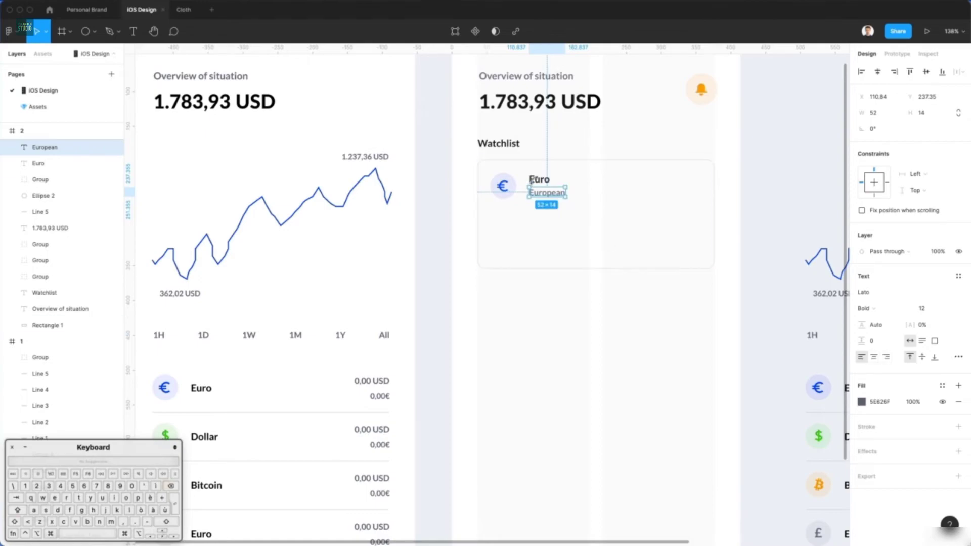
left_click(623, 169)
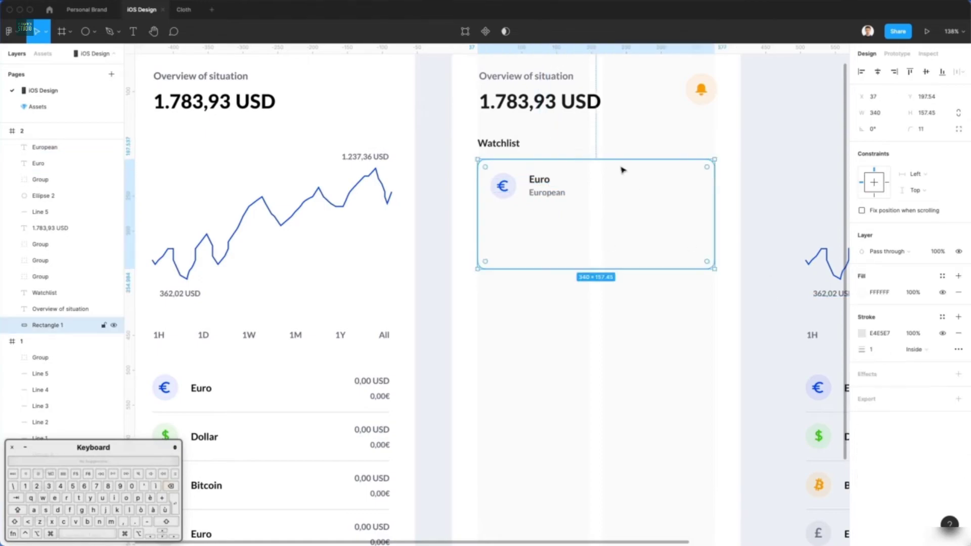
left_click(602, 141)
Step: Move the spare chart line into the Watchlist card, shrink it to about 68 × 20 and place it beside the Euro labels
scroll(596, 146, "up", 3)
scroll(596, 146, "down", 3)
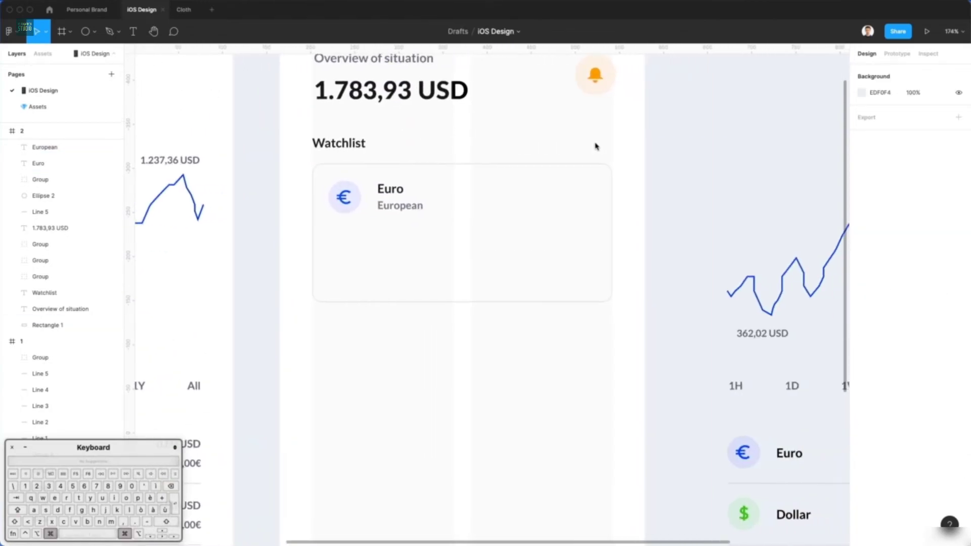
left_click_drag(810, 211, 495, 297)
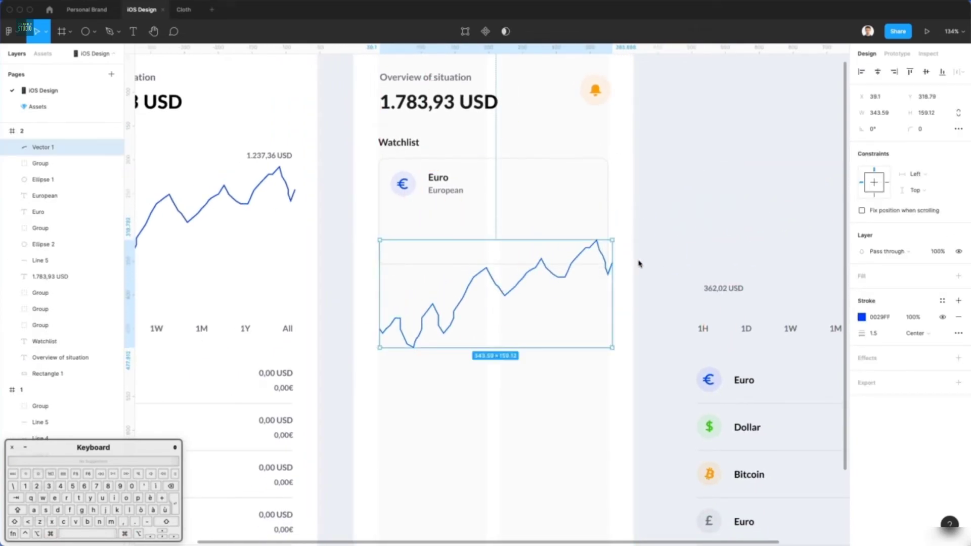
left_click_drag(611, 243, 535, 193)
scroll(550, 180, "up", 3)
scroll(550, 179, "up", 3)
scroll(535, 192, "down", 2)
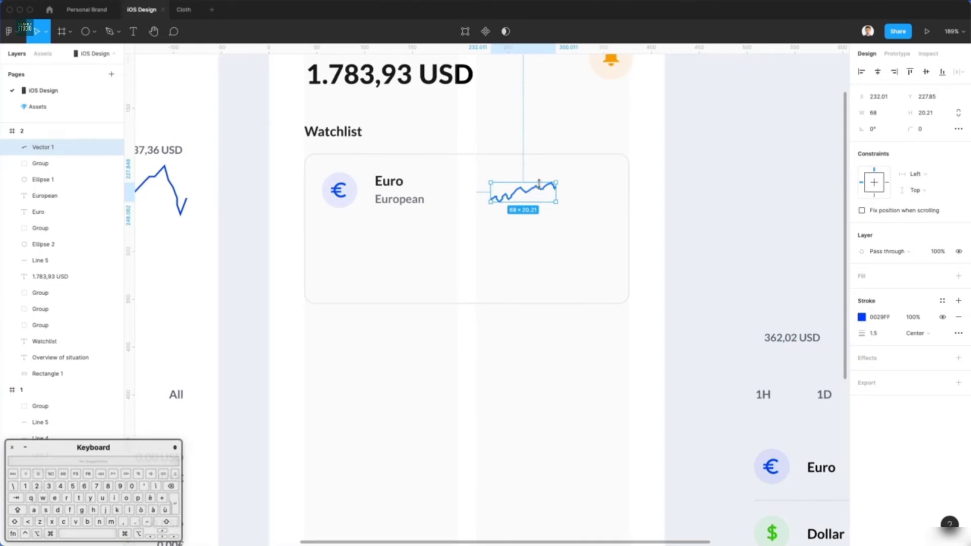
left_click(562, 114)
left_click(542, 189)
left_click_drag(539, 193, 506, 193)
Step: Duplicate the card's Euro and European labels together and place the copies to the right of the small chart, at about X 297
left_click(389, 182)
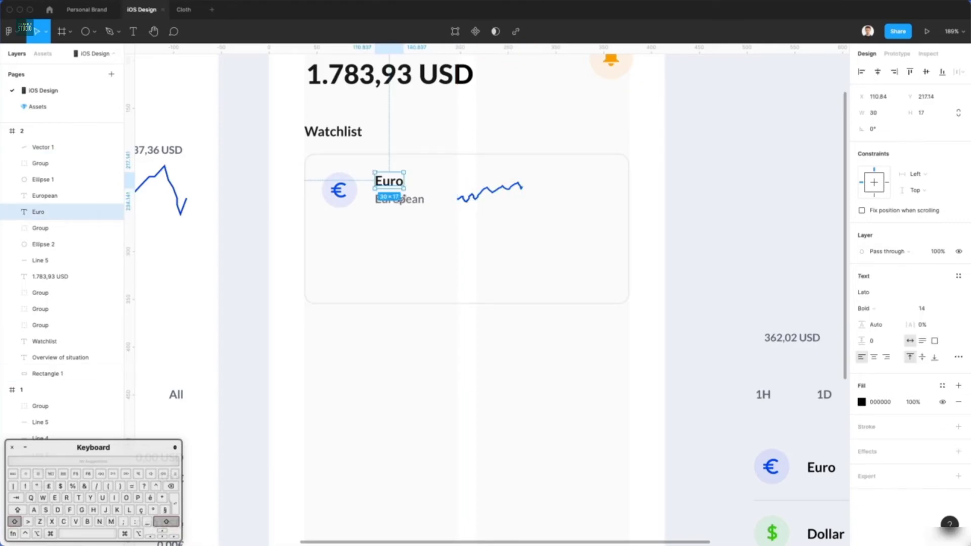
left_click(402, 200, "shift")
left_click_drag(403, 203, 568, 206)
key("Escape")
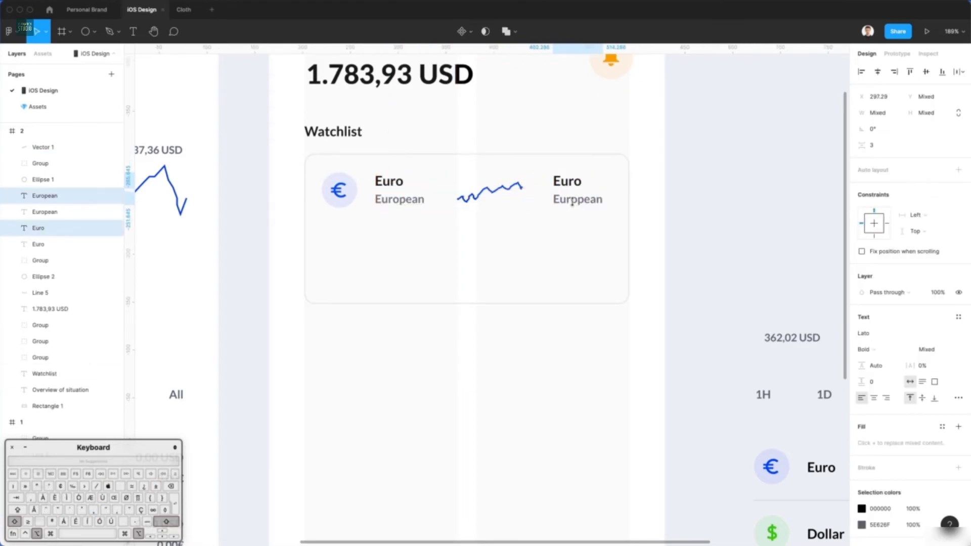
Step: Change the copied Euro label beside the small chart to 46.272.02 EUR
left_click(569, 180)
double_click(570, 180)
type("4626")
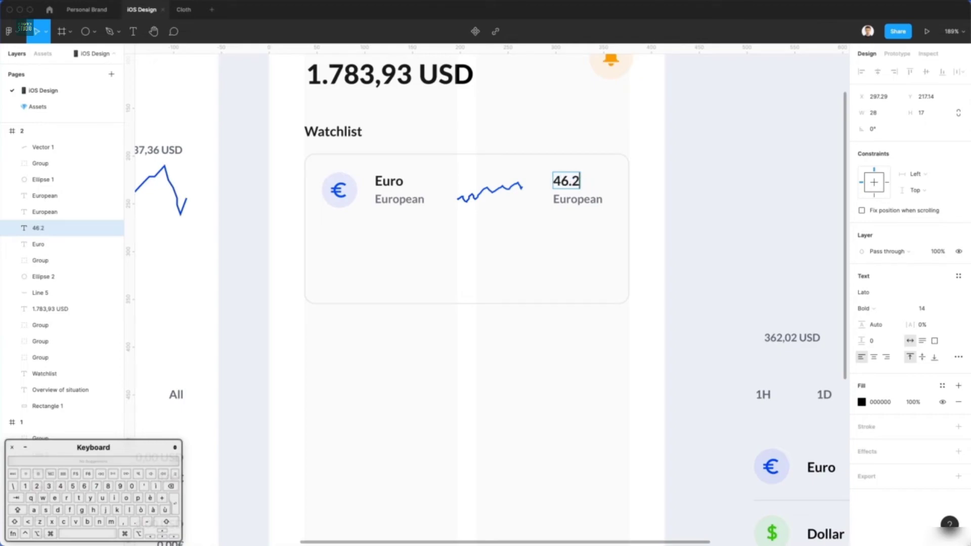
type("2.02")
key("super+a")
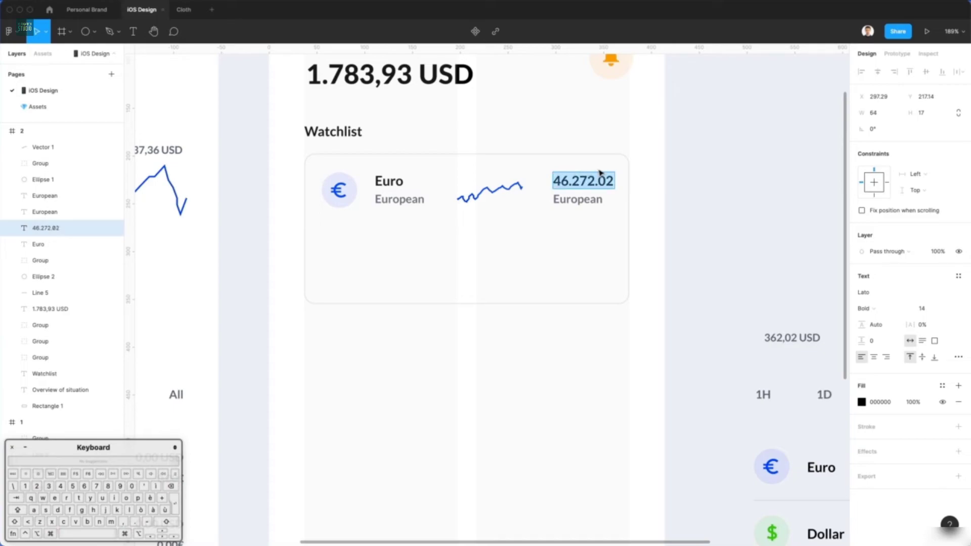
key("Right")
type("U")
type(" EUR")
Step: Set the font size of the 46.272.02 EUR amount and the European label below it to 11
key("super+a")
left_click(932, 311)
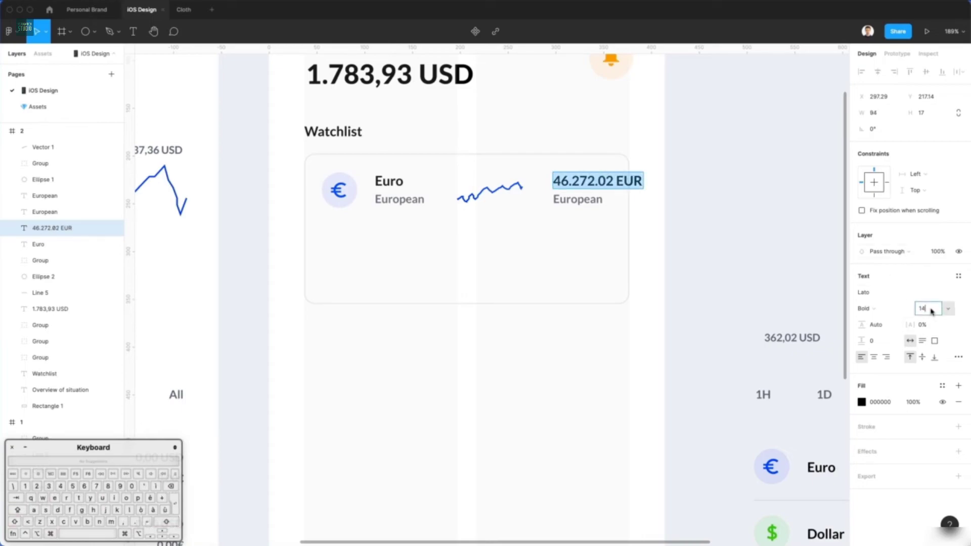
type("11")
key("Return")
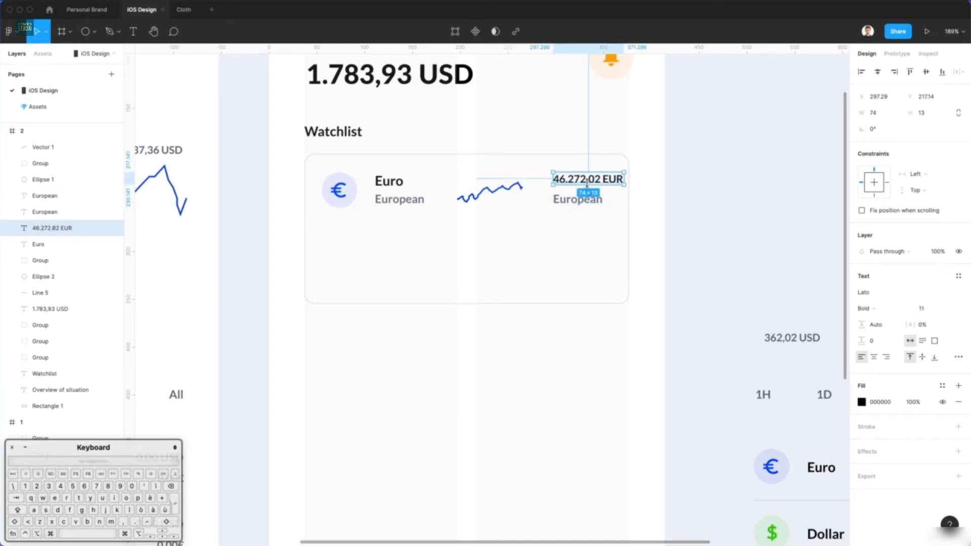
left_click(585, 202)
left_click(922, 309)
type("11")
key("Return")
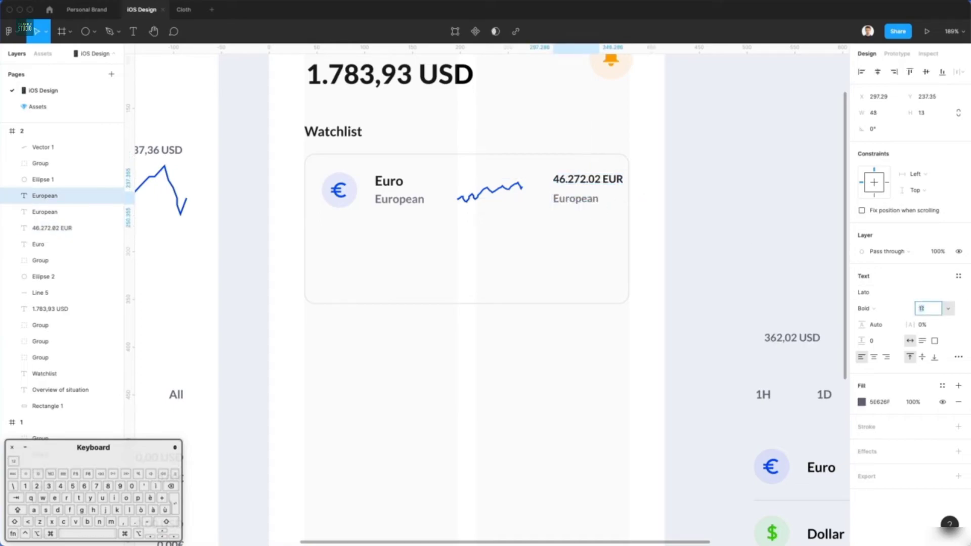
Step: Change the copied European label below the 46.272.02 EUR amount to +5.2%
left_click(648, 200)
left_click(566, 198)
double_click(566, 198)
key("BackSpace")
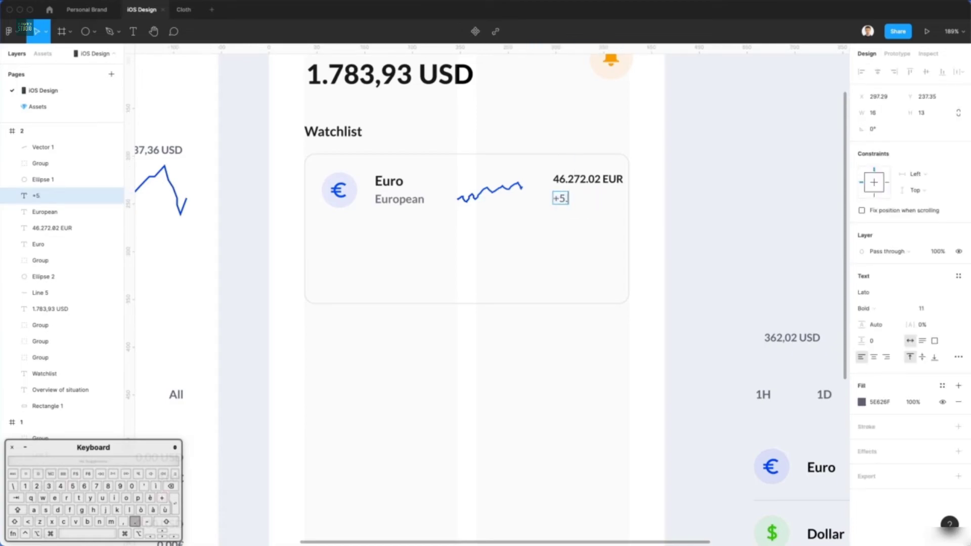
type("+5.2")
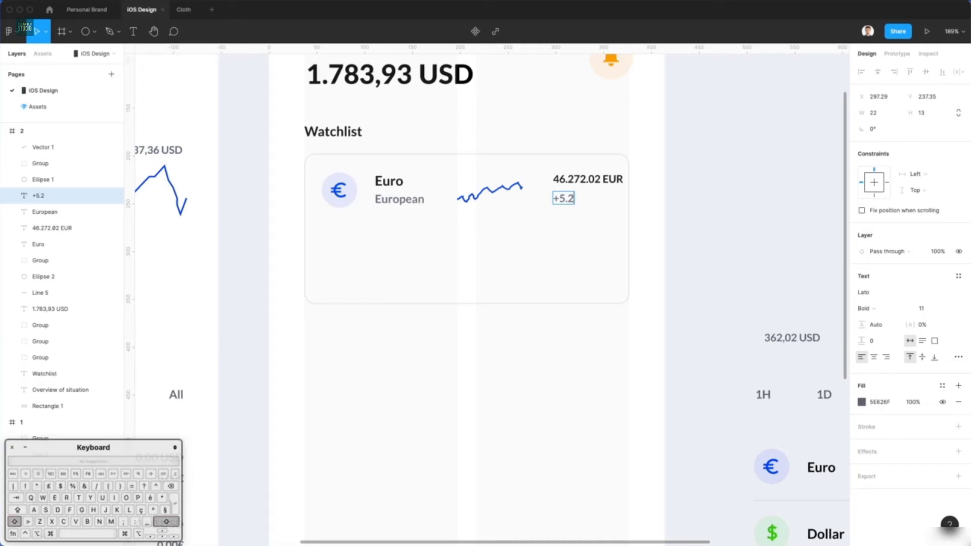
type("%")
key("Escape")
Step: Recolour the small Euro chart line and the +5.2% label in the Dollar icon's green, 00C714
left_click(512, 190)
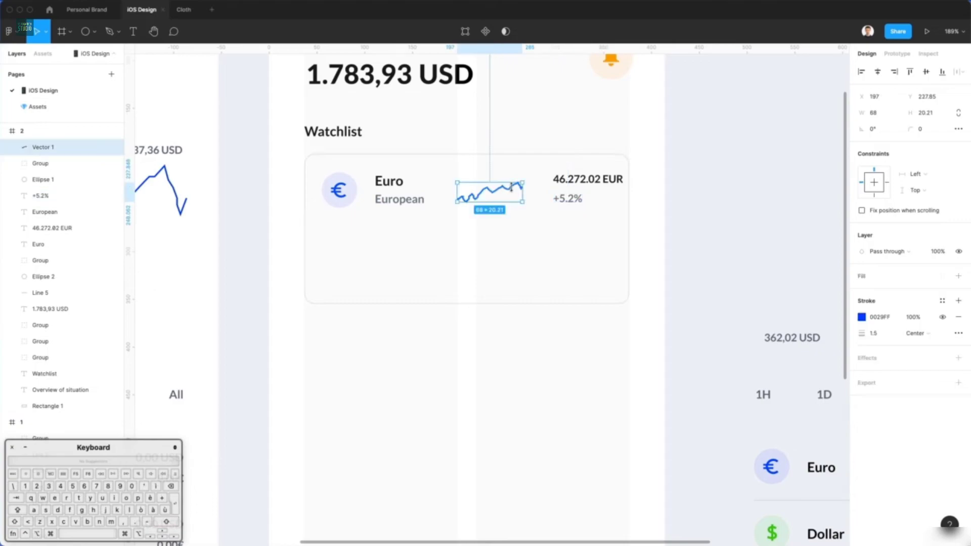
key("ctrl+c")
left_click(773, 530)
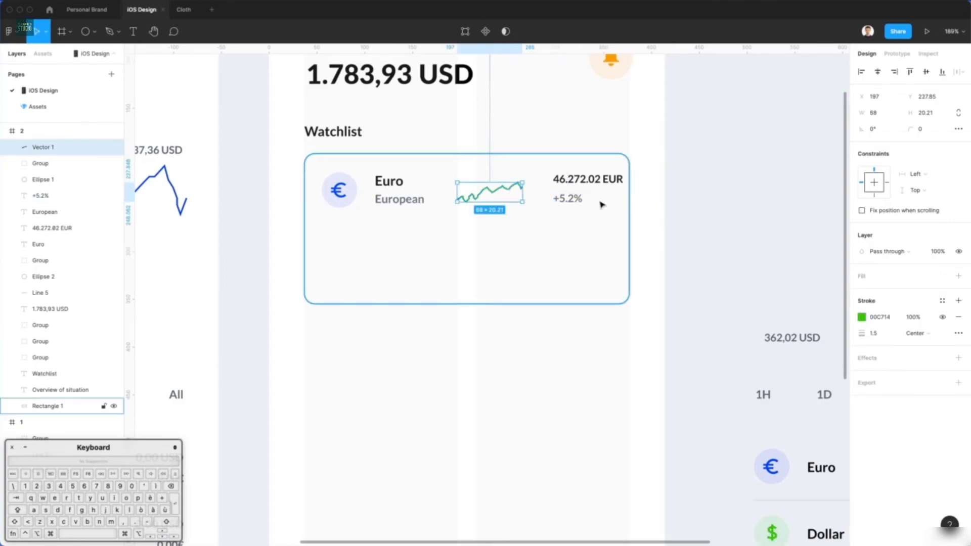
left_click(569, 199)
key("i")
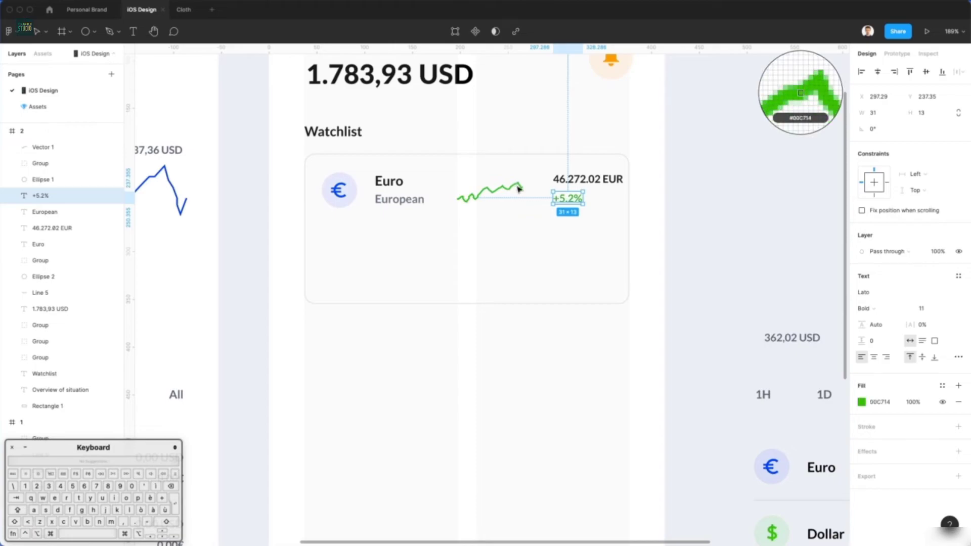
left_click(518, 189)
left_click(704, 204)
Step: Move the 46.272.02 EUR amount and the +5.2% label together to the left, to X 280.29
scroll(700, 207, "down", 2)
left_click(618, 186)
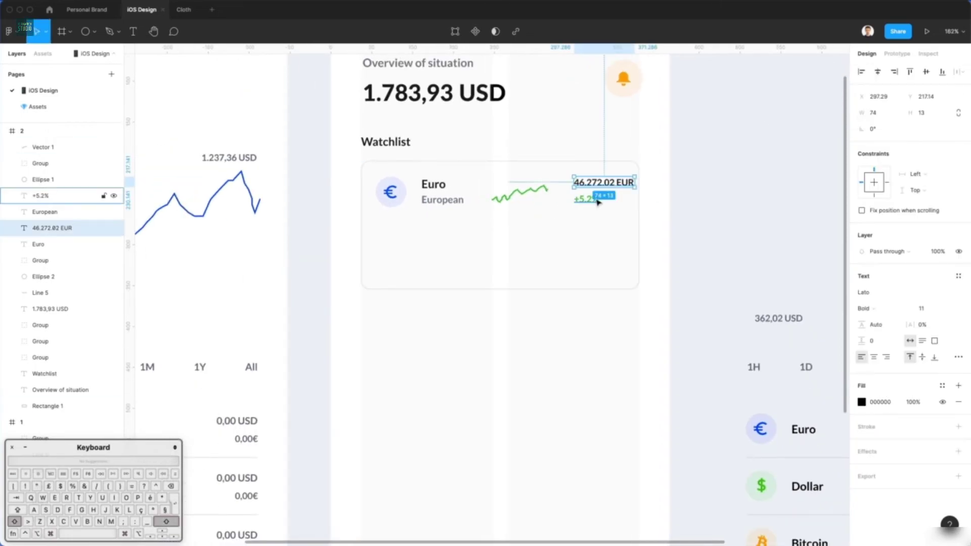
left_click(598, 202, "shift")
key("shift+Left")
key("shift+Left")
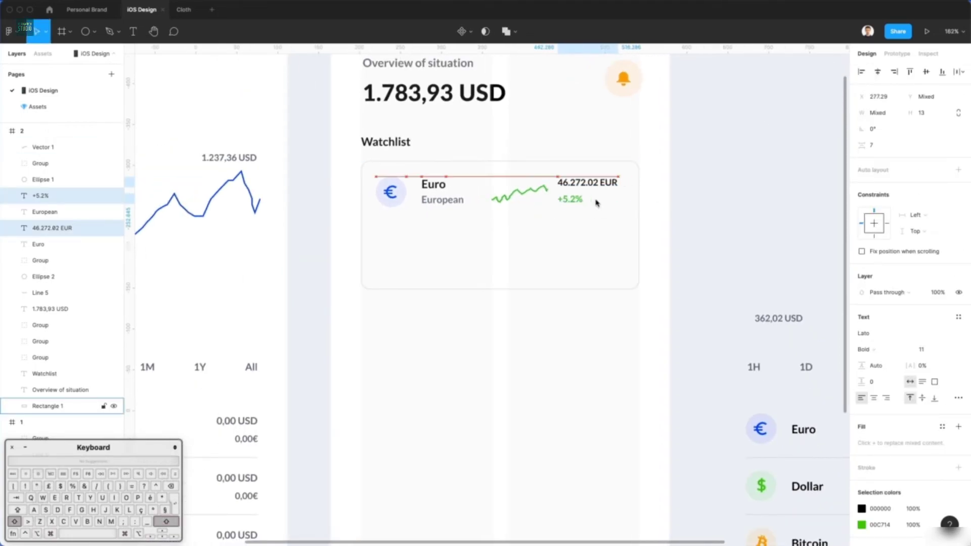
key("Right")
key("Right")
key("Right")
left_click(666, 177)
Step: Set the 46.272.02 EUR amount's font weight to Medium and nudge the small chart to X 196
left_click(613, 184)
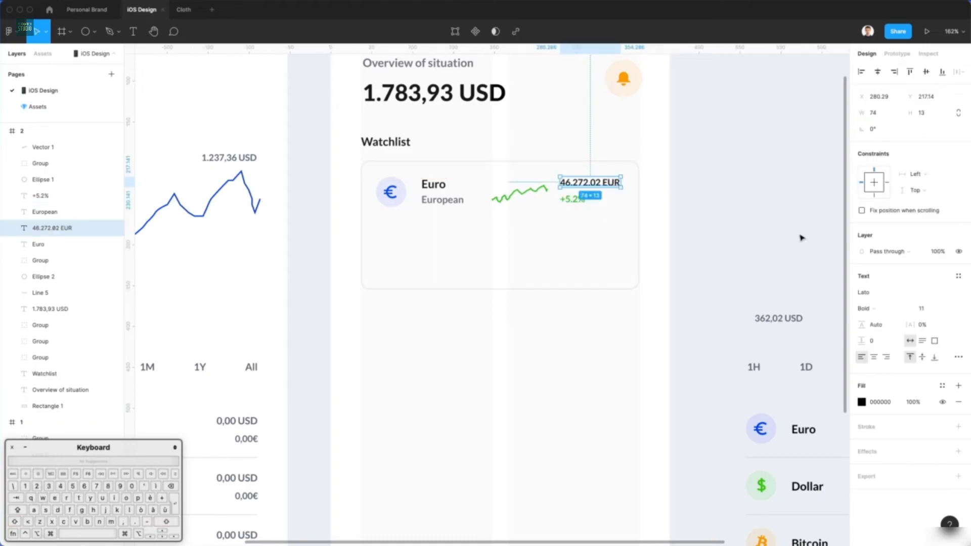
left_click(888, 310)
left_click(888, 284)
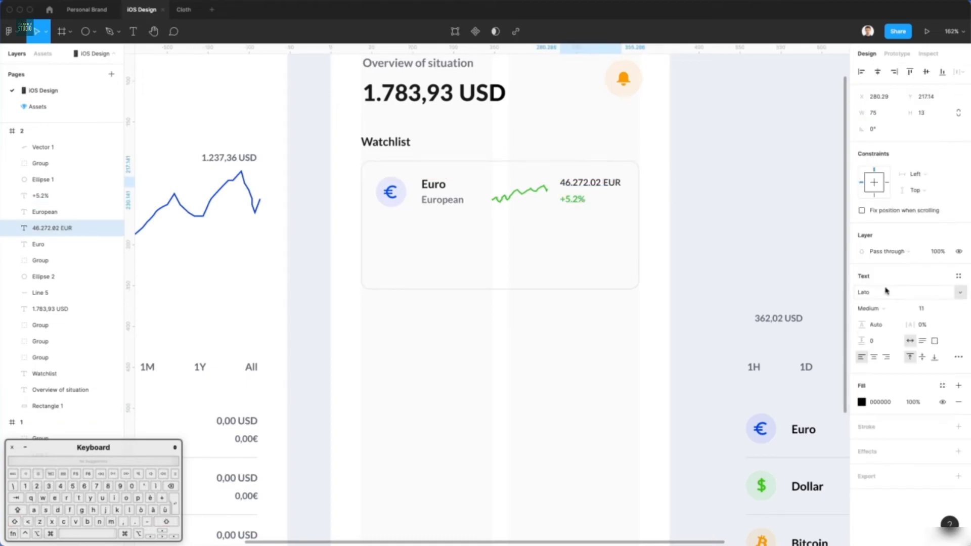
left_click(697, 208)
left_click(530, 193)
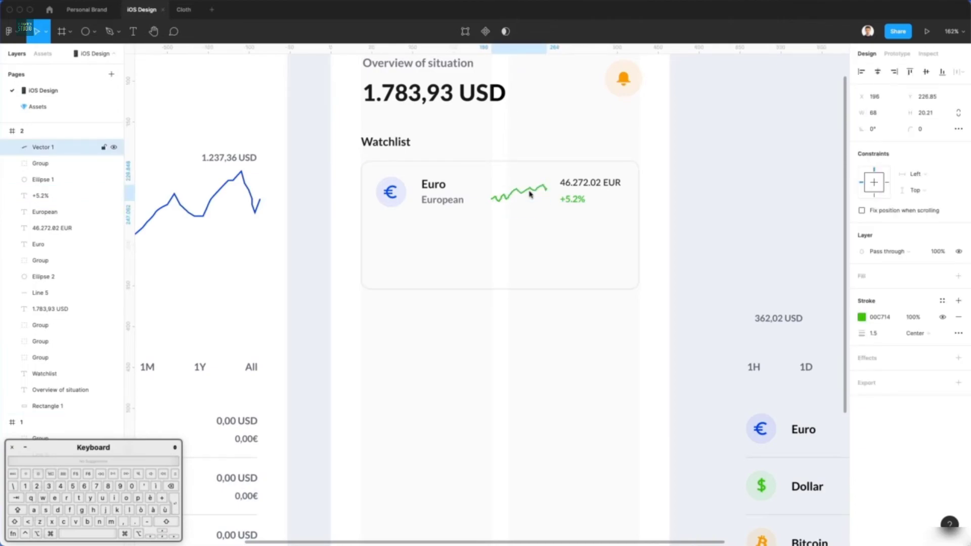
left_click(730, 154)
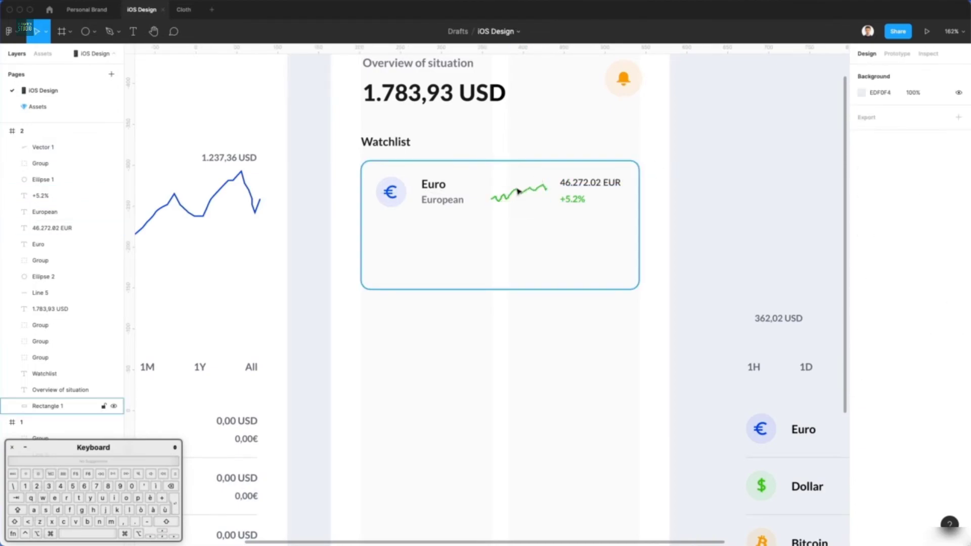
Step: Draw a 340-wide horizontal divider across the card below the Euro row, in the card border's colour E4E5E7
key("l")
left_click_drag(363, 218, 640, 224)
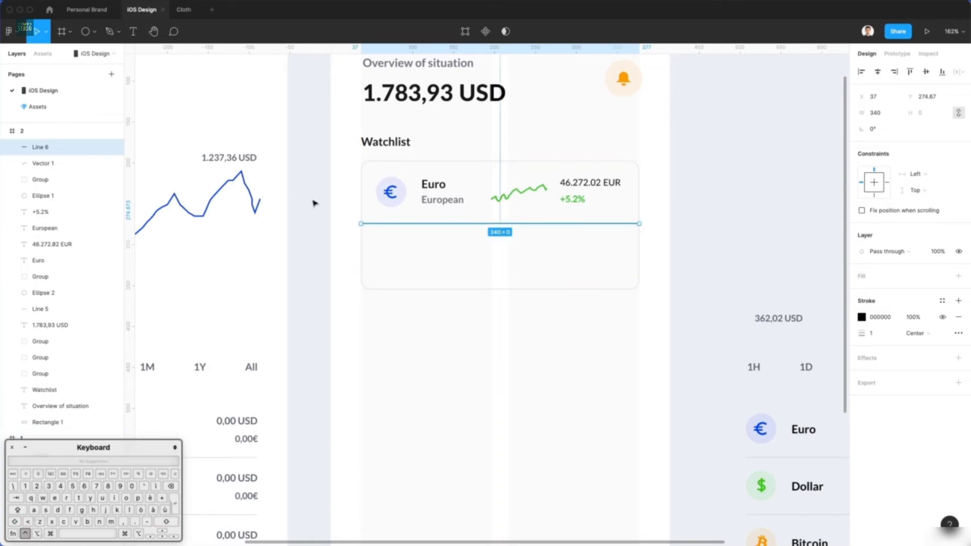
key("i")
left_click(362, 205)
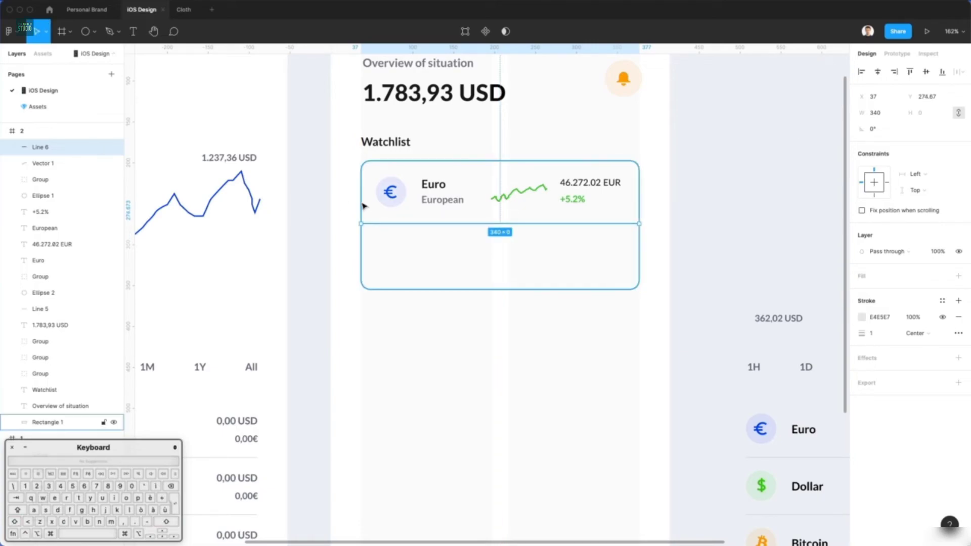
left_click(340, 238)
Step: Shorten the Watchlist card to about 144 high and duplicate the whole Euro row into the space below the divider
left_click(472, 276)
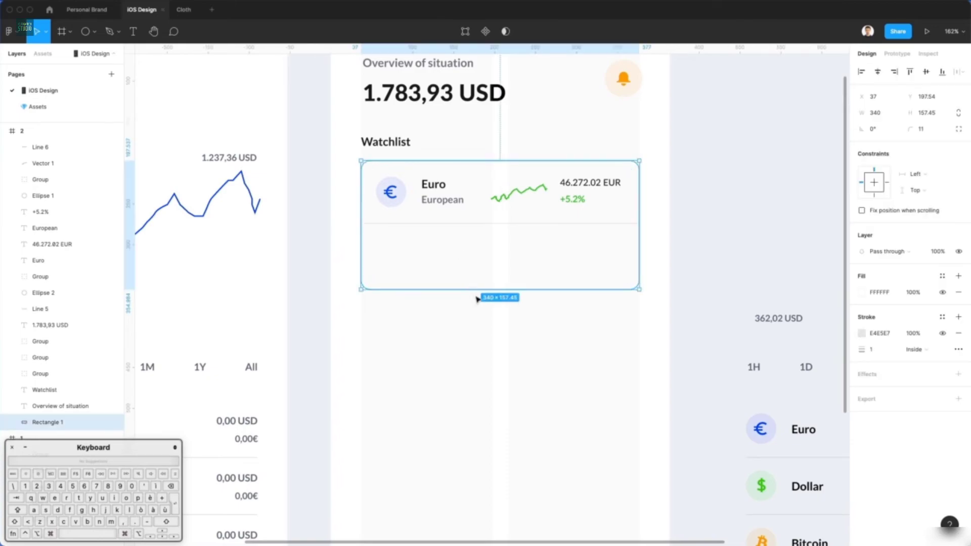
left_click_drag(476, 291, 474, 279)
left_click_drag(665, 179, 366, 224)
left_click_drag(474, 137, 450, 255)
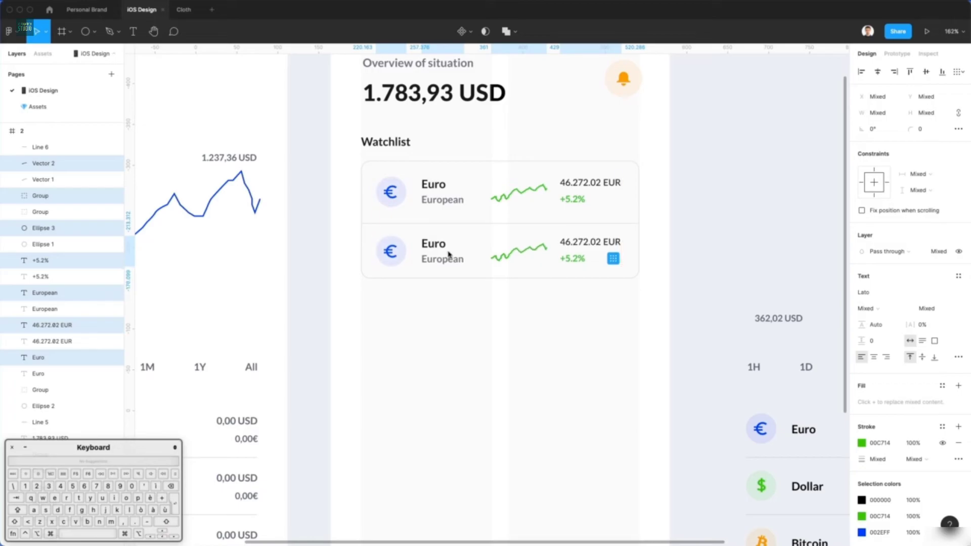
Step: Set the Watchlist card's height to 146.16
scroll(449, 254, "up", 1)
left_click(461, 291)
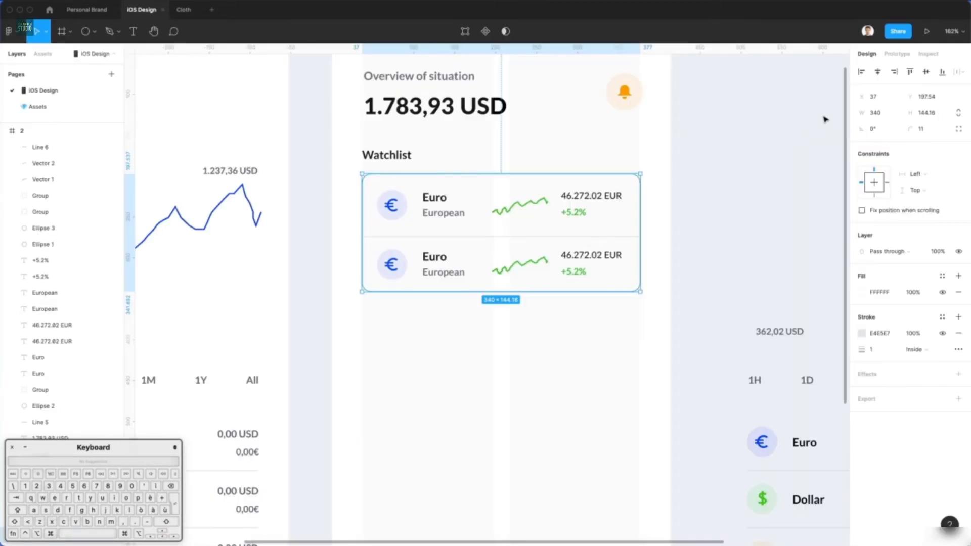
left_click(942, 118)
type("146.16")
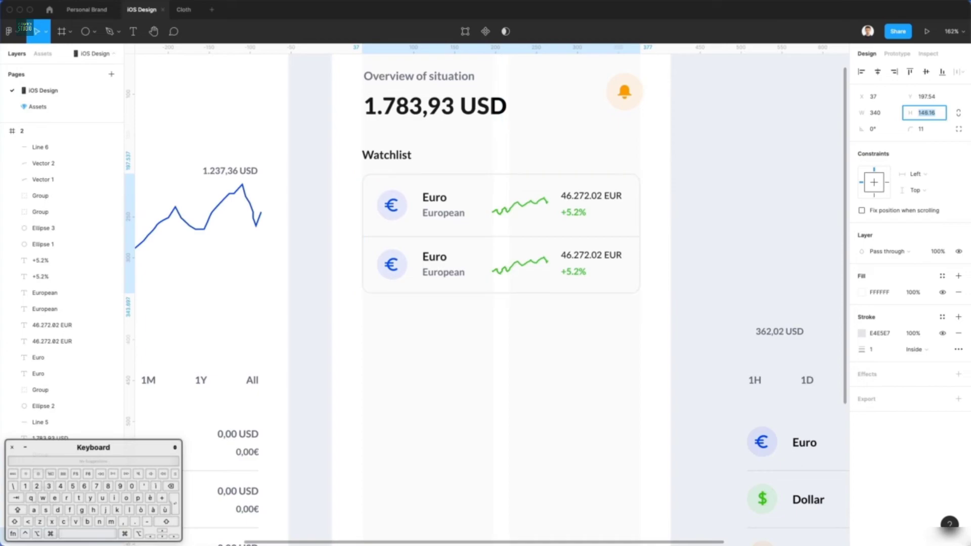
key("Return")
left_click(445, 321)
Step: Group the Bitcoin symbol with its circle in the currency list beside the screen and copy the group
scroll(485, 336, "down", 1)
scroll(485, 336, "right", 1)
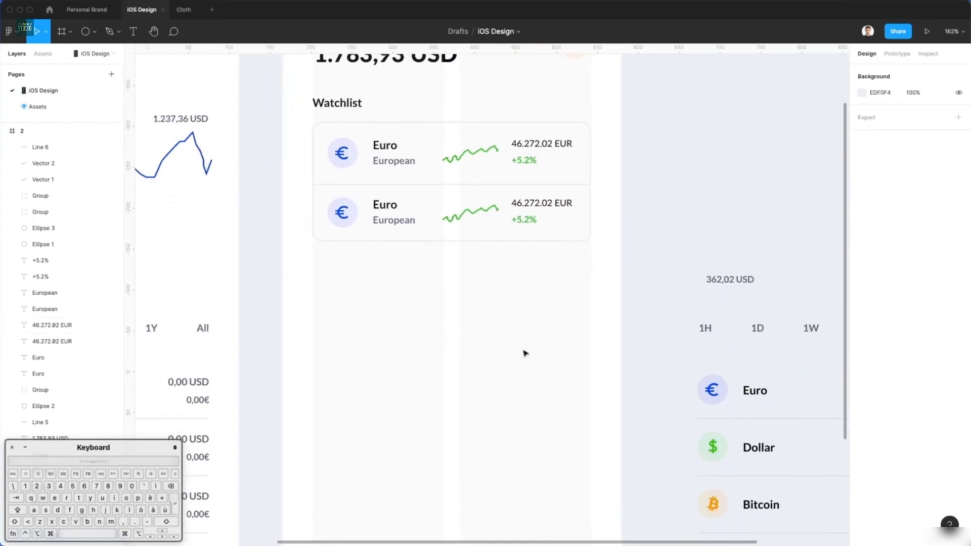
left_click(713, 450, "super")
scroll(714, 449, "down", 1)
left_click(713, 452, "super")
key("Escape")
left_click(728, 444)
left_click(728, 448, "shift")
key("super+g")
key("super+c")
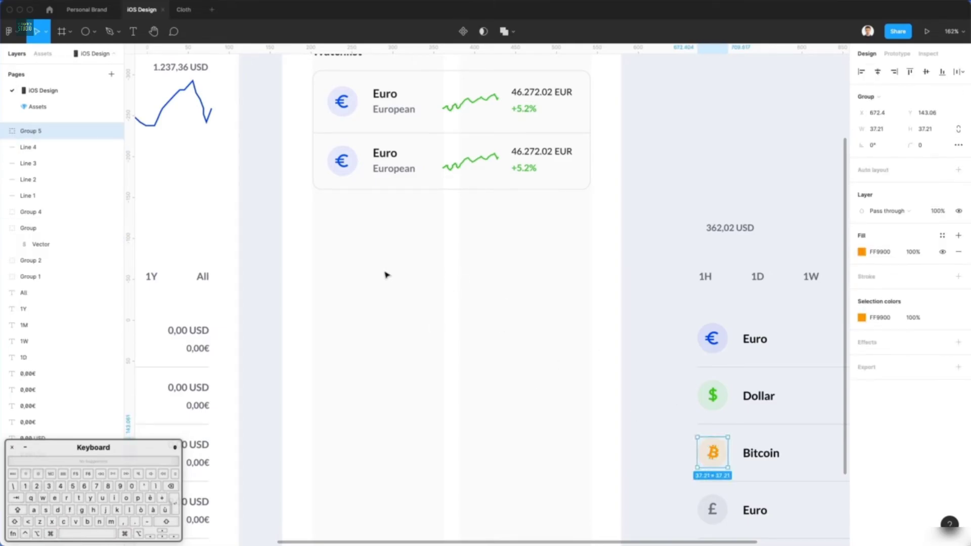
Step: Paste the Bitcoin icon into the Watchlist screen, align it with the second row's euro icon and shift it 40 px down
scroll(335, 130, "down", 2)
scroll(336, 130, "up", 5)
scroll(336, 130, "up", 3)
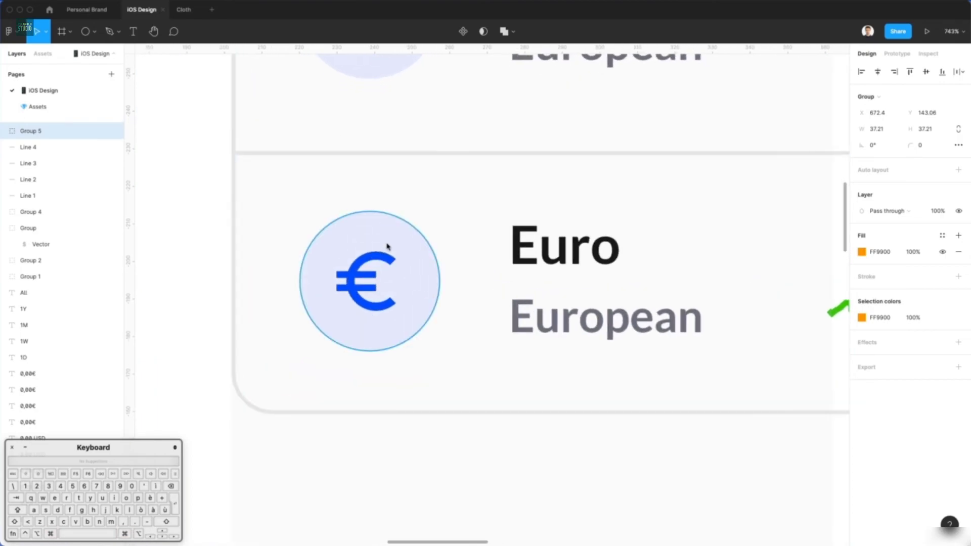
key("super+v")
left_click_drag(494, 299, 383, 281)
key("shift+Down")
key("shift+Down")
key("shift+Down")
key("shift+Down")
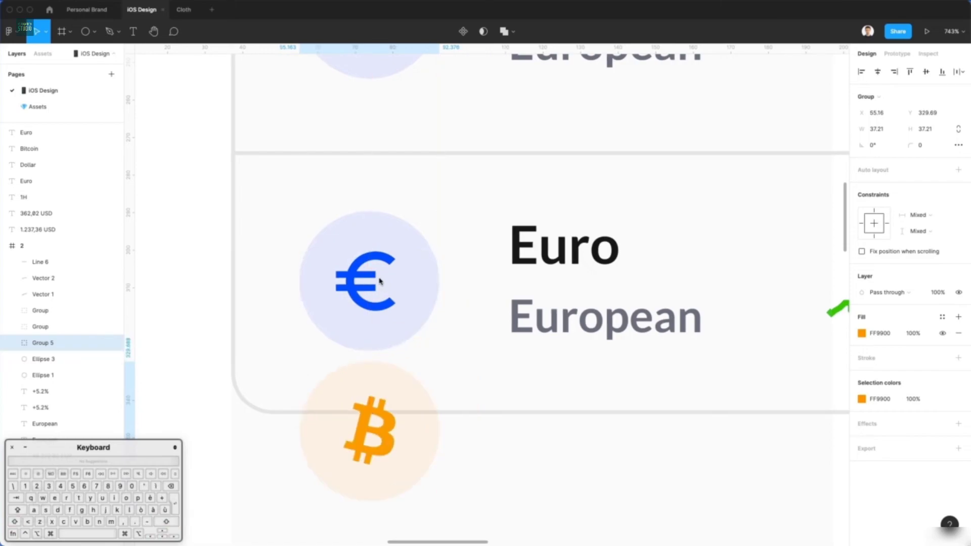
Step: Delete the second row's euro symbol and circle and move the Bitcoin icon up into their place, at Y 289.69
left_click(383, 282)
left_click(364, 238, "shift")
key("BackSpace")
left_click(385, 432)
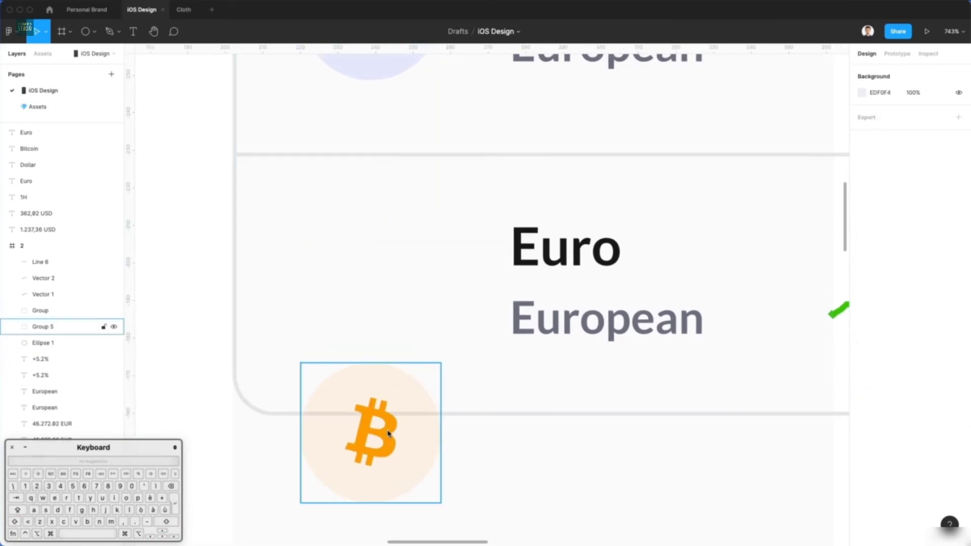
key("shift+Up")
key("shift+Up")
key("shift+Up")
Step: Change the second row's Euro label to Bitcoin and its European label to BTC
scroll(389, 435, "down", 10)
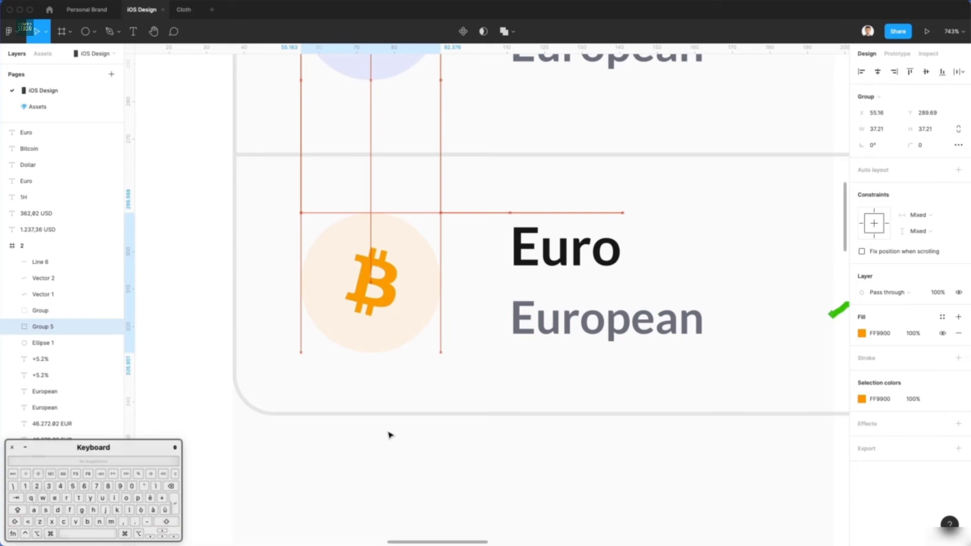
left_click(452, 365)
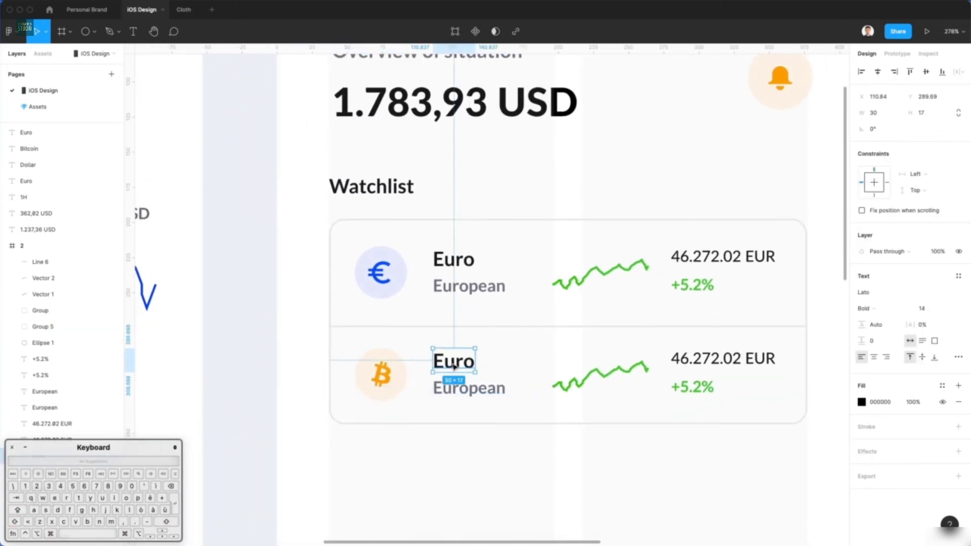
double_click(453, 365)
type("Bitcoi")
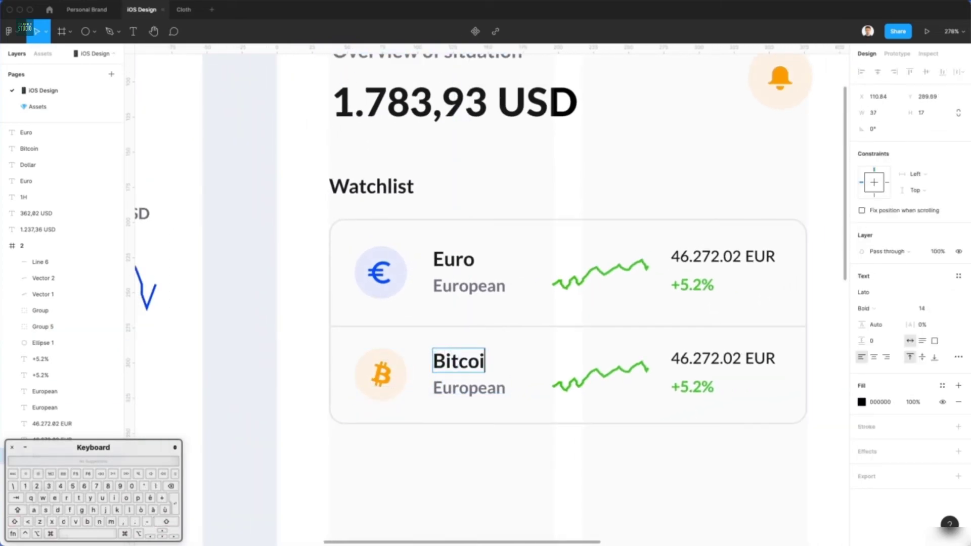
double_click(470, 389)
type("BTC")
key("Escape")
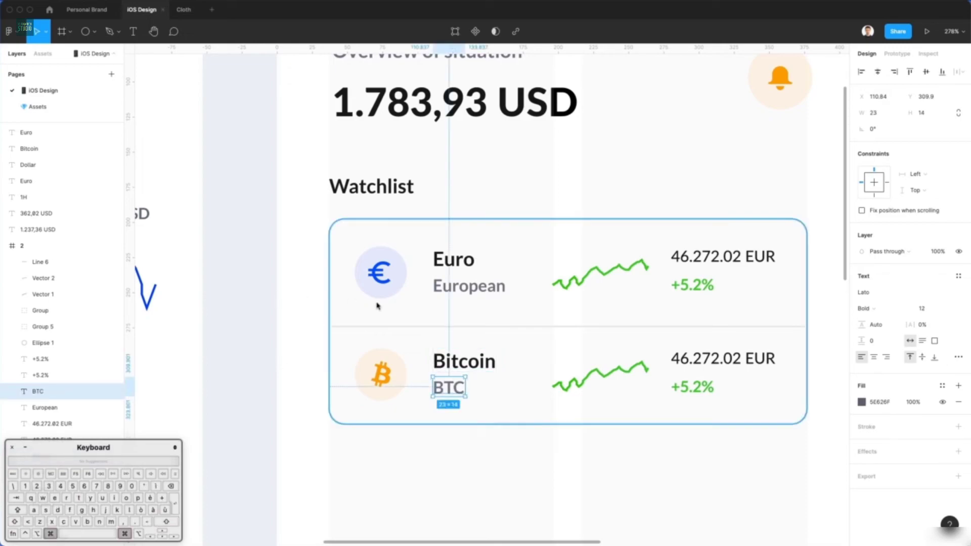
Step: Flip the Bitcoin row's chart line vertically and rotate it slightly to flatten its downward slope
scroll(379, 303, "down", 5)
left_click(535, 349)
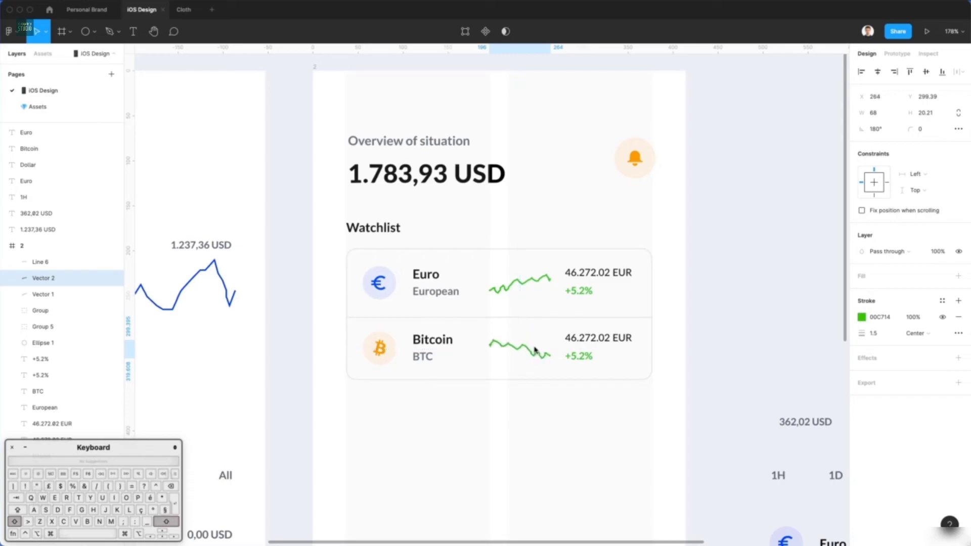
key("shift+v")
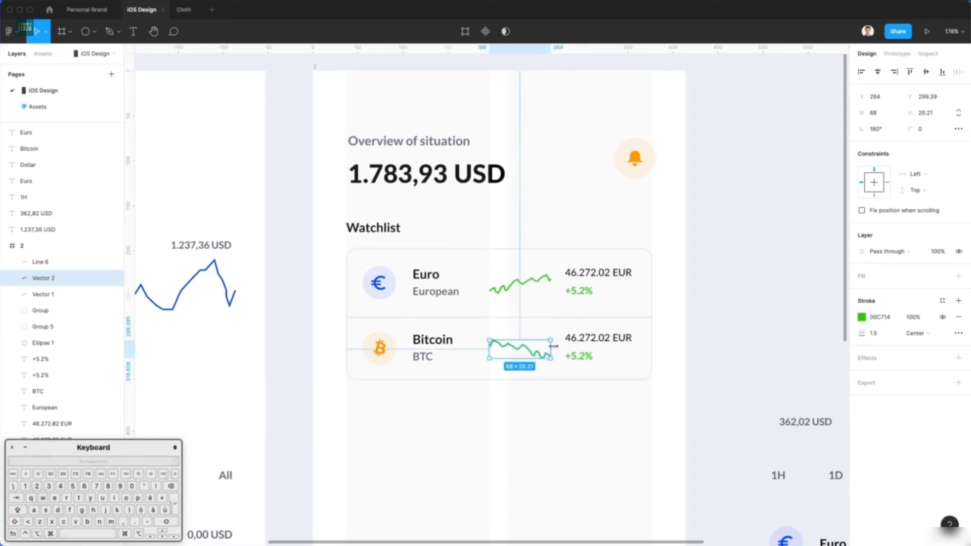
left_click_drag(554, 338, 554, 331)
Step: Select the Bitcoin row's chart line and +5.2% label, set the text fill to red FF3D00 and copy that hex value
left_click(575, 358, "shift")
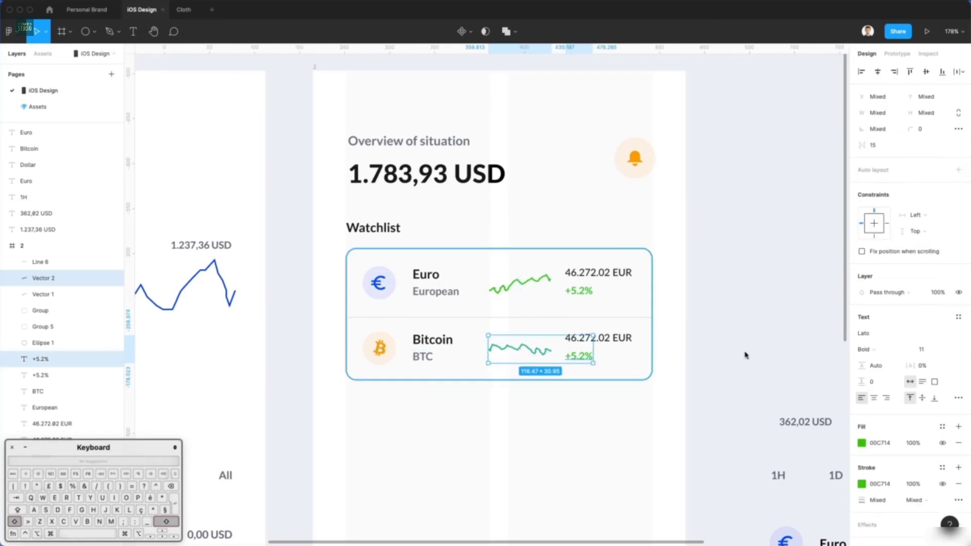
left_click(862, 444)
left_click_drag(773, 428, 766, 429)
left_click_drag(801, 364, 858, 294)
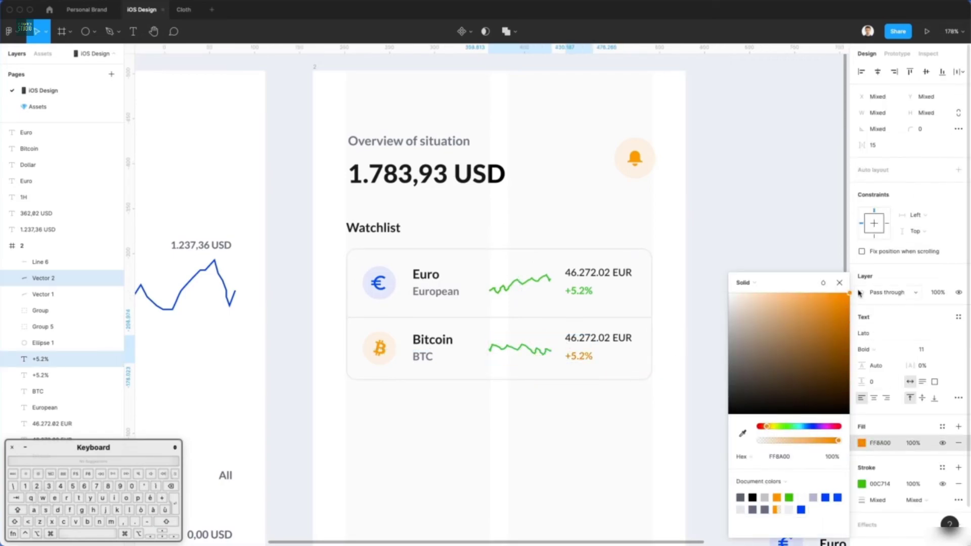
left_click_drag(765, 428, 763, 428)
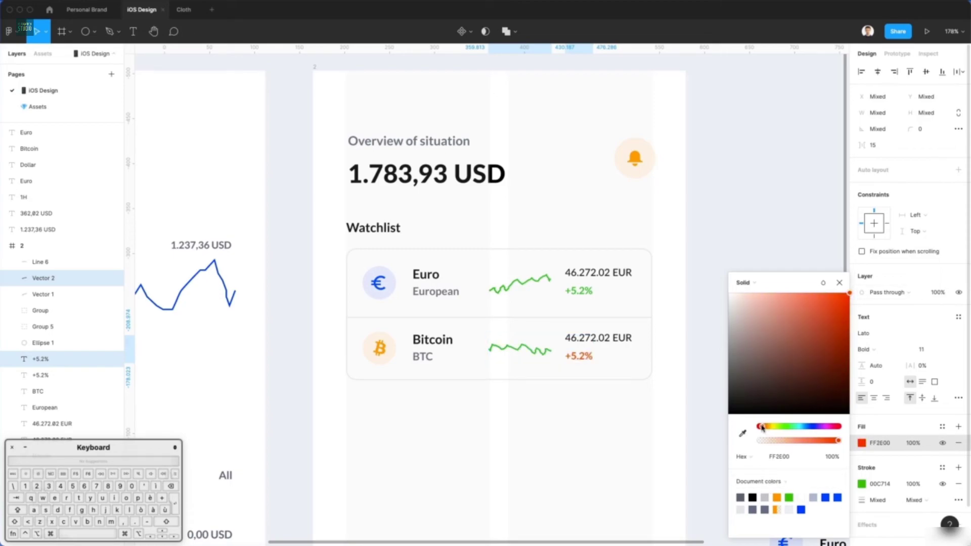
left_click(832, 427)
left_click_drag(832, 427, 765, 430)
left_click(789, 457)
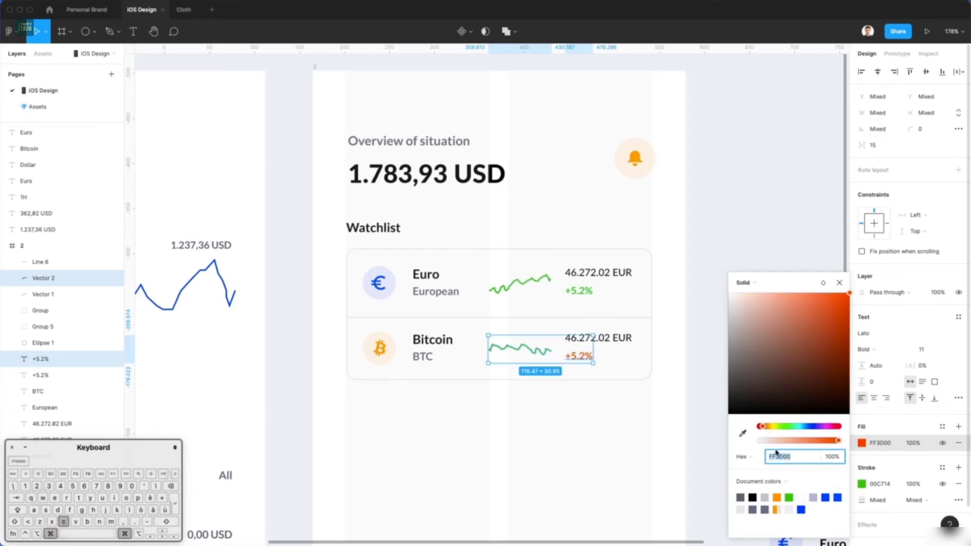
Step: Apply the copied colour FF3D00 to the stroke of the Bitcoin row's chart line
left_click(885, 479)
key("super+v")
key("Return")
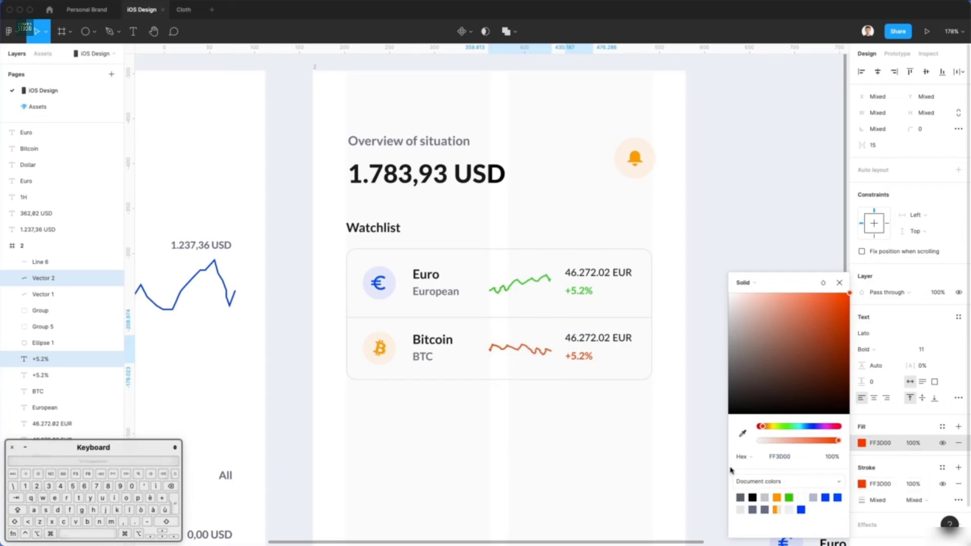
left_click(531, 431)
scroll(653, 431, "down", 5)
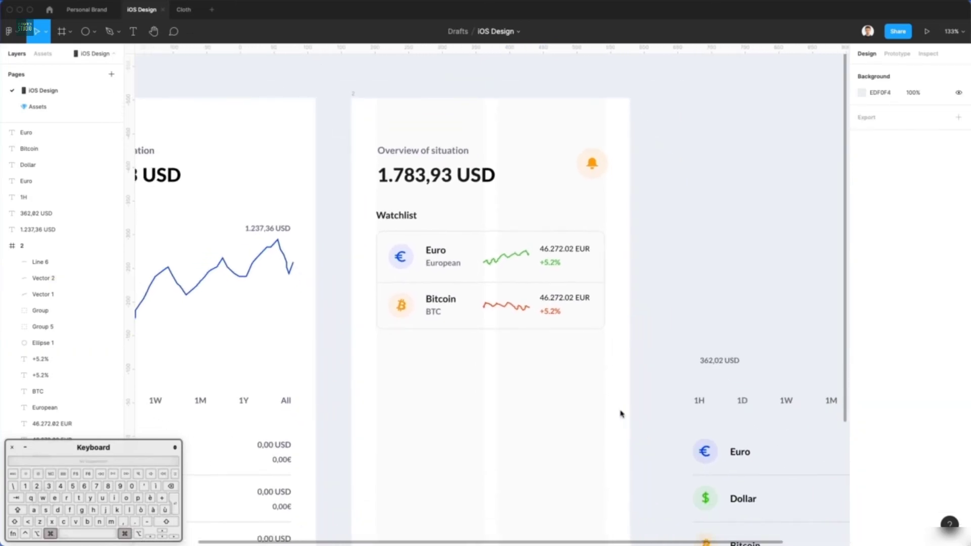
scroll(598, 407, "down", 2)
scroll(598, 405, "down", 3)
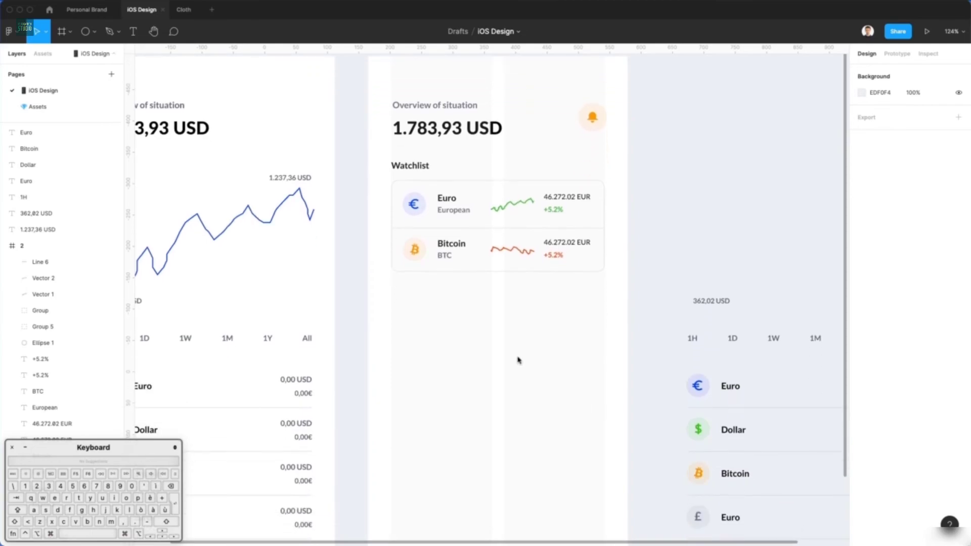
Step: Duplicate the Watchlist heading, its card rectangle and the Euro label below the first Watchlist card
left_click(400, 167)
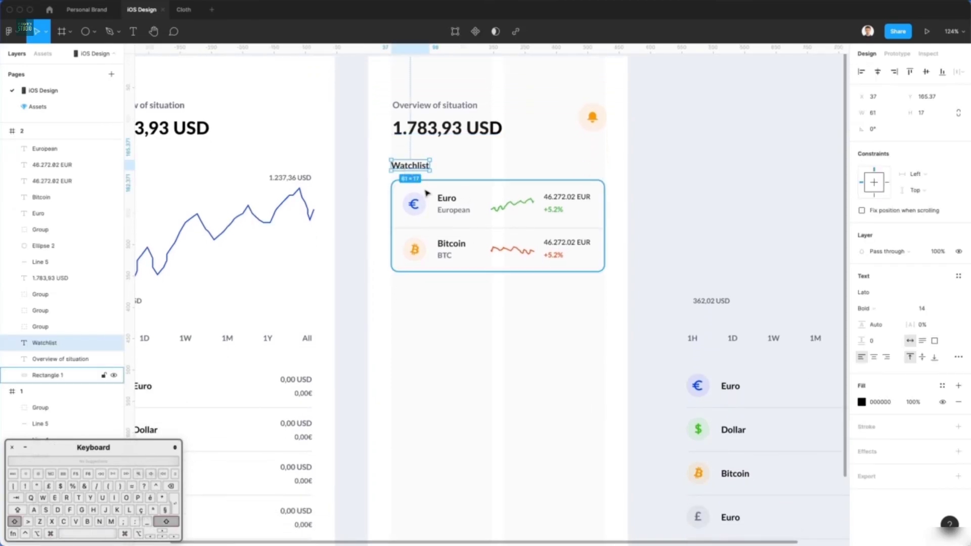
left_click(444, 212, "shift")
left_click(445, 200, "shift")
left_click_drag(445, 199, 444, 332)
left_click(613, 282)
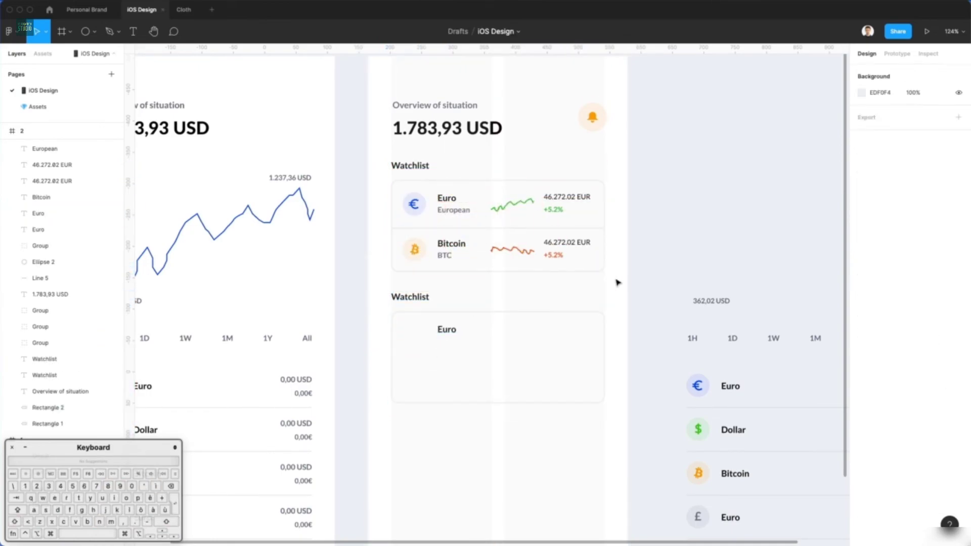
scroll(614, 281, "down", 4)
scroll(477, 252, "up", 1)
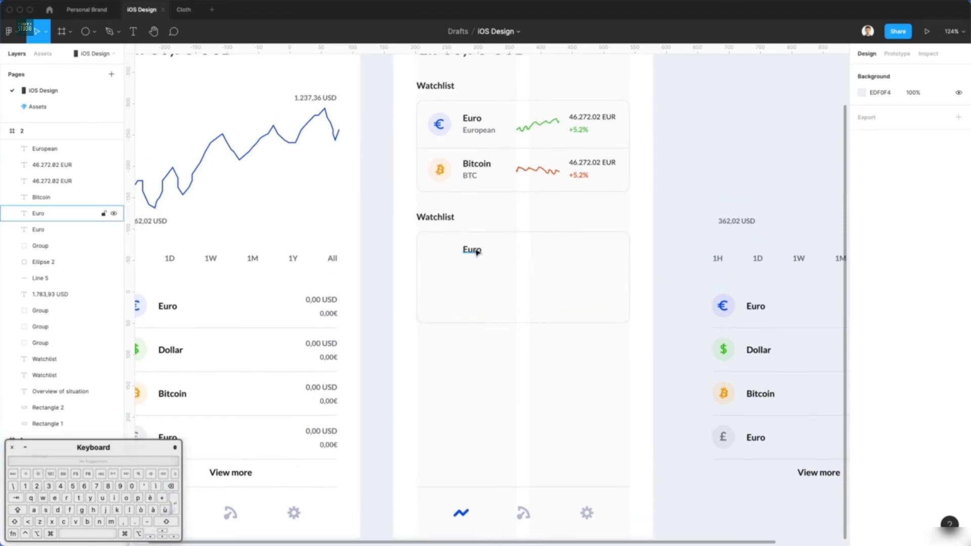
Step: Move the new card's Euro label near its left edge, duplicate it below and replace the copy's text with 46.272.02 EUR from the Euro row
left_click_drag(477, 251, 446, 253)
scroll(447, 255, "up", 3)
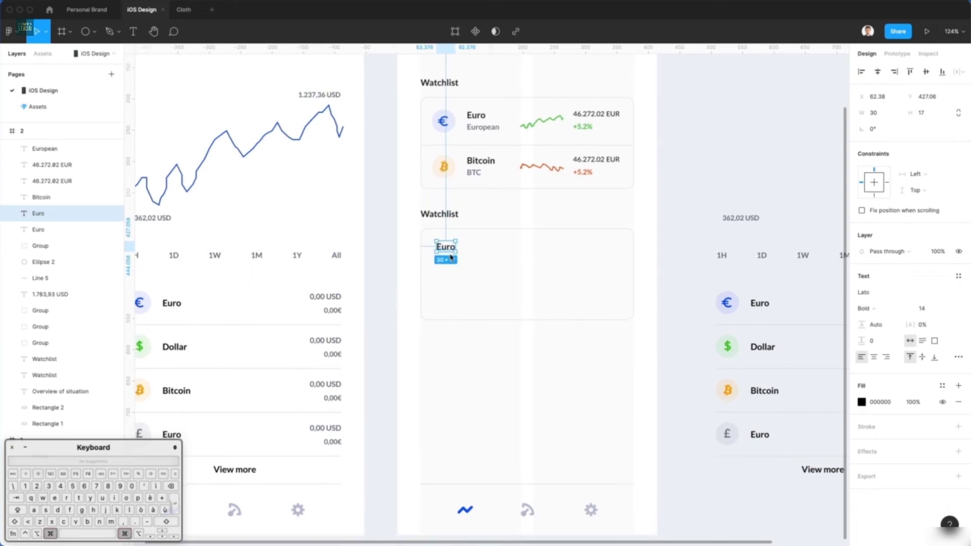
left_click_drag(448, 250, 443, 265)
double_click(444, 265)
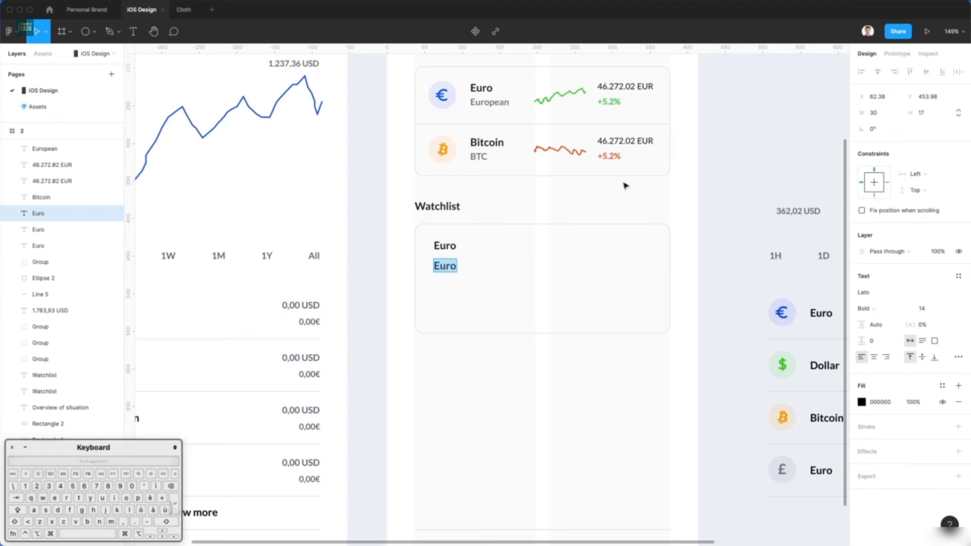
triple_click(623, 85)
key("super+c")
double_click(440, 267)
key("super+v")
key("Escape")
Step: Set the new card's 46.272.02 EUR amount to font size 22 and nudge it closer beneath the Euro label
left_click(925, 310)
key("shift+Up")
key("Up")
key("Up")
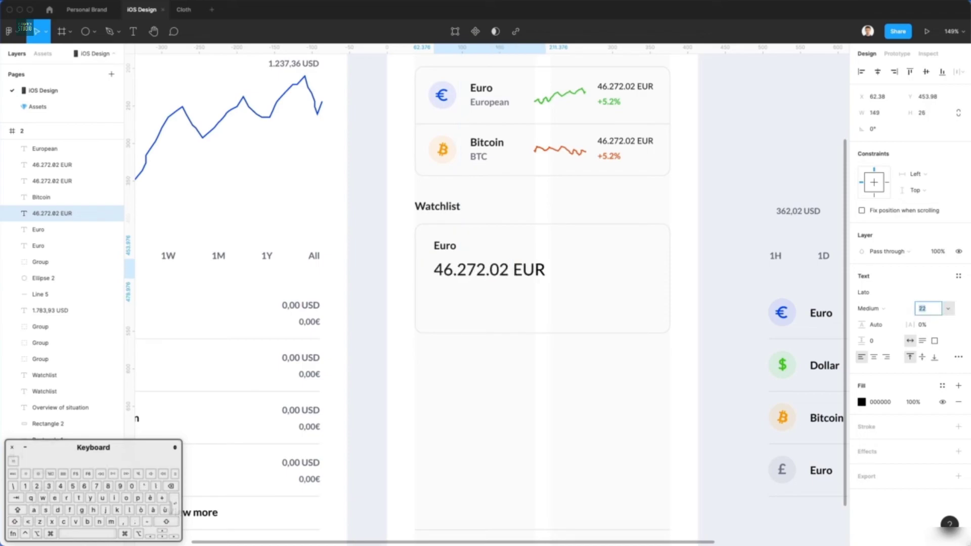
key("Down")
left_click(507, 216)
left_click(476, 263)
key("Right")
key("Up")
key("Up")
key("Up")
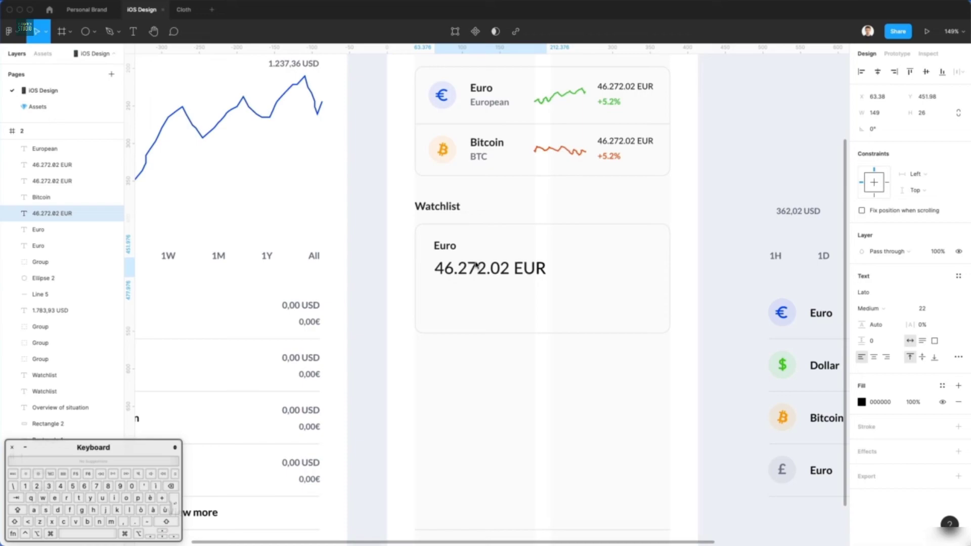
Step: Shorten the second Watchlist card's rectangle to about 96 px high
left_click(574, 197)
left_click(521, 320)
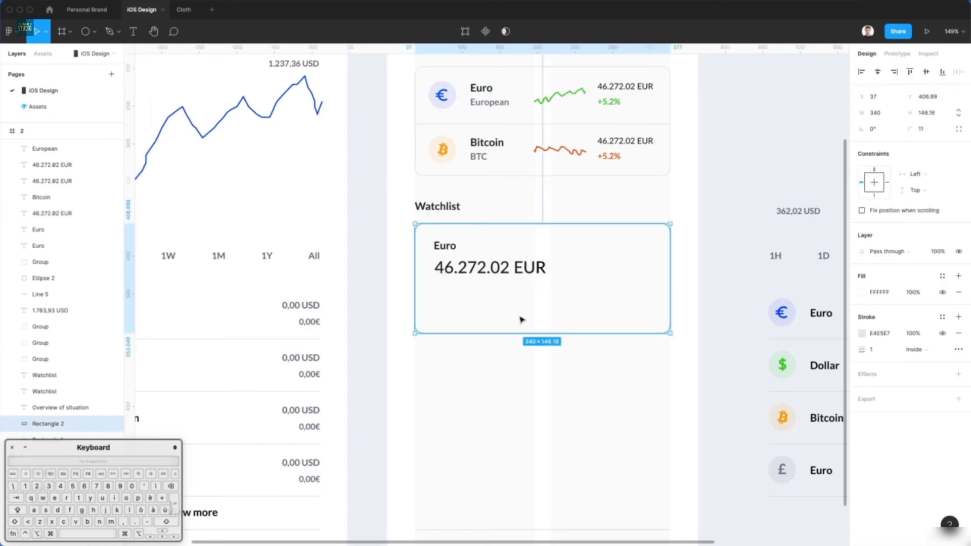
left_click_drag(510, 336, 506, 297)
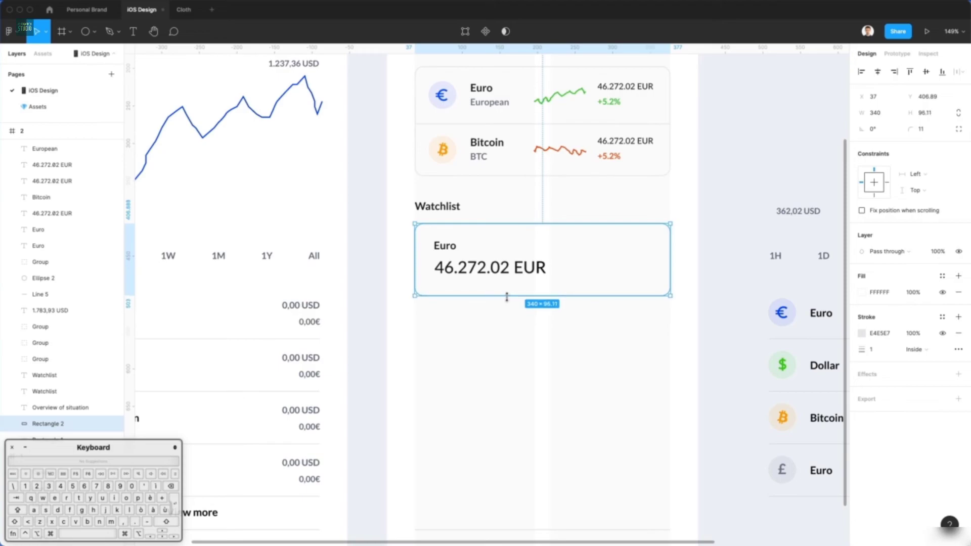
left_click(531, 321)
scroll(531, 322, "up", 1)
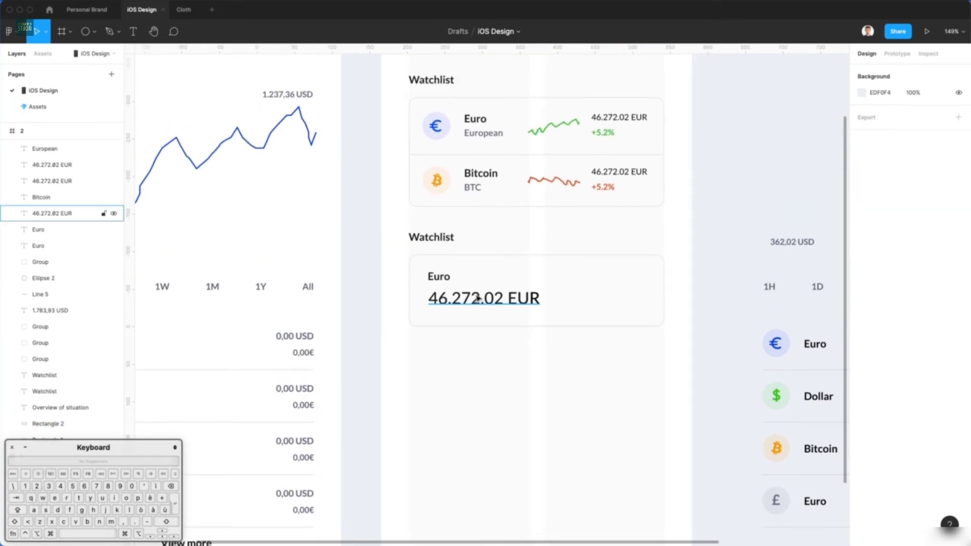
Step: Copy the Euro row's green +5.2% label into the second card, opposite its Euro label
left_click(602, 132)
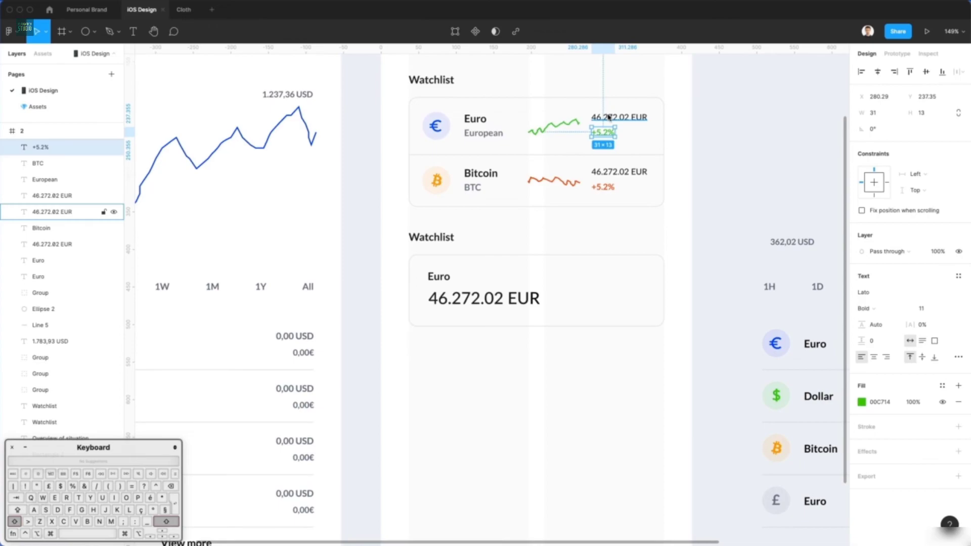
left_click(623, 126, "shift")
left_click_drag(602, 132, 643, 279)
left_click(698, 254)
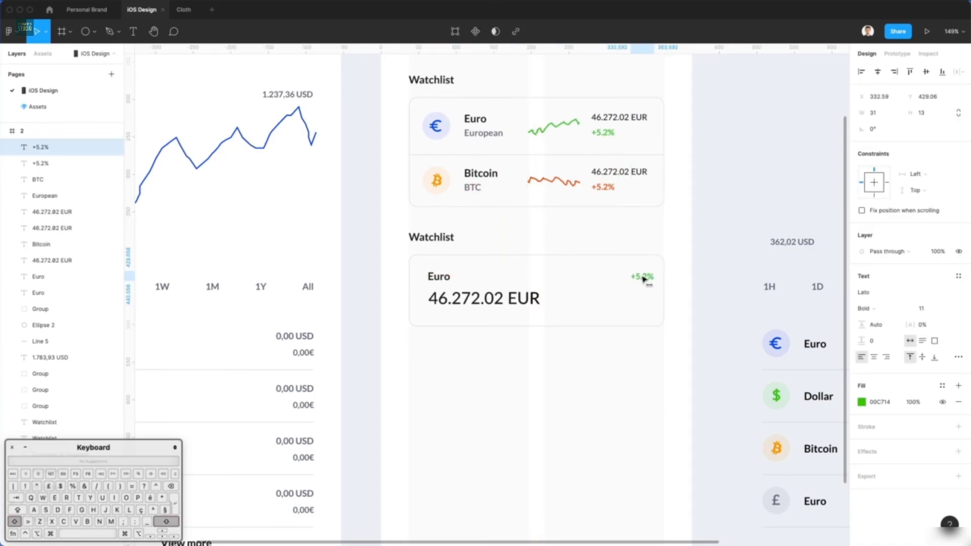
left_click(696, 259)
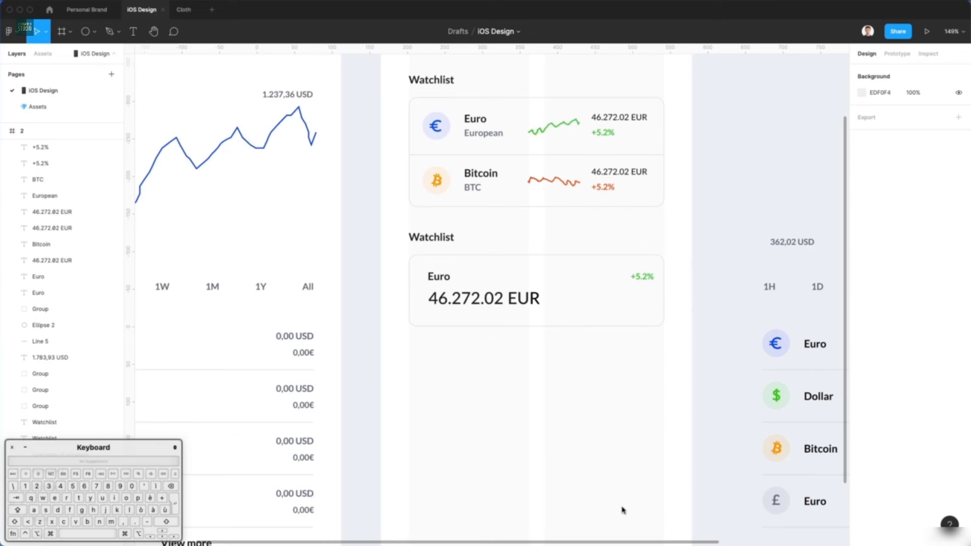
Step: Switch to Nucleo, search for arrow and place the 12 px icon with a bar and downward triangle below the second card
type("ar")
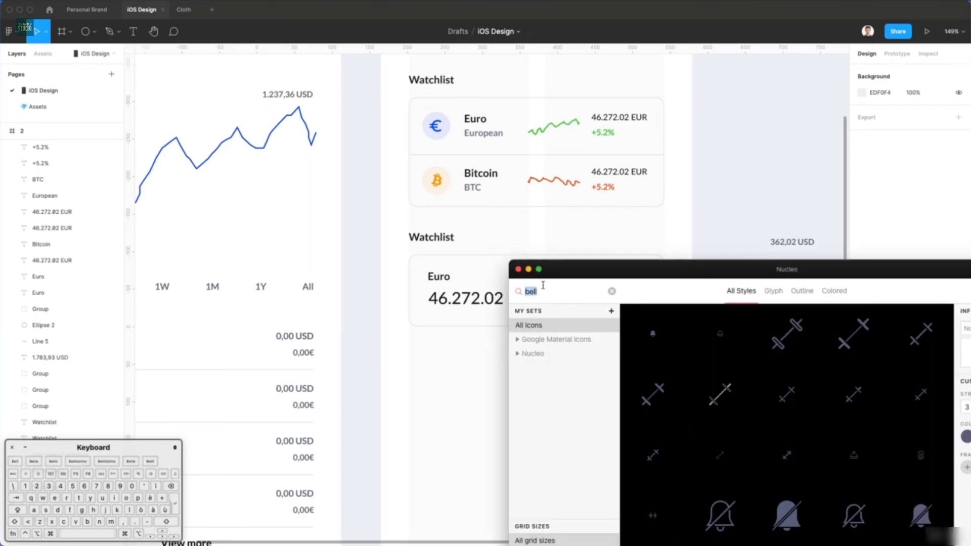
type("row")
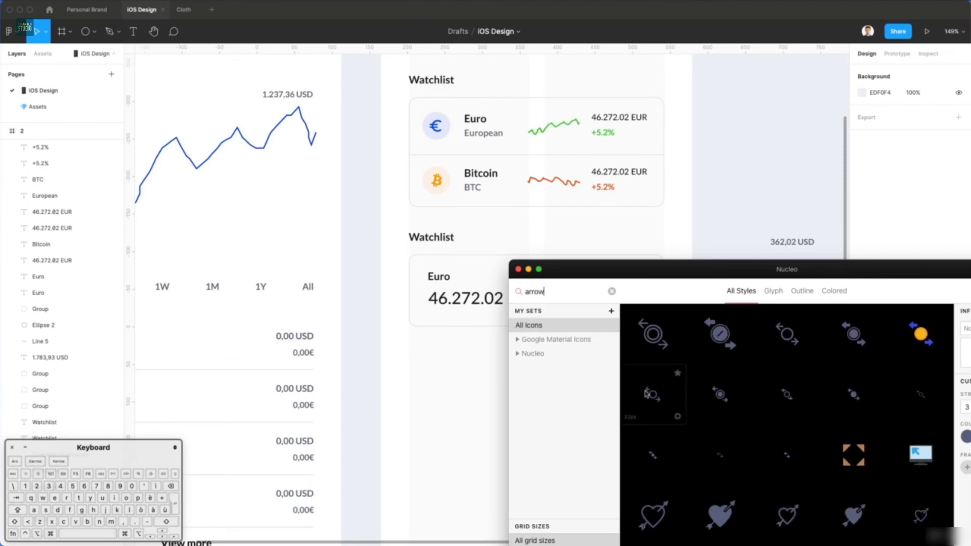
scroll(652, 395, "down", 10)
scroll(679, 399, "down", 10)
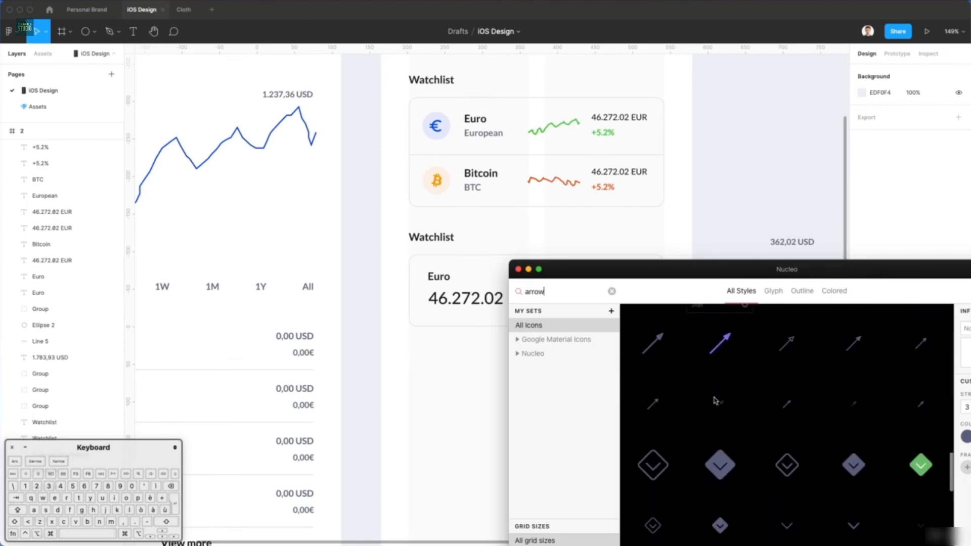
scroll(715, 401, "down", 2)
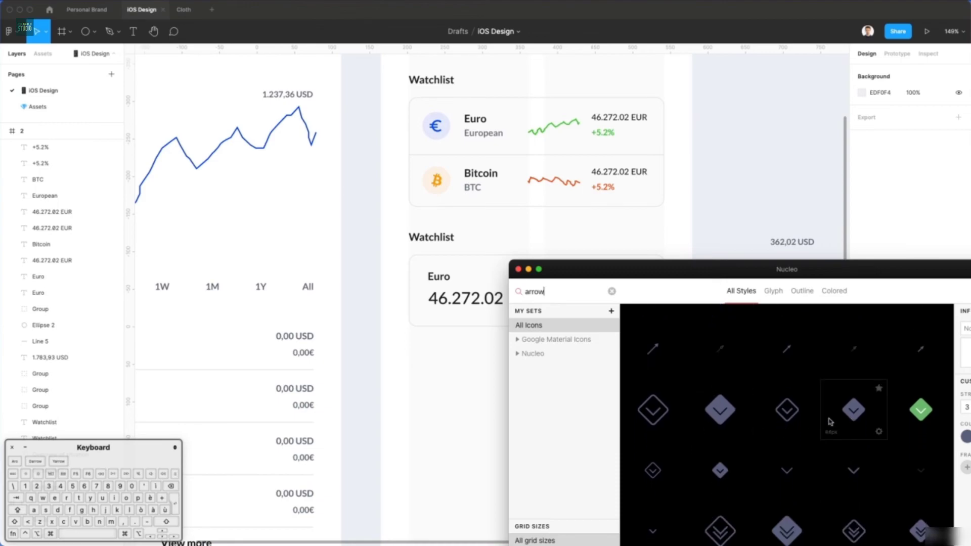
scroll(829, 421, "down", 3)
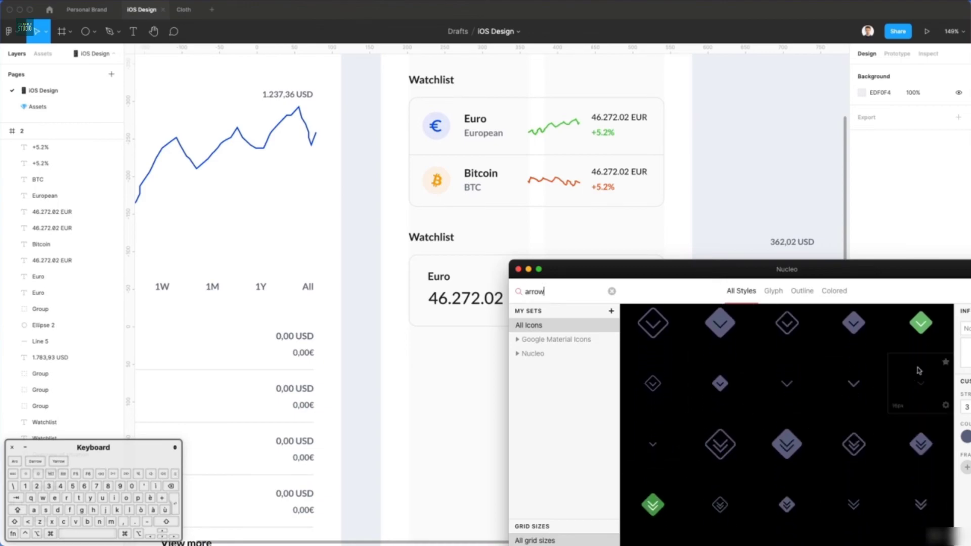
scroll(910, 364, "down", 4)
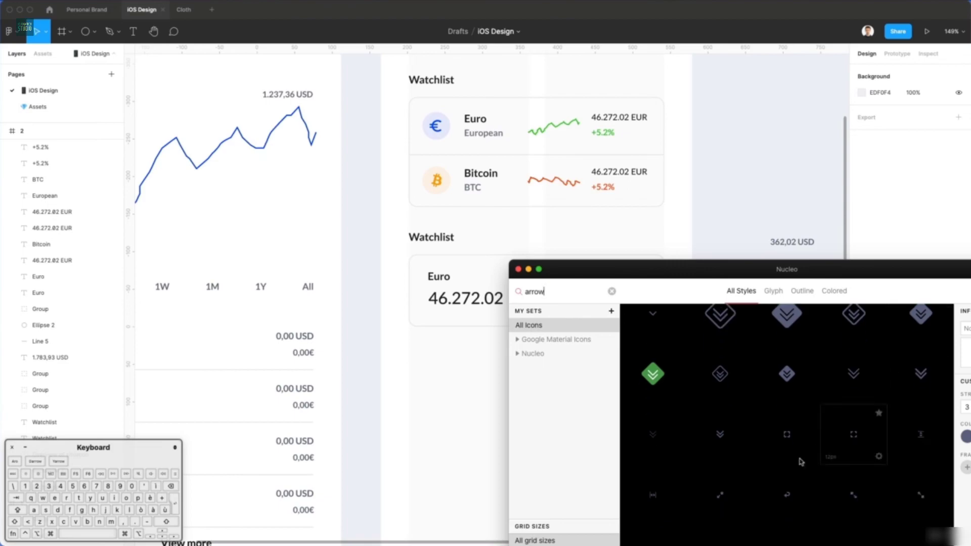
scroll(806, 420, "down", 2)
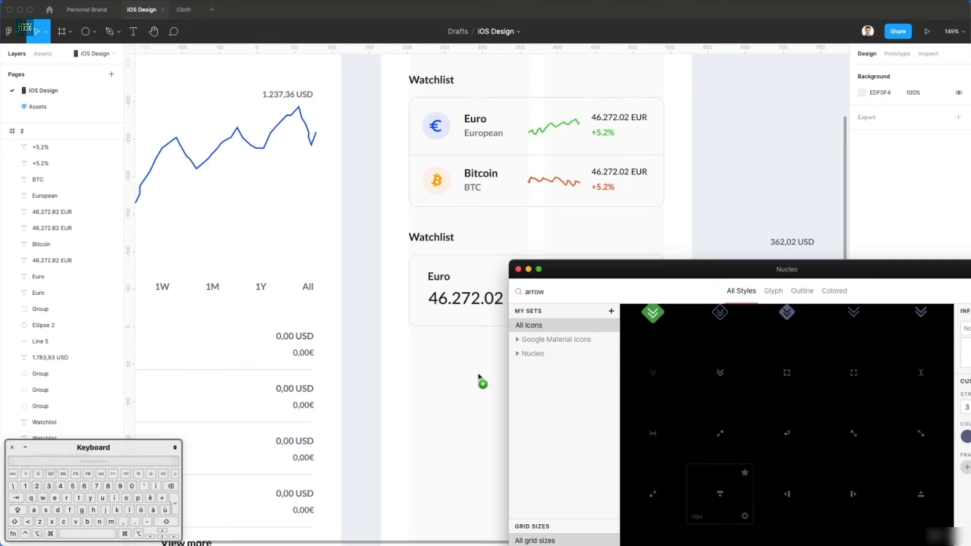
left_click_drag(479, 378, 477, 378)
scroll(481, 374, "up", 10)
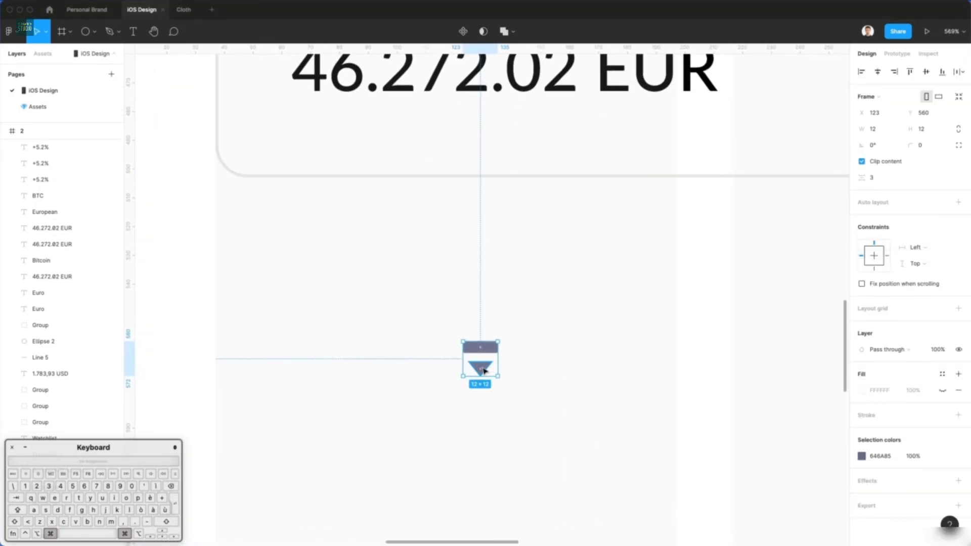
Step: Extract the downward triangle from the imported icon and delete the rest of the icon
left_click(484, 371, "super")
left_click_drag(550, 321, 369, 416)
key("BackSpace")
key("super+v")
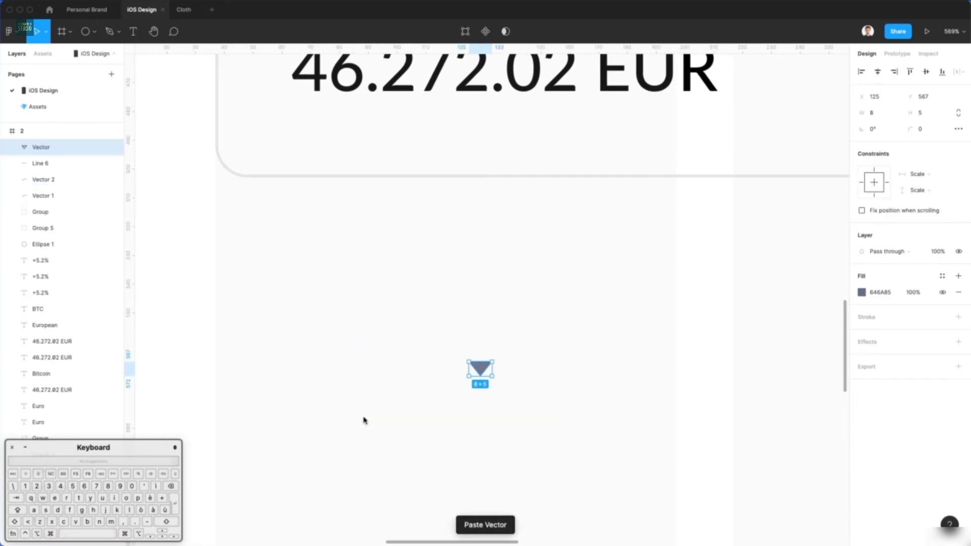
Step: Place the triangle just before the second card's +5.2% label and fill it with the green sampled from that label
left_click_drag(483, 364, 723, 209)
scroll(612, 244, "down", 5)
scroll(611, 245, "up", 3)
key("i")
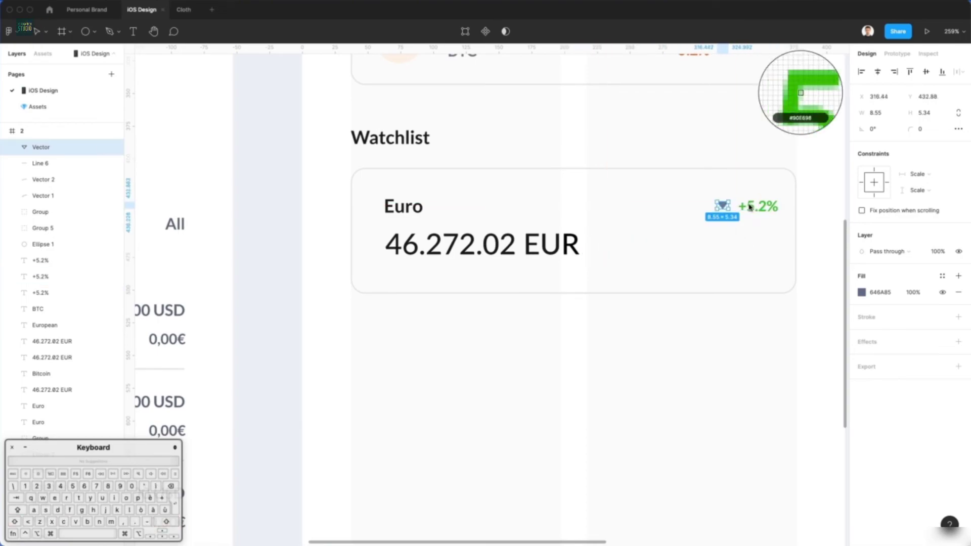
left_click(749, 206)
left_click(723, 390)
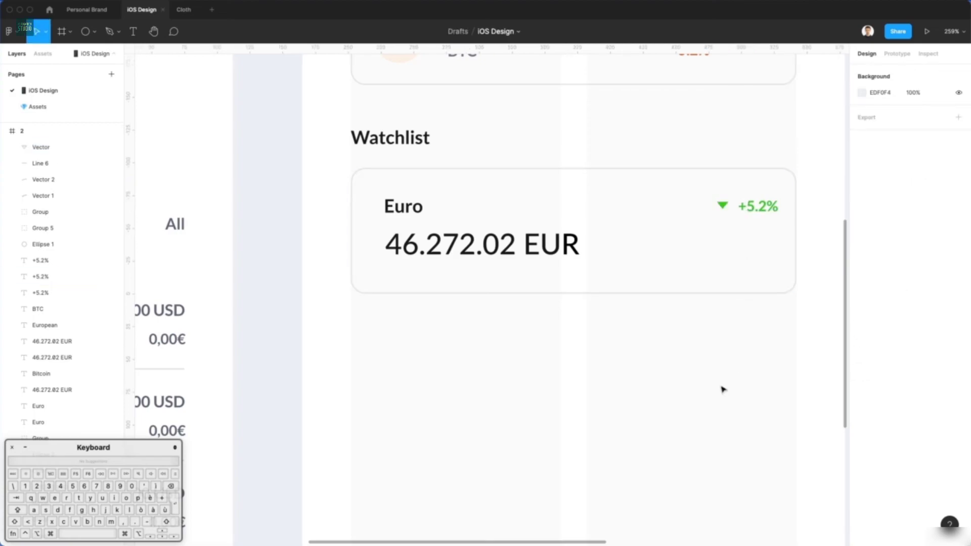
Step: Switch to Nucleo and search the icon library for dots
key("super+Tab")
double_click(568, 294)
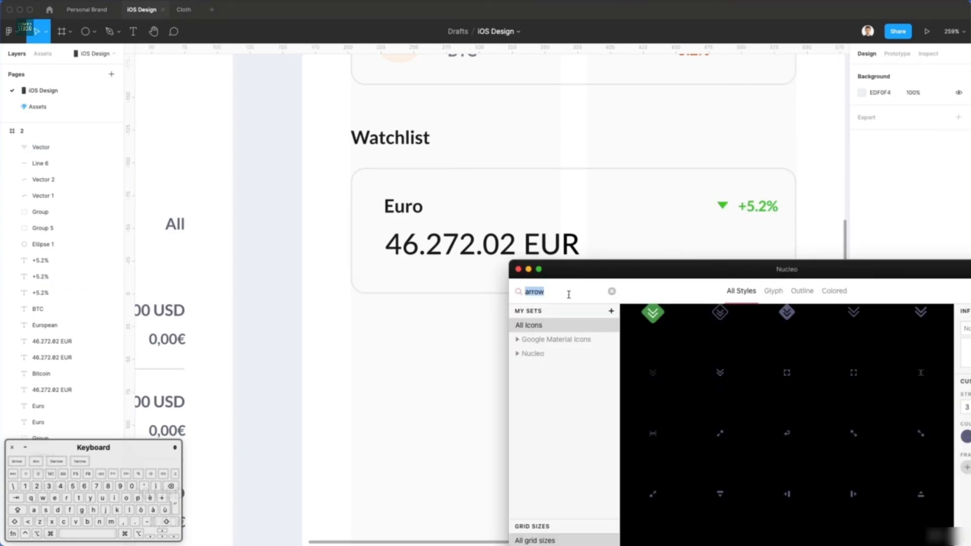
key("BackSpace")
type("dots")
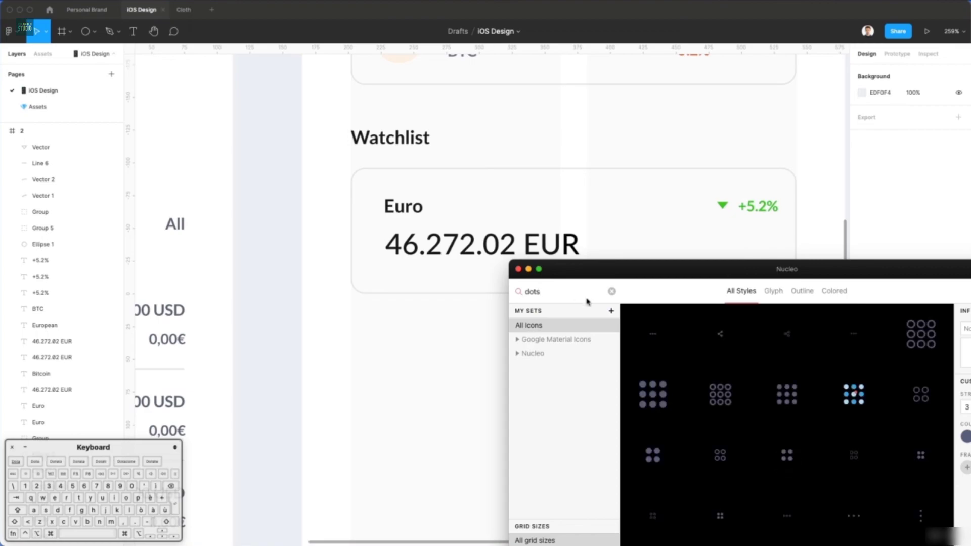
Step: Place a vertical three-dot icon beneath the second card's +5.2% label, ungroup its frame and set its opacity to 50%
left_click_drag(504, 337, 777, 248)
key("super+shift+g")
key("5")
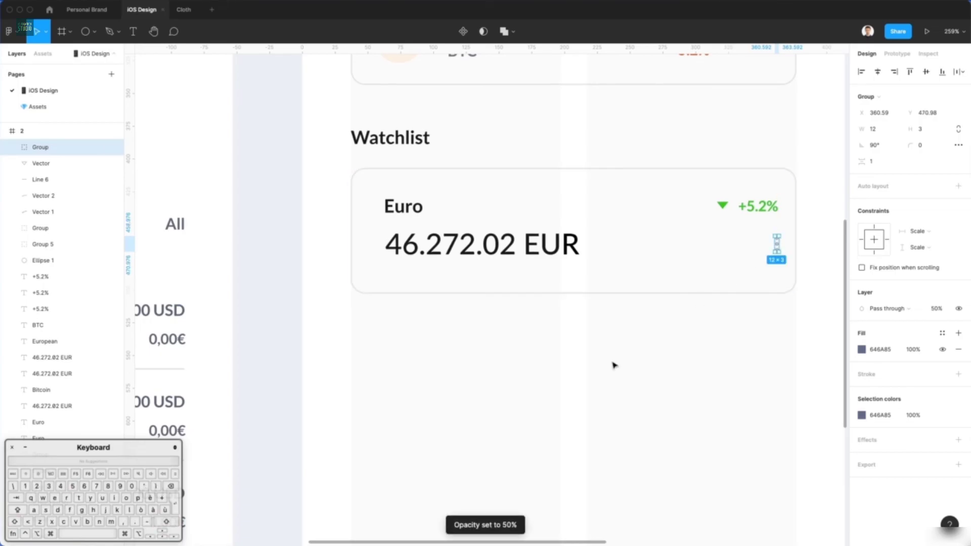
left_click(597, 366)
scroll(597, 367, "down", 6)
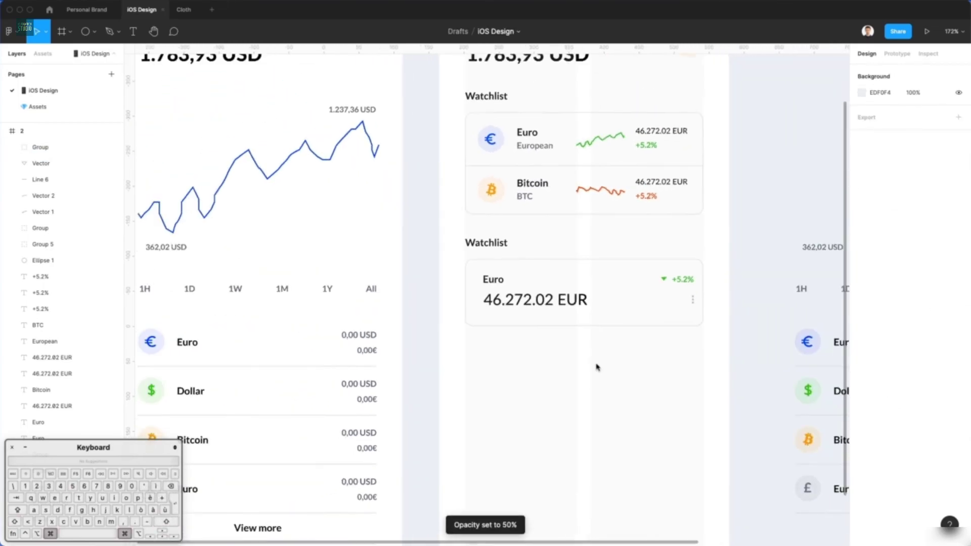
left_click_drag(685, 307, 686, 304)
key("Escape")
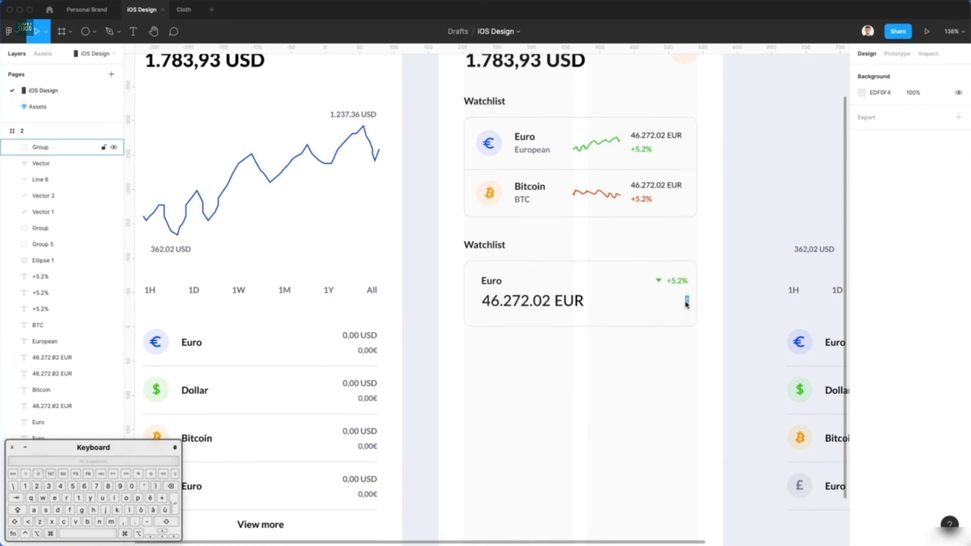
Step: Group the second card with its contents and duplicate it twice downward, spacing the cards about 15 px apart
scroll(567, 380, "down", 2)
scroll(567, 379, "right", 2)
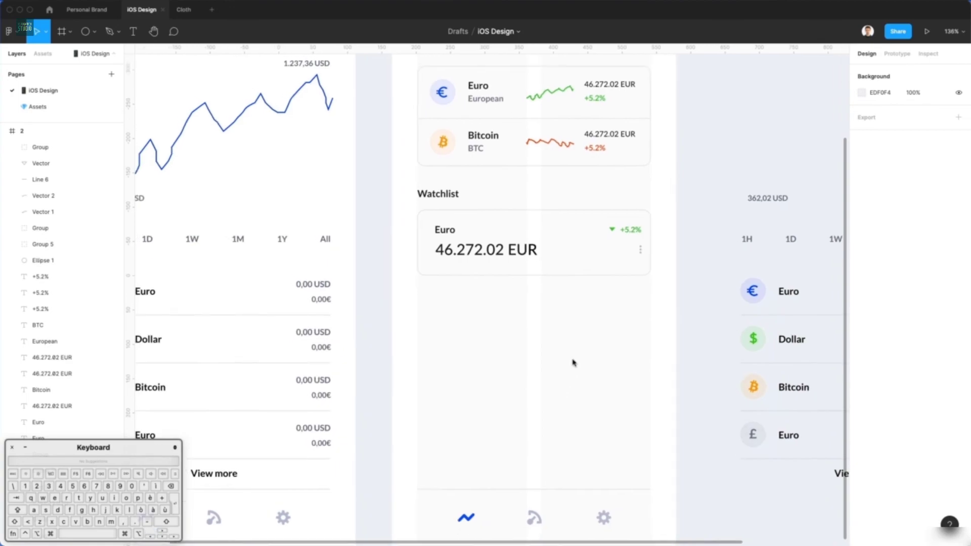
left_click_drag(676, 313, 382, 212)
key("super+g")
left_click_drag(533, 239, 526, 314)
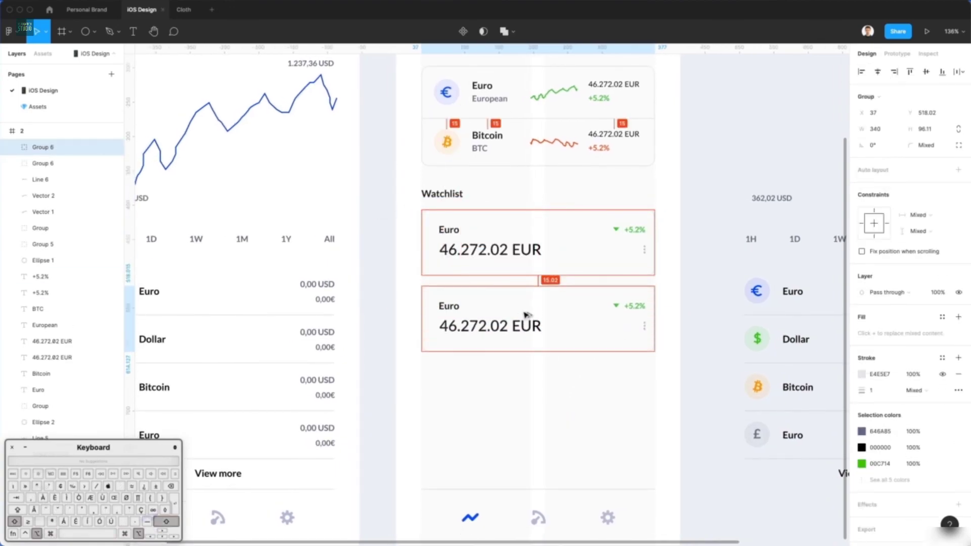
key("super+d")
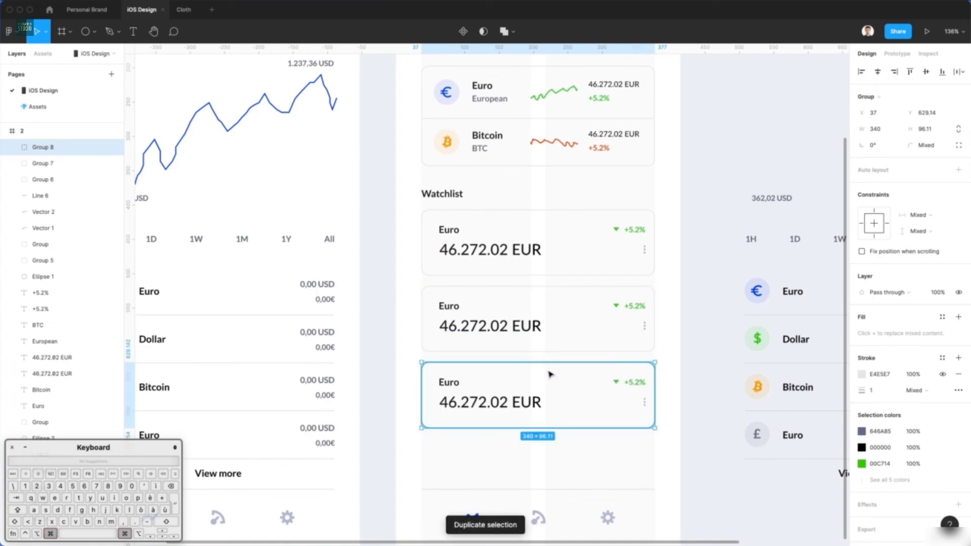
Step: Copy the first screen's View more label to the second screen, centred below the third Euro card
left_click(575, 462)
left_click_drag(232, 477, 544, 465)
left_click(579, 448)
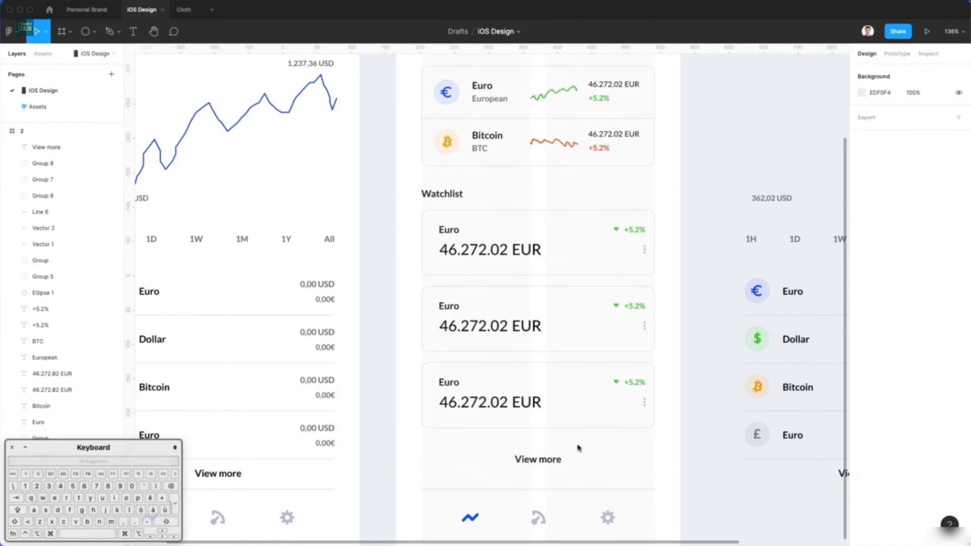
Step: Recolour the View more labels on both screens with the blue sampled from the Euro icon
scroll(575, 453, "up", 1)
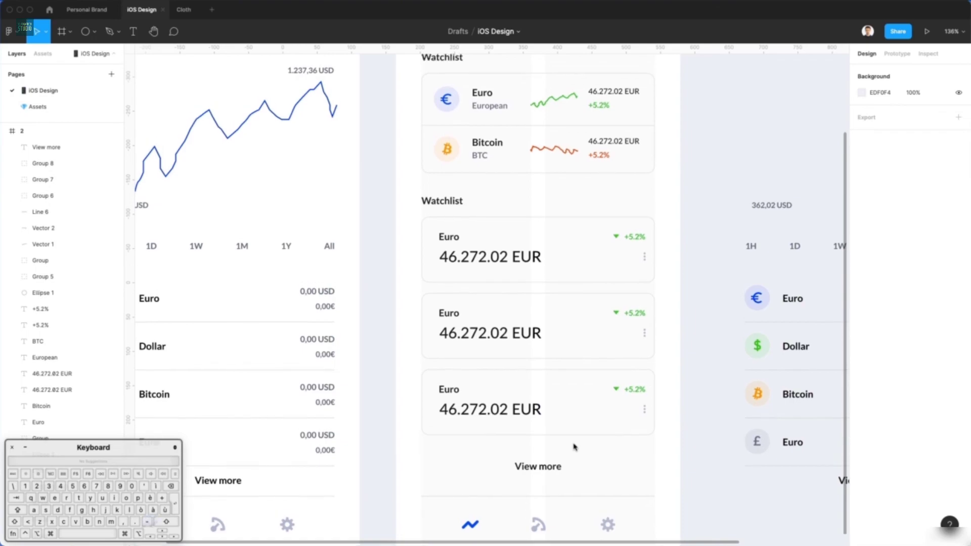
left_click(537, 464)
scroll(537, 465, "left", 1)
left_click(208, 483, "shift")
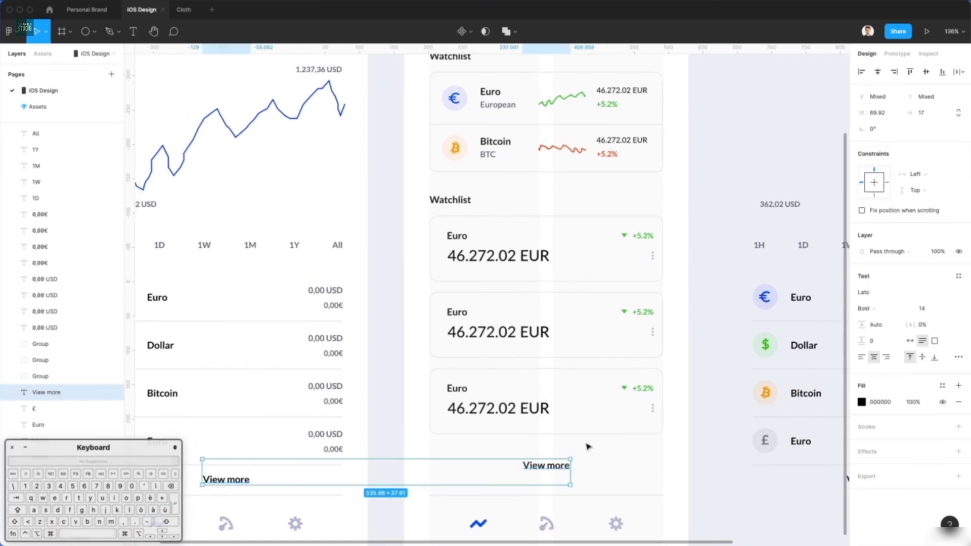
key("i")
left_click(764, 297)
left_click(593, 462)
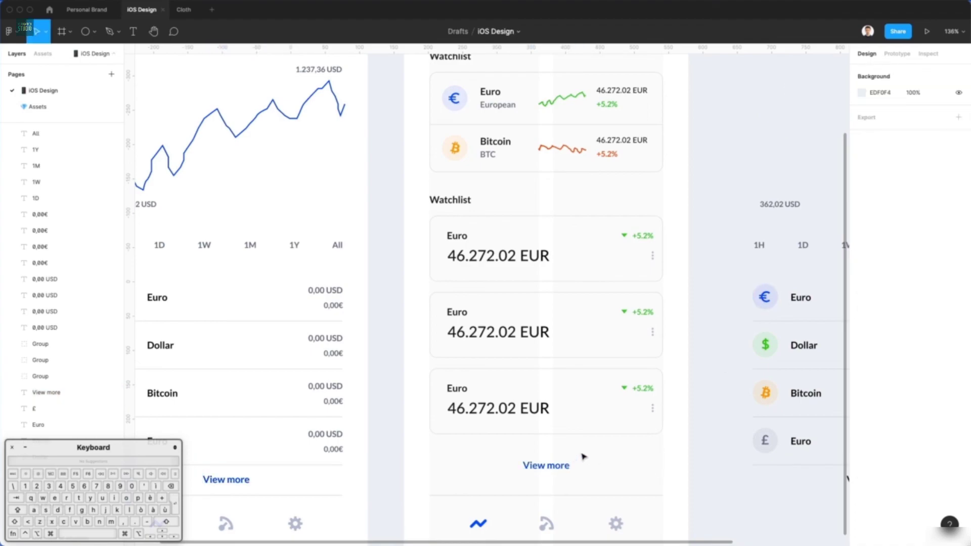
Step: Change the third balance card's currency title to Yeng
scroll(584, 456, "up", 2)
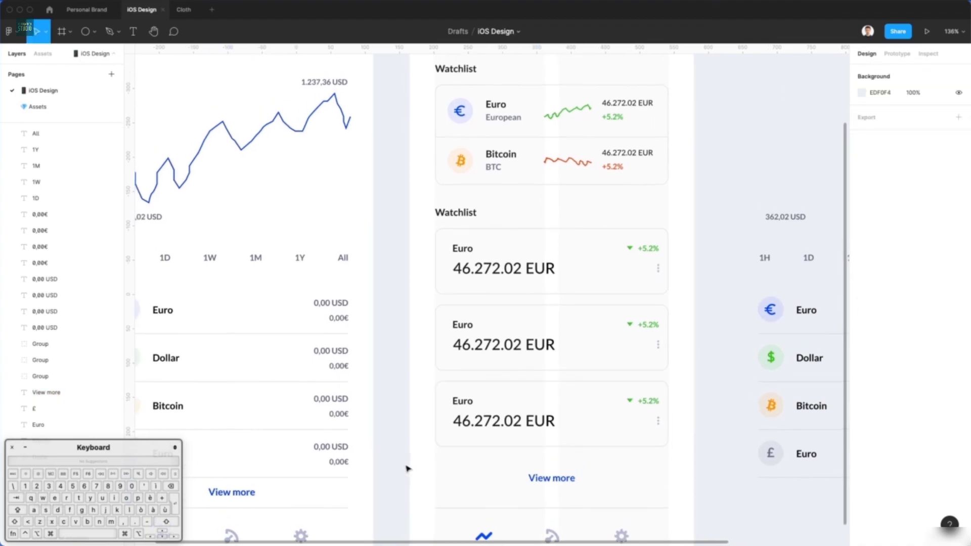
scroll(407, 469, "left", 1)
left_click(474, 401)
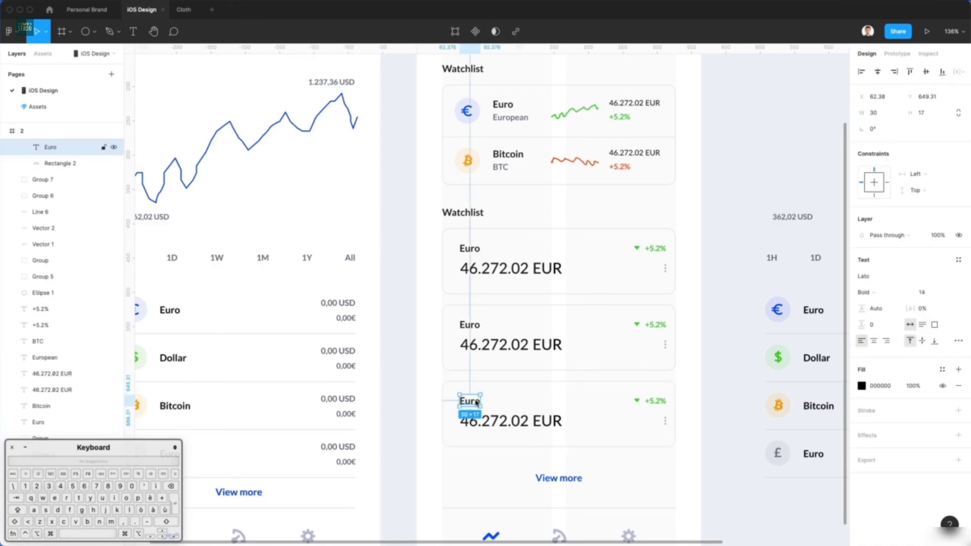
double_click(475, 400)
type("Yeng")
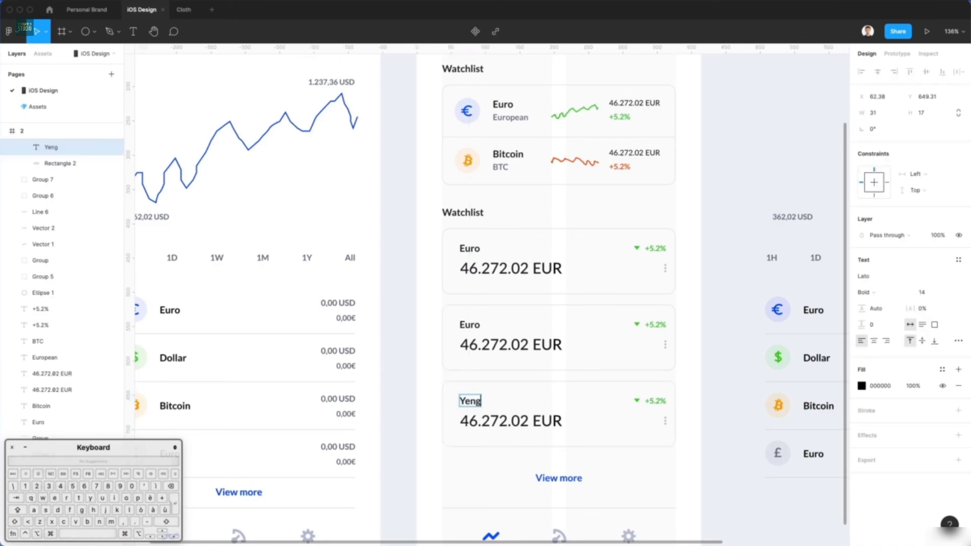
Step: Change the second balance card's currency title to Bitcoin
left_click(469, 324)
double_click(470, 325)
type("Butcoing")
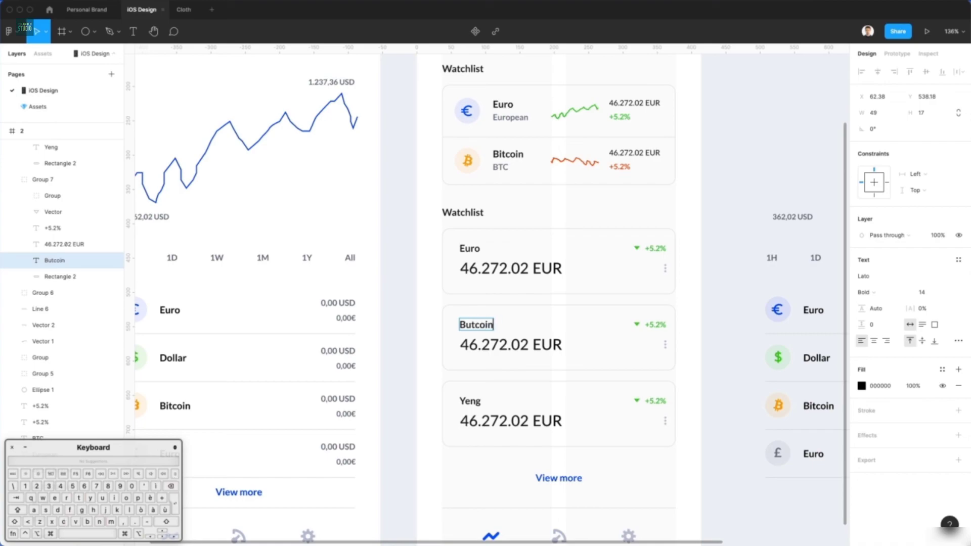
key("Right")
key("shift+Right")
type("i")
left_click(432, 332)
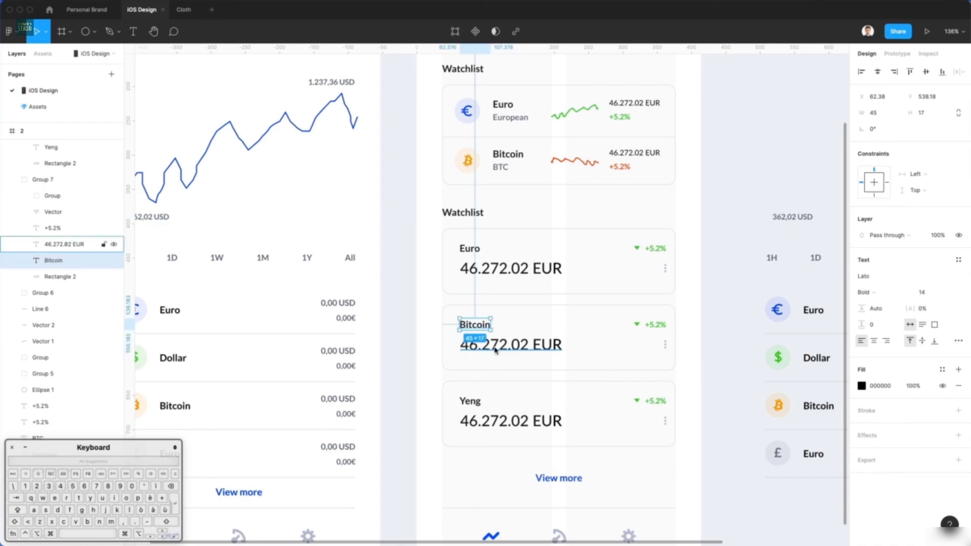
Step: Change the currency code after the amount to BTC on the Bitcoin card and YEN on the Yeng card
double_click(495, 349)
double_click(542, 343)
type("BT")
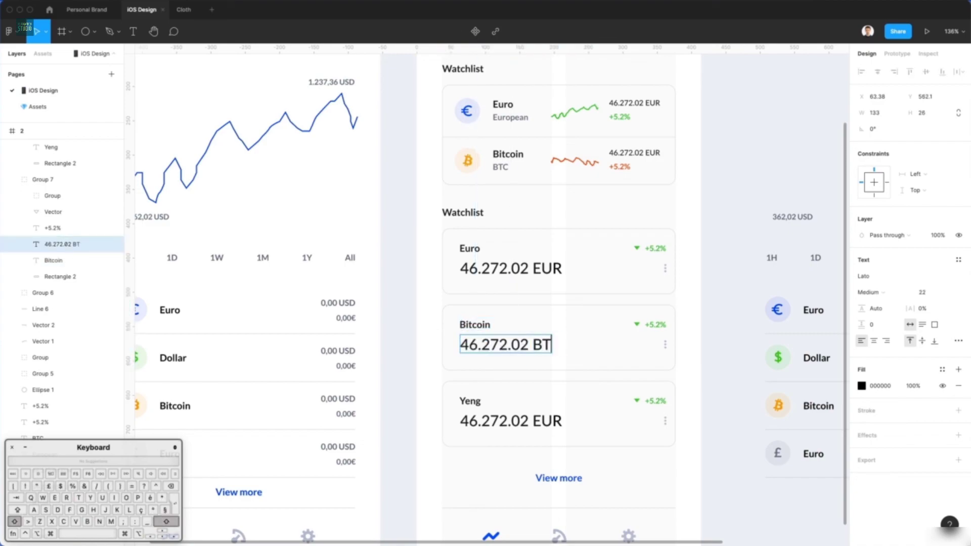
type("C")
double_click(546, 421)
double_click(546, 421)
type("YEN")
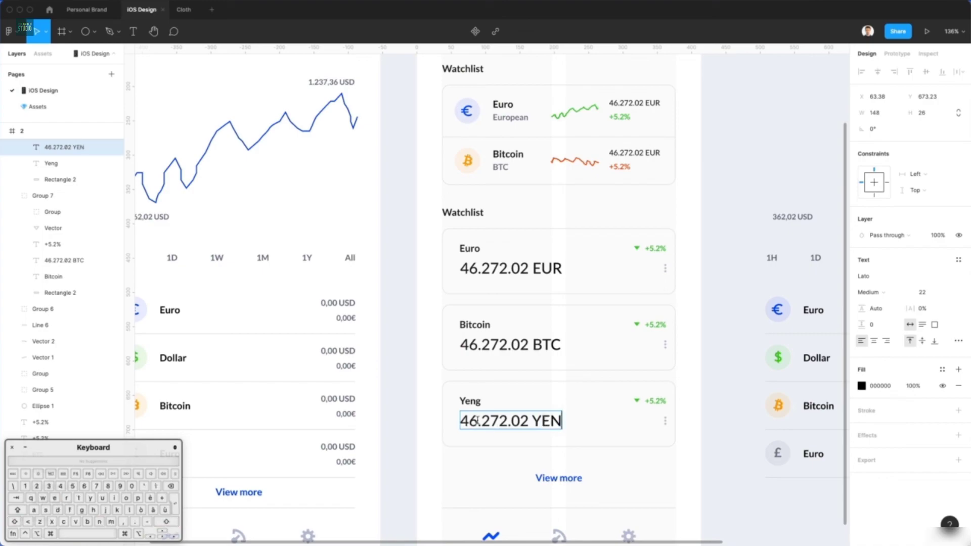
Step: Set the Yeng card's amount to 13.342.01 YEN
type("432")
key("BackSpace")
key("BackSpace")
key("BackSpace")
type("13")
double_click(499, 424)
type("342")
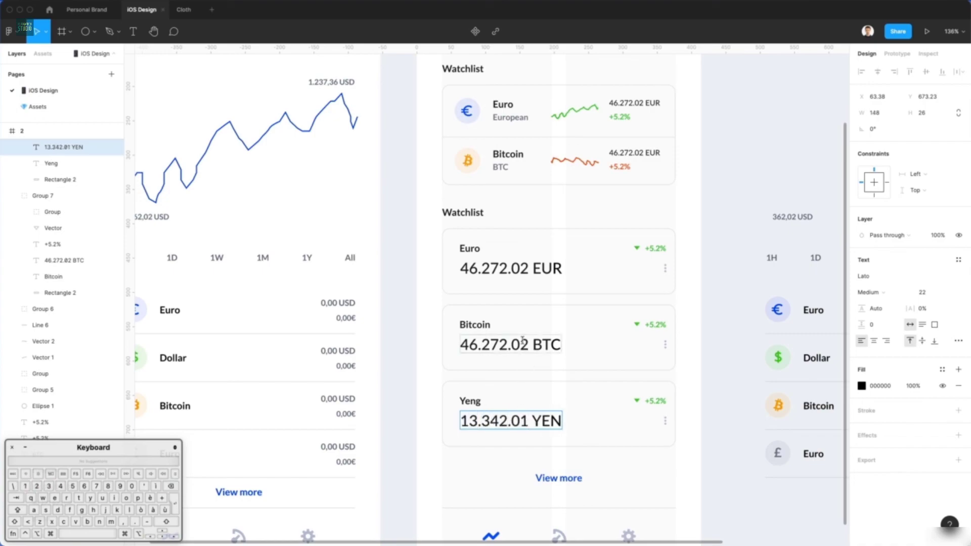
Step: Set the Bitcoin card's amount to 62.211.07 BTC
double_click(472, 345)
type("623")
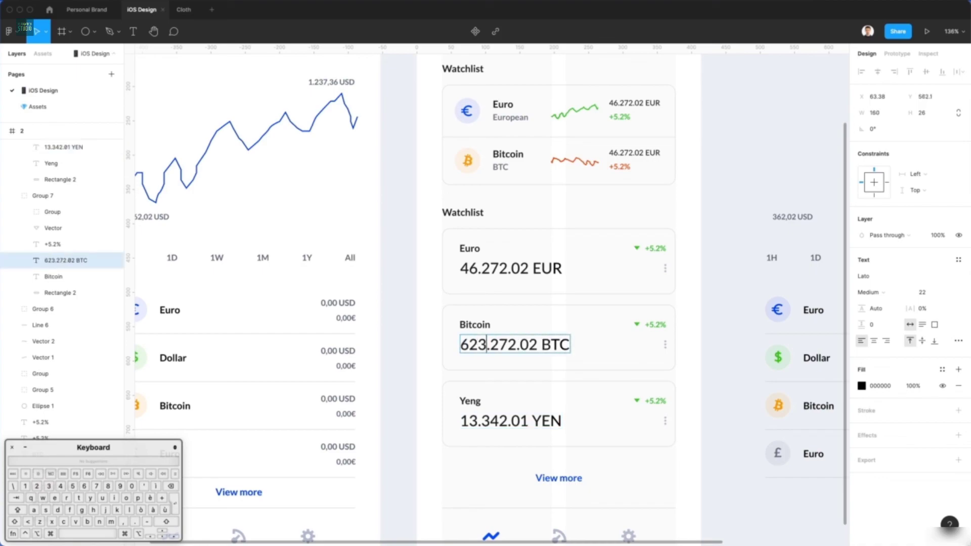
key("BackSpace")
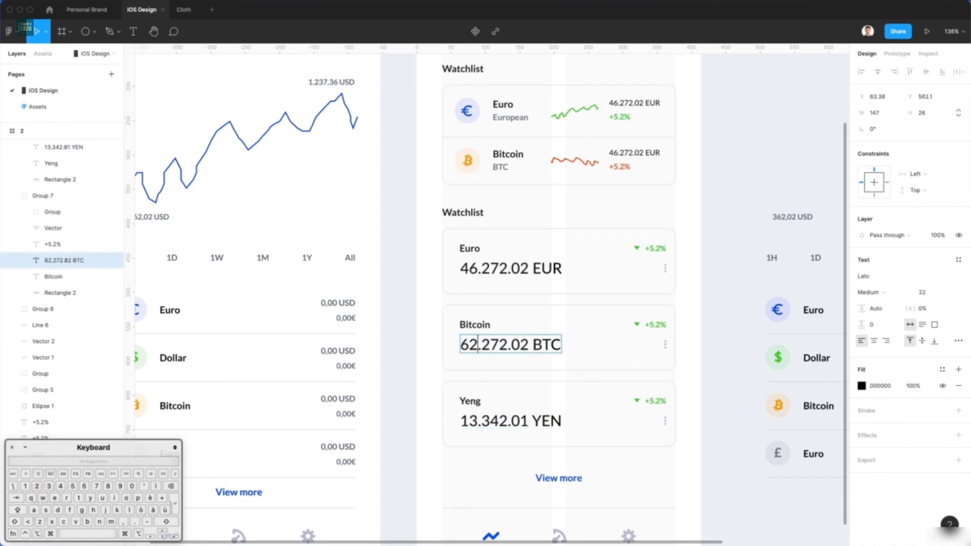
double_click(501, 346)
type("211.07")
left_click(708, 364)
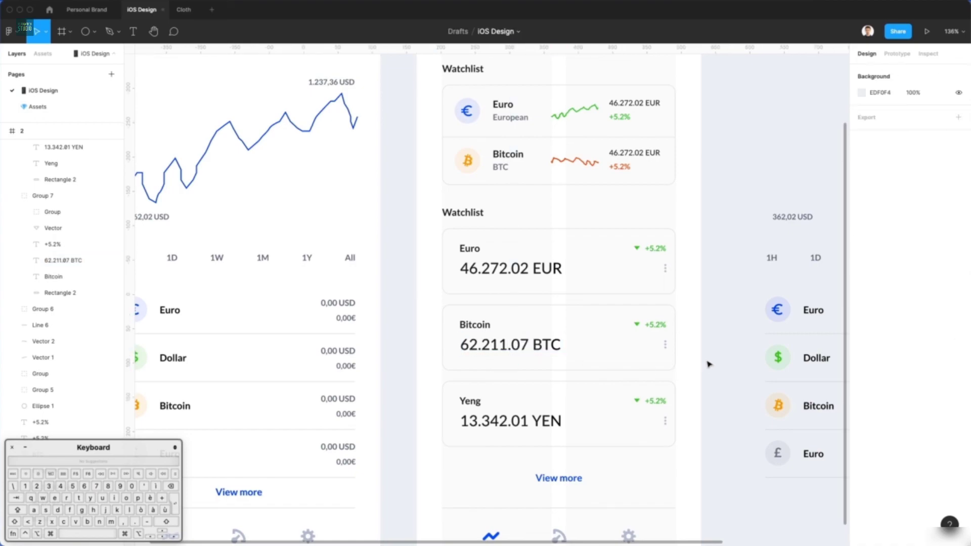
Step: Turn the Bitcoin card's small green triangle so that it points upward
left_click(637, 326, "super")
key("shift+h")
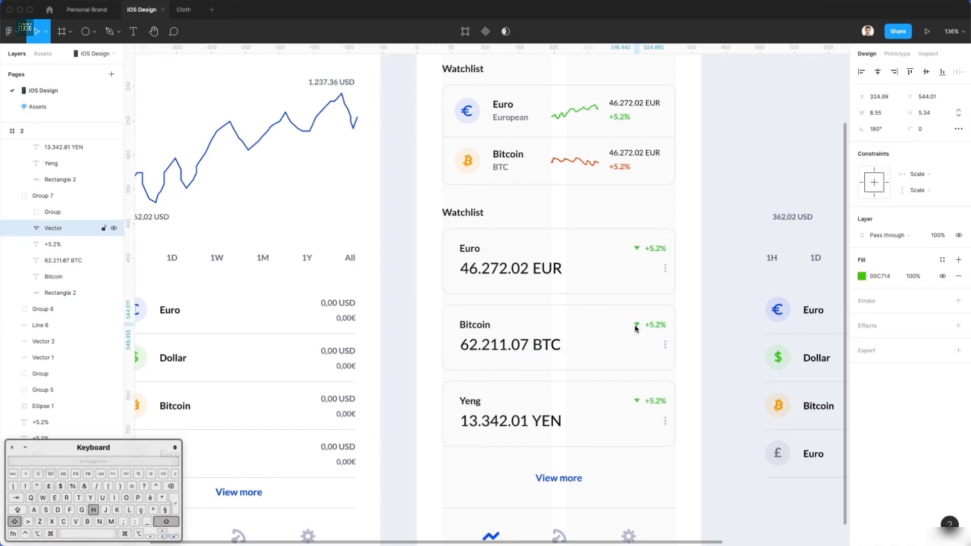
left_click_drag(643, 323, 610, 335)
left_click(720, 323)
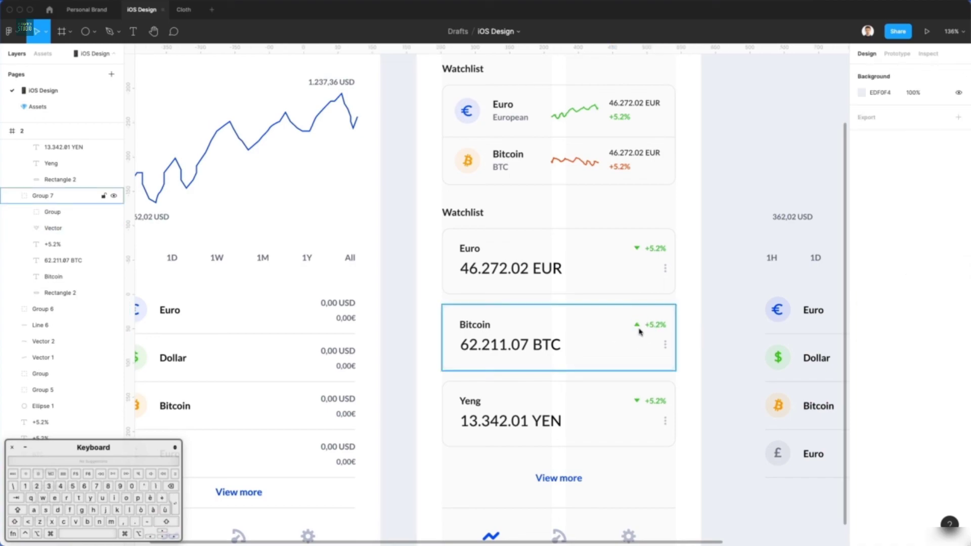
Step: Recolour the Bitcoin card's triangle and percentage with the red sampled from the Bitcoin chart line
left_click(637, 326, "super")
left_click(654, 324, "shift")
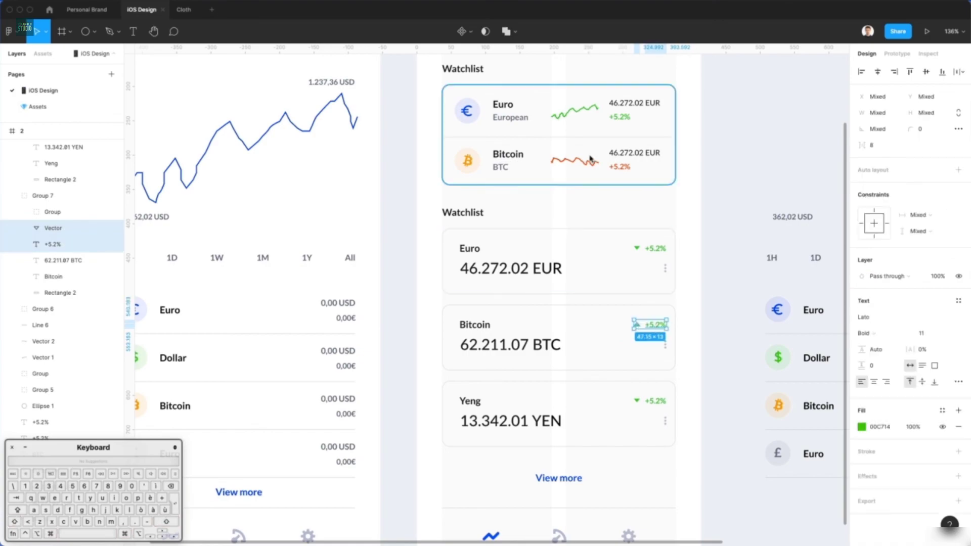
key("ctrl+c")
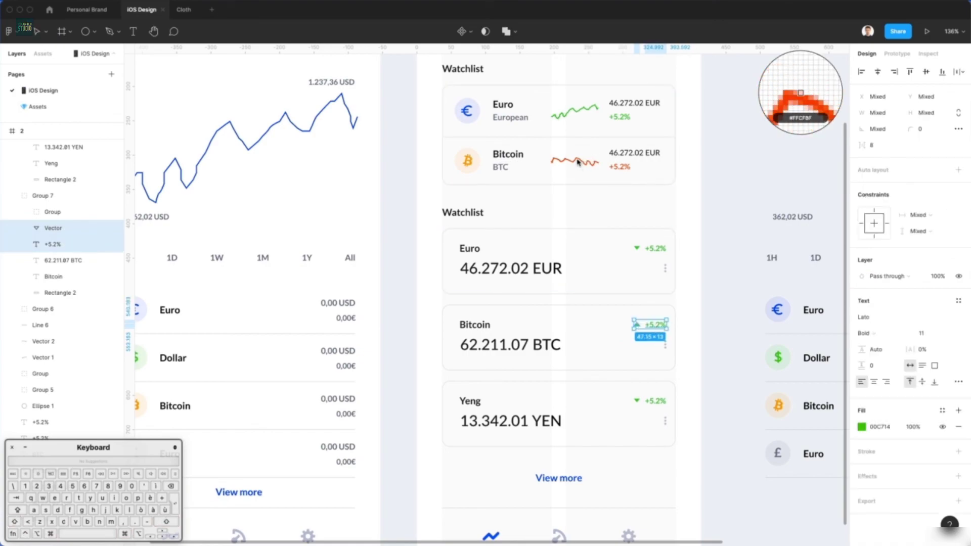
left_click(578, 162)
left_click(713, 303)
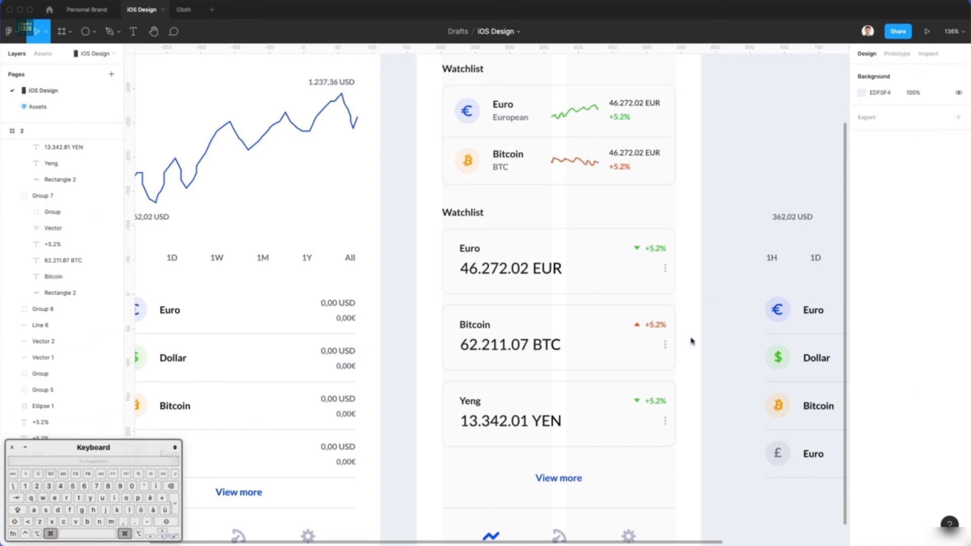
Step: Change the Bitcoin card's percentage to -21%
left_click(651, 325, "super")
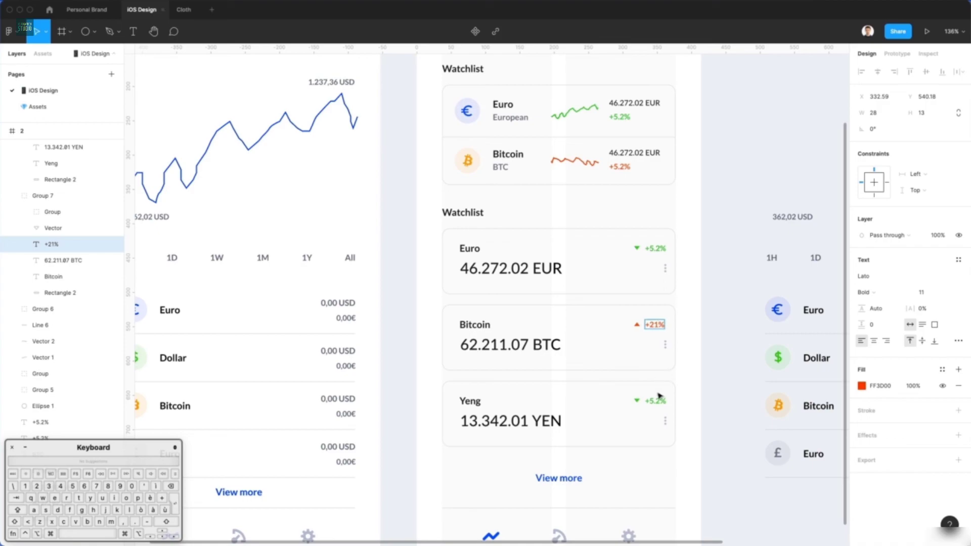
key("Up")
key("shift+Right")
type("-")
scroll(658, 381, "left", 1)
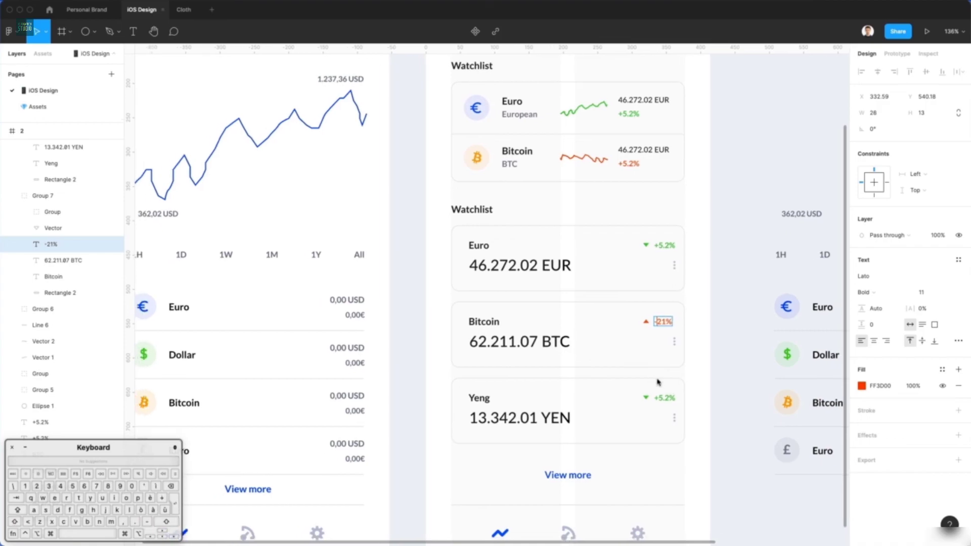
Step: Change the Yeng card's percentage to +1.8%
left_click(680, 397)
type("1")
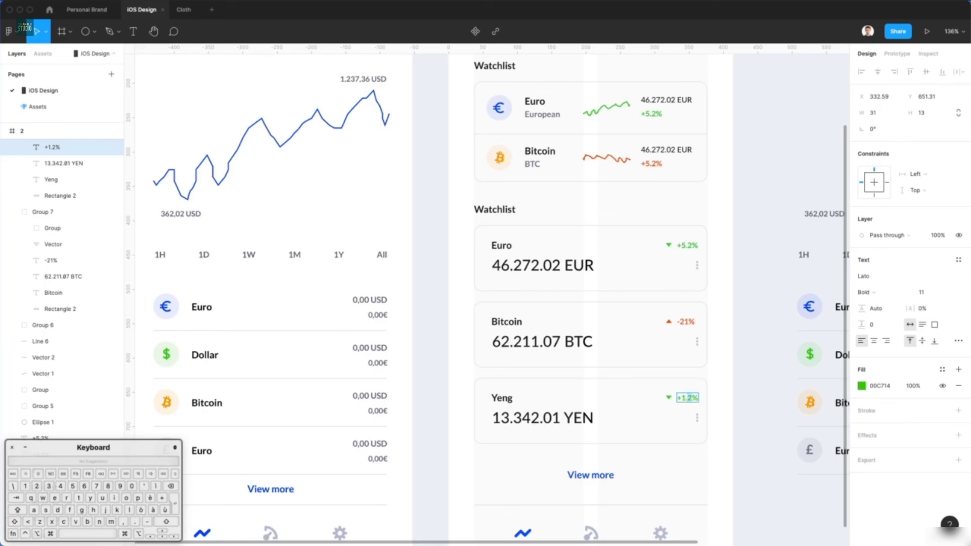
left_click(731, 383)
Step: Delete the leftover copied elements lying on the canvas beside the second screen
scroll(731, 384, "up", 1)
scroll(730, 383, "down", 5)
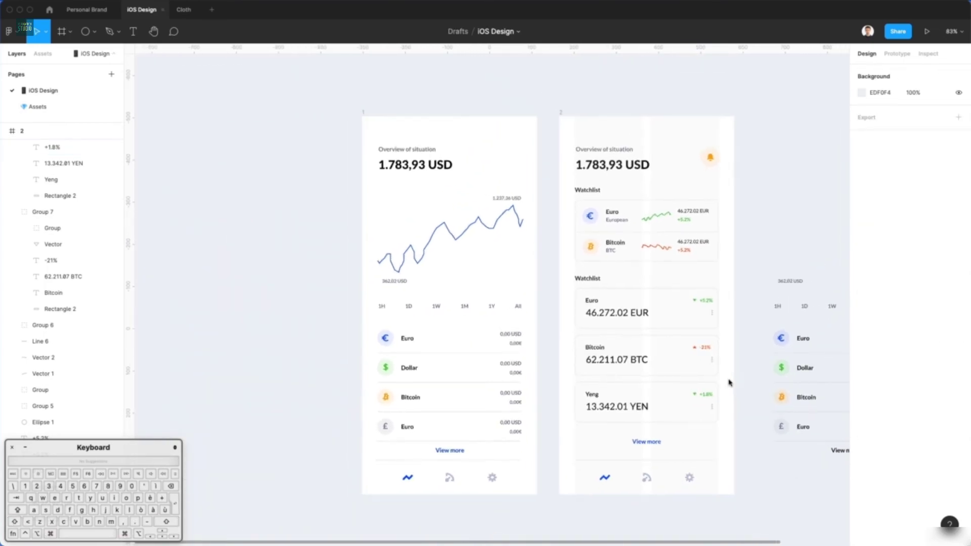
scroll(730, 384, "right", 2)
left_click_drag(646, 167, 859, 525)
key("BackSpace")
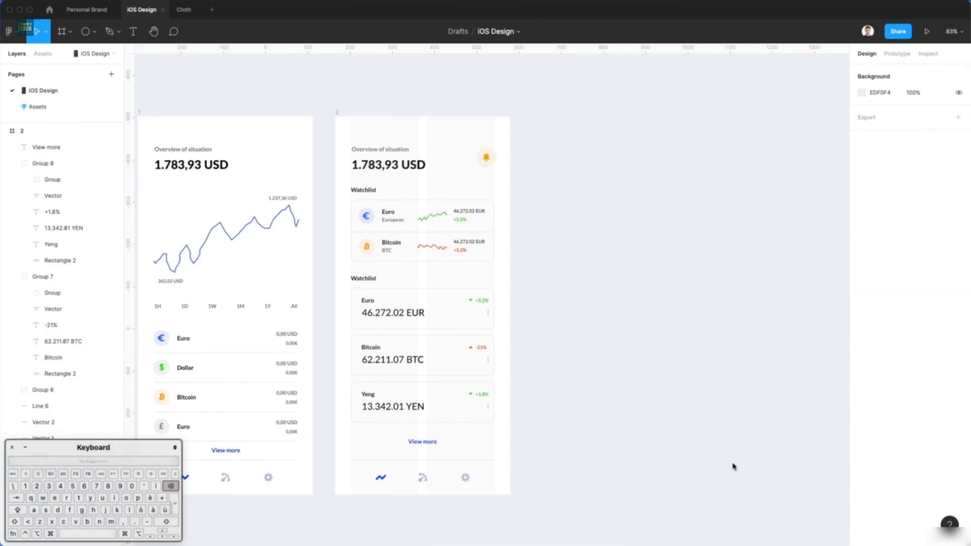
Step: Turn off the two-column layout grid on the second screen's frame
scroll(693, 438, "left", 5)
left_click(465, 106)
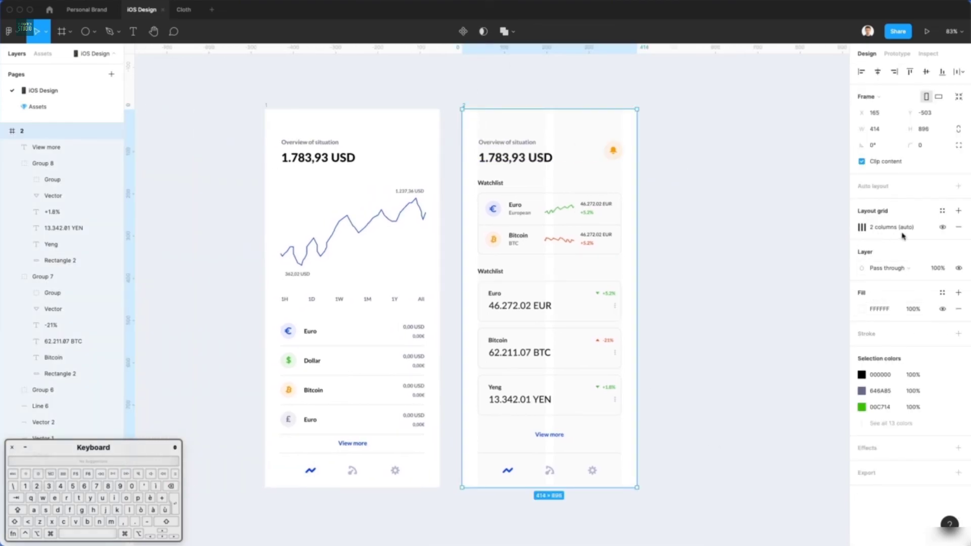
left_click(699, 259)
scroll(559, 244, "down", 1)
scroll(559, 244, "left", 1)
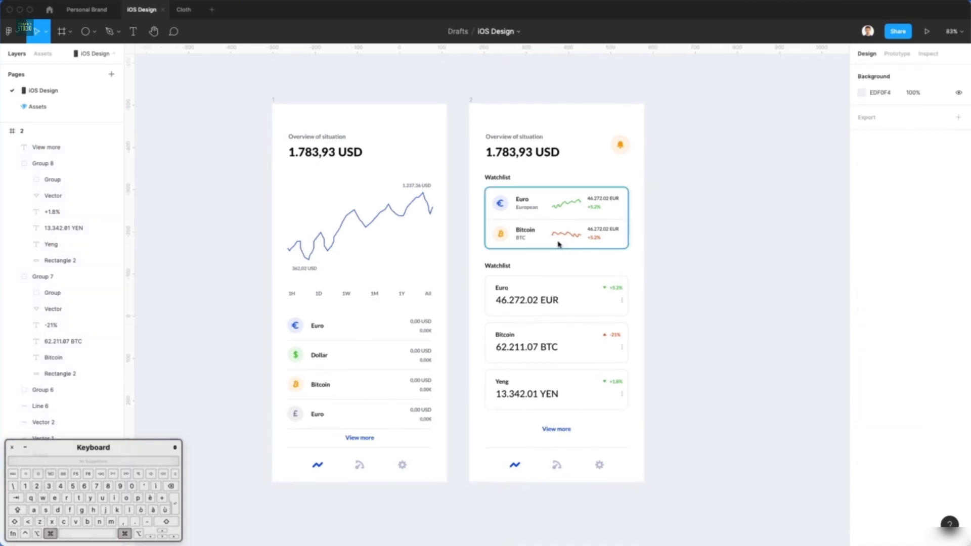
Step: Hide the editor interface and review both finished screens side by side
scroll(559, 244, "up", 3)
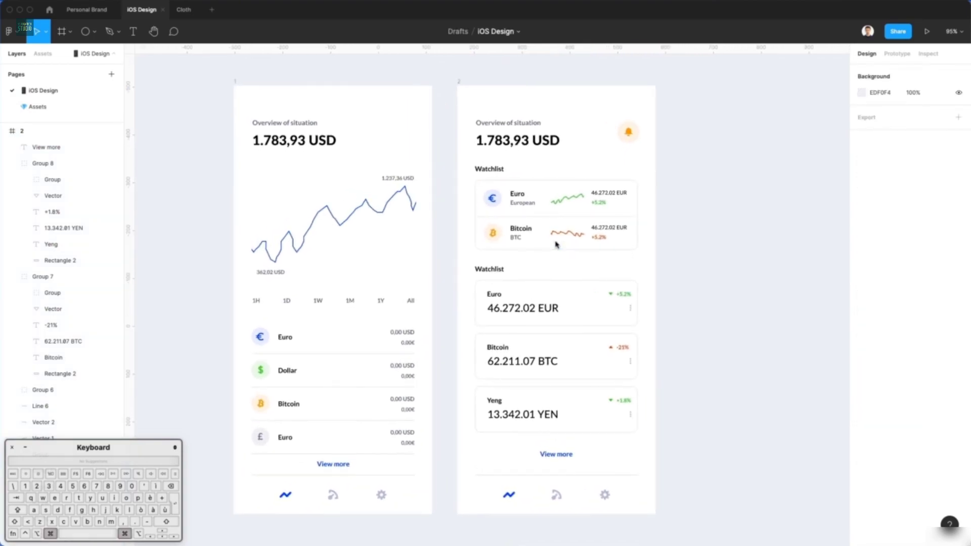
scroll(557, 245, "down", 5)
key("super+backslash")
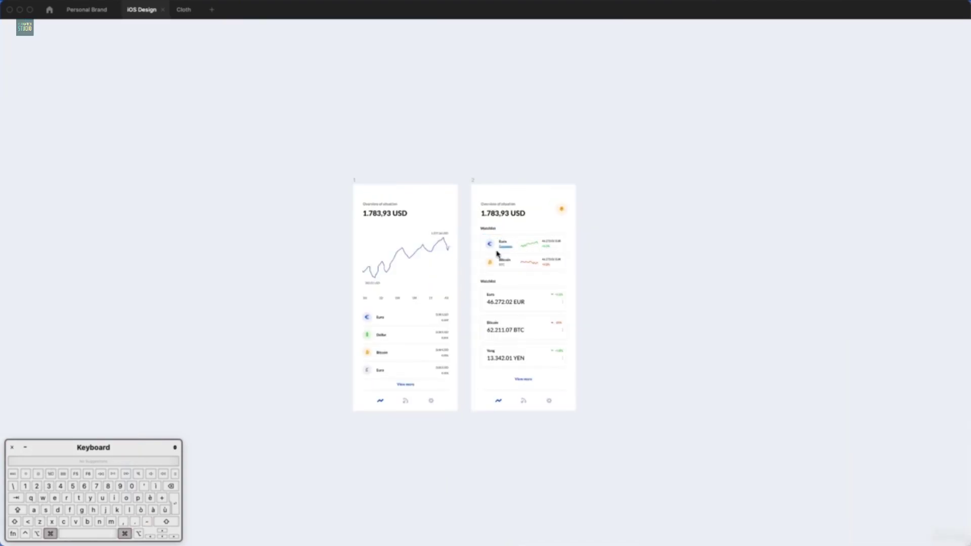
scroll(496, 253, "up", 5)
scroll(497, 253, "down", 3)
scroll(497, 253, "down", 2)
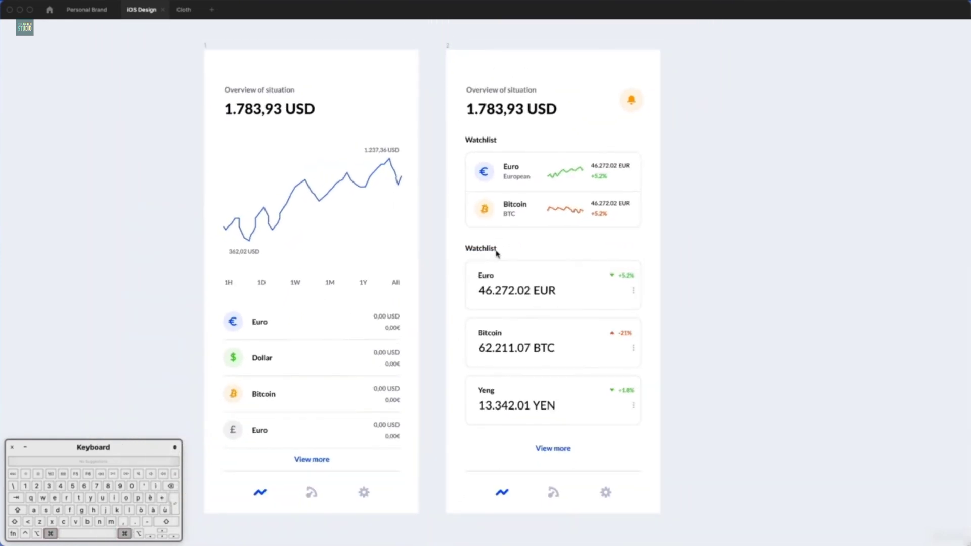